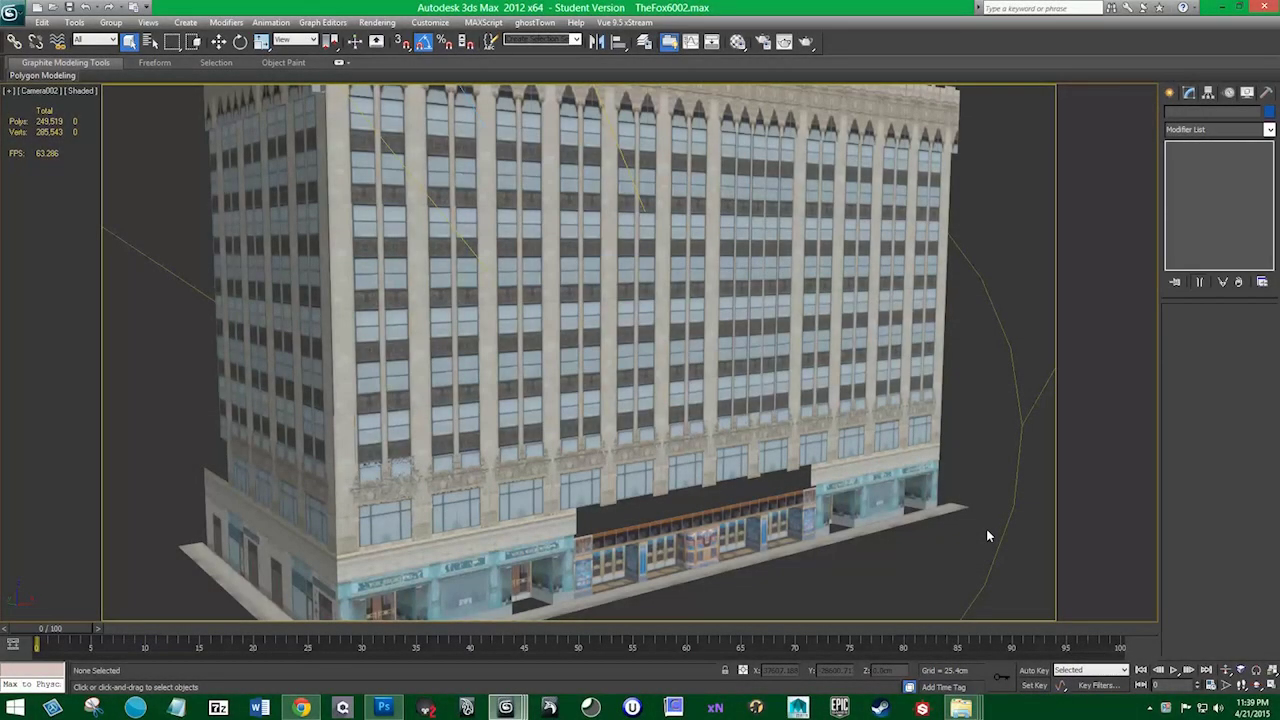
Select a piece of the building model, then the building's whole group
{"action": "left_click", "coordinate": [857, 455]}
{"action": "key", "text": "4"}
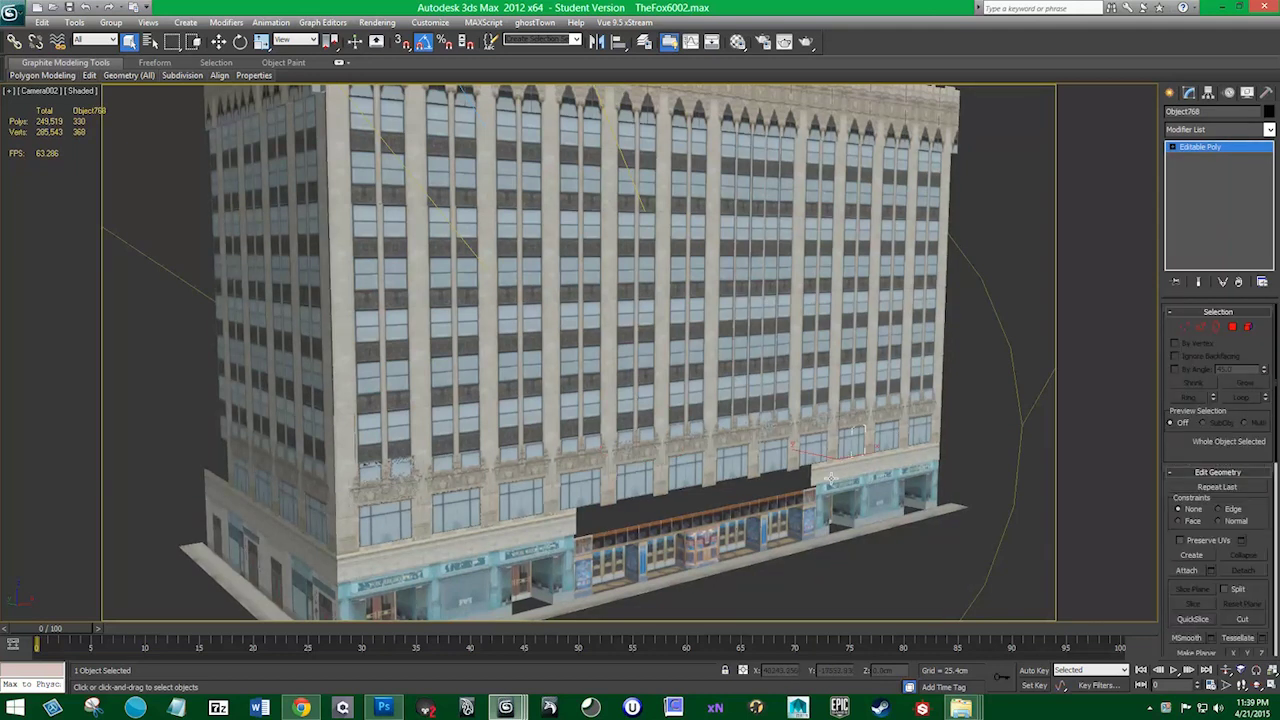
{"action": "left_click", "coordinate": [858, 502]}
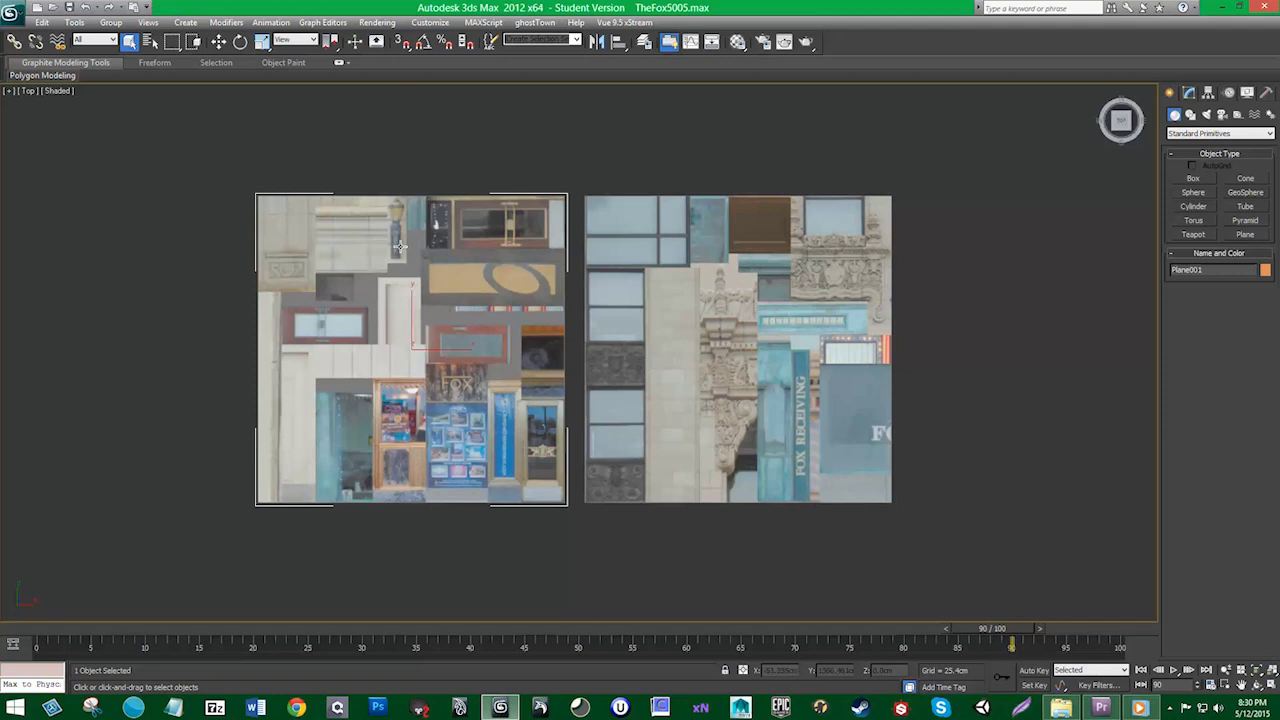
Turn on Edged Faces and select the right textured plane in the Modify panel
{"action": "left_click", "coordinate": [66, 91]}
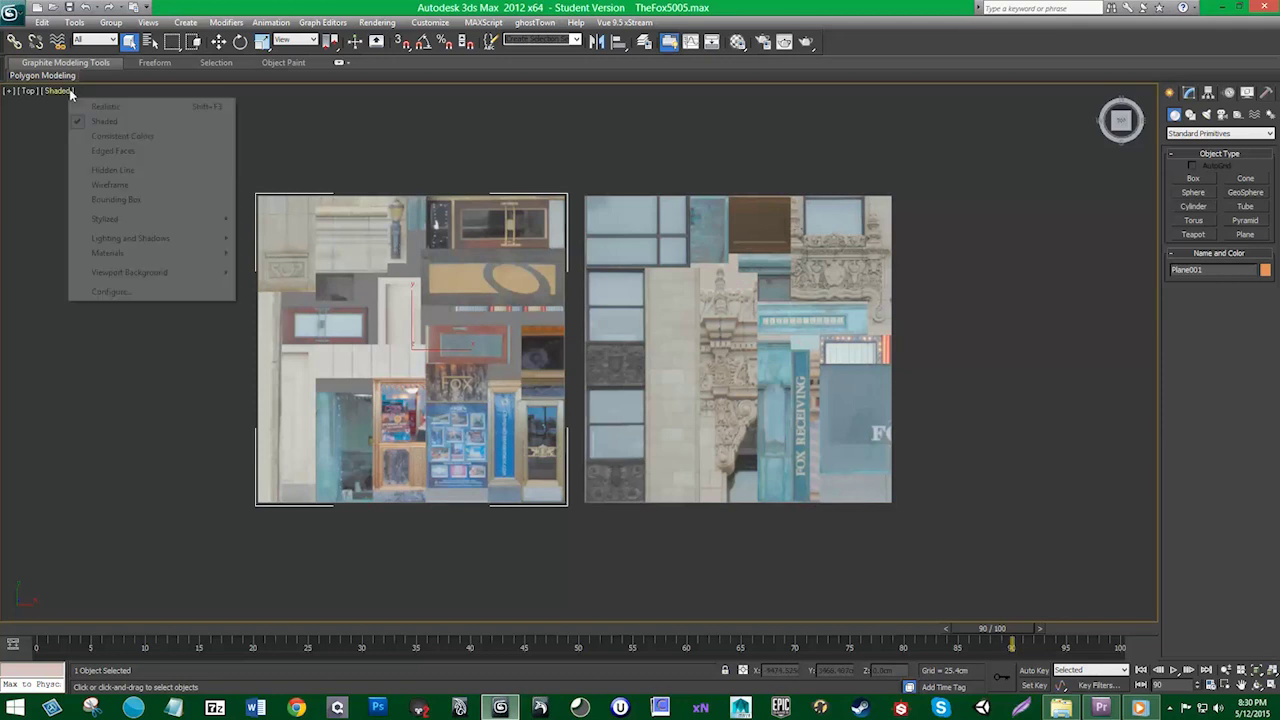
{"action": "left_click", "coordinate": [107, 151]}
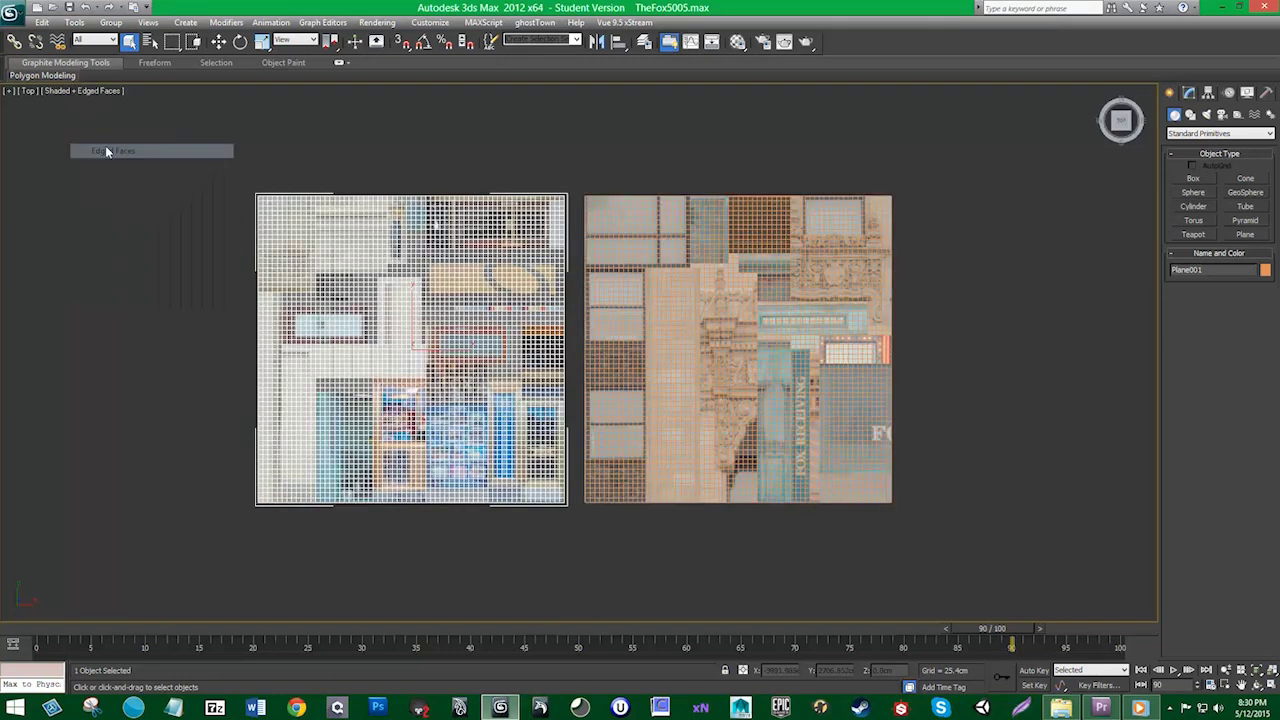
{"action": "left_click", "coordinate": [784, 263]}
{"action": "left_click", "coordinate": [1189, 92]}
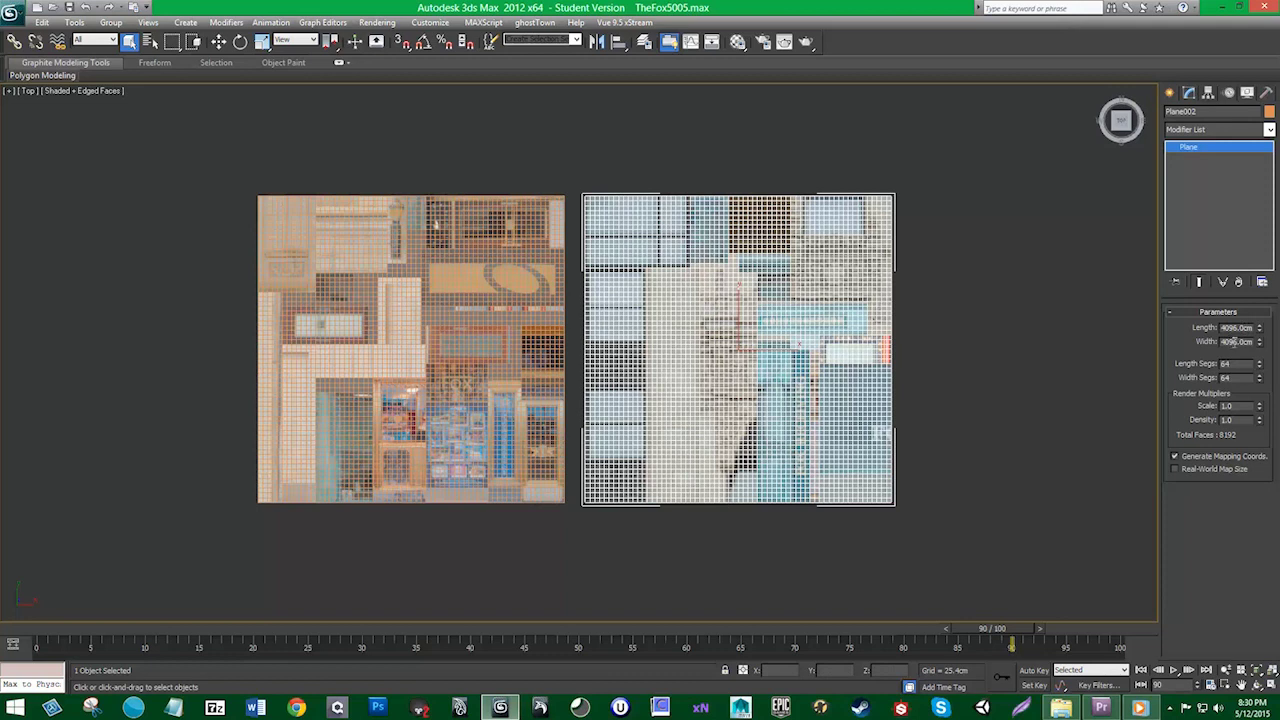
Select the left textured plane and add an Edit Poly modifier to it
{"action": "left_click", "coordinate": [543, 359]}
{"action": "left_click", "coordinate": [699, 326]}
{"action": "left_click", "coordinate": [538, 265]}
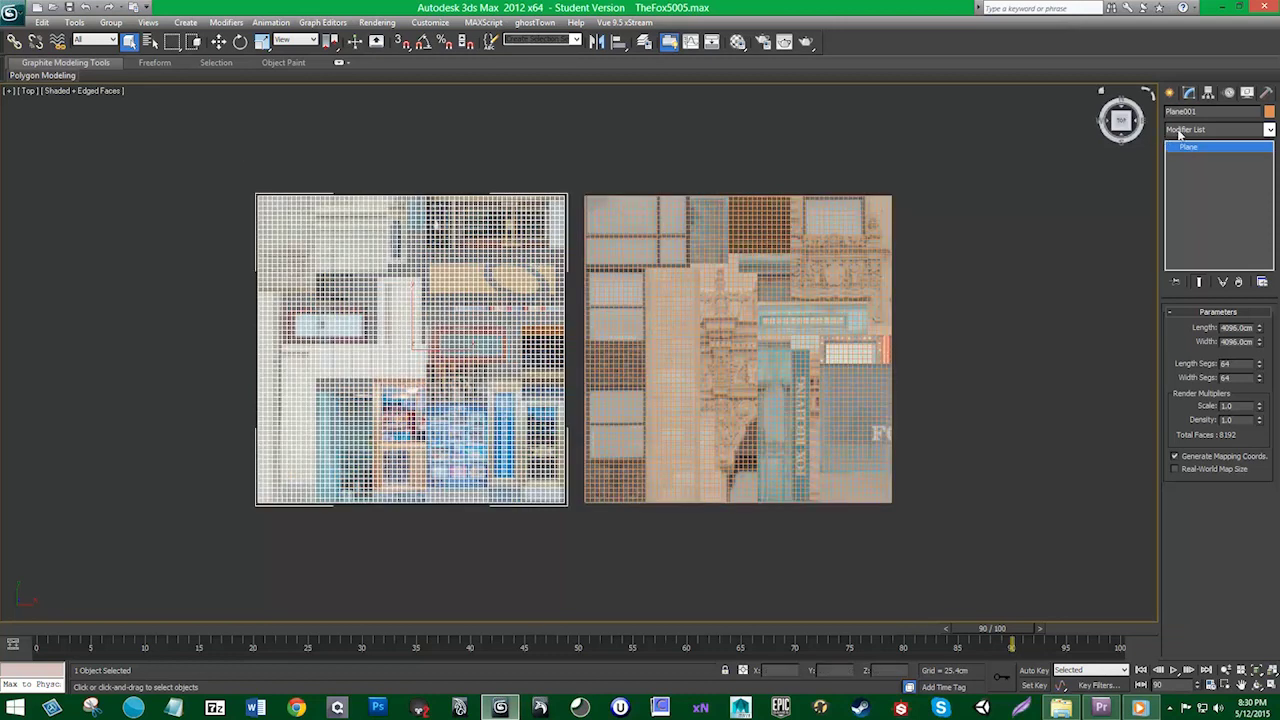
{"action": "left_click", "coordinate": [1218, 129]}
{"action": "left_click", "coordinate": [1230, 485]}
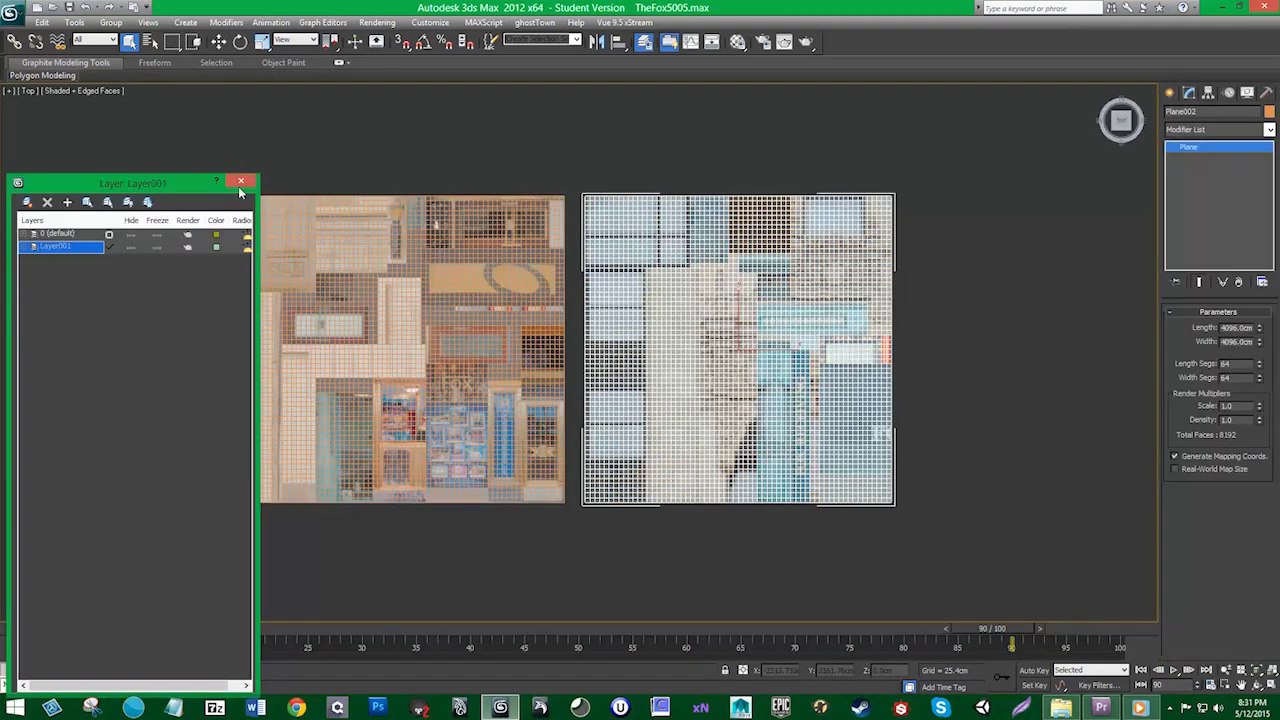
Hide Layer001 and frame the left textured plane in the view
{"action": "left_click", "coordinate": [131, 247]}
{"action": "left_click", "coordinate": [558, 252]}
{"action": "key", "text": "z"}
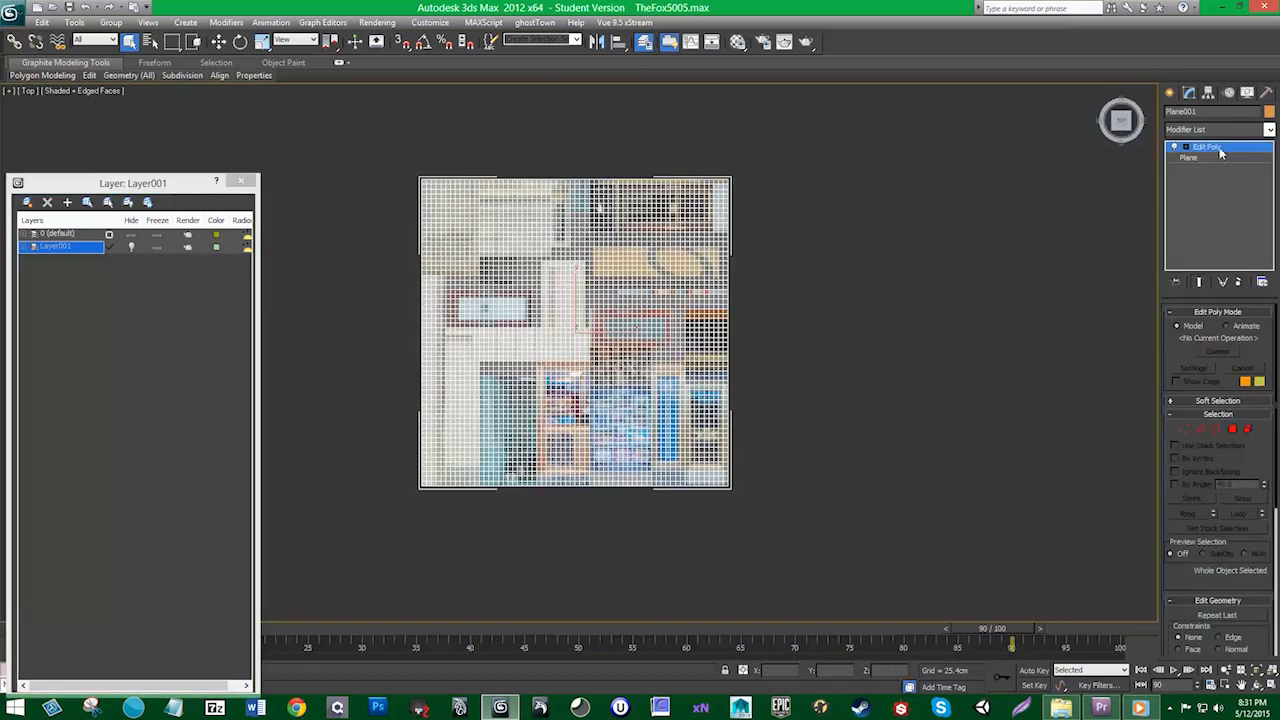
Add a second Edit Poly in Polygon mode and turn off Edged Faces
{"action": "left_click", "coordinate": [1227, 130]}
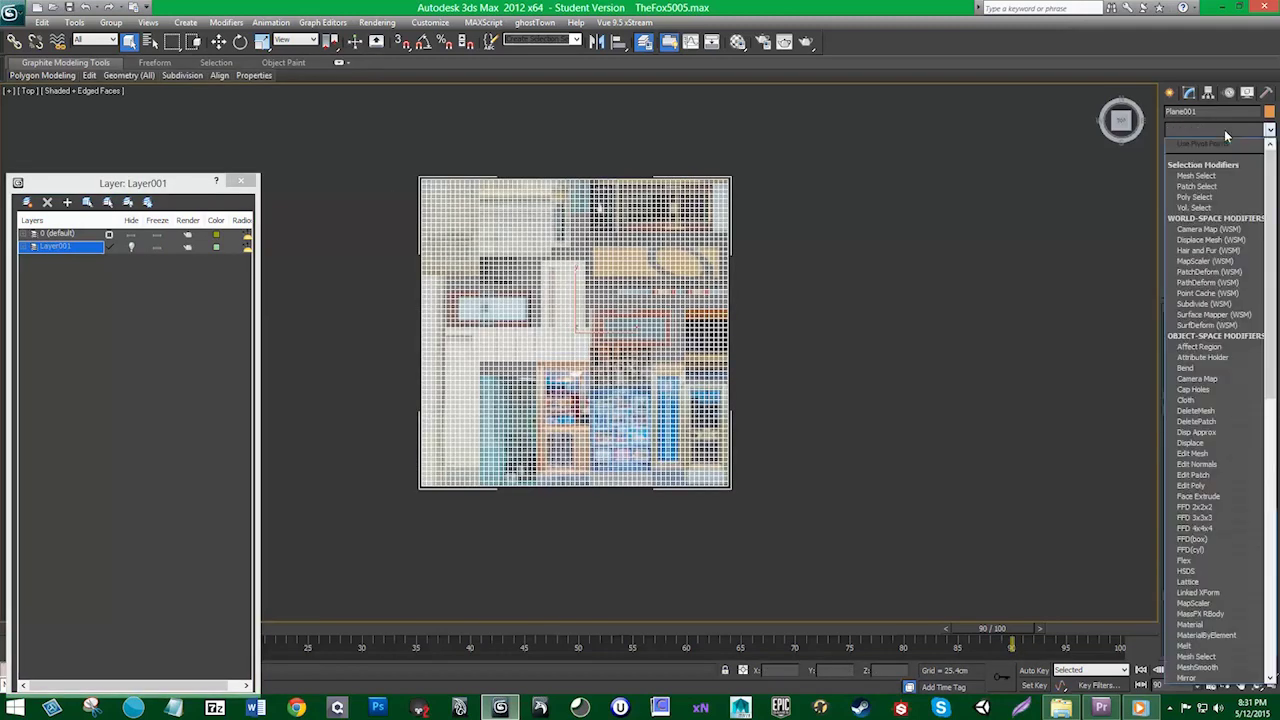
{"action": "left_click", "coordinate": [1200, 486]}
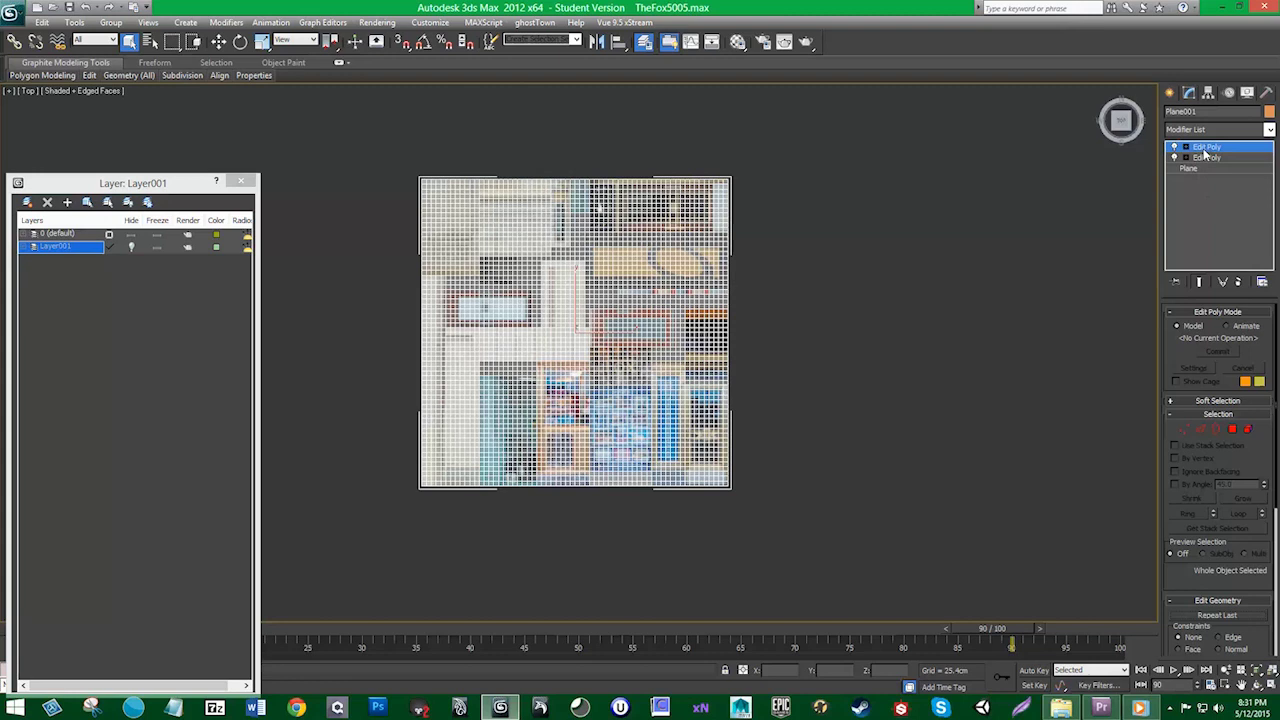
{"action": "left_click", "coordinate": [1232, 429]}
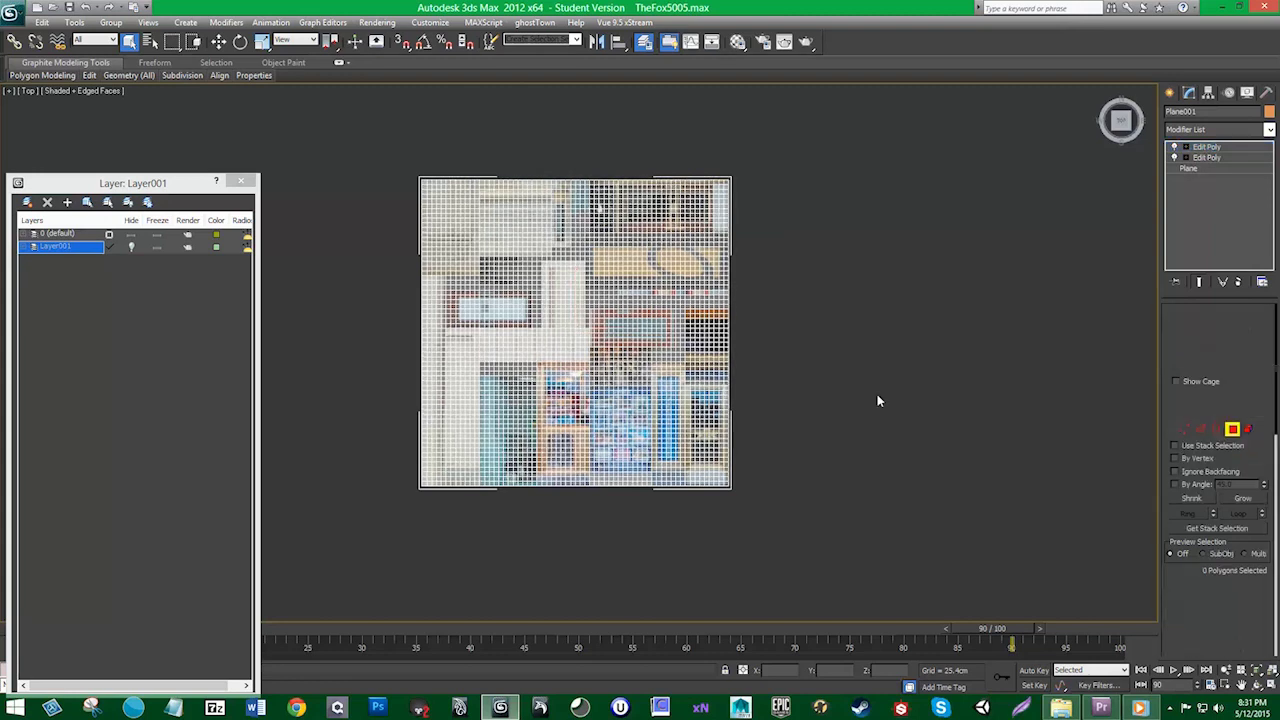
{"action": "scroll", "coordinate": [683, 344], "scroll_direction": "up", "scroll_amount": 3}
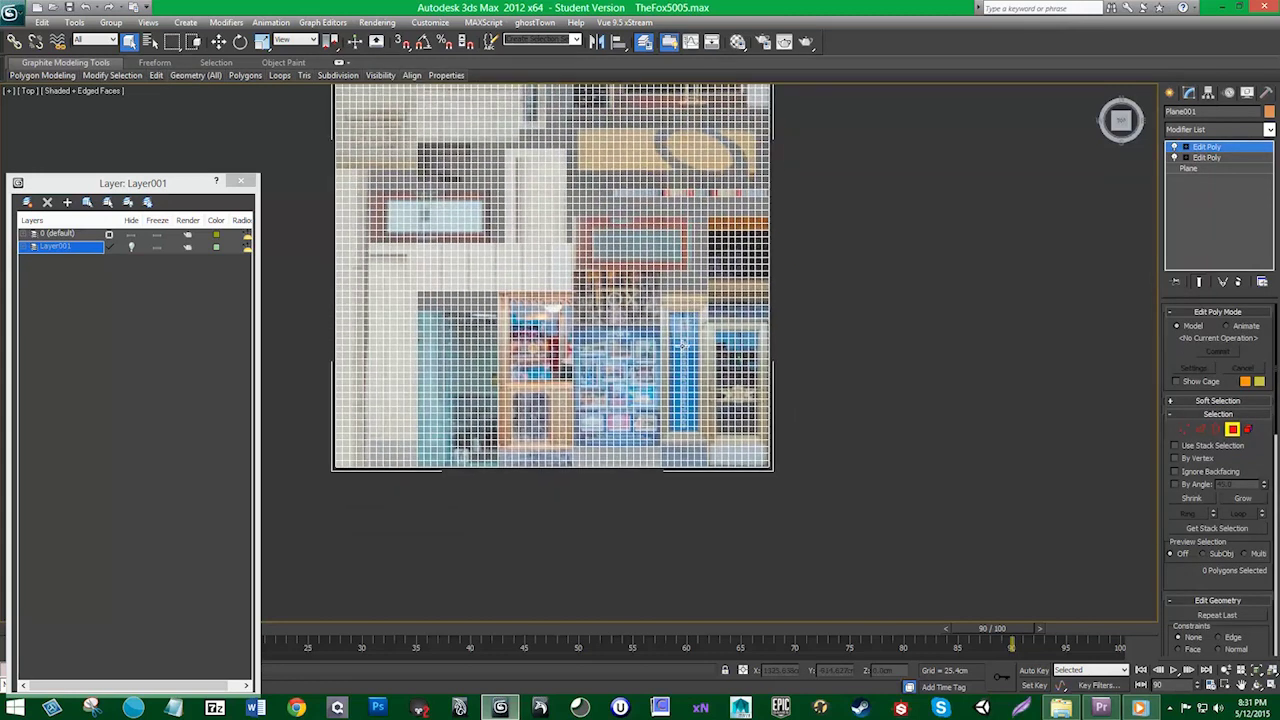
{"action": "scroll", "coordinate": [614, 249], "scroll_direction": "up", "scroll_amount": 1}
{"action": "scroll", "coordinate": [495, 199], "scroll_direction": "up", "scroll_amount": 1}
{"action": "scroll", "coordinate": [548, 294], "scroll_direction": "up", "scroll_amount": 2}
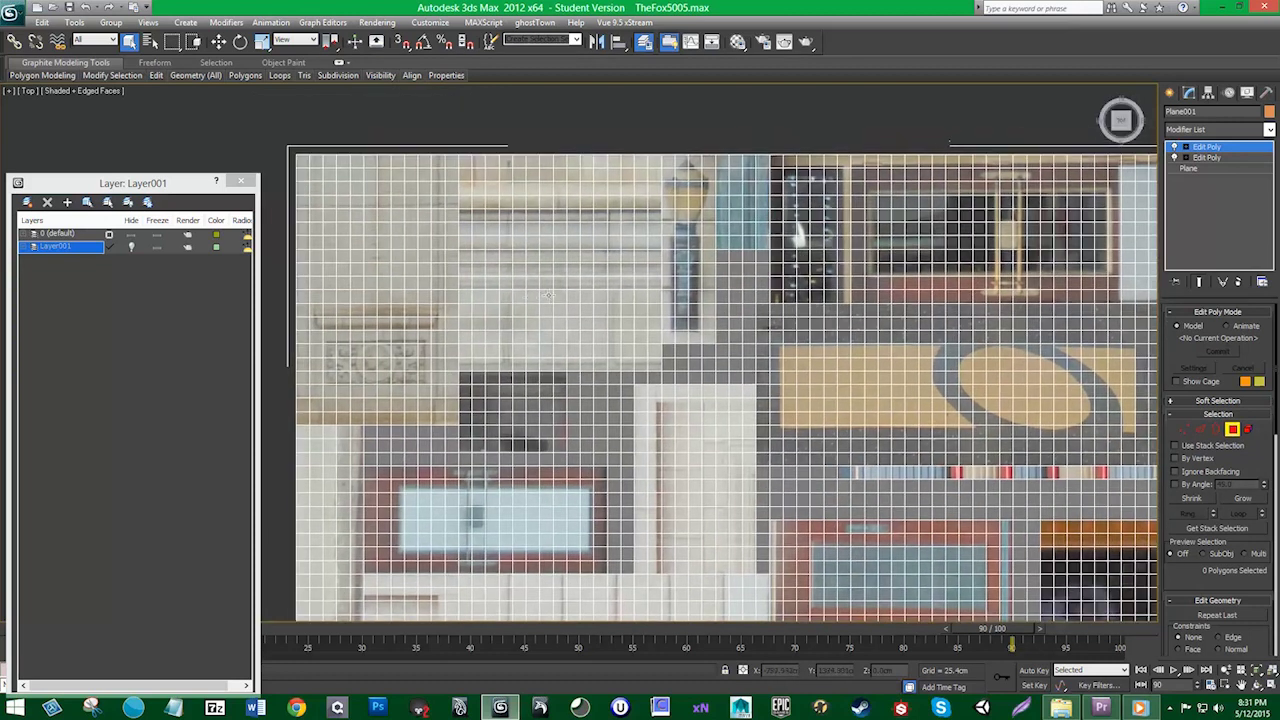
{"action": "scroll", "coordinate": [548, 295], "scroll_direction": "up", "scroll_amount": 1}
{"action": "scroll", "coordinate": [586, 336], "scroll_direction": "up", "scroll_amount": 1}
{"action": "scroll", "coordinate": [517, 351], "scroll_direction": "up", "scroll_amount": 2}
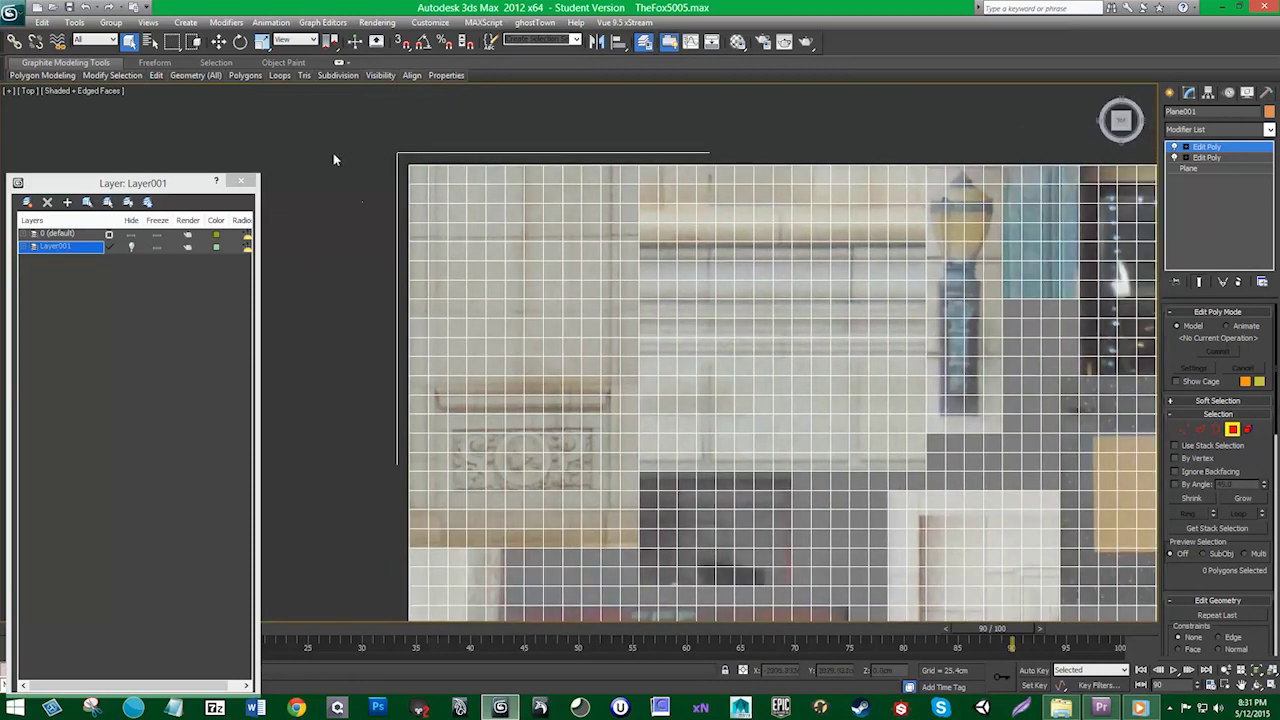
{"action": "left_click", "coordinate": [80, 91]}
{"action": "left_click", "coordinate": [139, 160]}
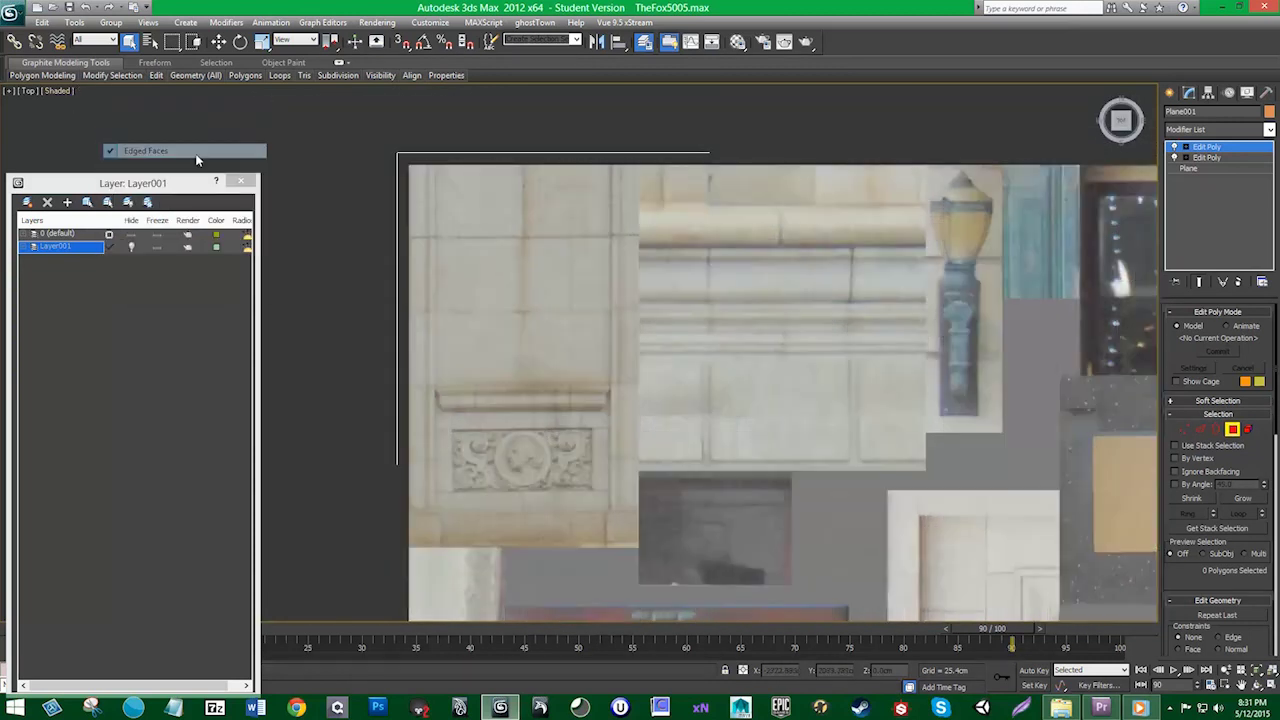
{"action": "scroll", "coordinate": [513, 307], "scroll_direction": "down", "scroll_amount": 2}
{"action": "scroll", "coordinate": [513, 307], "scroll_direction": "up", "scroll_amount": 1}
{"action": "scroll", "coordinate": [451, 274], "scroll_direction": "up", "scroll_amount": 1}
Detach the top-left pillar polygons and collapse the stack to an editable poly
{"action": "left_click_drag", "start_coordinate": [377, 139], "coordinate": [570, 420]}
{"action": "middle_click_drag", "start_coordinate": [626, 400], "coordinate": [606, 329]}
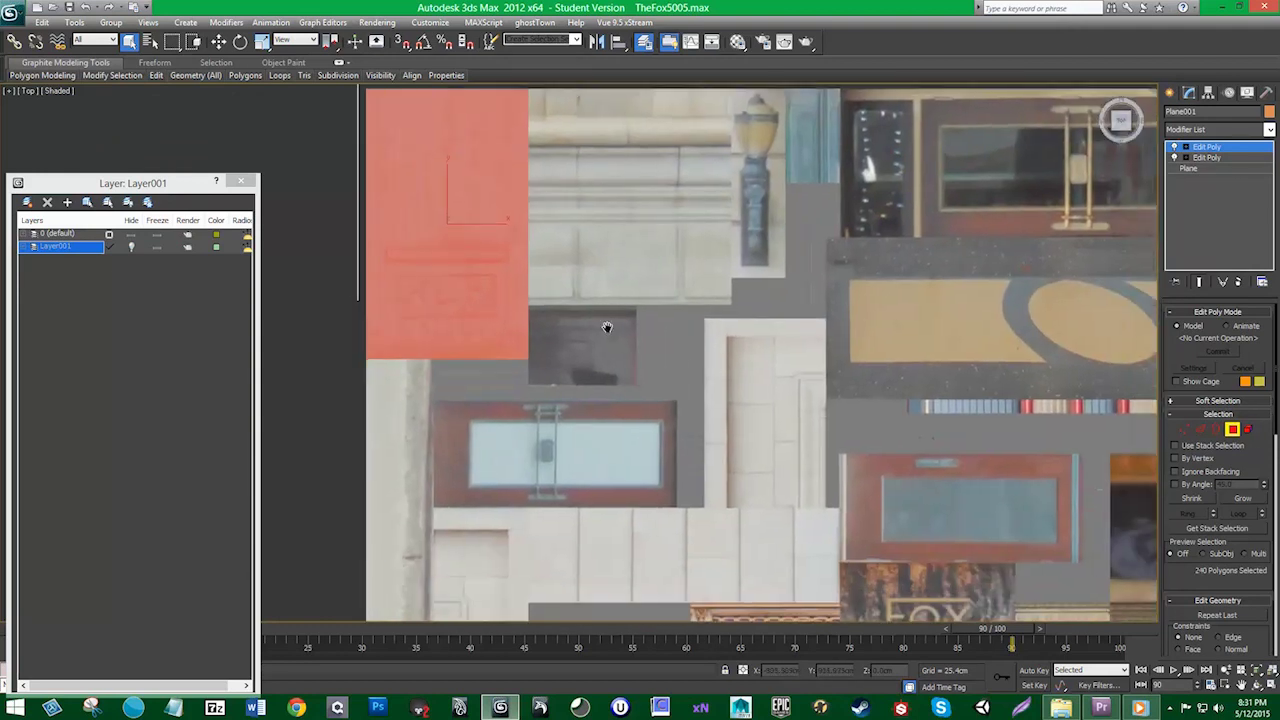
{"action": "scroll", "coordinate": [596, 323], "scroll_direction": "down", "scroll_amount": 1}
{"action": "scroll", "coordinate": [1258, 580], "scroll_direction": "down", "scroll_amount": 3}
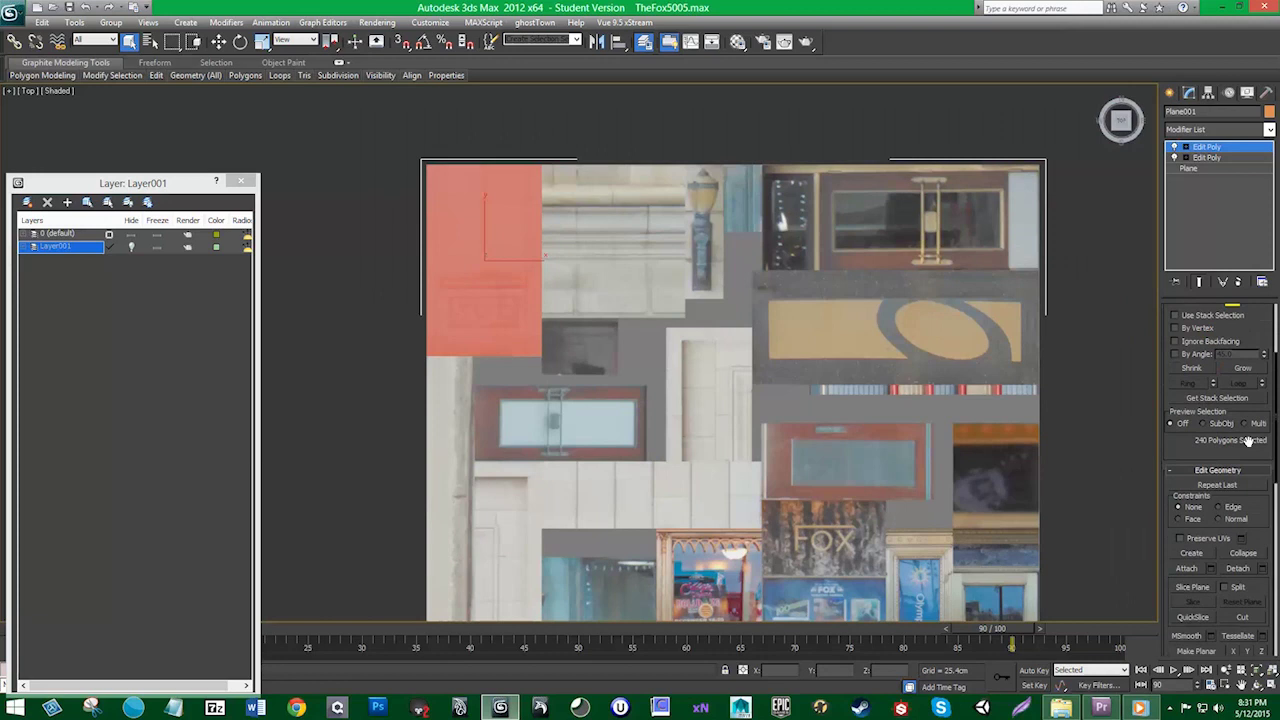
{"action": "scroll", "coordinate": [1258, 580], "scroll_direction": "down", "scroll_amount": 3}
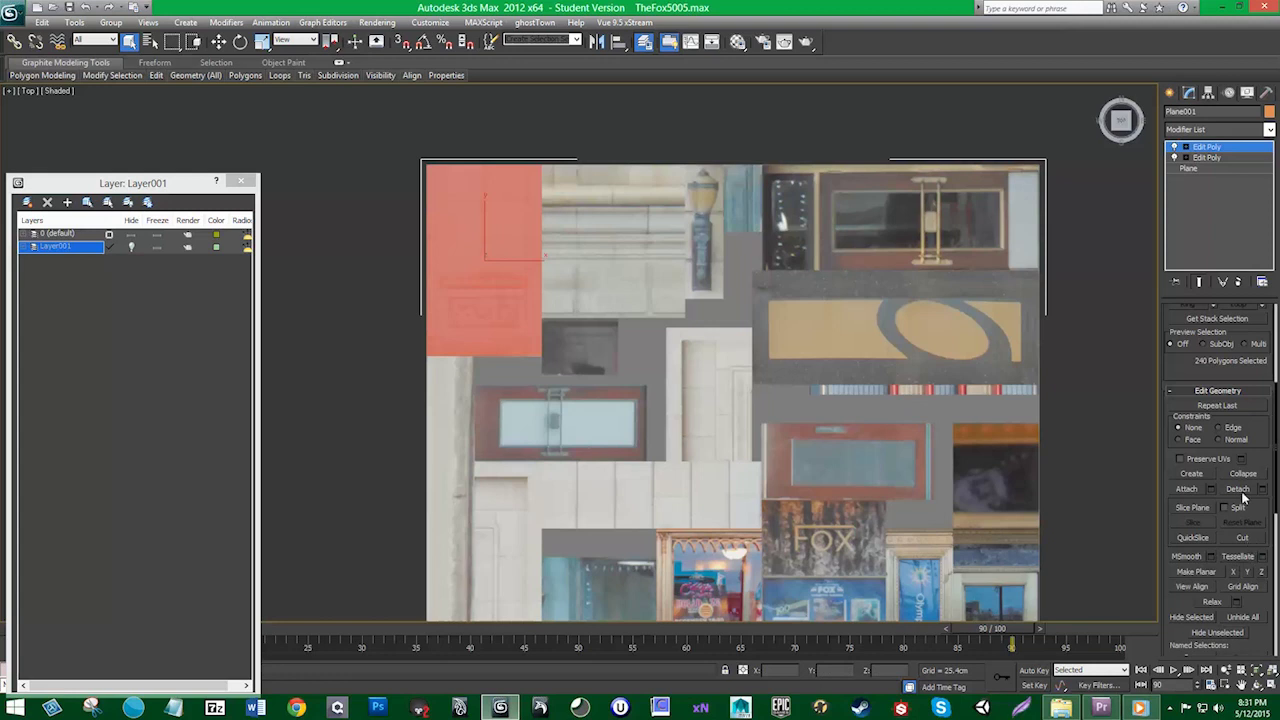
{"action": "left_click", "coordinate": [1238, 489]}
{"action": "right_click", "coordinate": [1208, 148]}
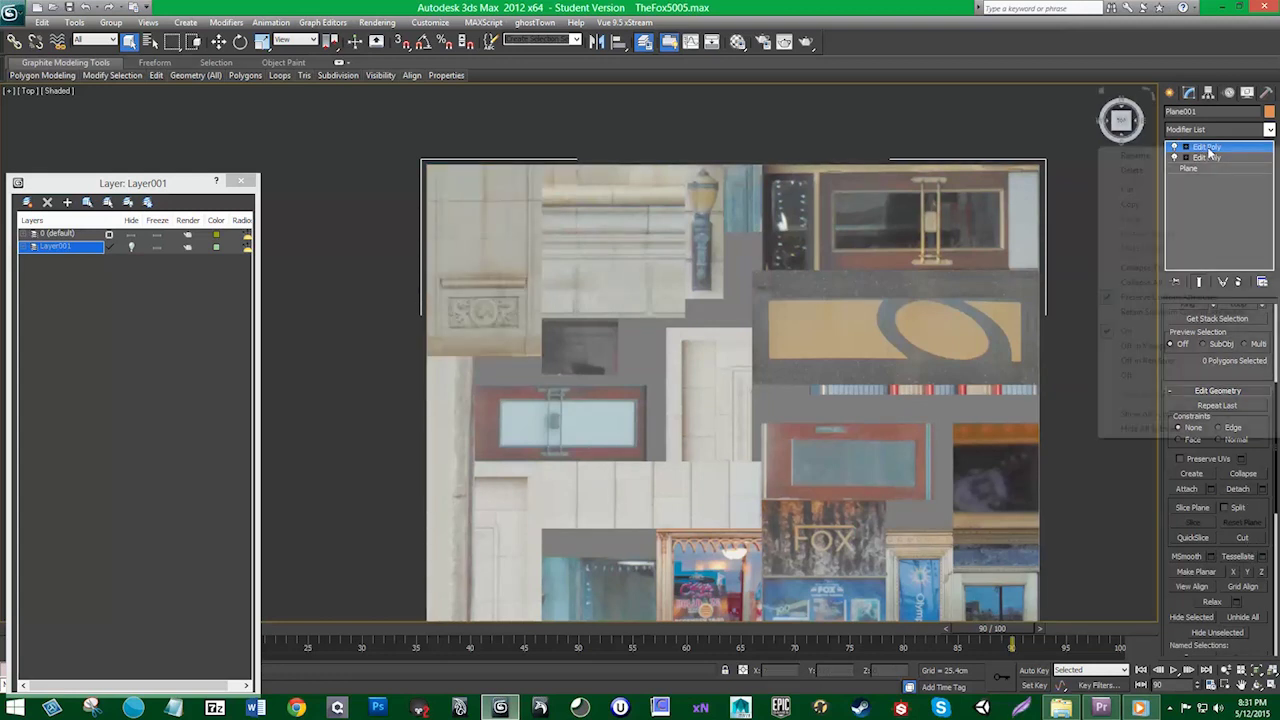
{"action": "left_click", "coordinate": [1135, 282]}
Test-move the detached pillar panel, undo the move, and reselect Plane001
{"action": "left_click", "coordinate": [522, 264]}
{"action": "key", "text": "w"}
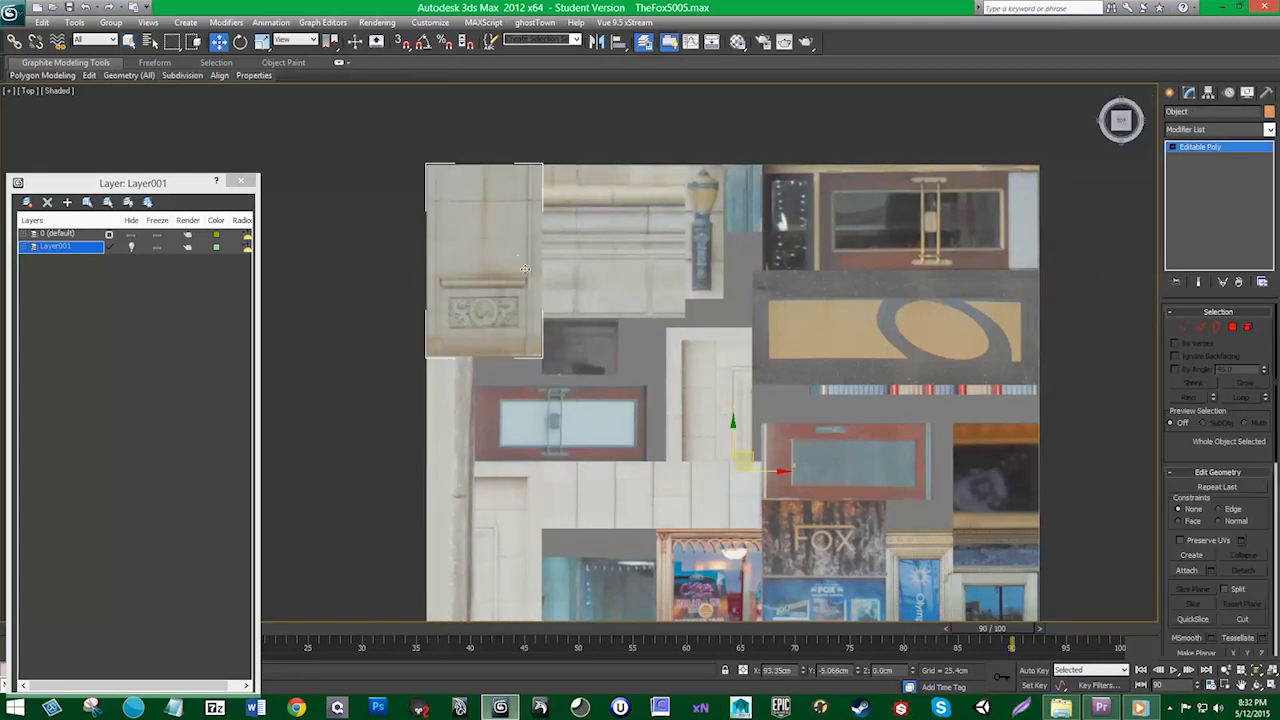
{"action": "left_click_drag", "start_coordinate": [757, 455], "coordinate": [659, 440]}
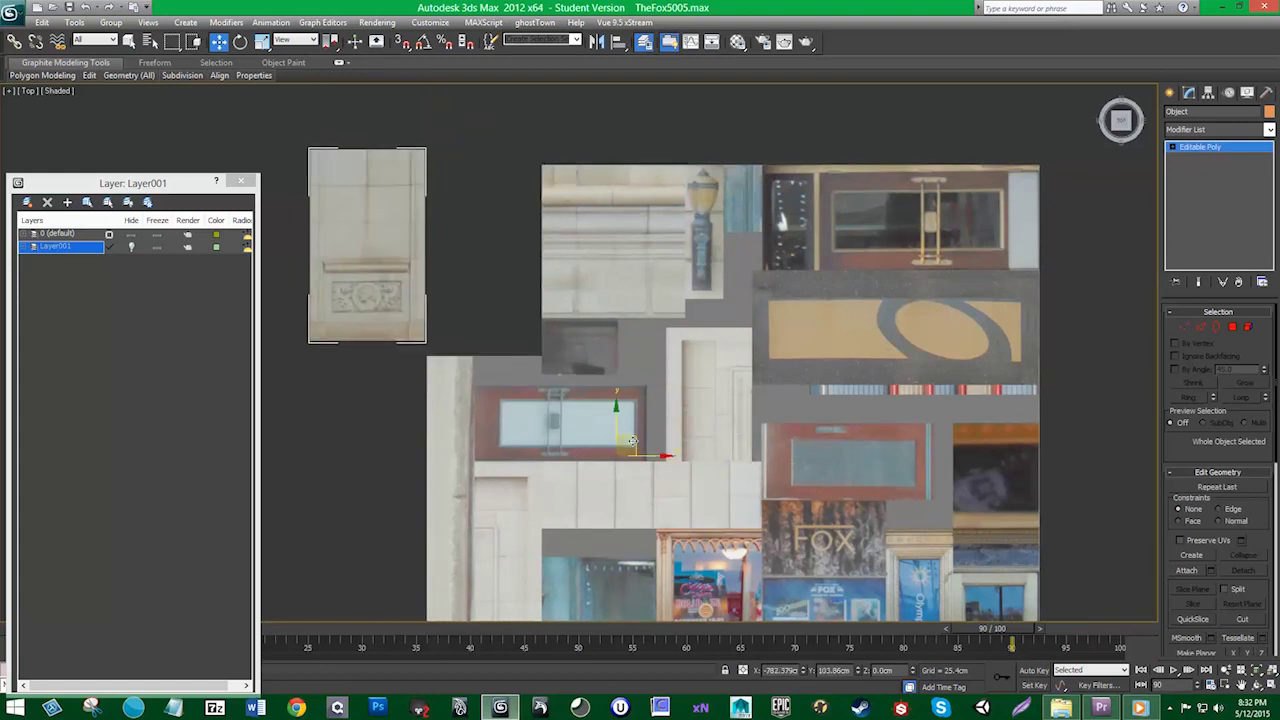
{"action": "key", "text": "ctrl+z"}
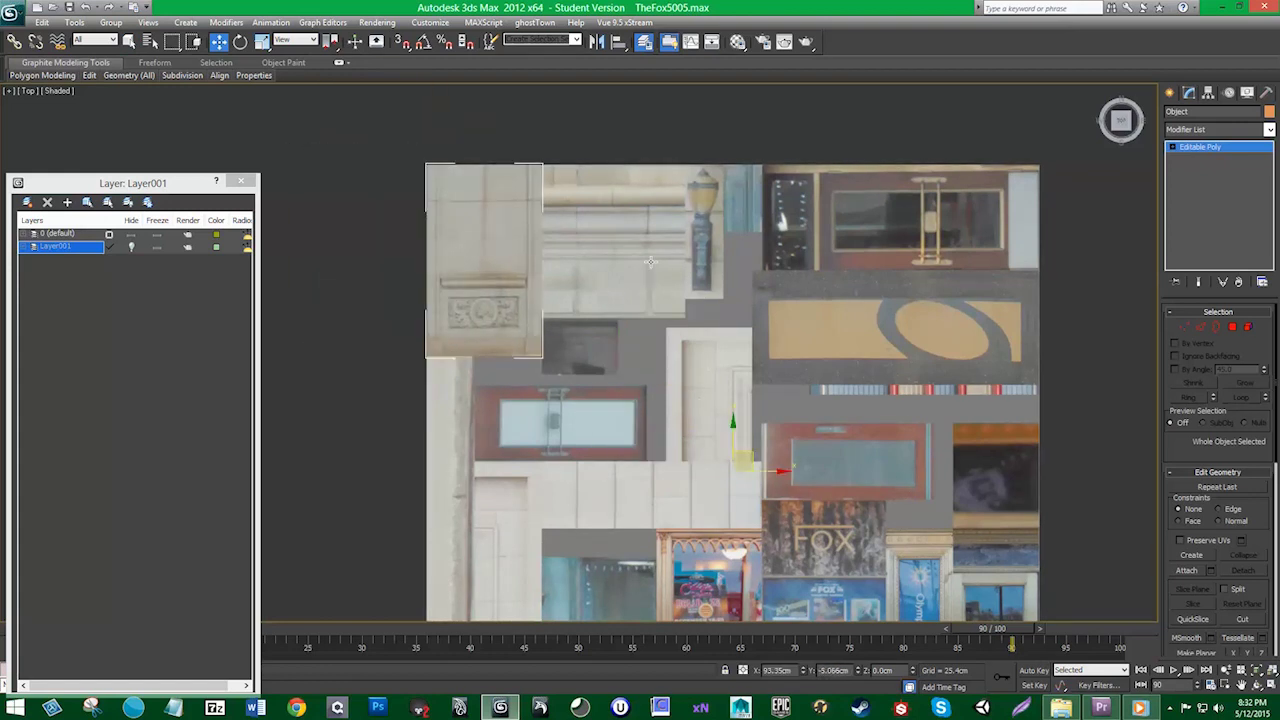
{"action": "left_click", "coordinate": [650, 262]}
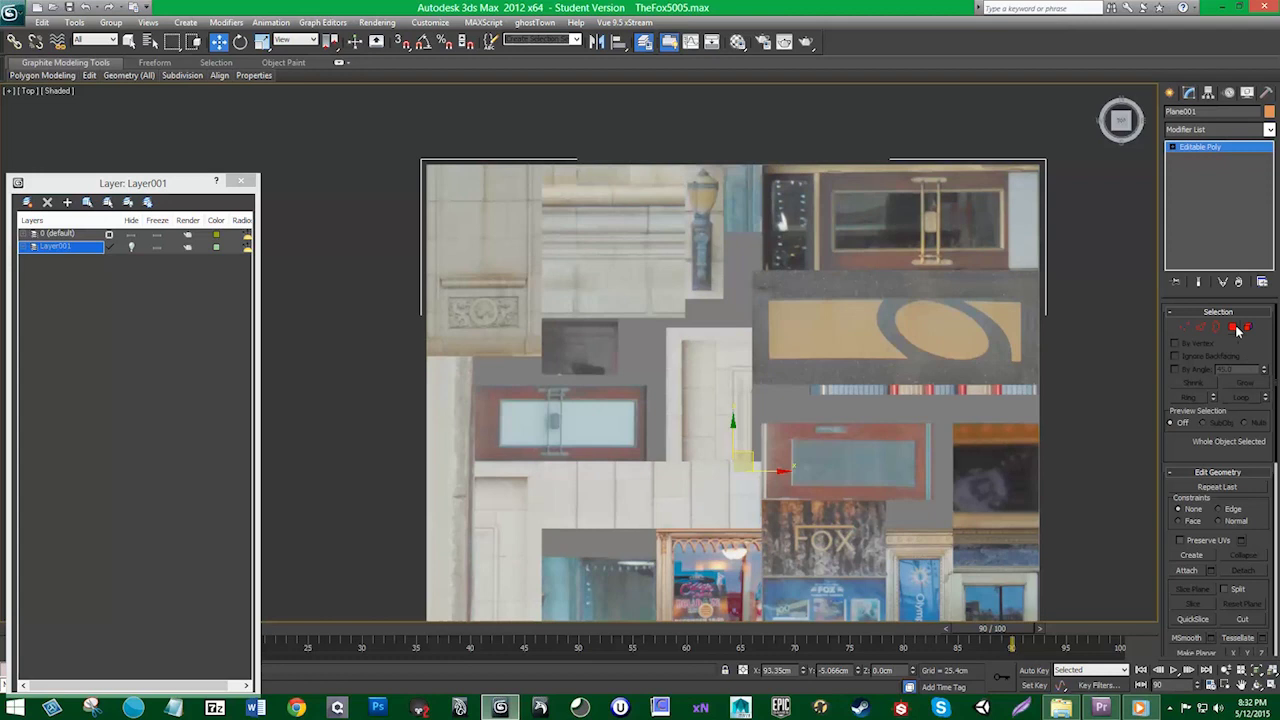
Detach the stone ledge polygons as an object, then test-move and undo it
{"action": "left_click", "coordinate": [1234, 328]}
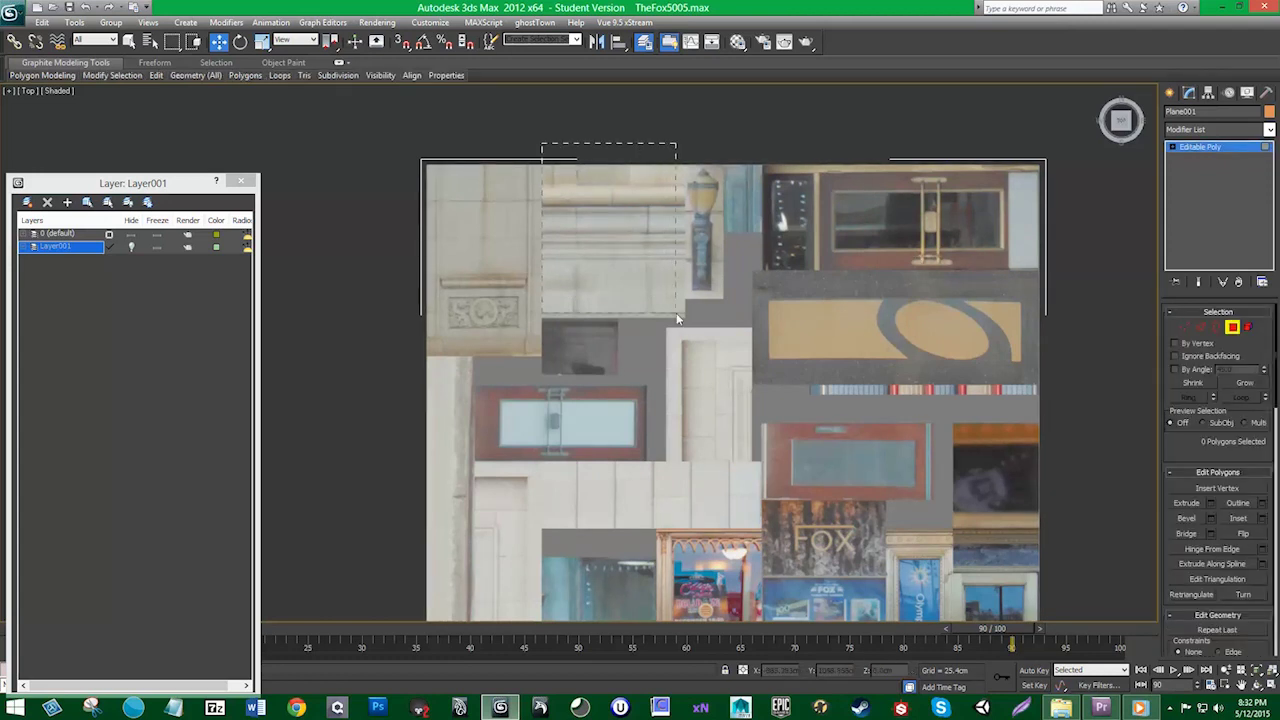
{"action": "left_click_drag", "start_coordinate": [676, 318], "coordinate": [685, 313]}
{"action": "middle_click_drag", "start_coordinate": [819, 424], "coordinate": [770, 355]}
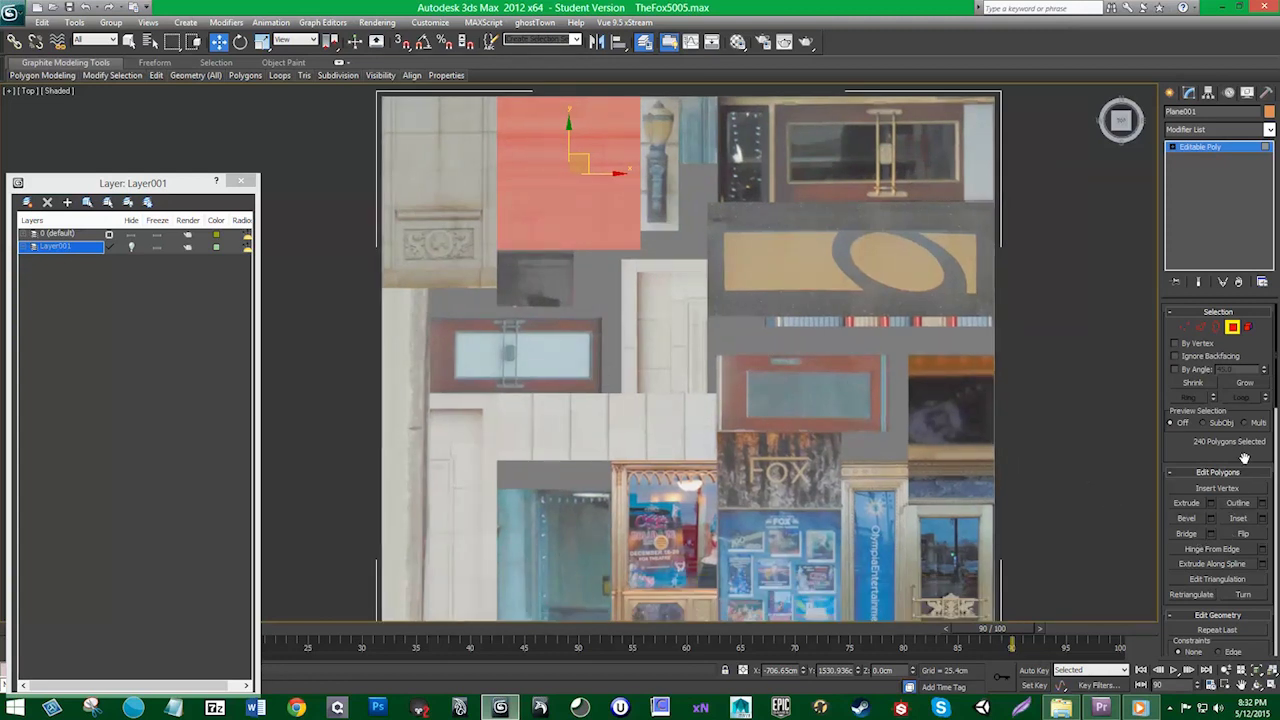
{"action": "scroll", "coordinate": [1220, 520], "scroll_direction": "down", "scroll_amount": 5}
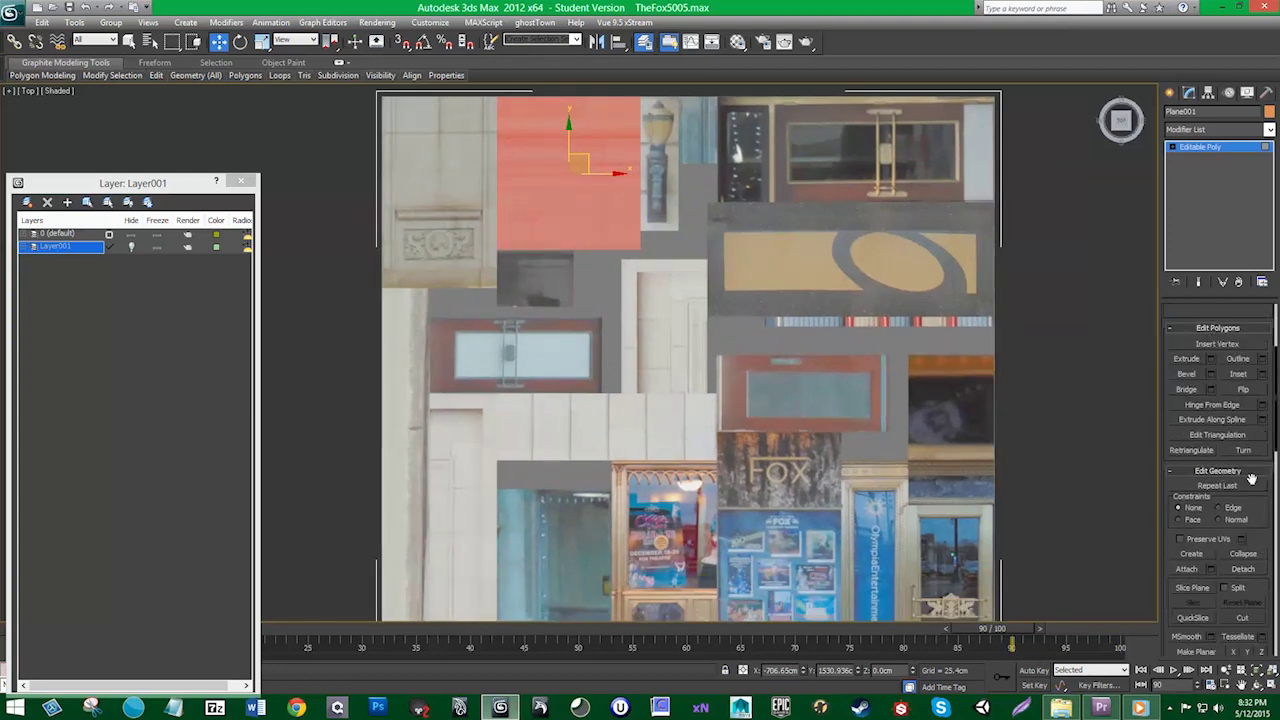
{"action": "left_click", "coordinate": [1257, 573]}
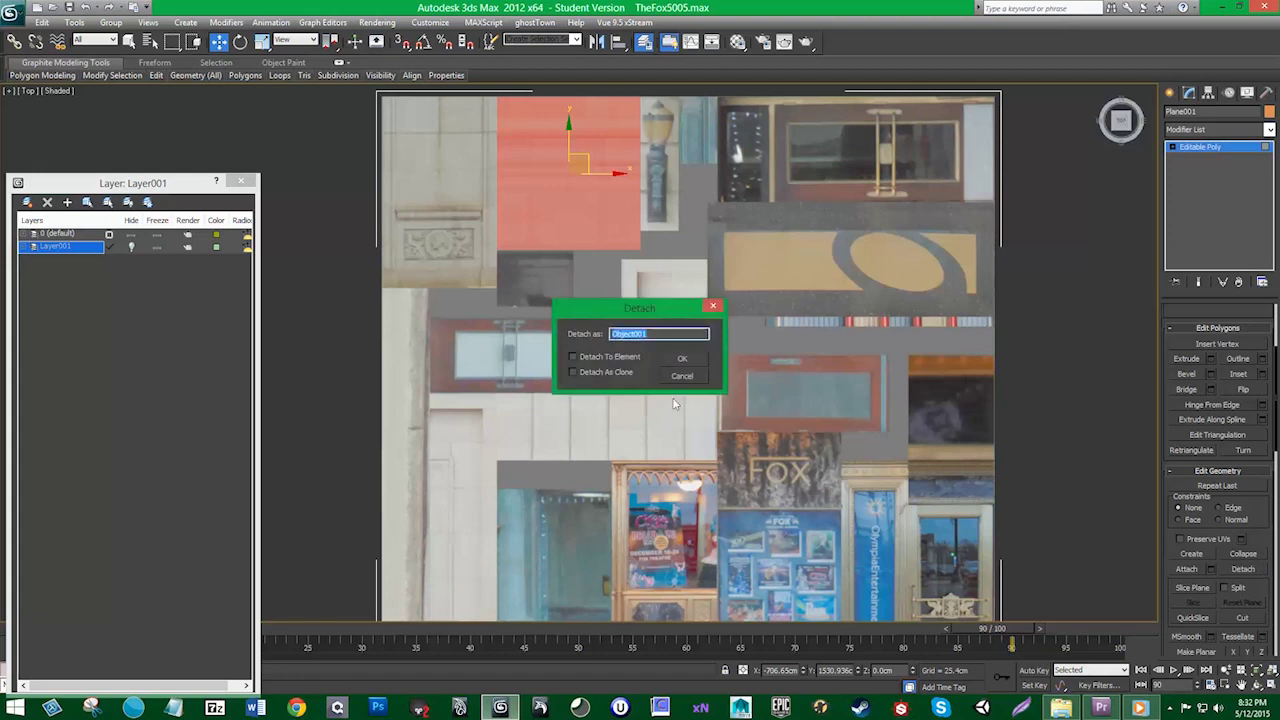
{"action": "left_click", "coordinate": [686, 368]}
{"action": "middle_click_drag", "start_coordinate": [706, 363], "coordinate": [578, 421]}
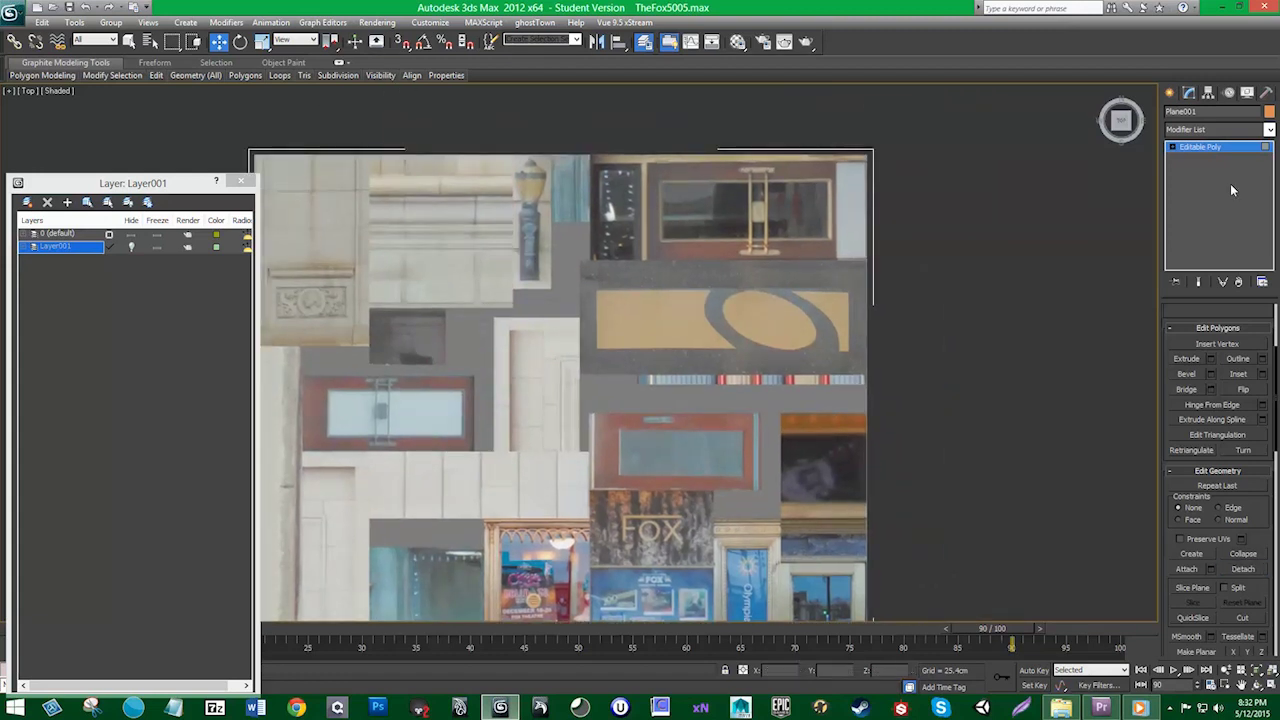
{"action": "left_click", "coordinate": [450, 240]}
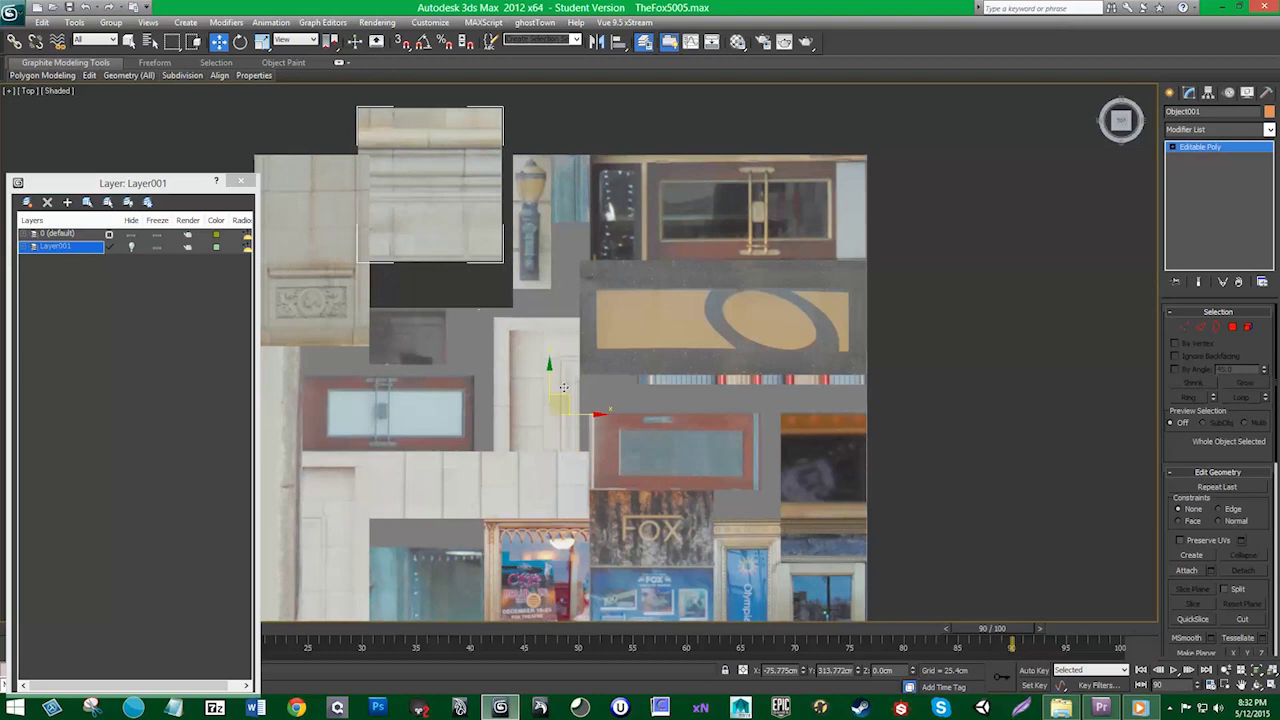
{"action": "left_click_drag", "start_coordinate": [600, 455], "coordinate": [600, 385]}
{"action": "key", "text": "ctrl+z"}
{"action": "key", "text": "ctrl+z"}
Detach the narrow column of faces near the top as a new object
{"action": "left_click", "coordinate": [1232, 327]}
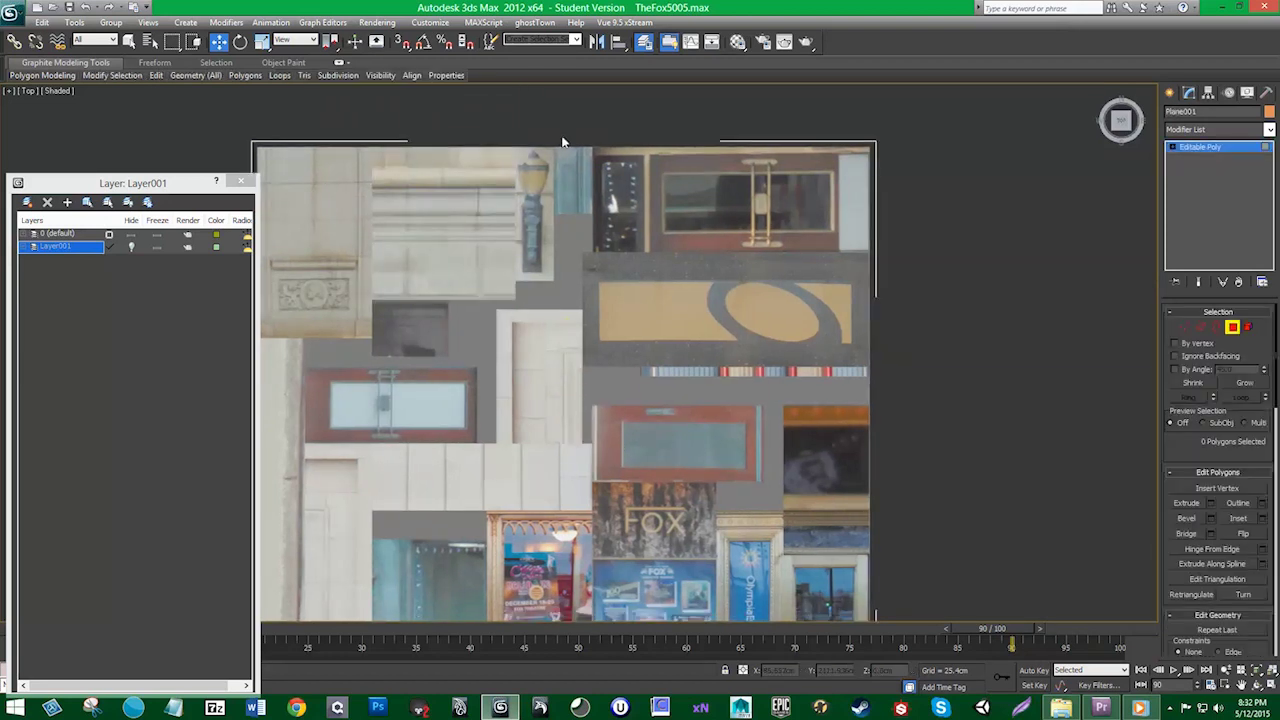
{"action": "left_click", "coordinate": [52, 93]}
{"action": "left_click", "coordinate": [70, 150]}
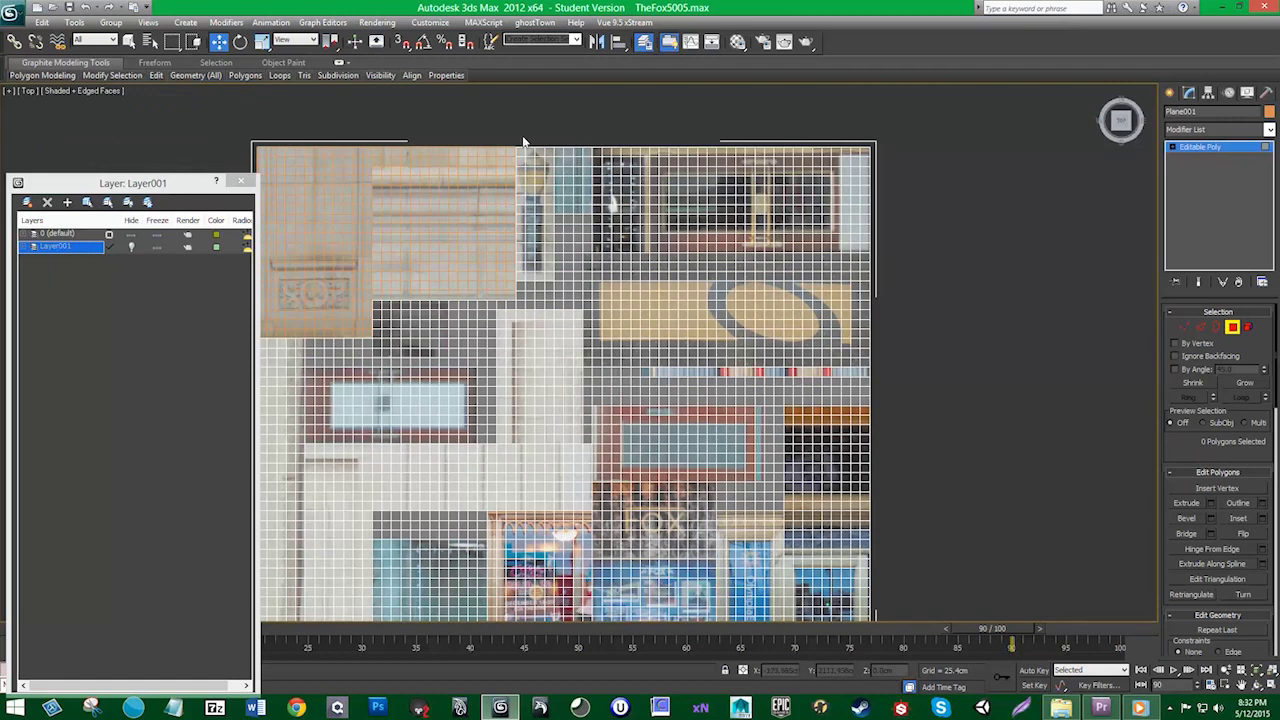
{"action": "left_click_drag", "start_coordinate": [522, 142], "coordinate": [550, 284]}
{"action": "left_click", "coordinate": [116, 93]}
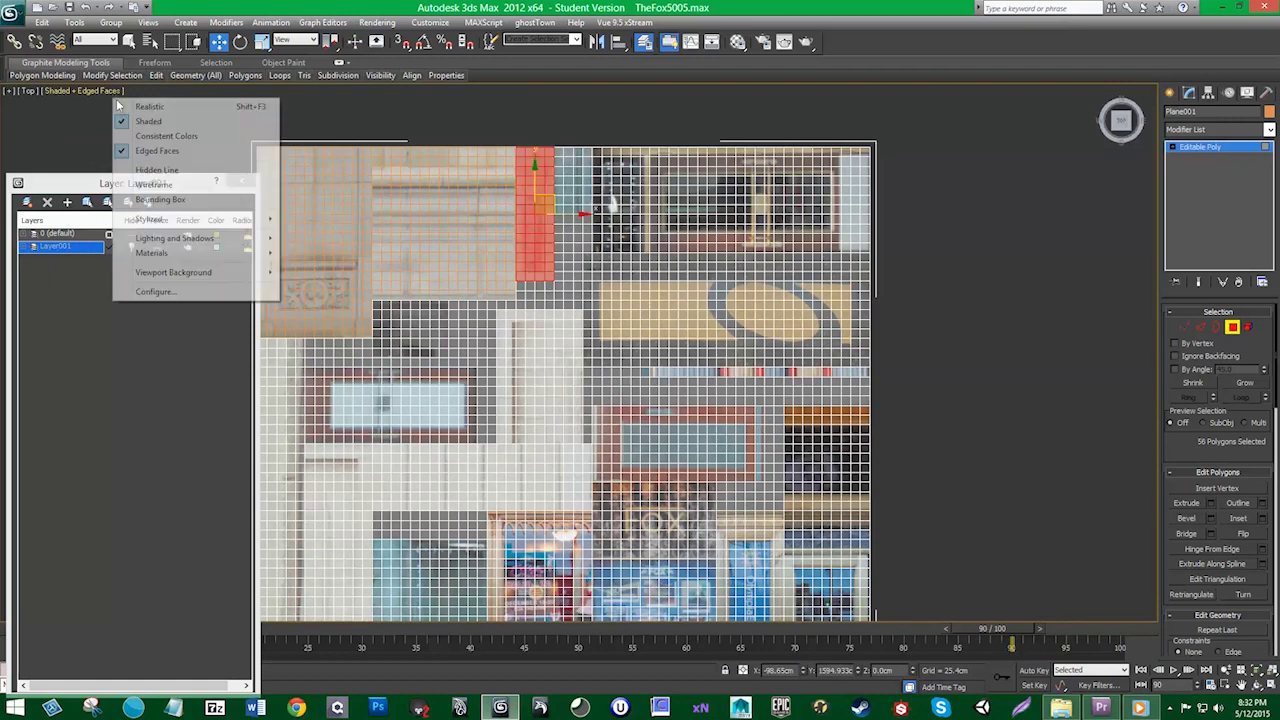
{"action": "left_click", "coordinate": [150, 151]}
{"action": "mouse_move", "coordinate": [667, 336]}
{"action": "middle_mouse_down"}
{"action": "mouse_move", "coordinate": [715, 179]}
{"action": "mouse_move", "coordinate": [641, 321]}
{"action": "middle_mouse_up"}
{"action": "scroll", "coordinate": [1255, 583], "scroll_direction": "down", "scroll_amount": 3}
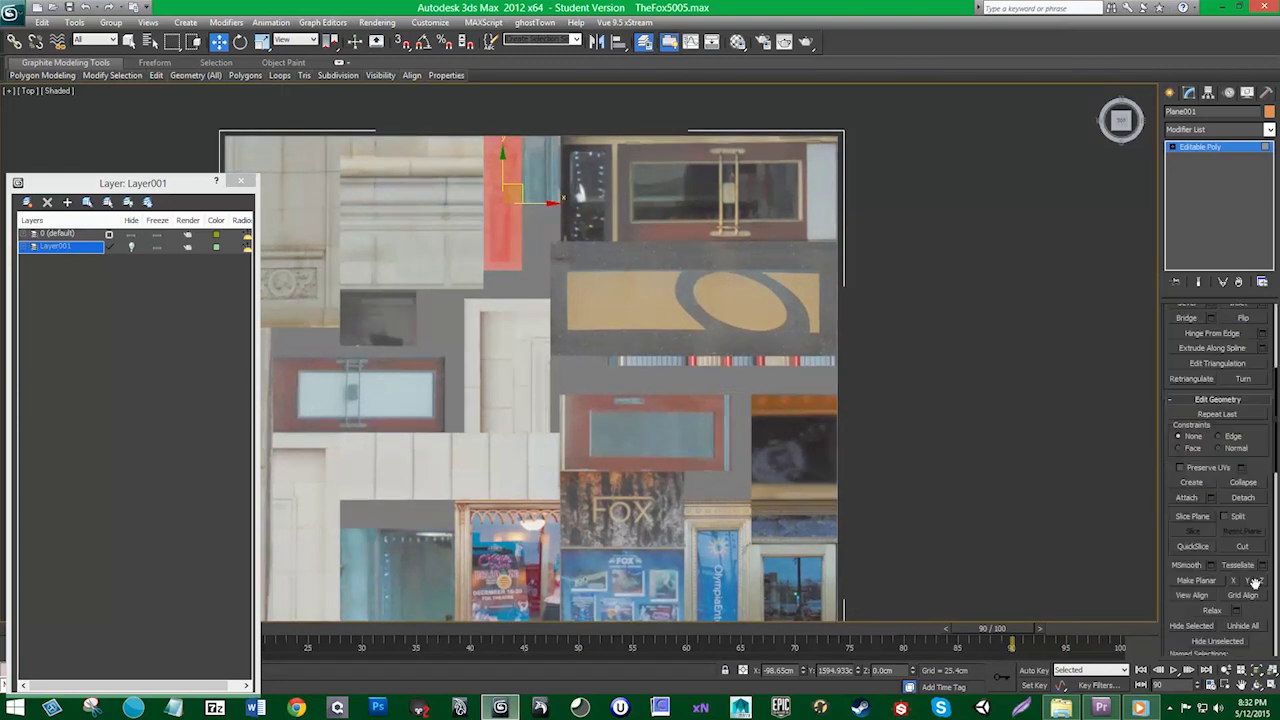
{"action": "left_click", "coordinate": [1257, 500]}
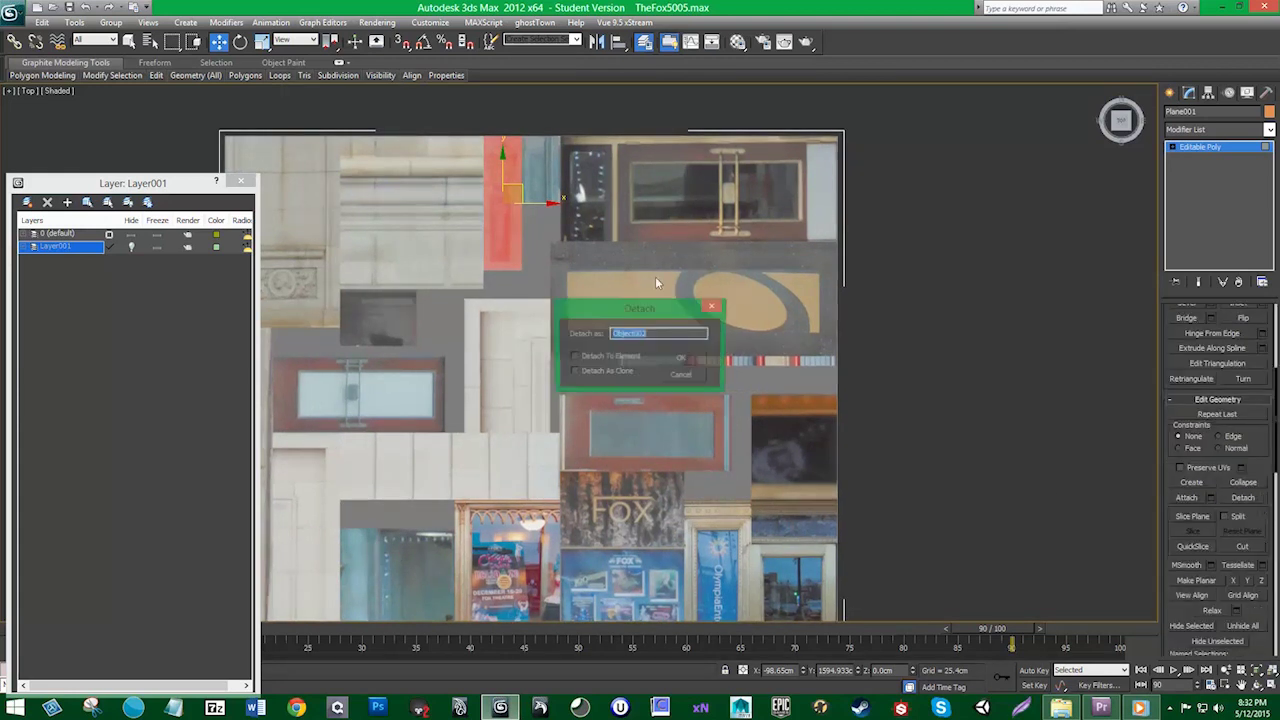
{"action": "left_click", "coordinate": [695, 358]}
Detach the top-right block of faces as another object
{"action": "left_click_drag", "start_coordinate": [560, 116], "coordinate": [858, 250]}
{"action": "left_click", "coordinate": [1238, 506]}
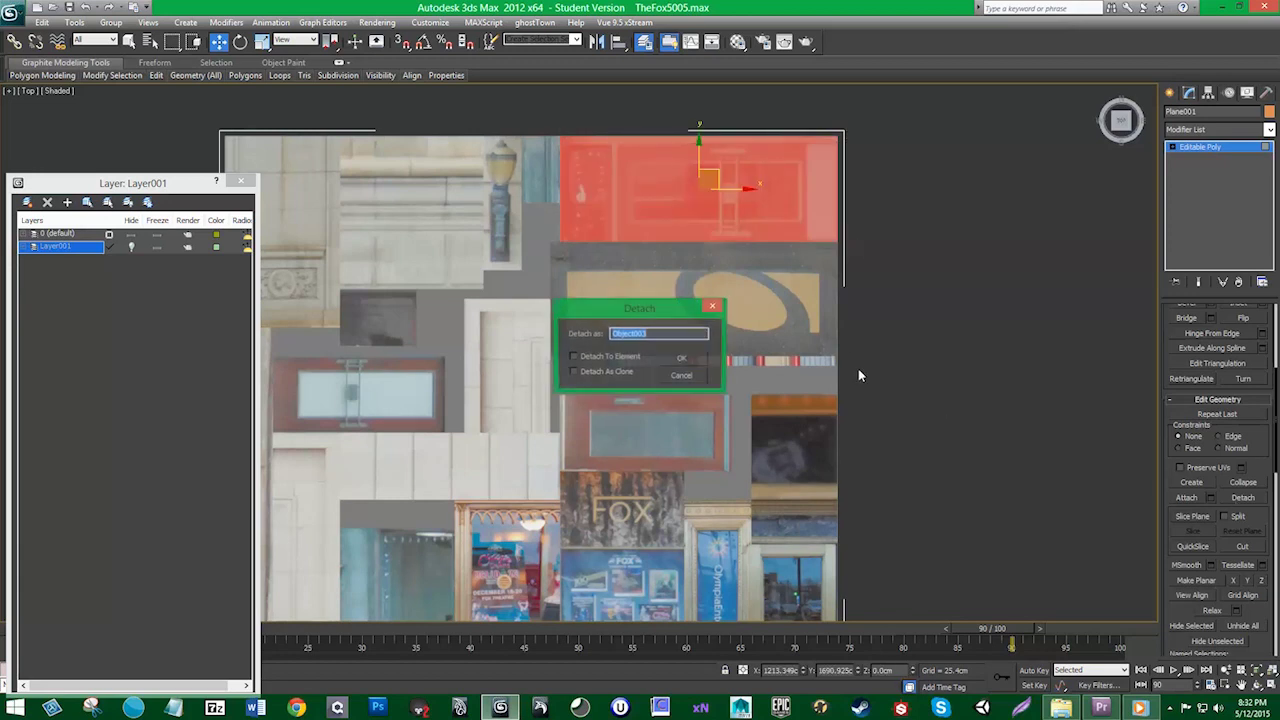
{"action": "key", "text": "Return"}
{"action": "middle_click_drag", "start_coordinate": [614, 376], "coordinate": [667, 343]}
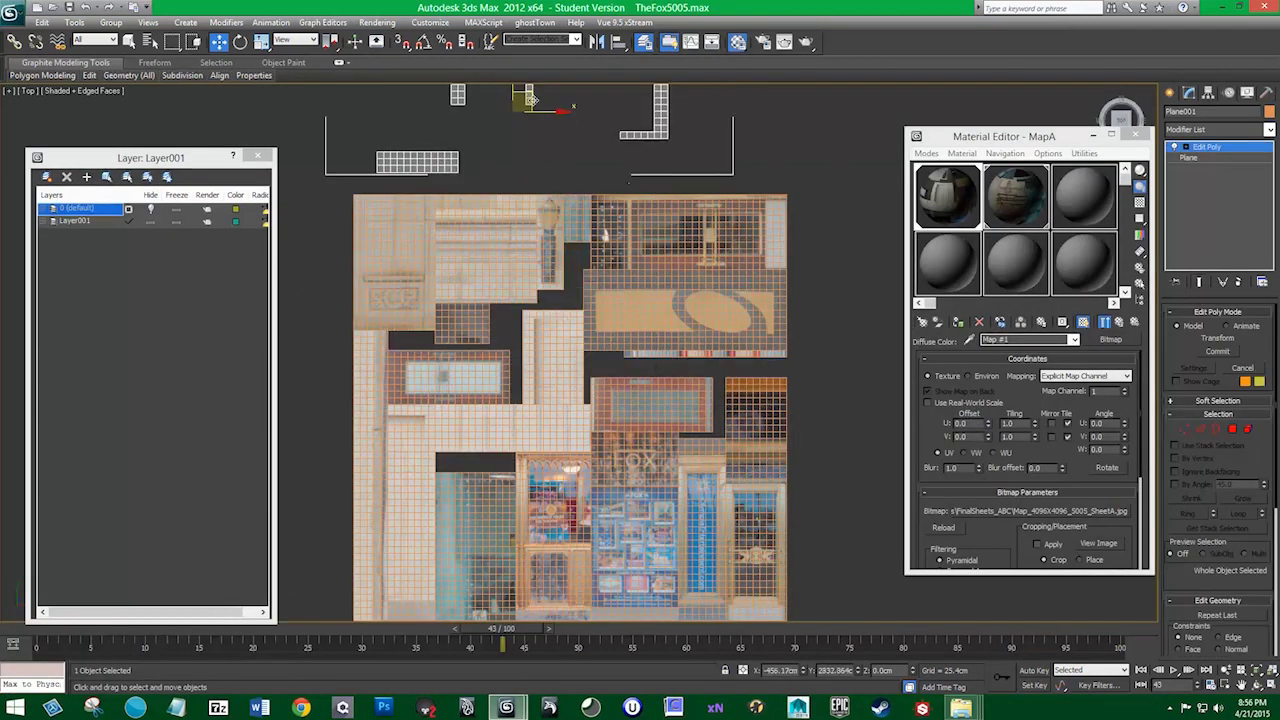
Click through the six detached pieces across the textured sheet
{"action": "middle_click_drag", "start_coordinate": [623, 448], "coordinate": [831, 301]}
{"action": "left_click", "coordinate": [682, 321]}
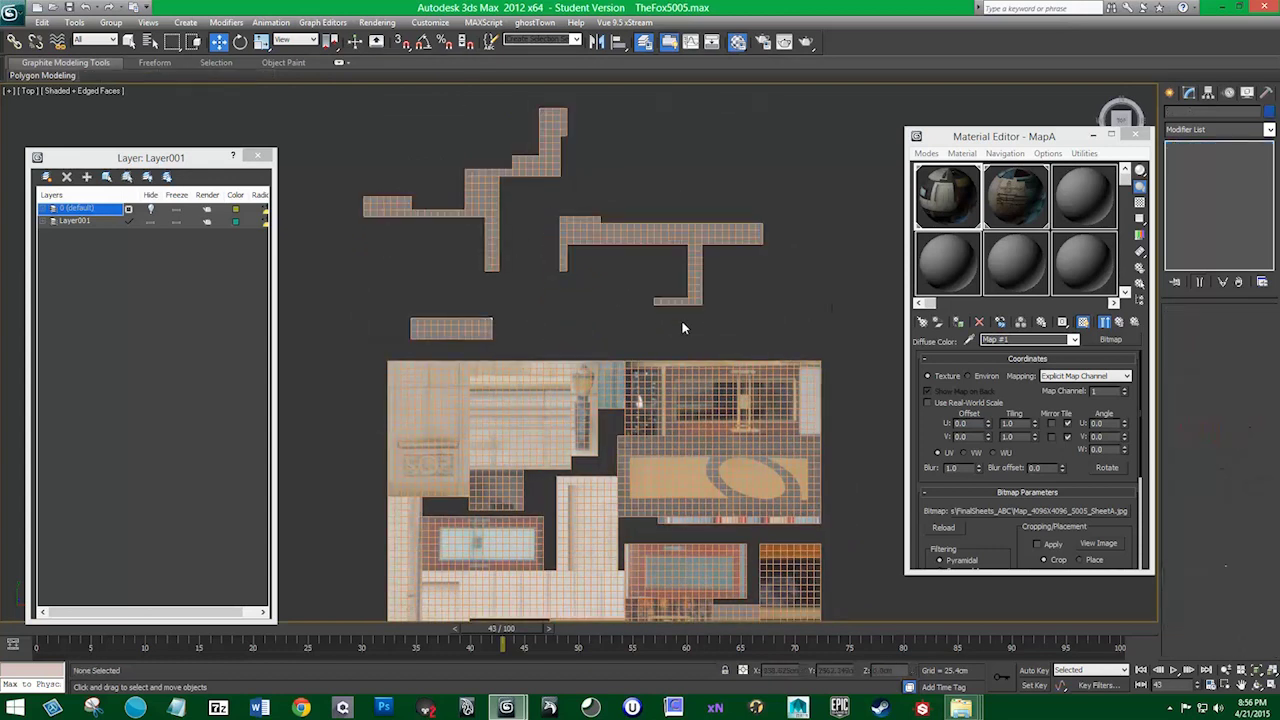
{"action": "middle_click_drag", "start_coordinate": [682, 327], "coordinate": [643, 146]}
{"action": "left_click", "coordinate": [524, 210]}
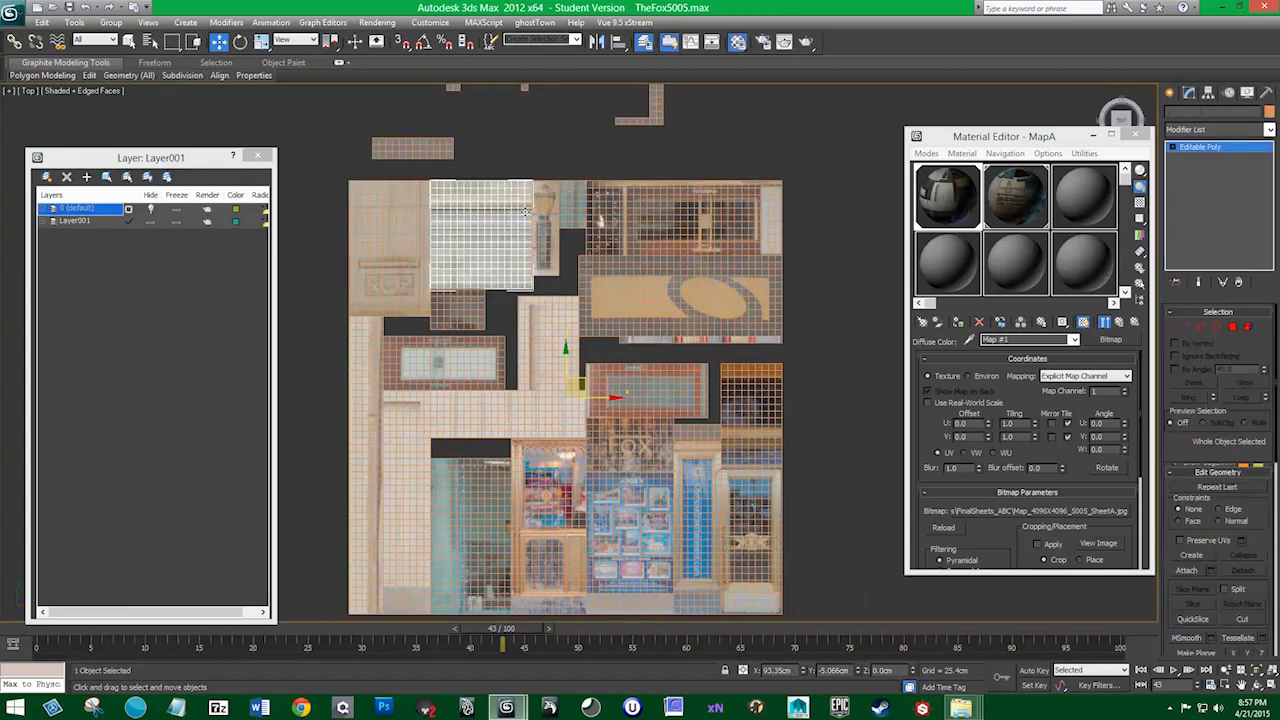
{"action": "left_click", "coordinate": [470, 535]}
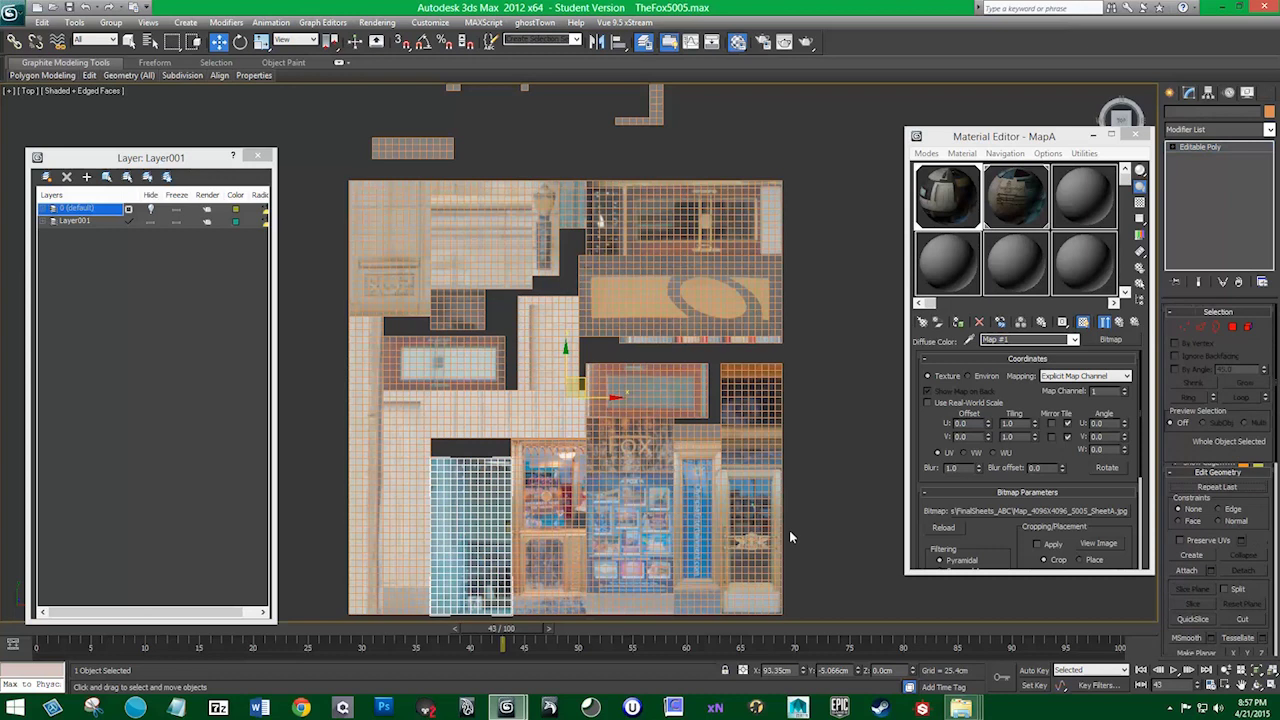
{"action": "left_click", "coordinate": [790, 530]}
{"action": "left_click", "coordinate": [698, 520]}
{"action": "left_click", "coordinate": [752, 500]}
{"action": "left_click", "coordinate": [614, 487]}
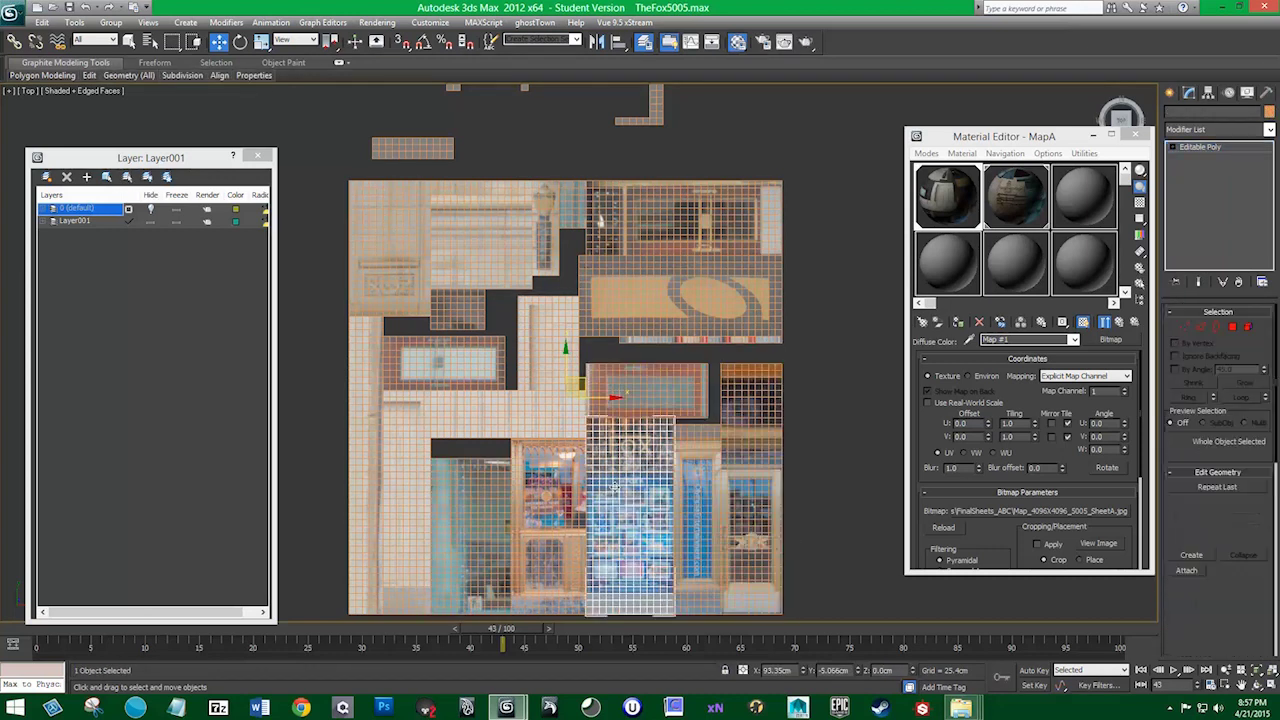
{"action": "scroll", "coordinate": [630, 450], "scroll_direction": "down", "scroll_amount": 2}
{"action": "scroll", "coordinate": [650, 400], "scroll_direction": "down", "scroll_amount": 2}
{"action": "scroll", "coordinate": [676, 343], "scroll_direction": "down", "scroll_amount": 2}
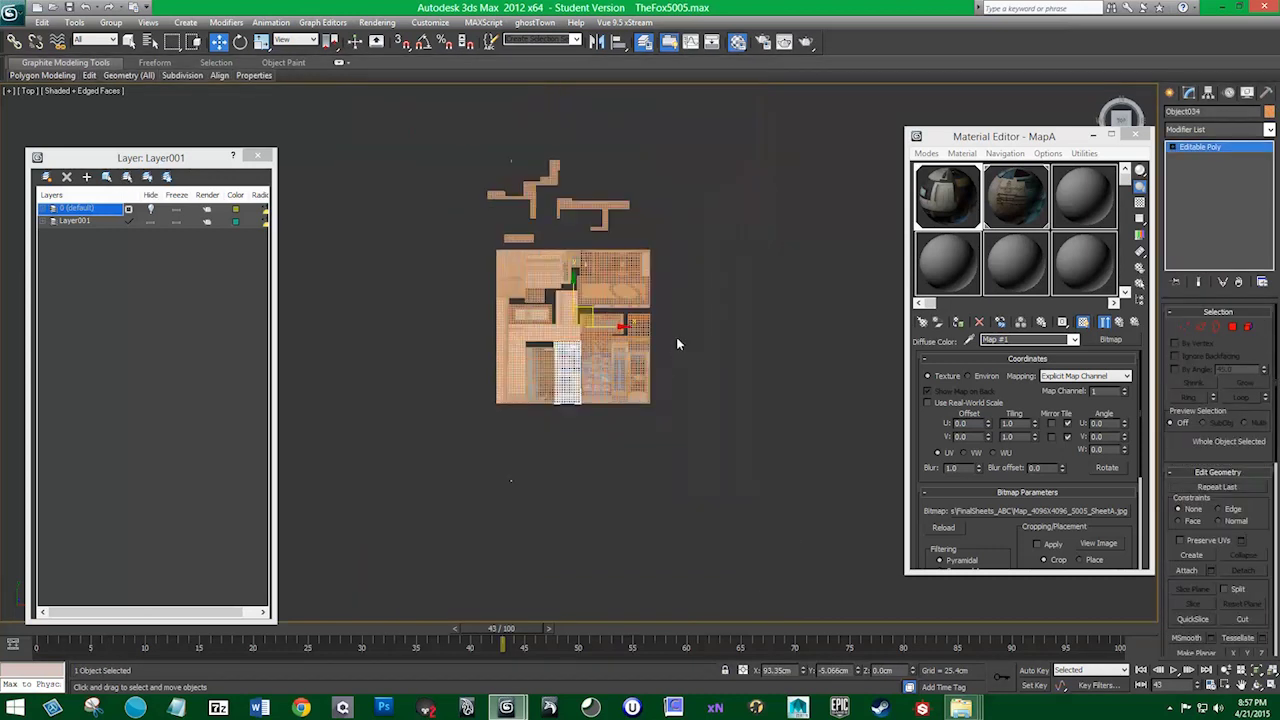
Delete the loose grid pieces above the sheets
{"action": "middle_click_drag", "start_coordinate": [676, 343], "coordinate": [605, 446]}
{"action": "scroll", "coordinate": [605, 446], "scroll_direction": "up", "scroll_amount": 2}
{"action": "left_click", "coordinate": [150, 208]}
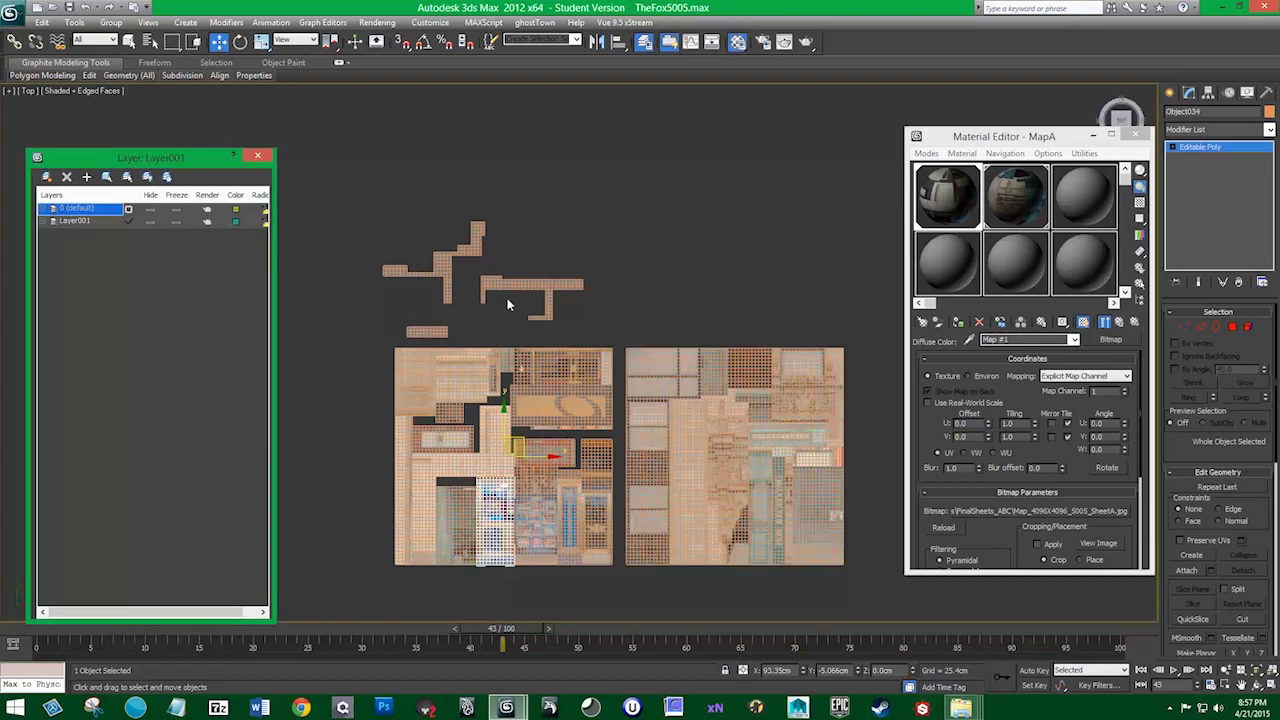
{"action": "left_click", "coordinate": [508, 286]}
{"action": "key", "text": "Delete"}
Select the window strip on the right sheet
{"action": "middle_click_drag", "start_coordinate": [627, 277], "coordinate": [595, 229]}
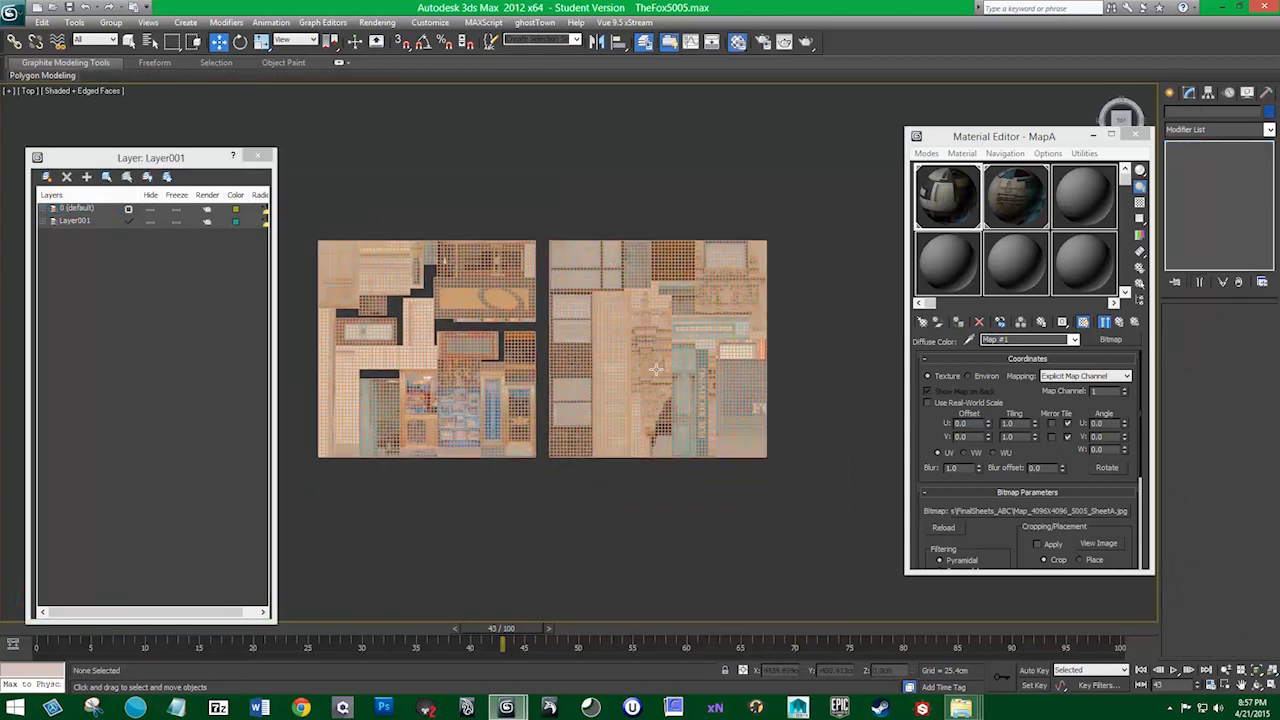
{"action": "left_click", "coordinate": [604, 253]}
{"action": "left_click", "coordinate": [673, 534]}
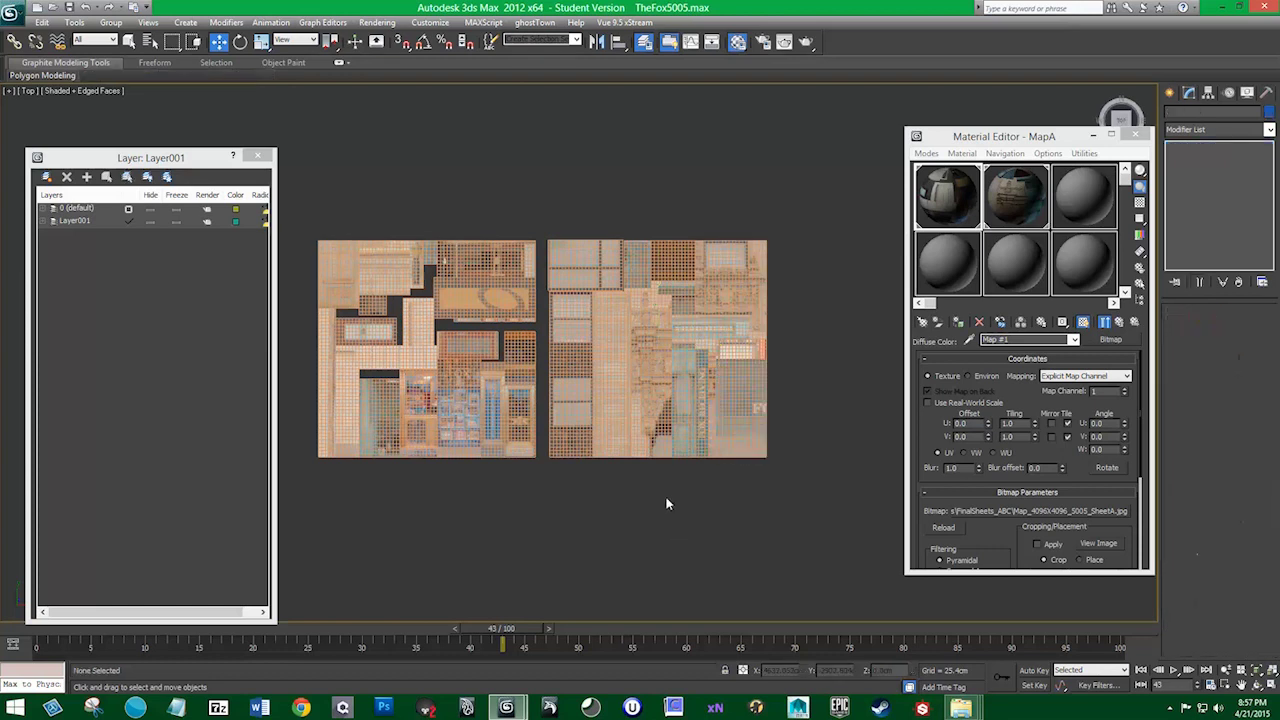
{"action": "scroll", "coordinate": [614, 369], "scroll_direction": "up", "scroll_amount": 3}
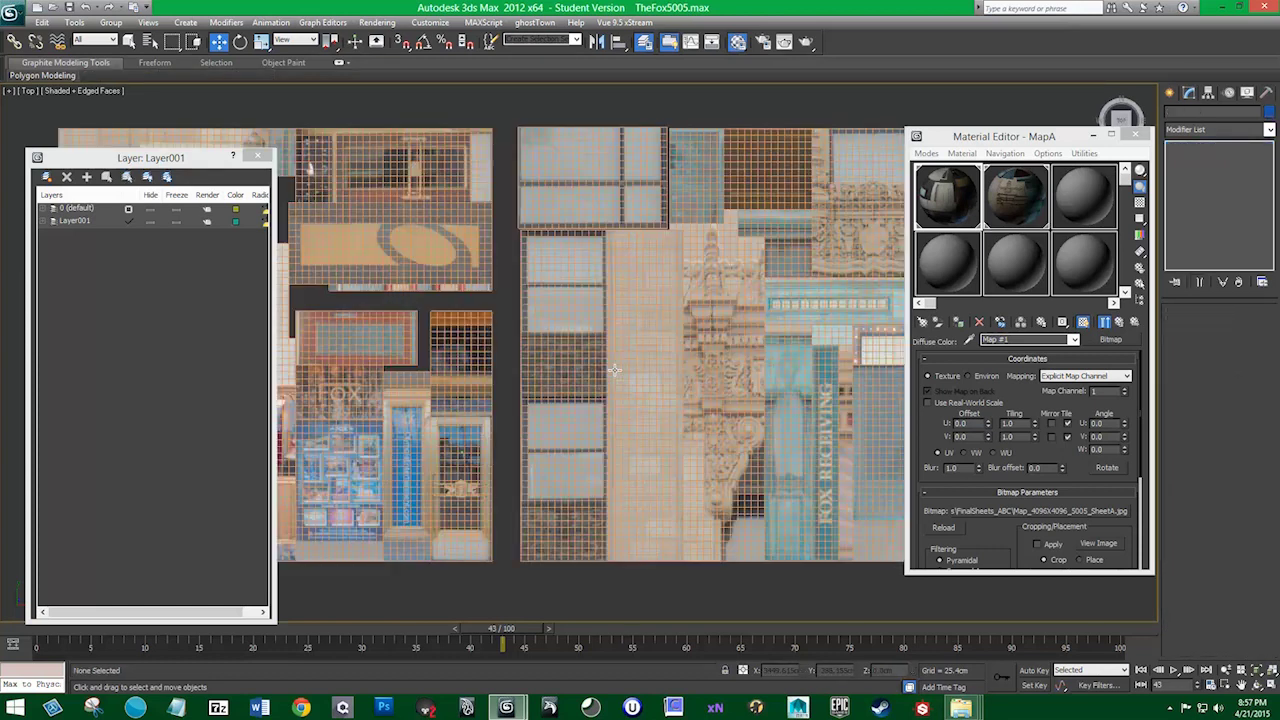
{"action": "left_click", "coordinate": [618, 342]}
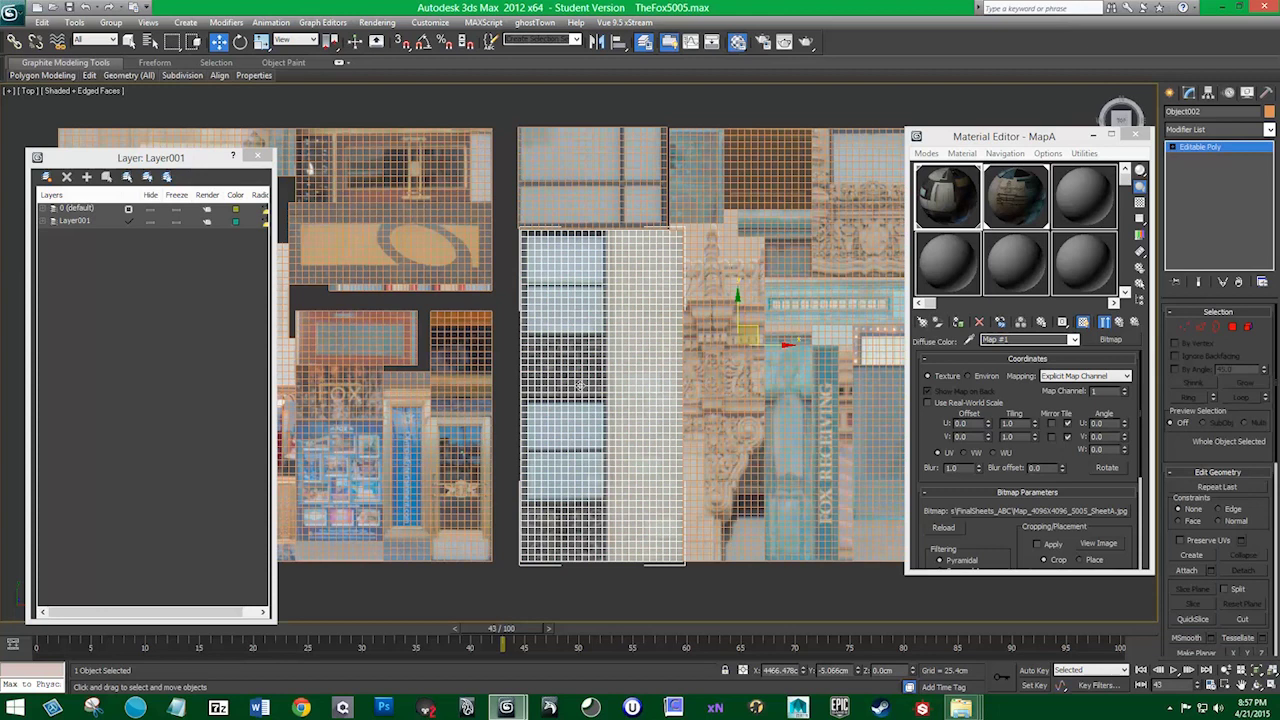
Bring up the Fox Theatre Reference photo folder
{"action": "middle_click_drag", "start_coordinate": [579, 385], "coordinate": [568, 353]}
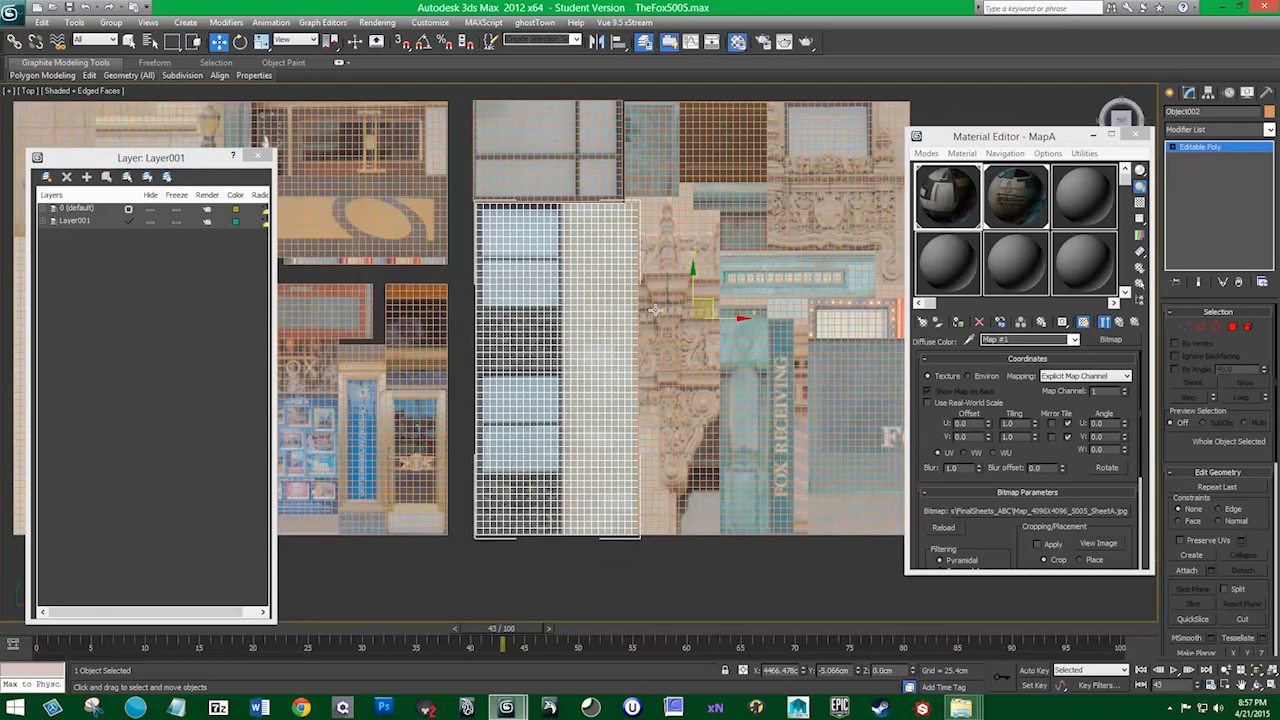
{"action": "scroll", "coordinate": [590, 345], "scroll_direction": "down", "scroll_amount": 2}
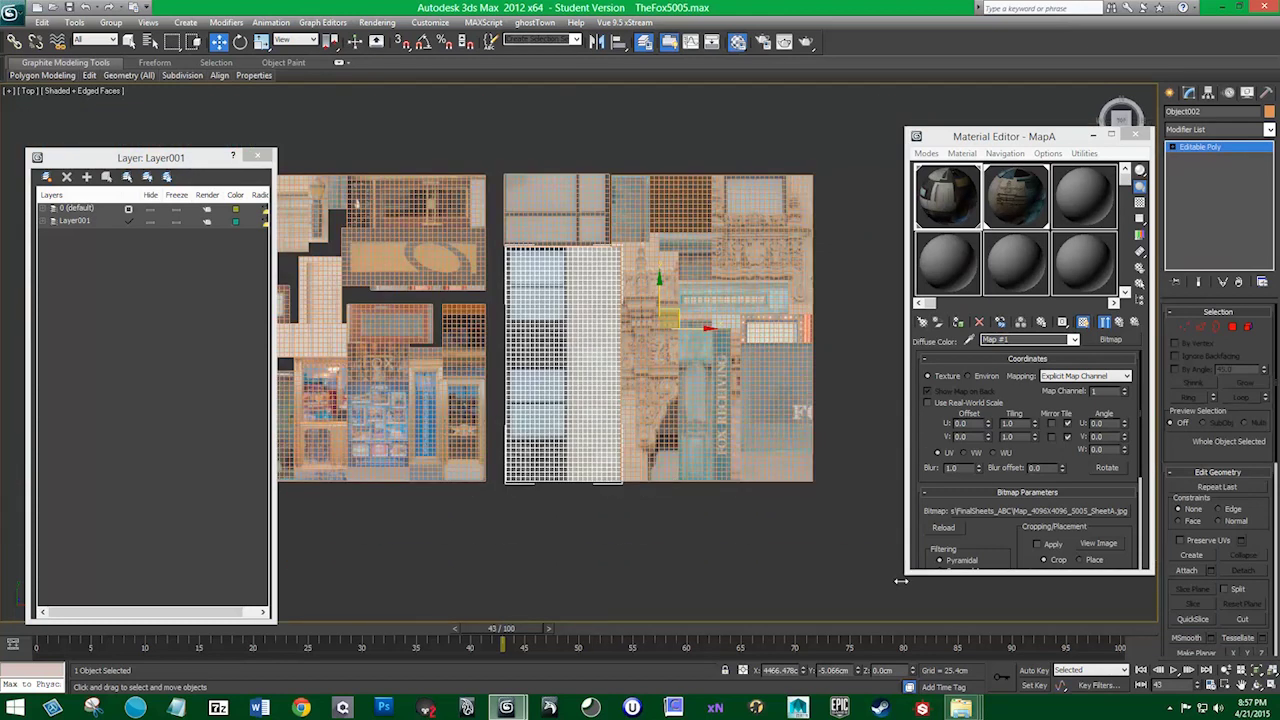
{"action": "left_click", "coordinate": [960, 708]}
{"action": "left_click", "coordinate": [842, 647]}
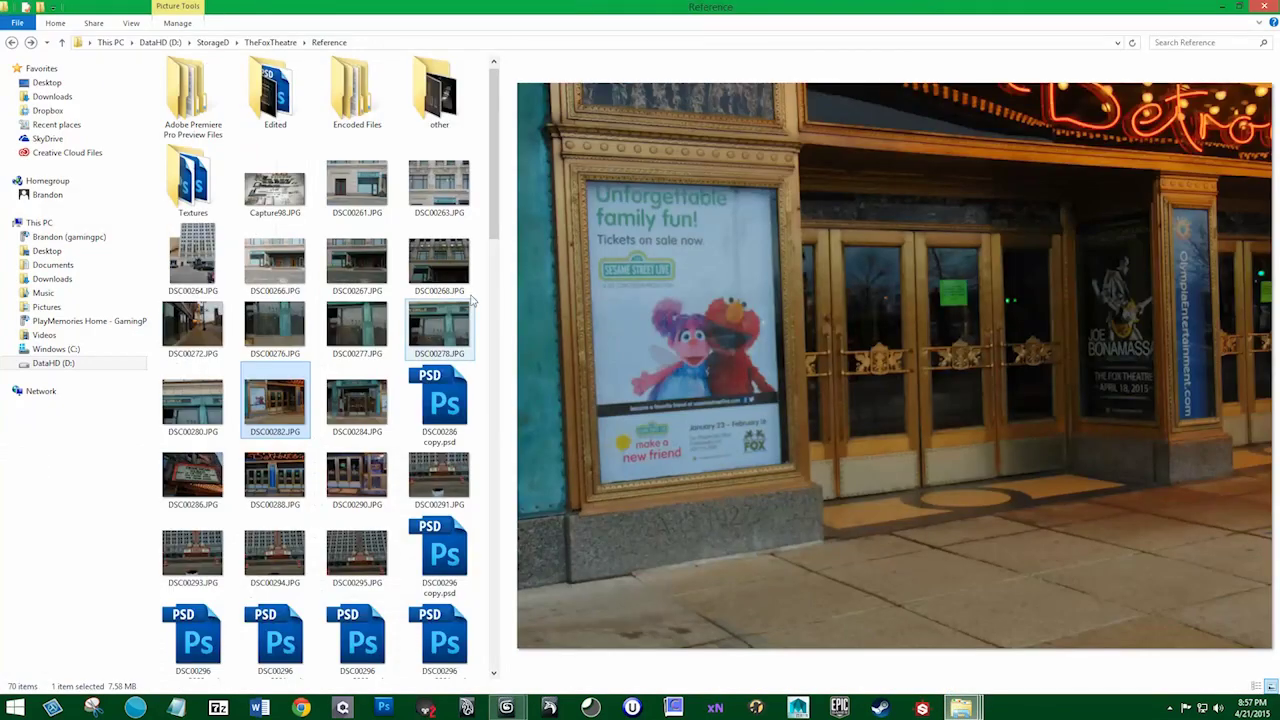
Preview the reference photos DSC00295.JPG and DSC00323 - Copy.JPG
{"action": "left_click", "coordinate": [360, 552]}
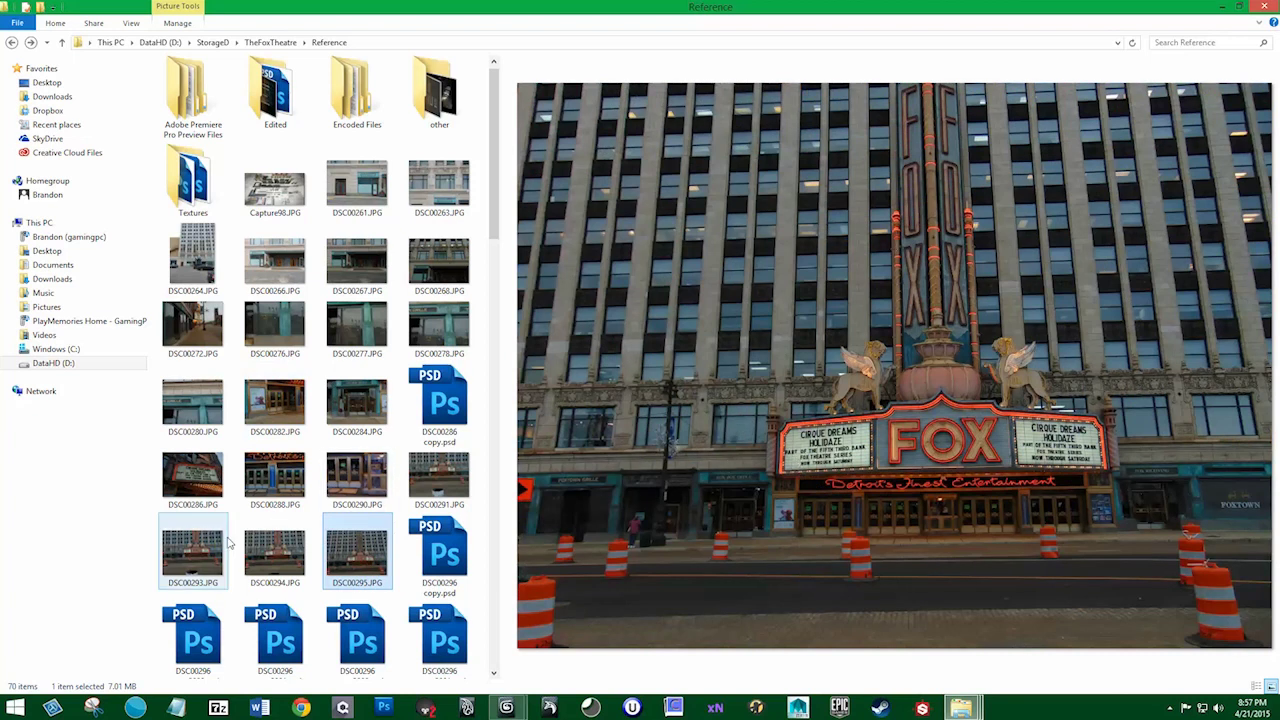
{"action": "scroll", "coordinate": [430, 400], "scroll_direction": "down", "scroll_amount": 2}
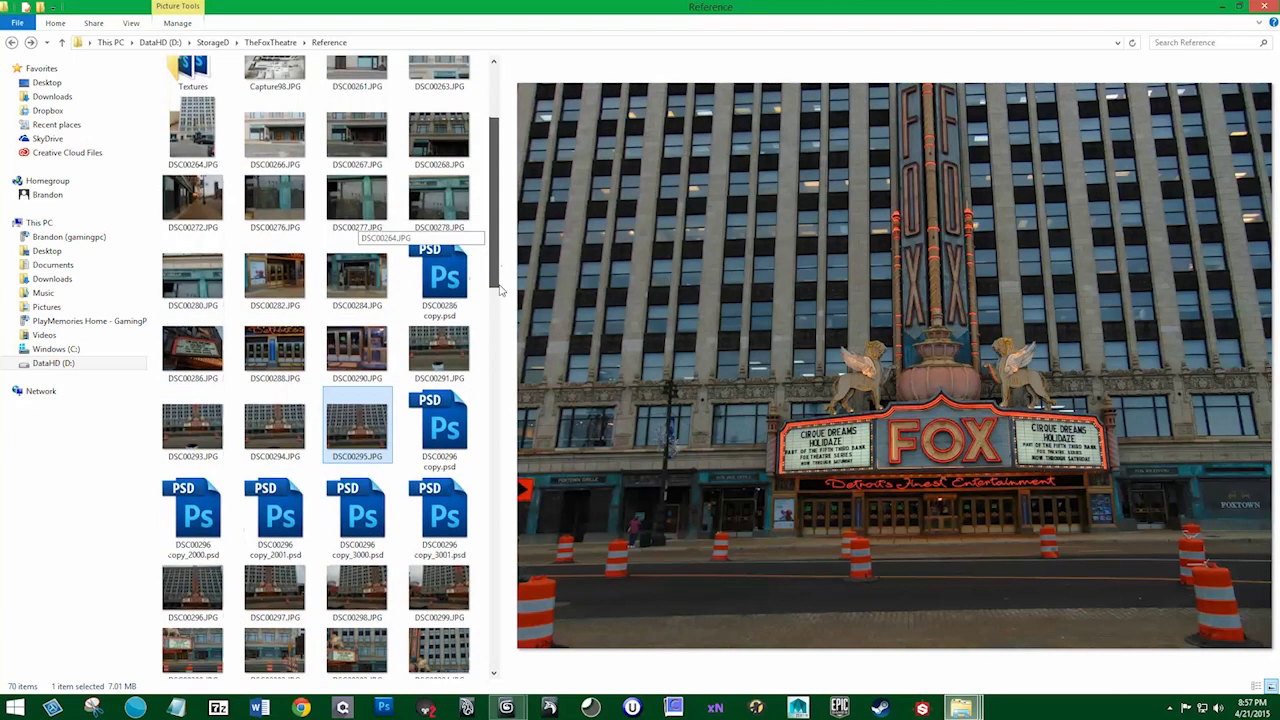
{"action": "scroll", "coordinate": [430, 420], "scroll_direction": "down", "scroll_amount": 4}
{"action": "scroll", "coordinate": [420, 440], "scroll_direction": "down", "scroll_amount": 1}
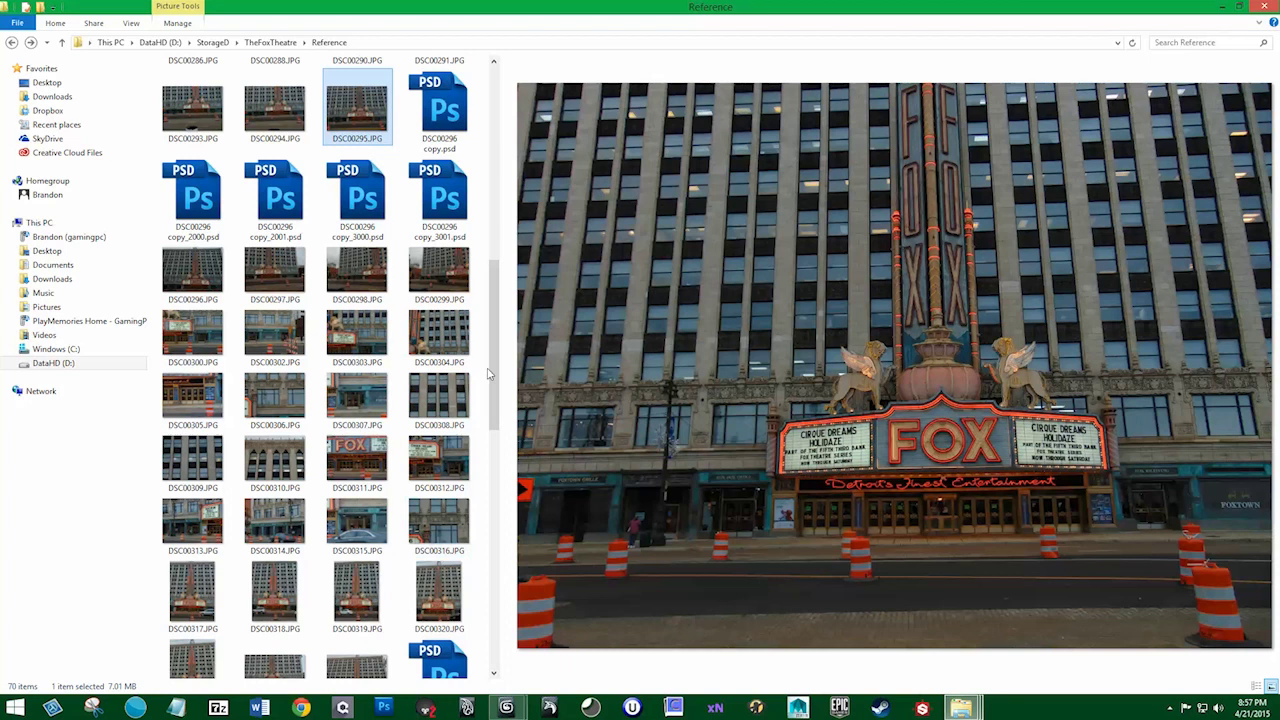
{"action": "scroll", "coordinate": [413, 458], "scroll_direction": "down", "scroll_amount": 3}
{"action": "left_click", "coordinate": [367, 470]}
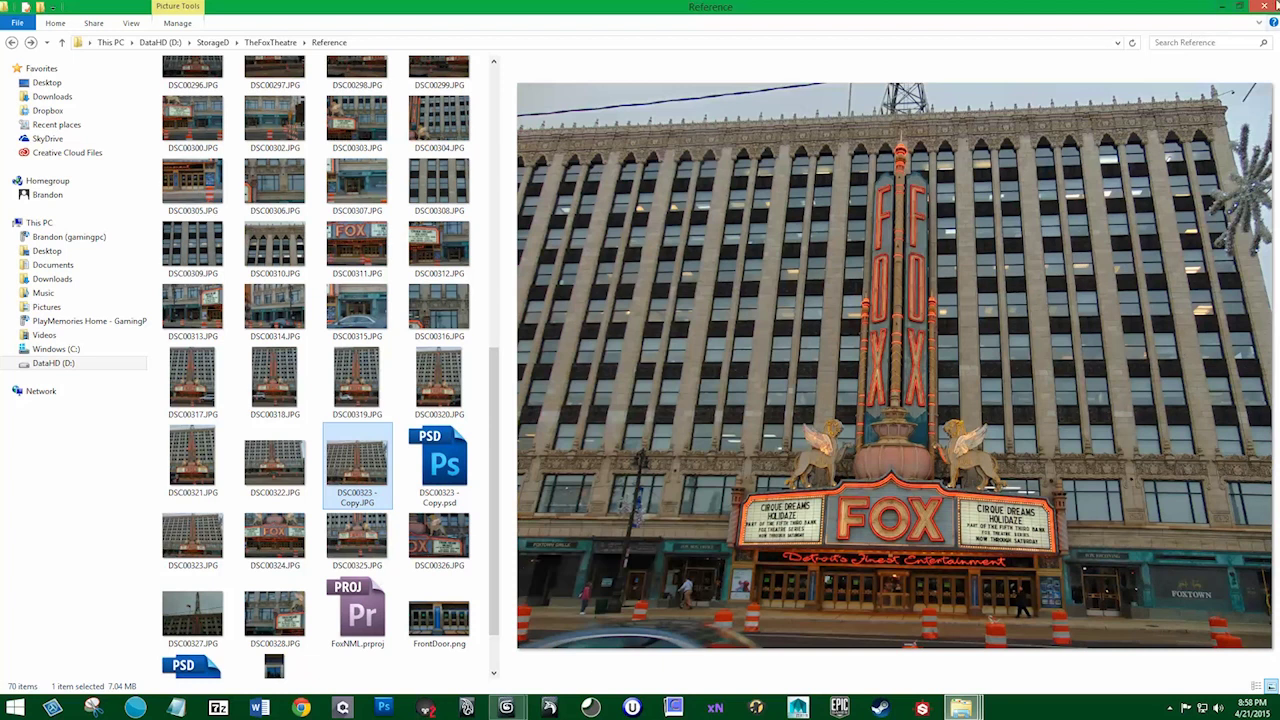
Back in 3ds Max, Shift-clone the window strip as a copy to its right
{"action": "left_click", "coordinate": [1222, 6]}
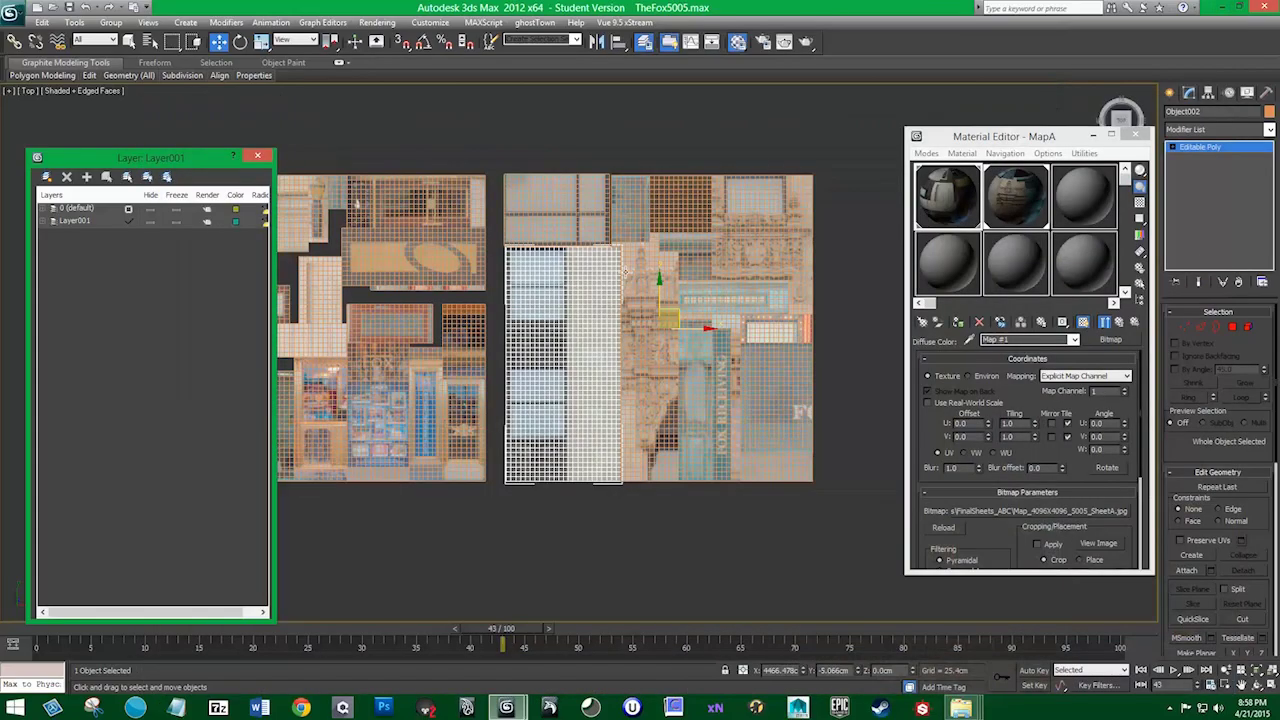
{"action": "left_click_drag", "start_coordinate": [680, 316], "coordinate": [680, 600]}
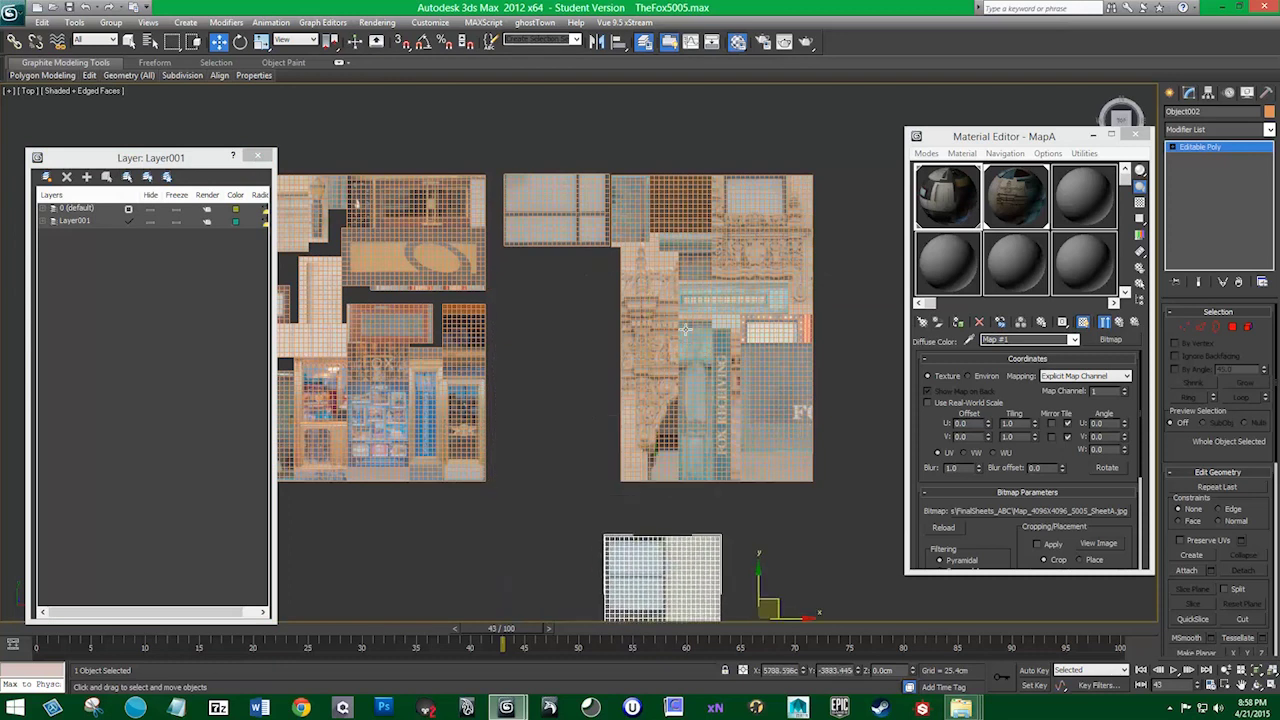
{"action": "middle_click_drag", "start_coordinate": [680, 600], "coordinate": [600, 354]}
{"action": "scroll", "coordinate": [600, 354], "scroll_direction": "down", "scroll_amount": 2}
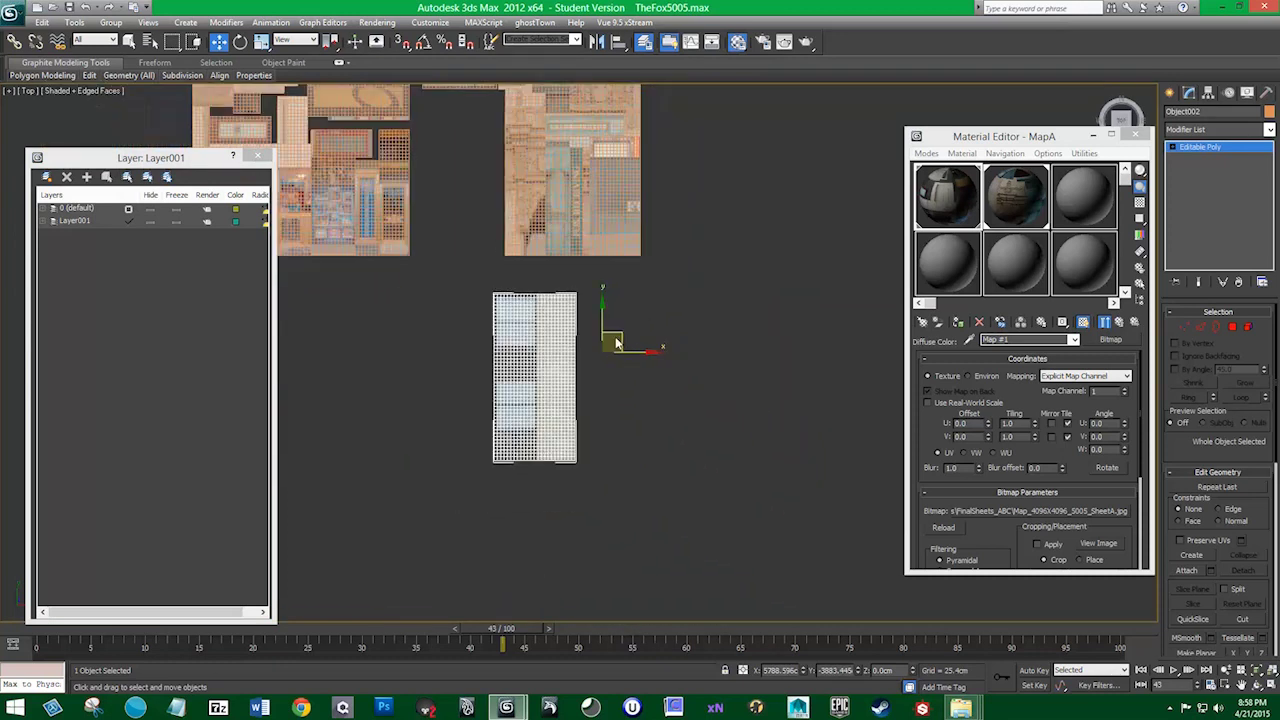
{"action": "left_click", "coordinate": [614, 345]}
{"action": "key", "text": "ctrl+z"}
{"action": "mouse_move", "coordinate": [614, 345]}
{"action": "left_mouse_down"}
{"action": "mouse_move", "coordinate": [591, 404]}
{"action": "mouse_move", "coordinate": [801, 411]}
{"action": "left_mouse_up"}
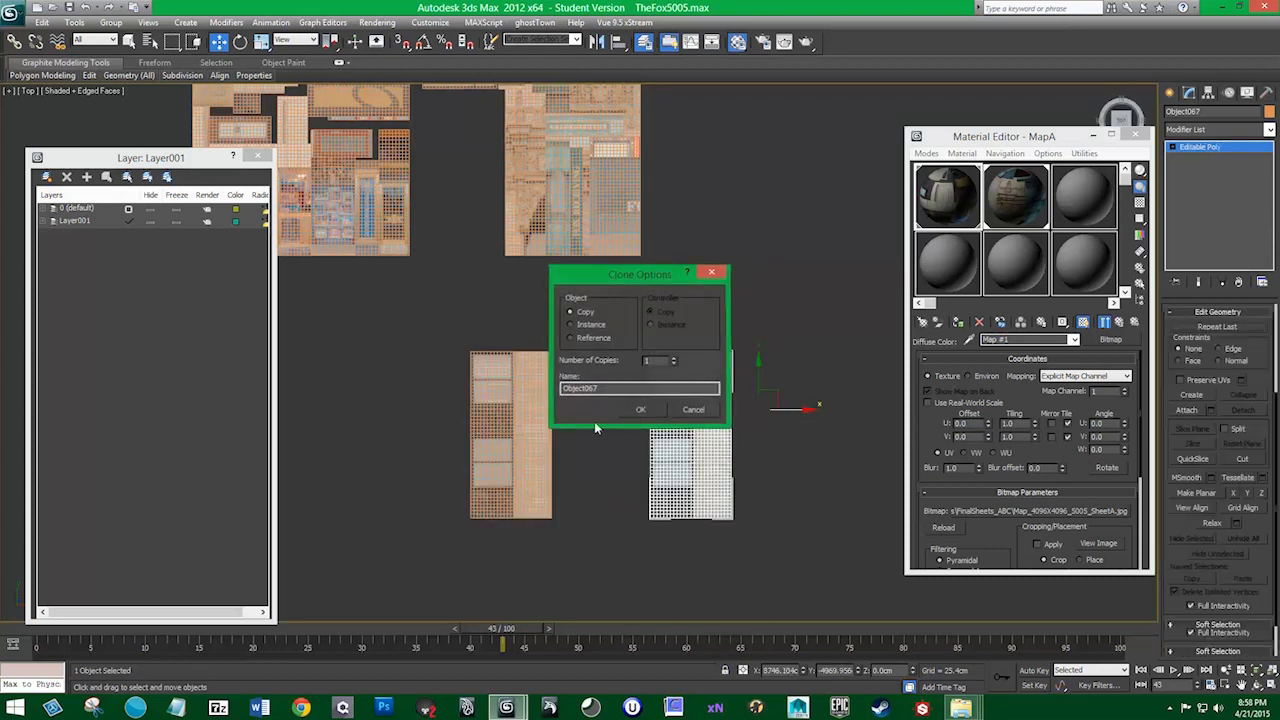
{"action": "left_click", "coordinate": [632, 408]}
Select the planes and create a new layer named Xtra
{"action": "left_click", "coordinate": [512, 420]}
{"action": "middle_click_drag", "start_coordinate": [516, 313], "coordinate": [518, 403]}
{"action": "left_click", "coordinate": [530, 213]}
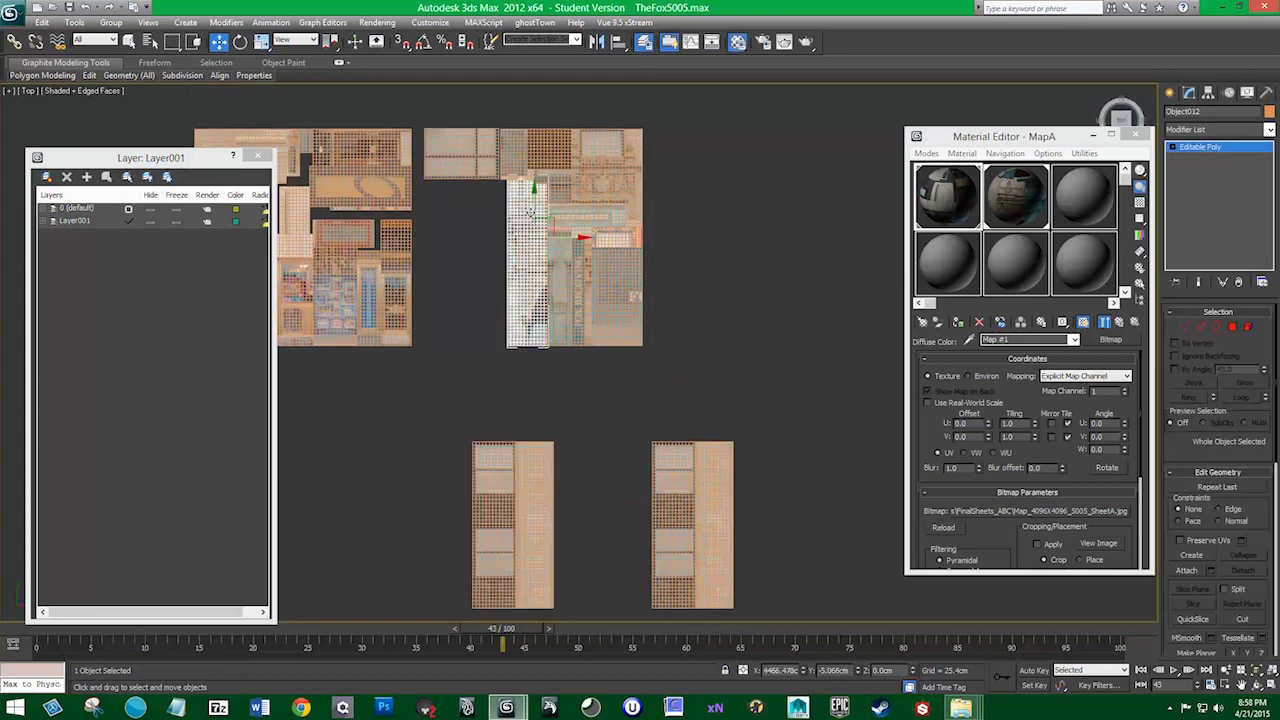
{"action": "left_click", "coordinate": [476, 167]}
{"action": "left_click", "coordinate": [597, 404]}
{"action": "middle_click_drag", "start_coordinate": [597, 404], "coordinate": [560, 275]}
{"action": "left_click", "coordinate": [636, 356]}
{"action": "left_click", "coordinate": [509, 377]}
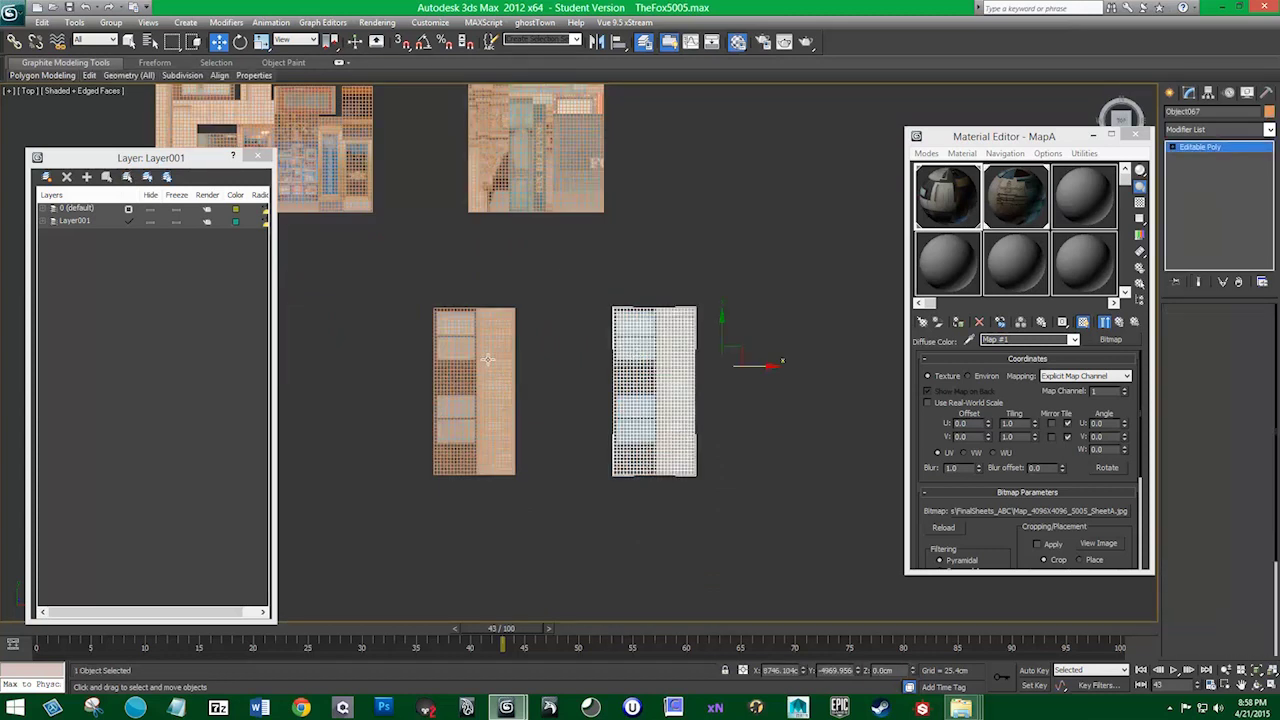
{"action": "left_click", "coordinate": [46, 176]}
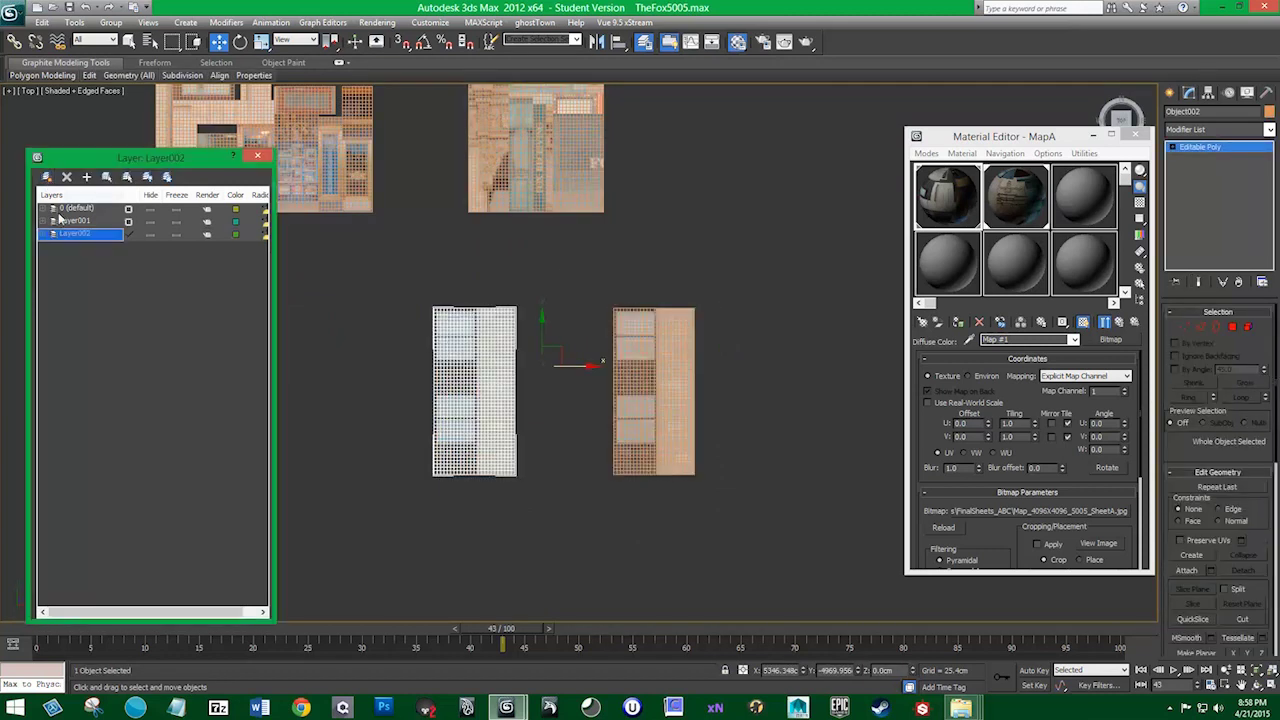
Box-select the window half's polygons on the middle plane
{"action": "middle_click_drag", "start_coordinate": [656, 396], "coordinate": [522, 378]}
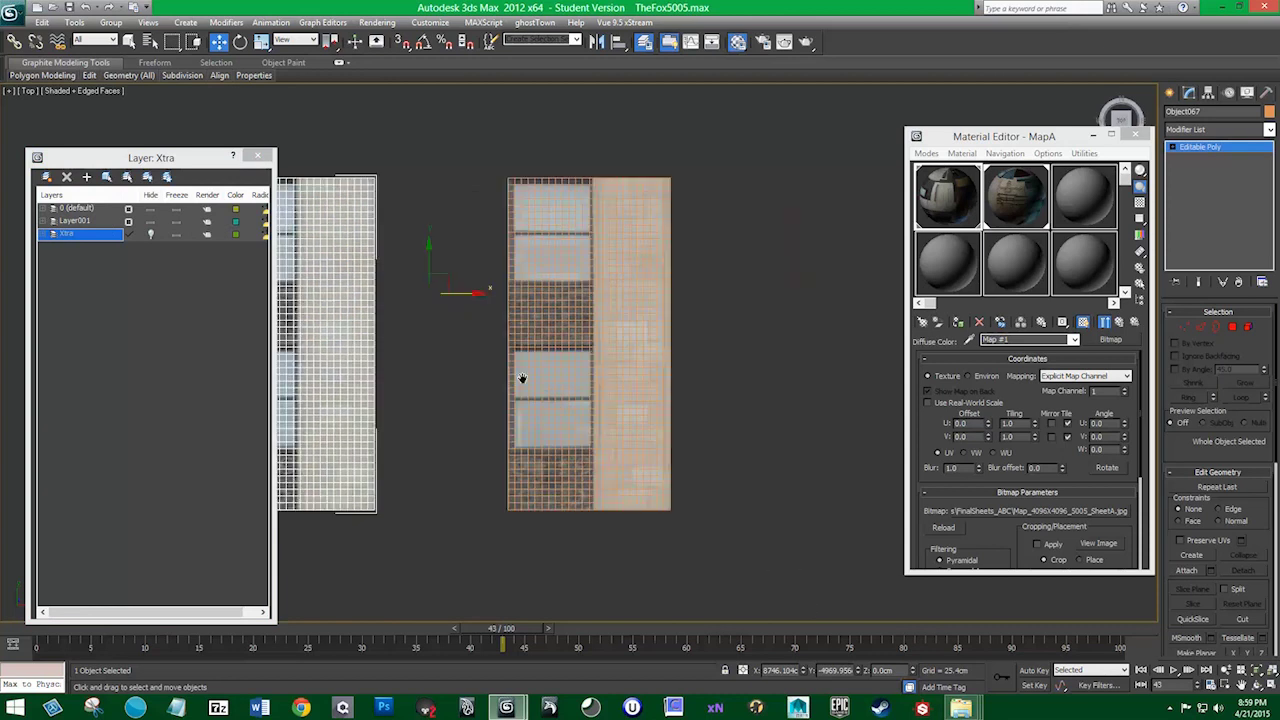
{"action": "left_click", "coordinate": [633, 358]}
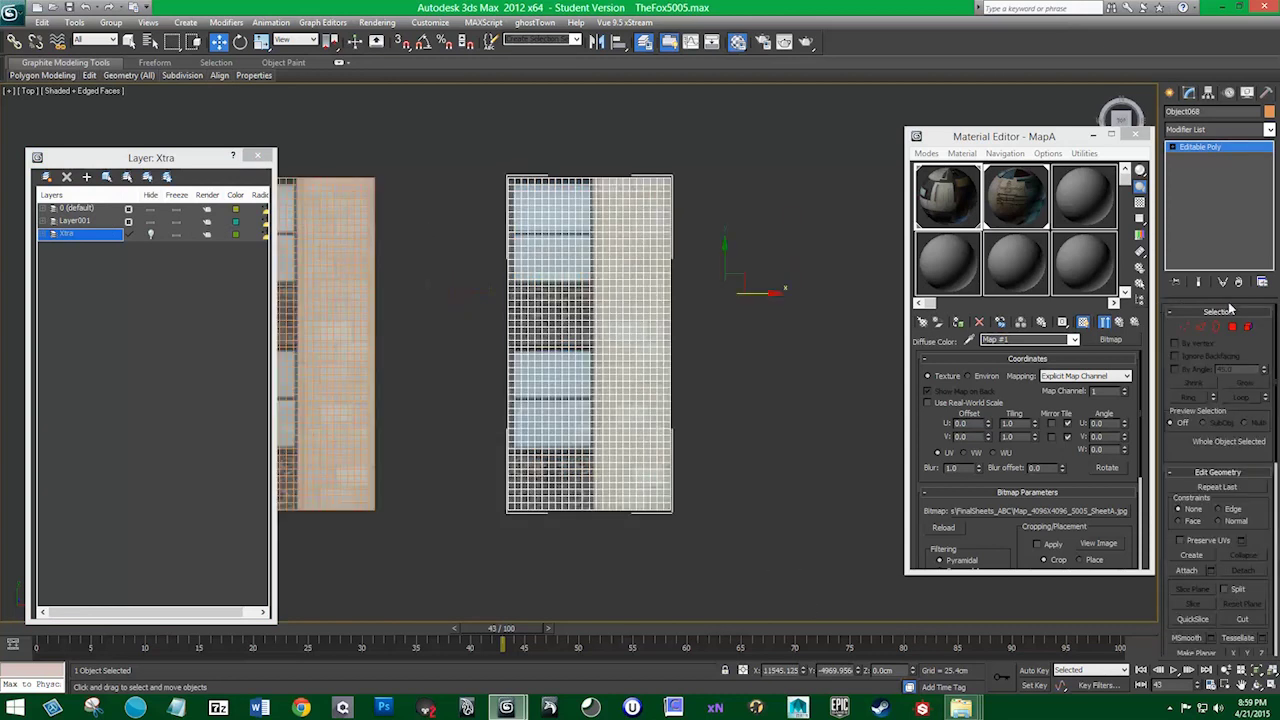
{"action": "key", "text": "4"}
{"action": "scroll", "coordinate": [760, 300], "scroll_direction": "up", "scroll_amount": 5}
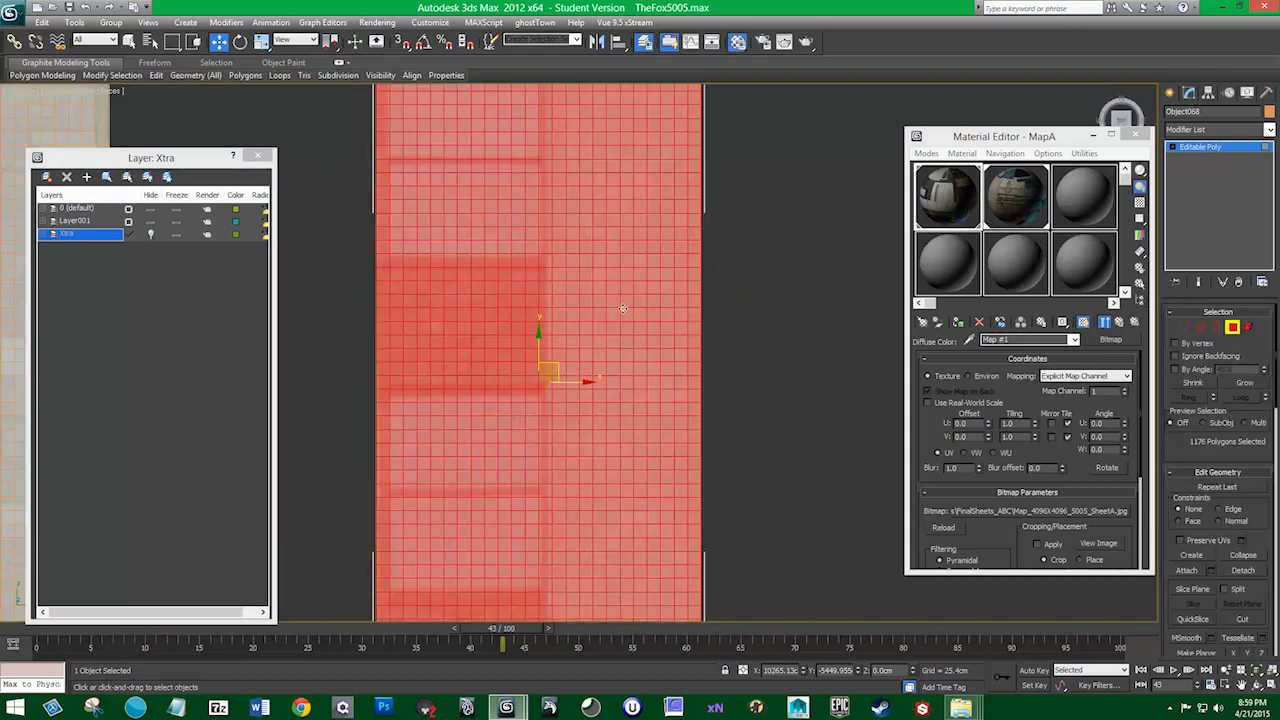
{"action": "scroll", "coordinate": [549, 523], "scroll_direction": "down", "scroll_amount": 2}
{"action": "scroll", "coordinate": [549, 523], "scroll_direction": "down", "scroll_amount": 1}
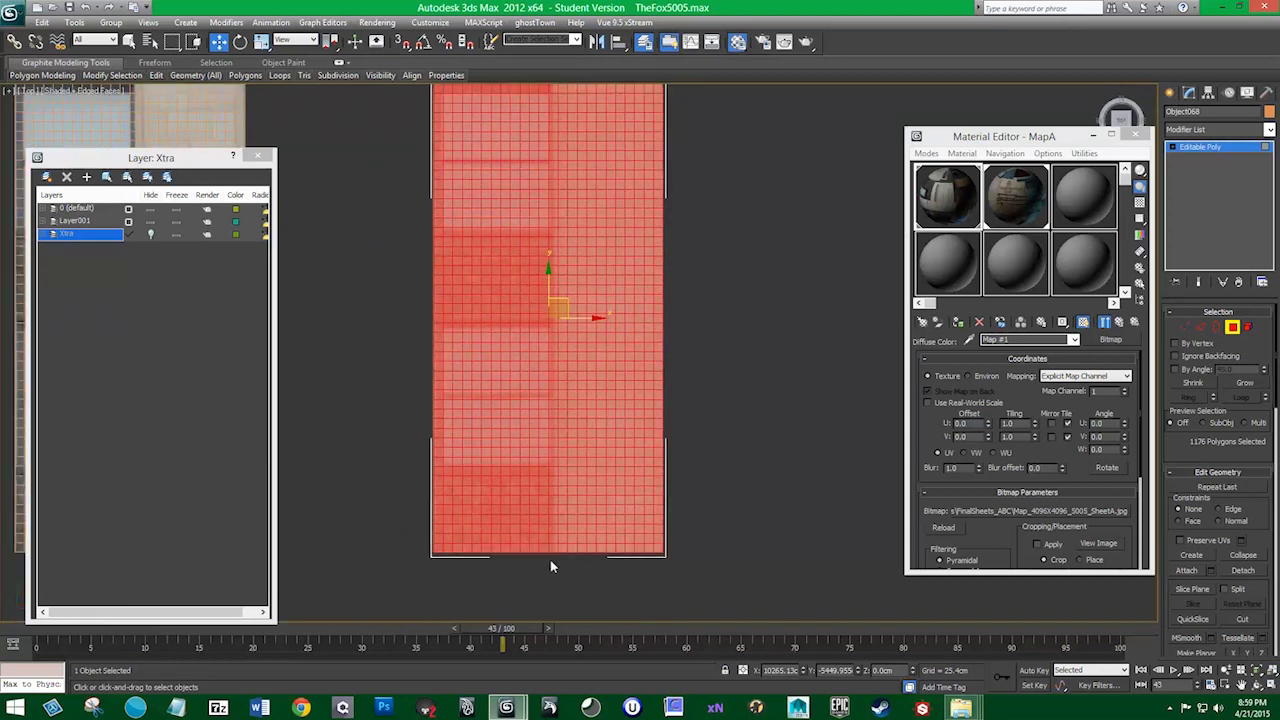
{"action": "left_click_drag", "start_coordinate": [552, 559], "coordinate": [390, 106]}
{"action": "middle_click_drag", "start_coordinate": [390, 106], "coordinate": [367, 212]}
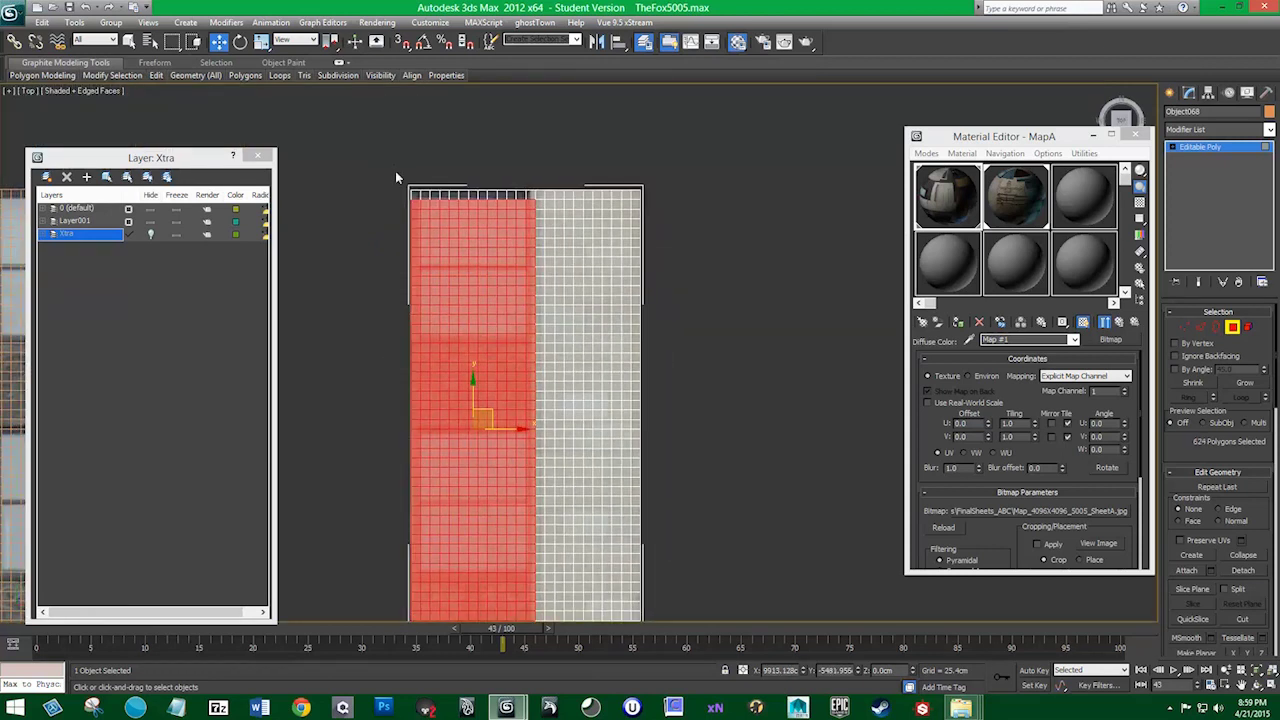
{"action": "left_click_drag", "start_coordinate": [395, 171], "coordinate": [529, 202]}
{"action": "scroll", "coordinate": [531, 299], "scroll_direction": "up", "scroll_amount": 2}
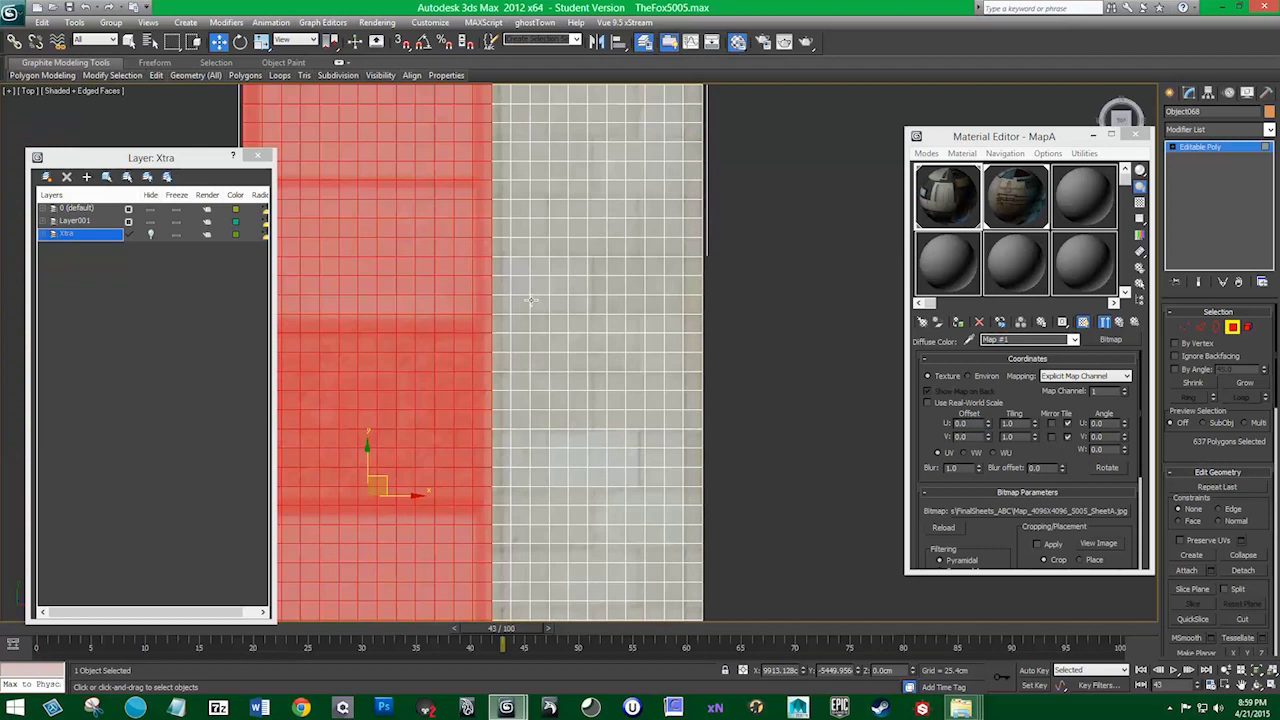
{"action": "scroll", "coordinate": [514, 263], "scroll_direction": "down", "scroll_amount": 3}
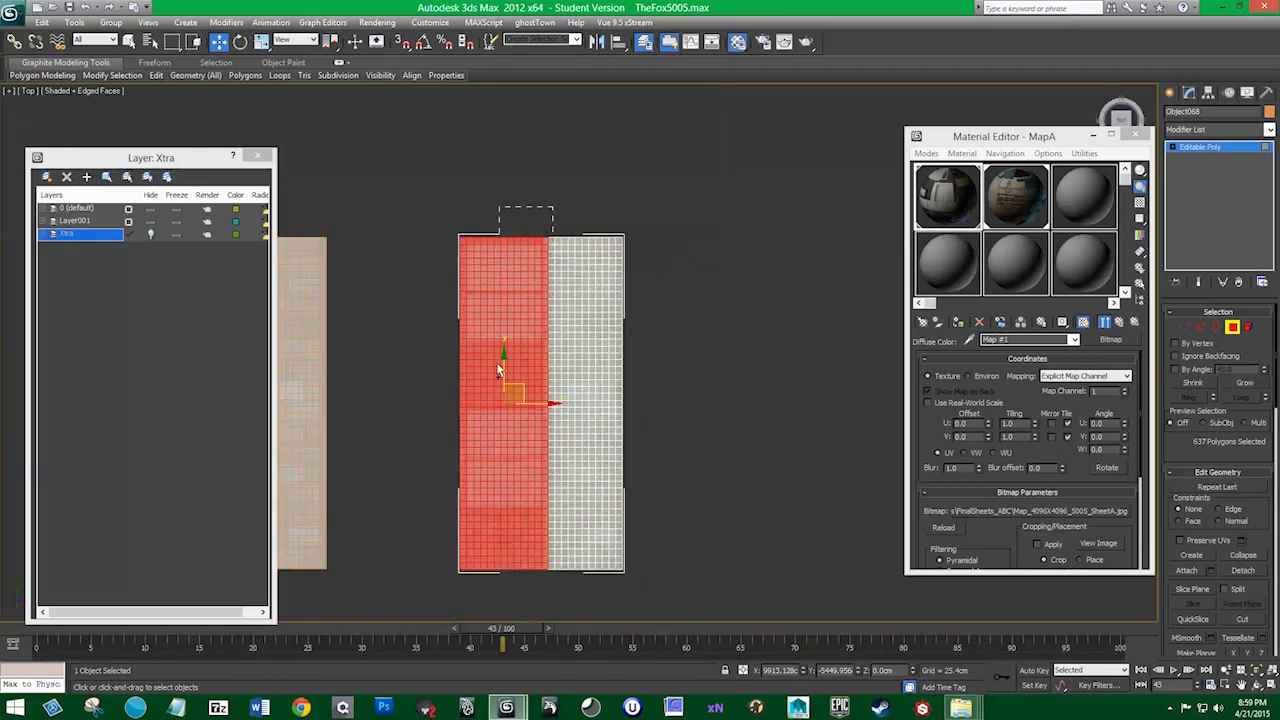
Grow the selection one column and detach the window polygons
{"action": "key", "text": "ctrl+Page_Up"}
{"action": "left_click", "coordinate": [1243, 570]}
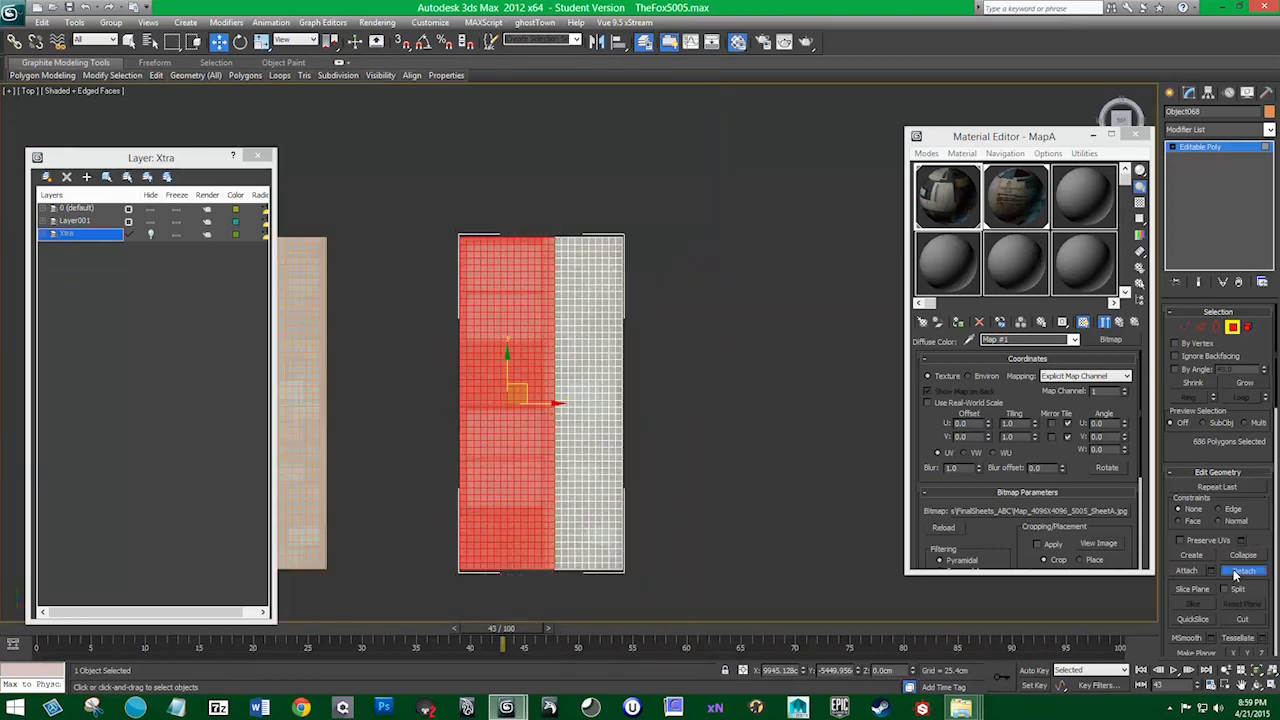
{"action": "left_click", "coordinate": [692, 334]}
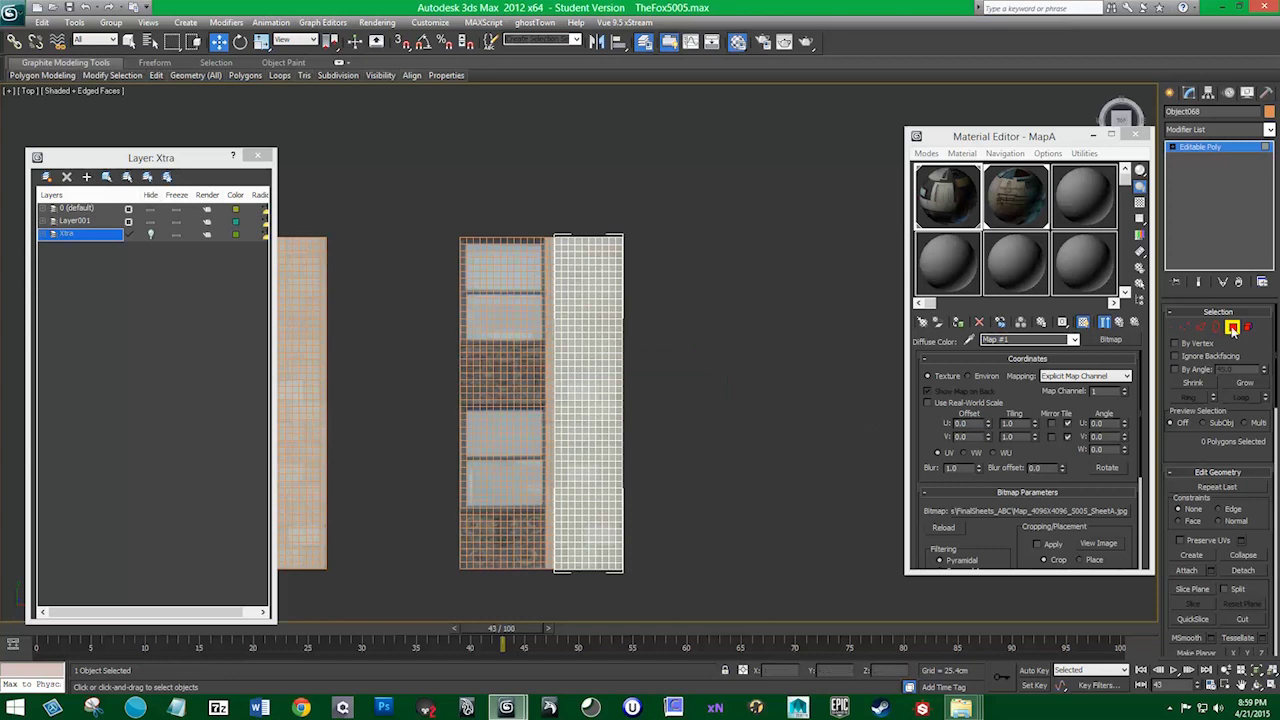
{"action": "key", "text": "w"}
Shift-clone the plain half to the right as a copy
{"action": "left_click_drag", "start_coordinate": [719, 353], "coordinate": [799, 353]}
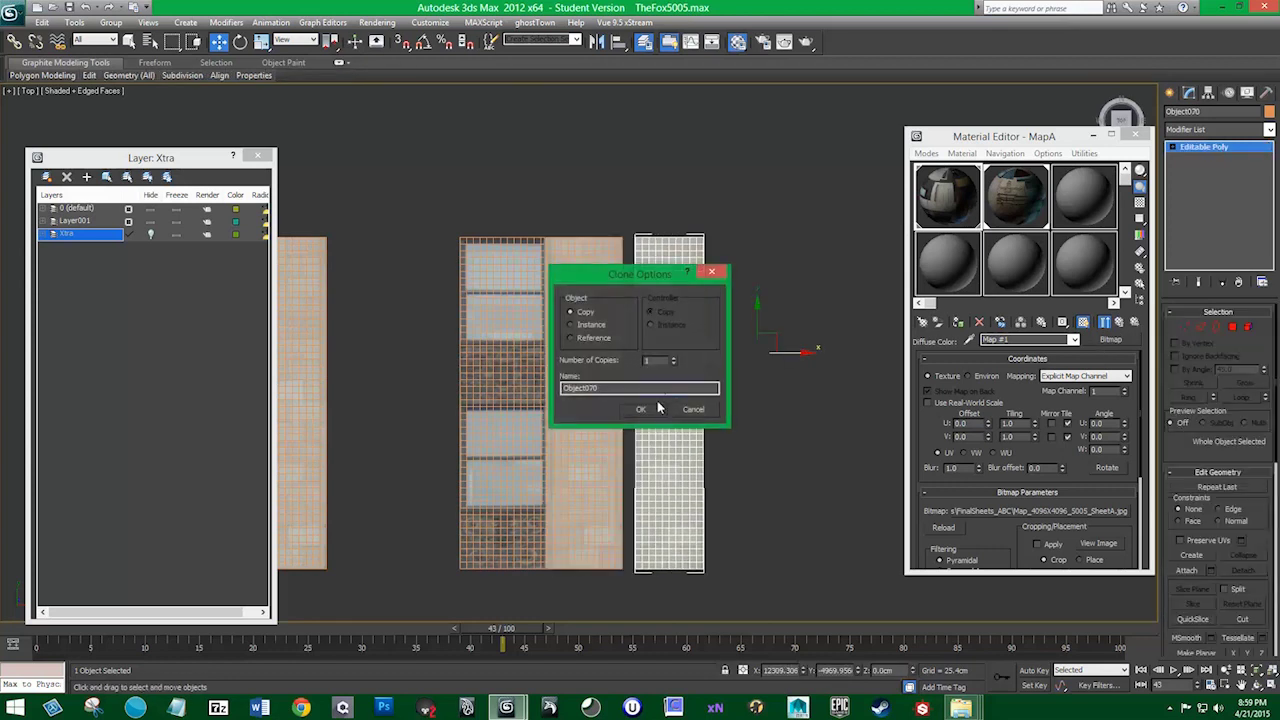
{"action": "left_click", "coordinate": [660, 408]}
{"action": "scroll", "coordinate": [590, 320], "scroll_direction": "up", "scroll_amount": 2}
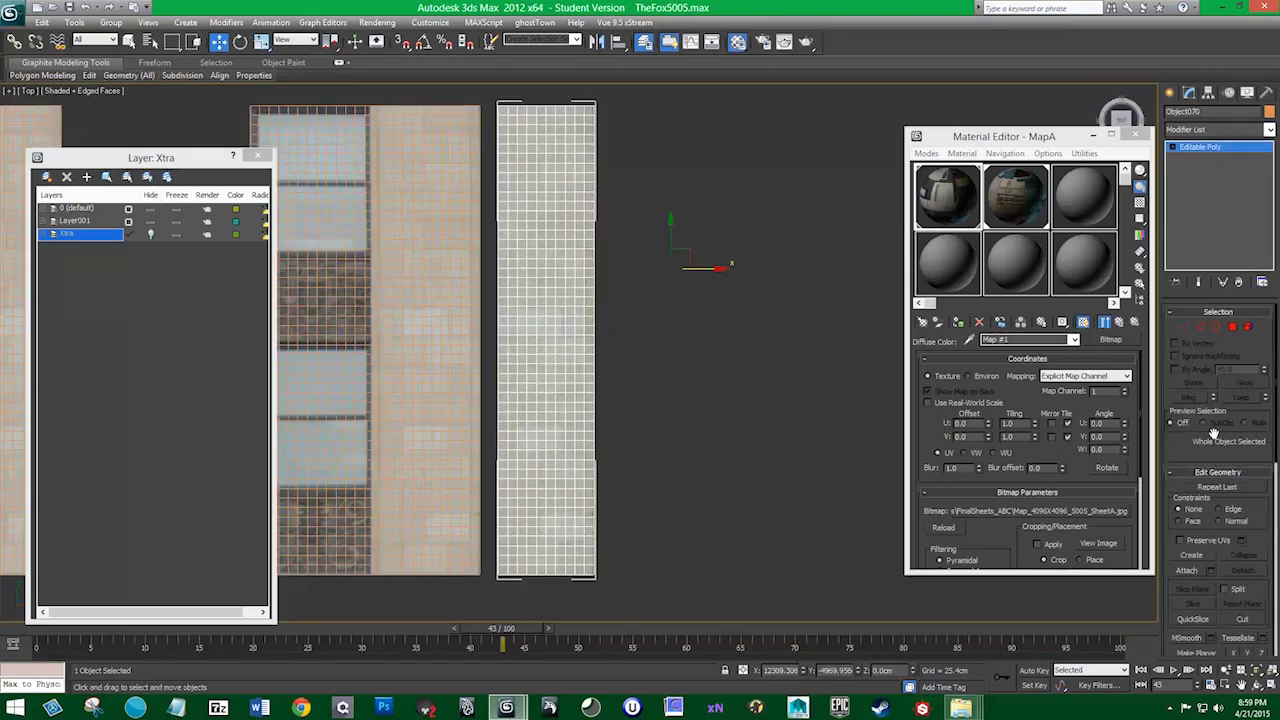
{"action": "left_click", "coordinate": [1232, 327]}
{"action": "scroll", "coordinate": [512, 240], "scroll_direction": "up", "scroll_amount": 2}
{"action": "scroll", "coordinate": [512, 240], "scroll_direction": "up", "scroll_amount": 2}
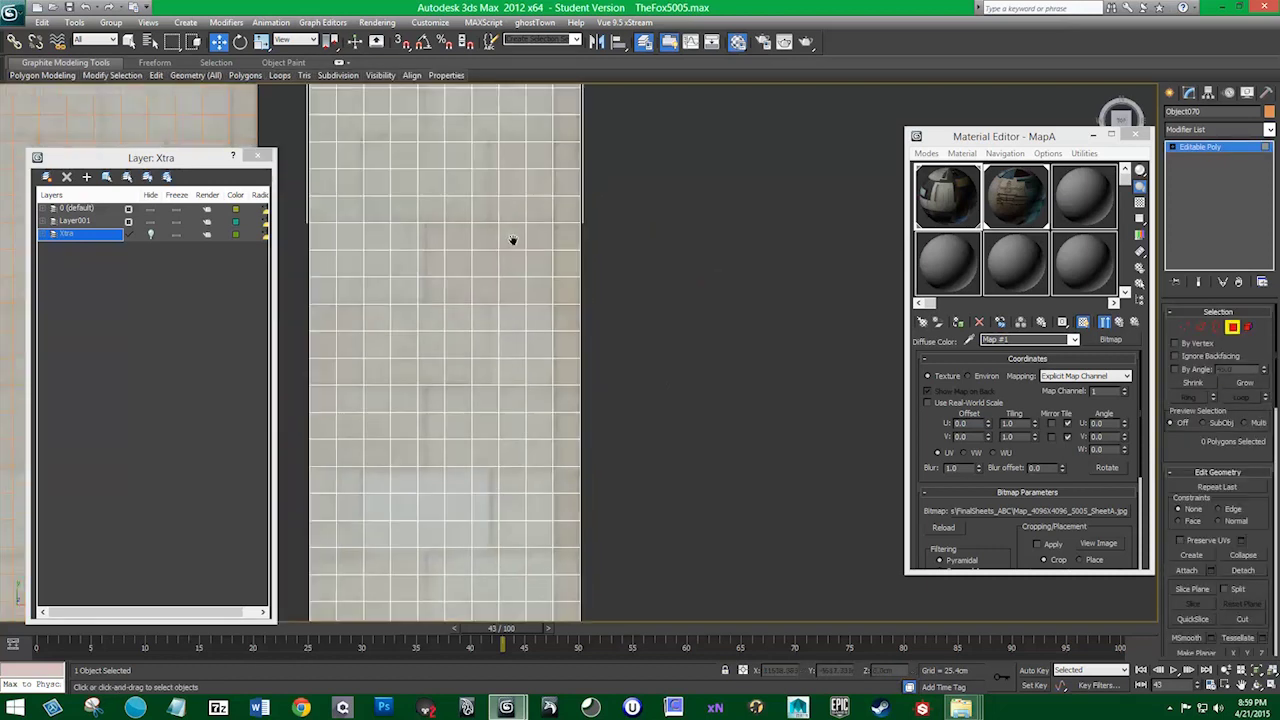
Select the copy's centre column of polygons and detach it
{"action": "middle_click_drag", "start_coordinate": [512, 240], "coordinate": [557, 267]}
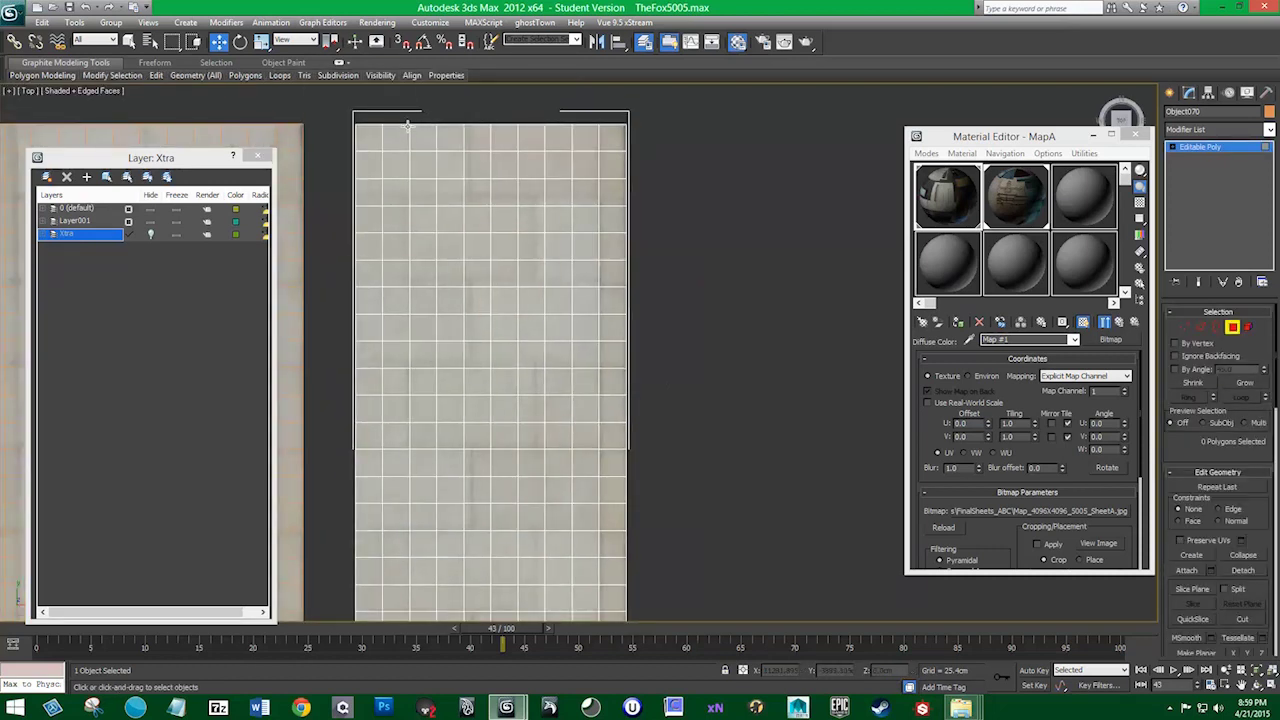
{"action": "left_click_drag", "start_coordinate": [403, 124], "coordinate": [640, 625]}
{"action": "left_click_drag", "start_coordinate": [403, 124], "coordinate": [600, 286]}
{"action": "scroll", "coordinate": [586, 197], "scroll_direction": "down", "scroll_amount": 2}
{"action": "scroll", "coordinate": [571, 194], "scroll_direction": "down", "scroll_amount": 2}
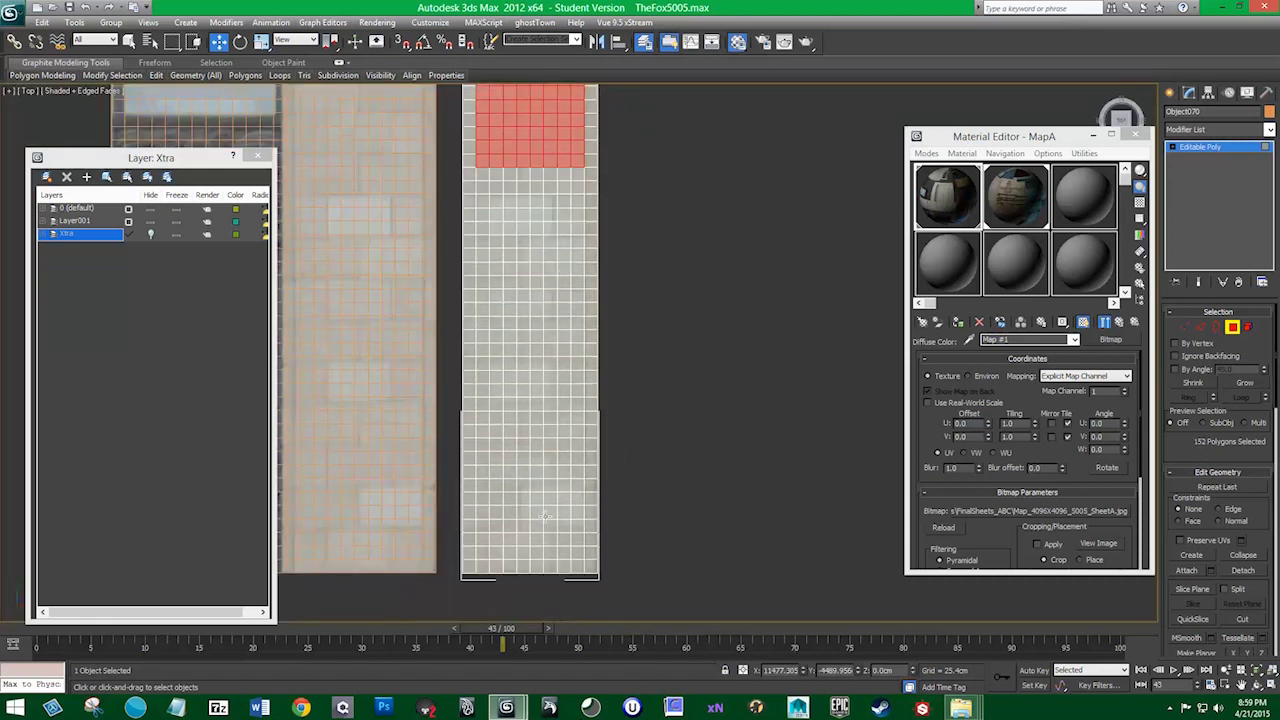
{"action": "left_click_drag", "start_coordinate": [507, 186], "coordinate": [480, 171], "text": "ctrl"}
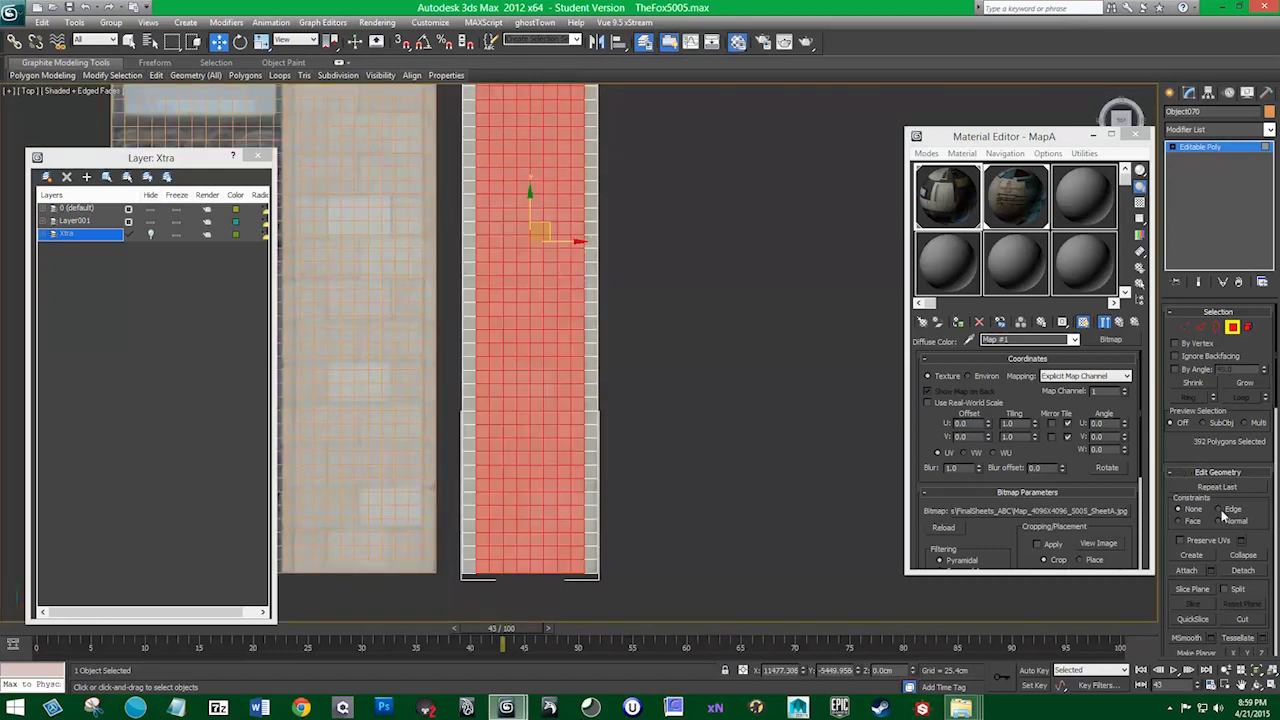
{"action": "left_click", "coordinate": [1242, 570]}
{"action": "key", "text": "Return"}
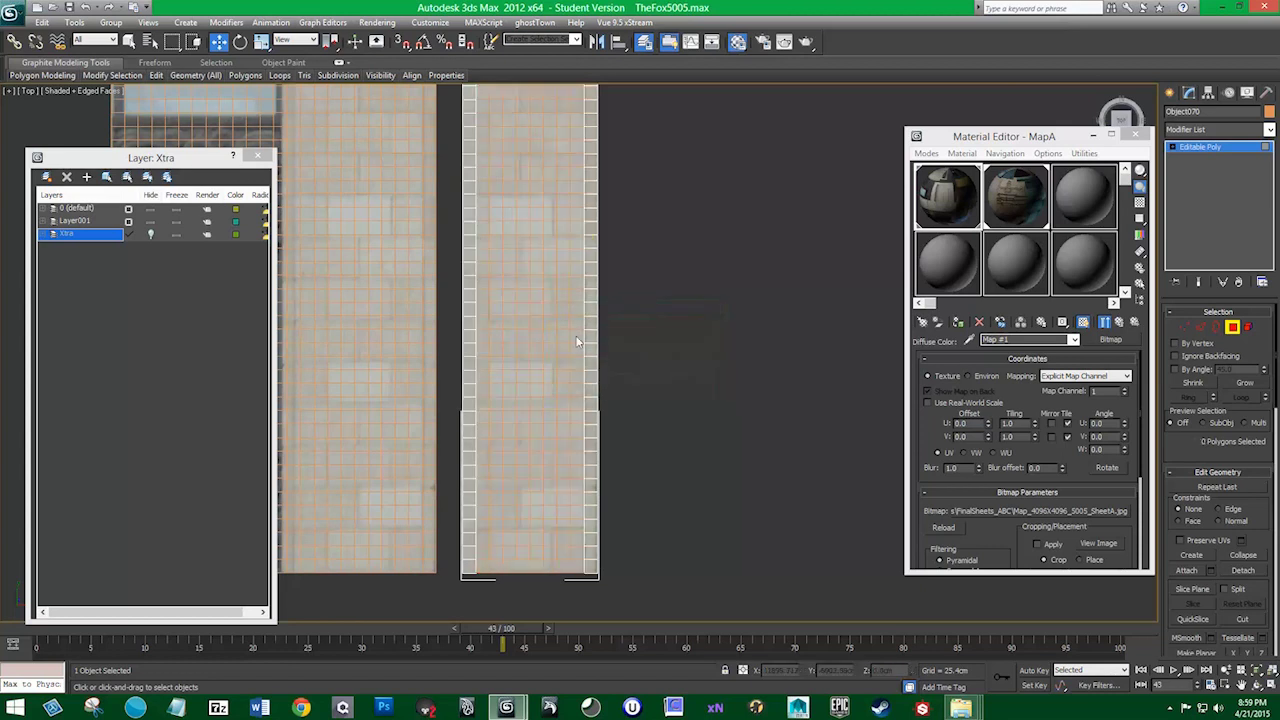
{"action": "scroll", "coordinate": [543, 337], "scroll_direction": "down", "scroll_amount": 3}
Detach the strip's right-edge polygons as a separate thin object
{"action": "key", "text": "4"}
{"action": "middle_click_drag", "start_coordinate": [586, 341], "coordinate": [600, 354]}
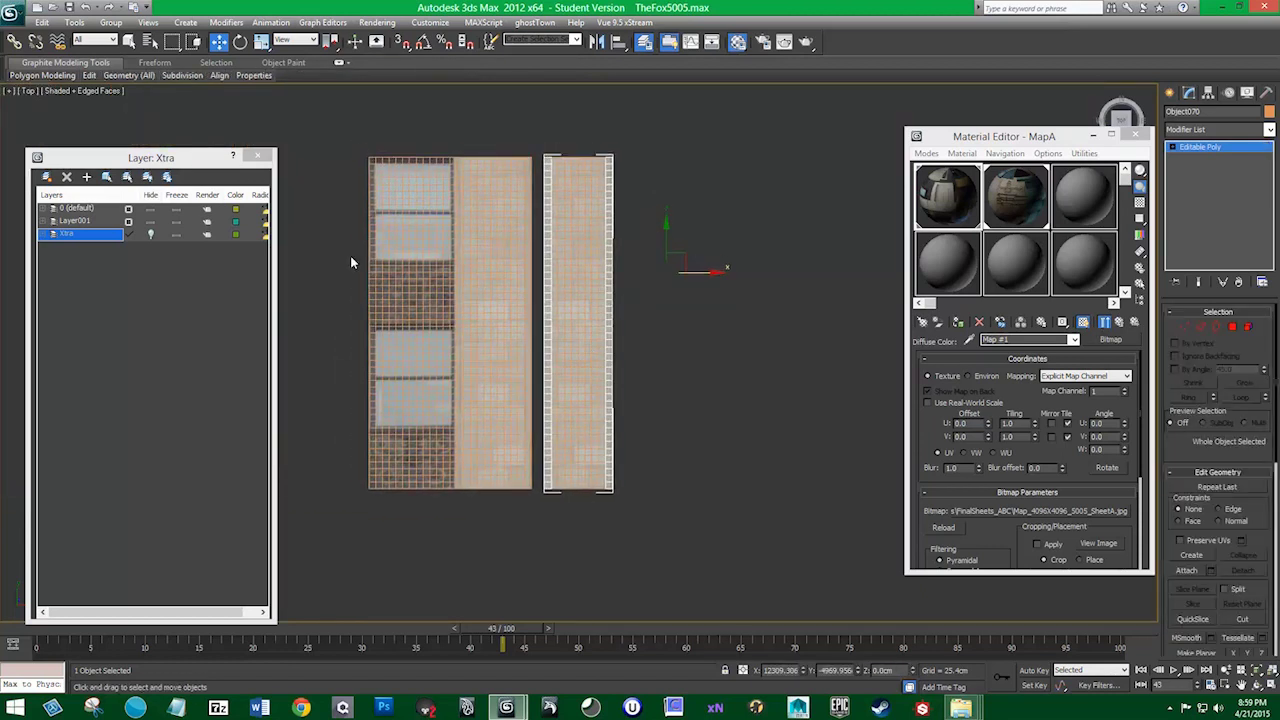
{"action": "left_click", "coordinate": [1232, 327]}
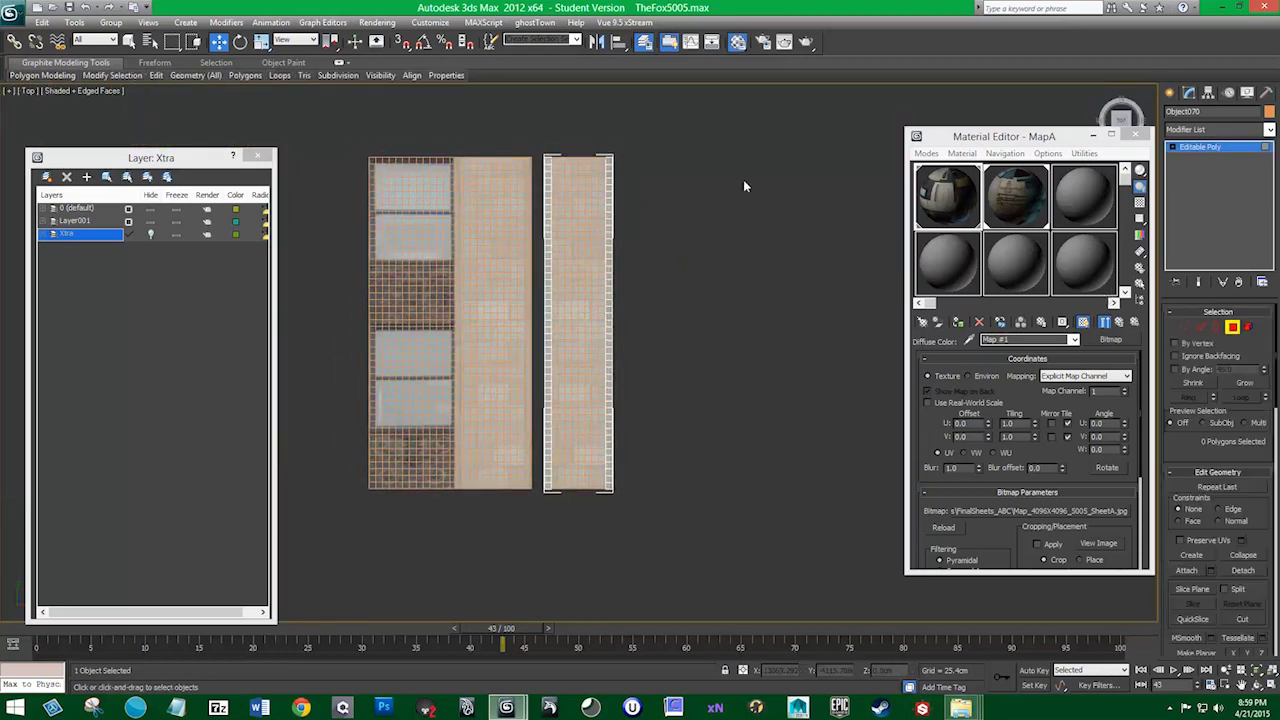
{"action": "left_click_drag", "start_coordinate": [608, 125], "coordinate": [712, 456]}
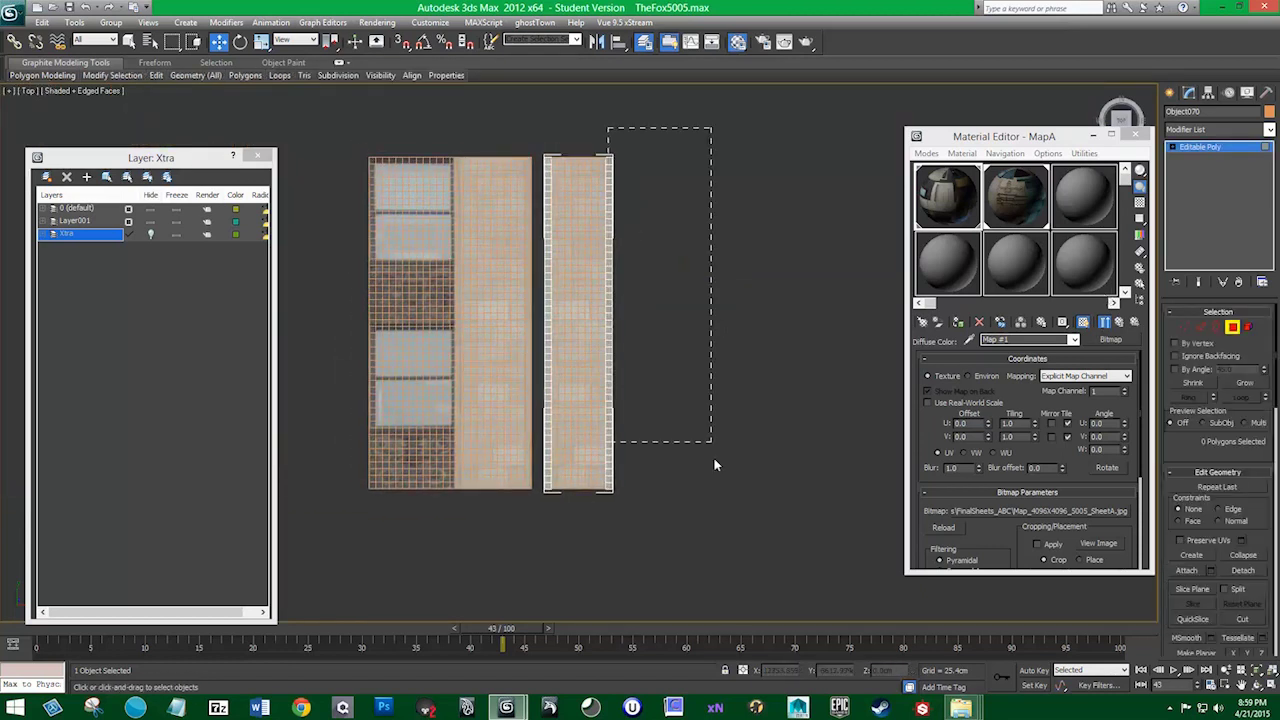
{"action": "left_click", "coordinate": [1243, 570]}
{"action": "left_click", "coordinate": [683, 354]}
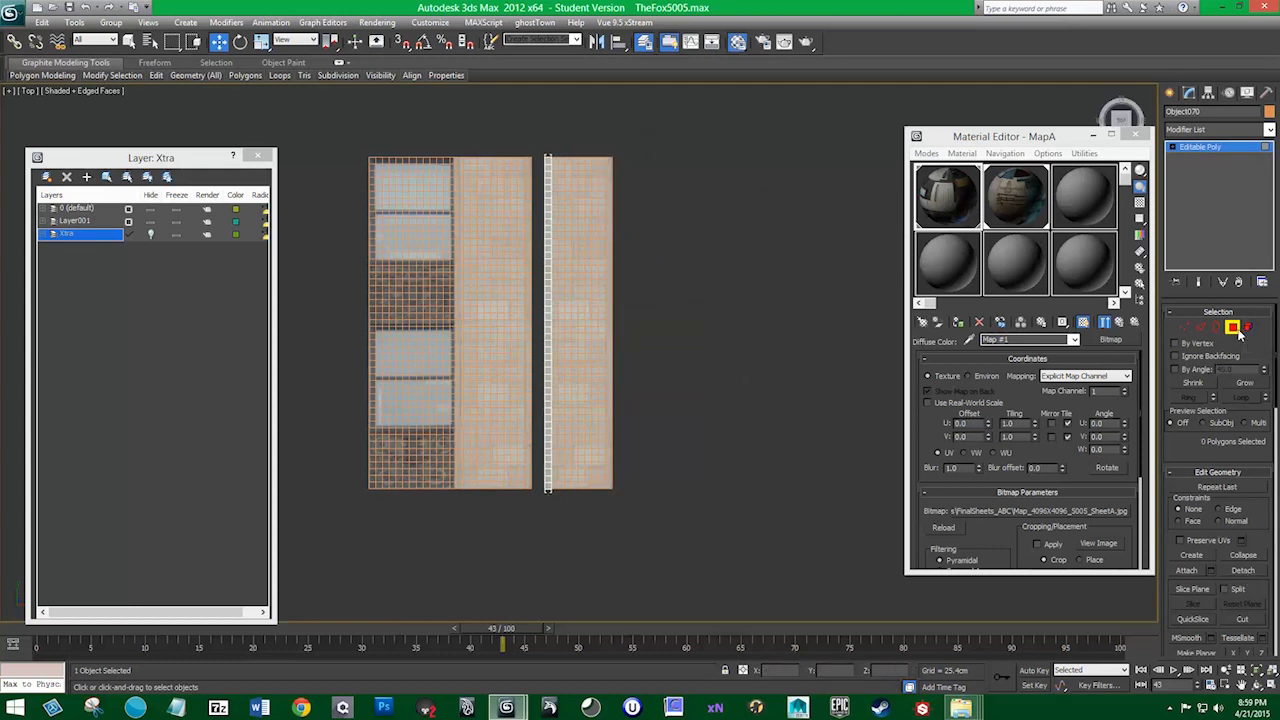
{"action": "left_click", "coordinate": [1240, 333]}
{"action": "scroll", "coordinate": [581, 353], "scroll_direction": "down", "scroll_amount": 2}
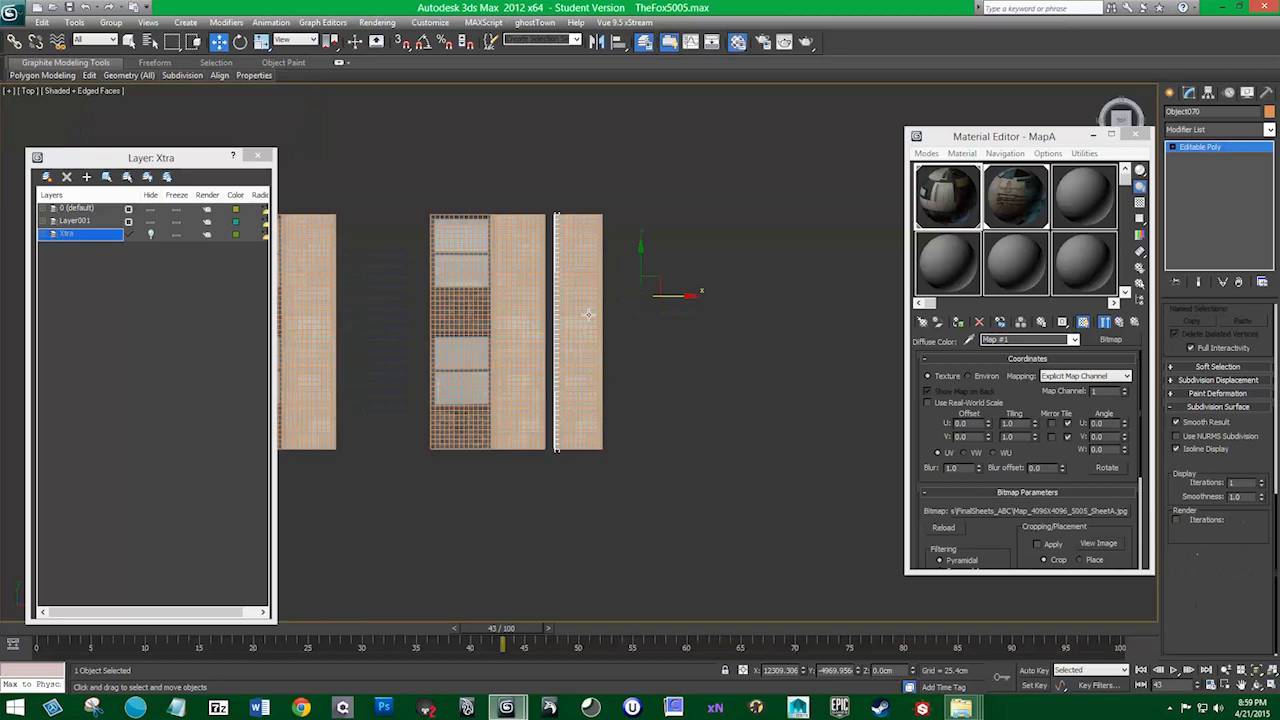
{"action": "left_click", "coordinate": [519, 333]}
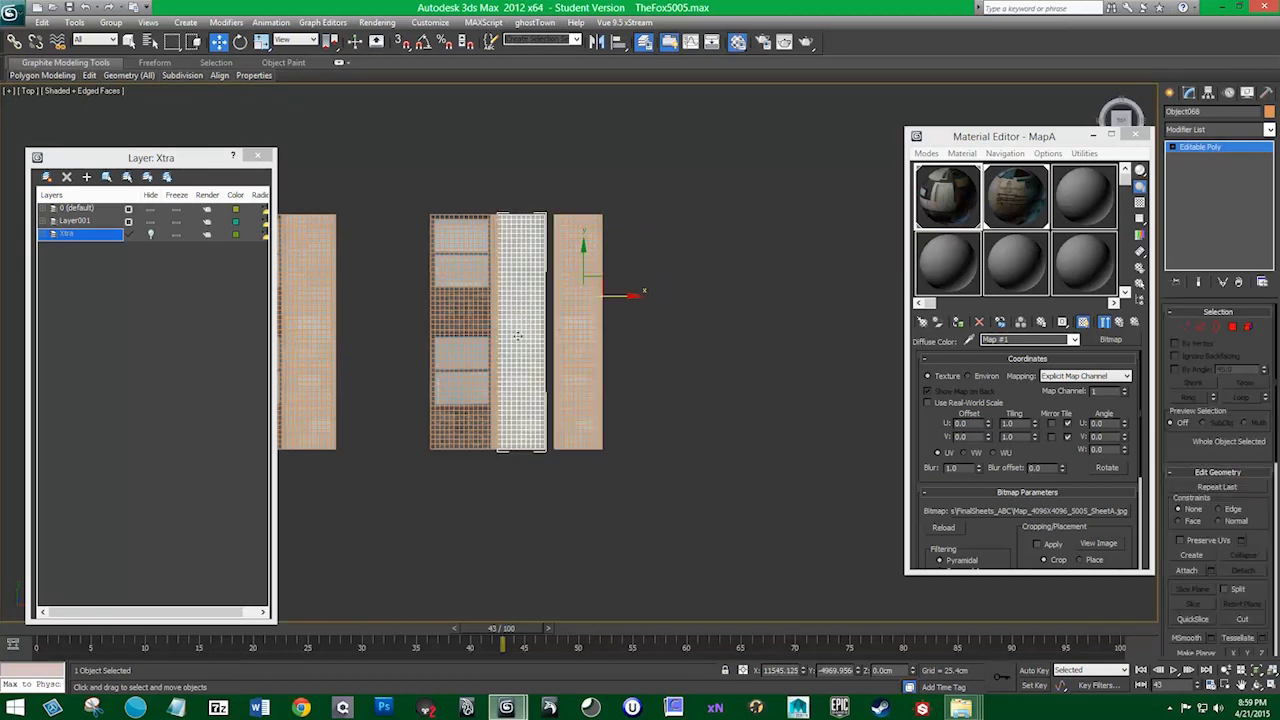
{"action": "mouse_move", "coordinate": [960, 708]}
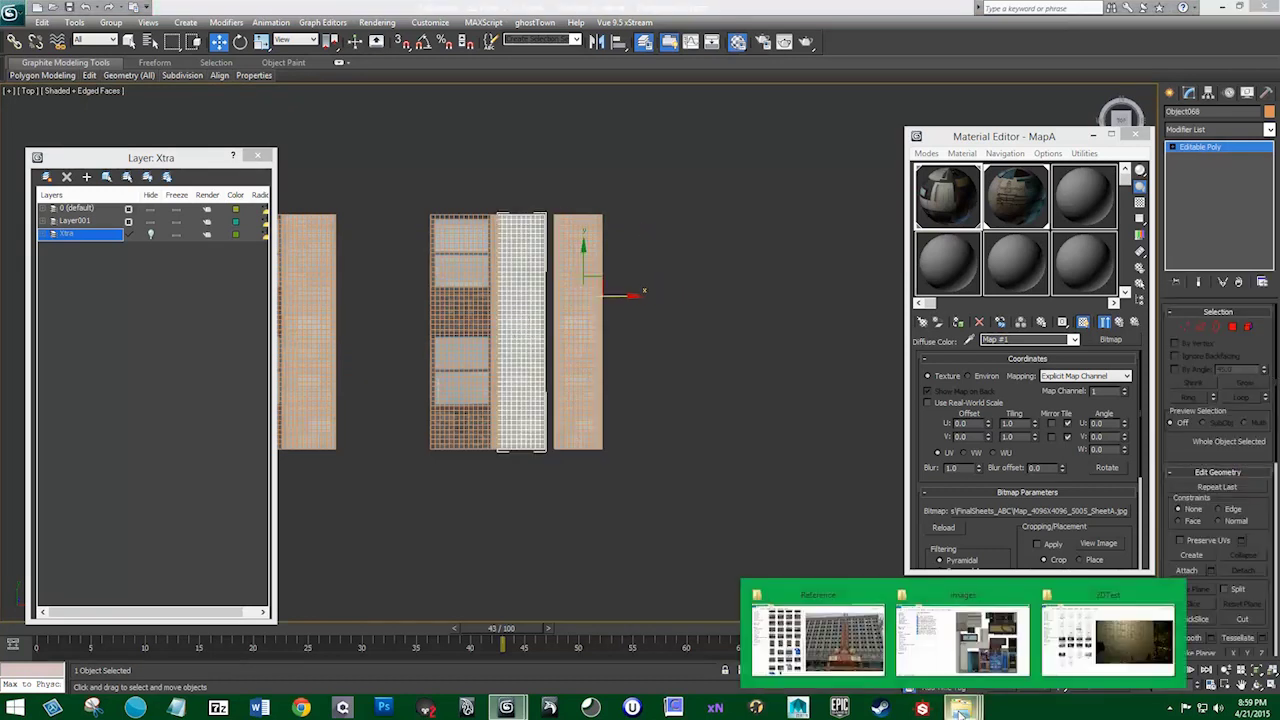
View the facade photo DSC00308.JPG from the Reference folder in Windows Photo Viewer
{"action": "left_click", "coordinate": [815, 640]}
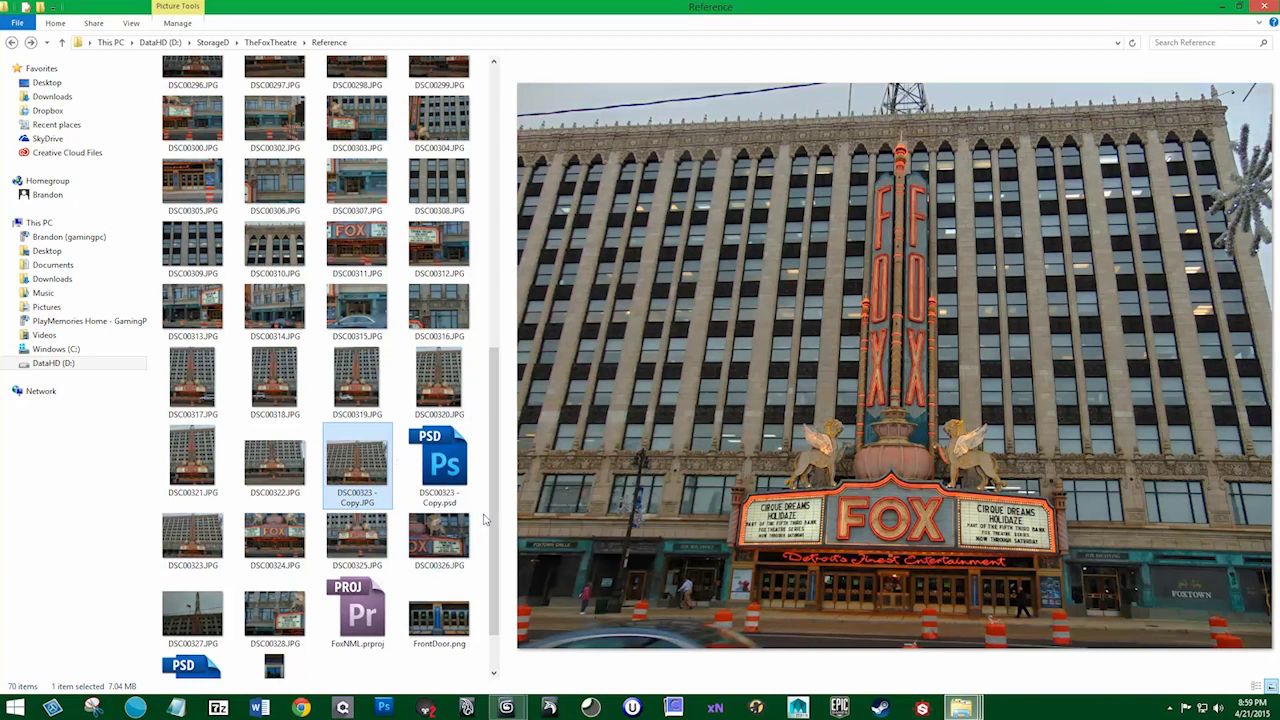
{"action": "left_click_drag", "start_coordinate": [492, 540], "coordinate": [492, 486]}
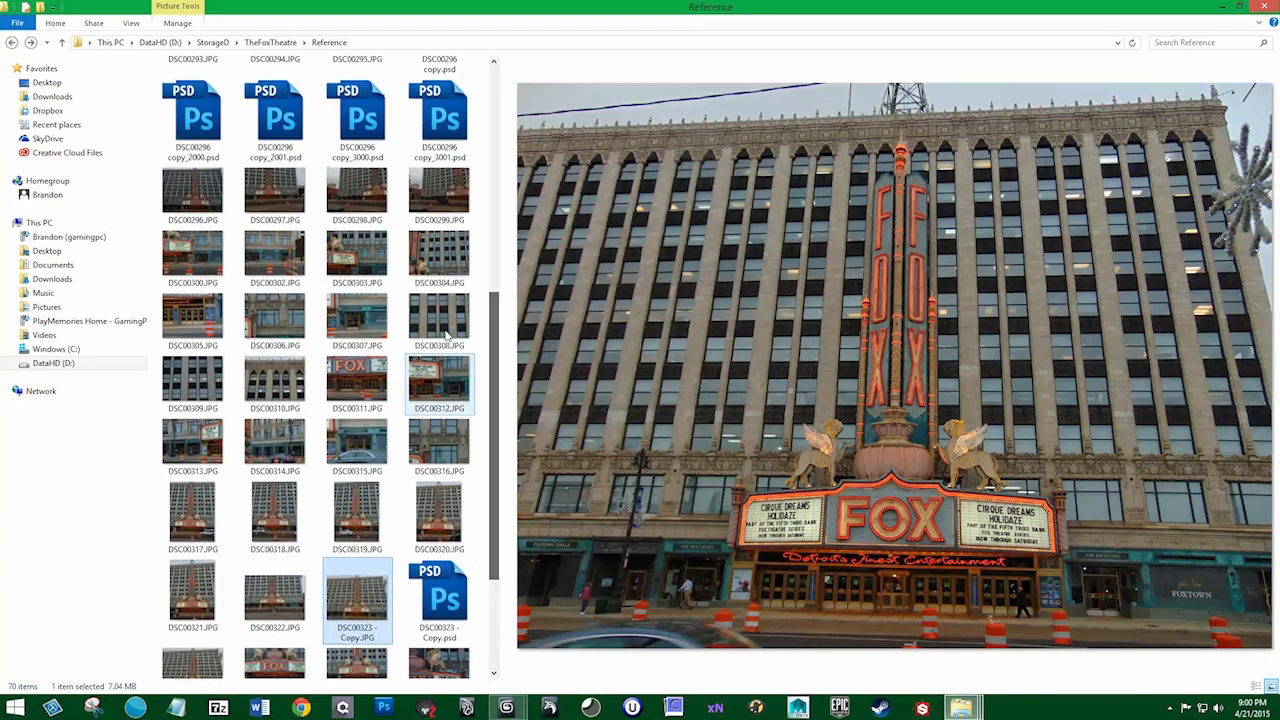
{"action": "left_click", "coordinate": [438, 316]}
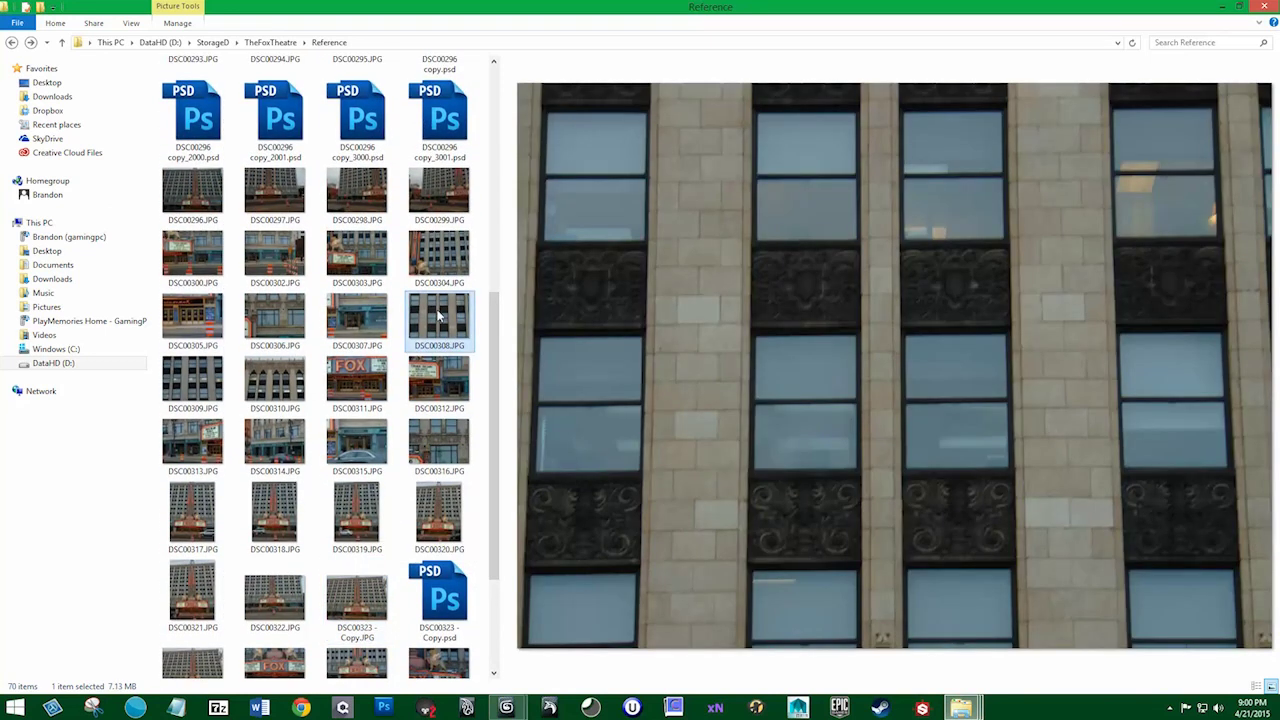
{"action": "right_click", "coordinate": [438, 316]}
{"action": "mouse_move", "coordinate": [478, 458]}
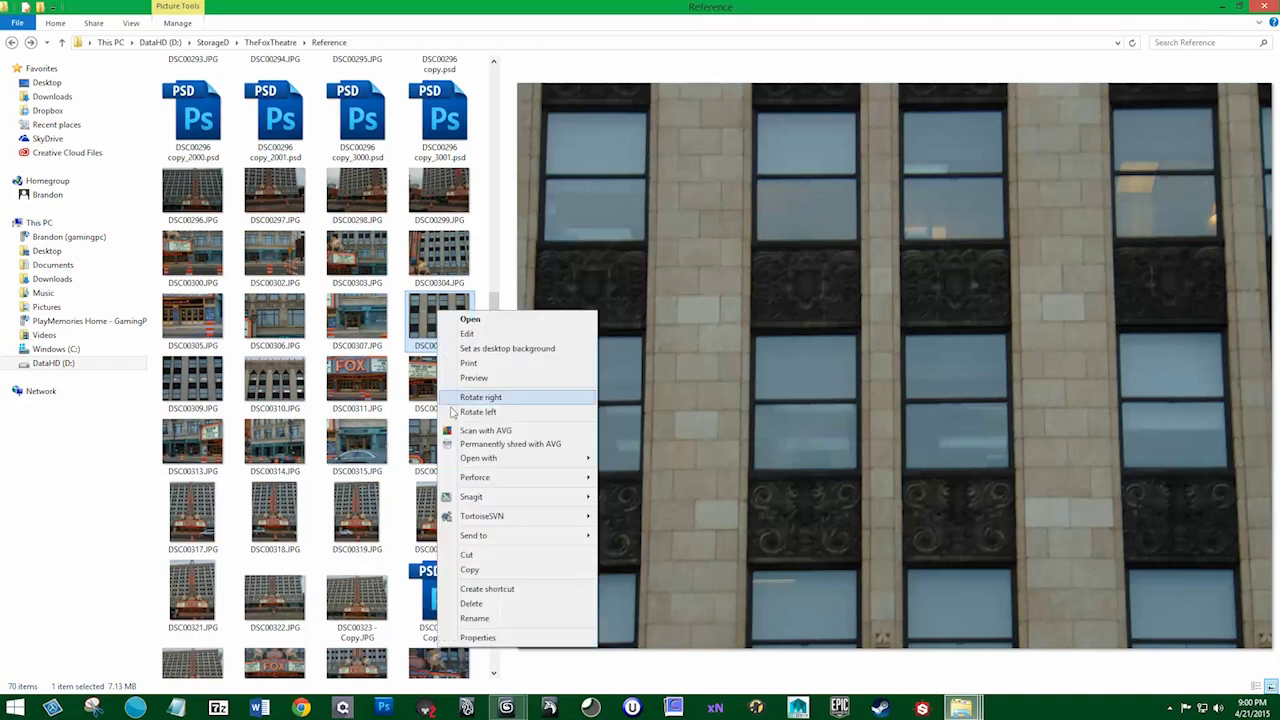
{"action": "left_click", "coordinate": [650, 487]}
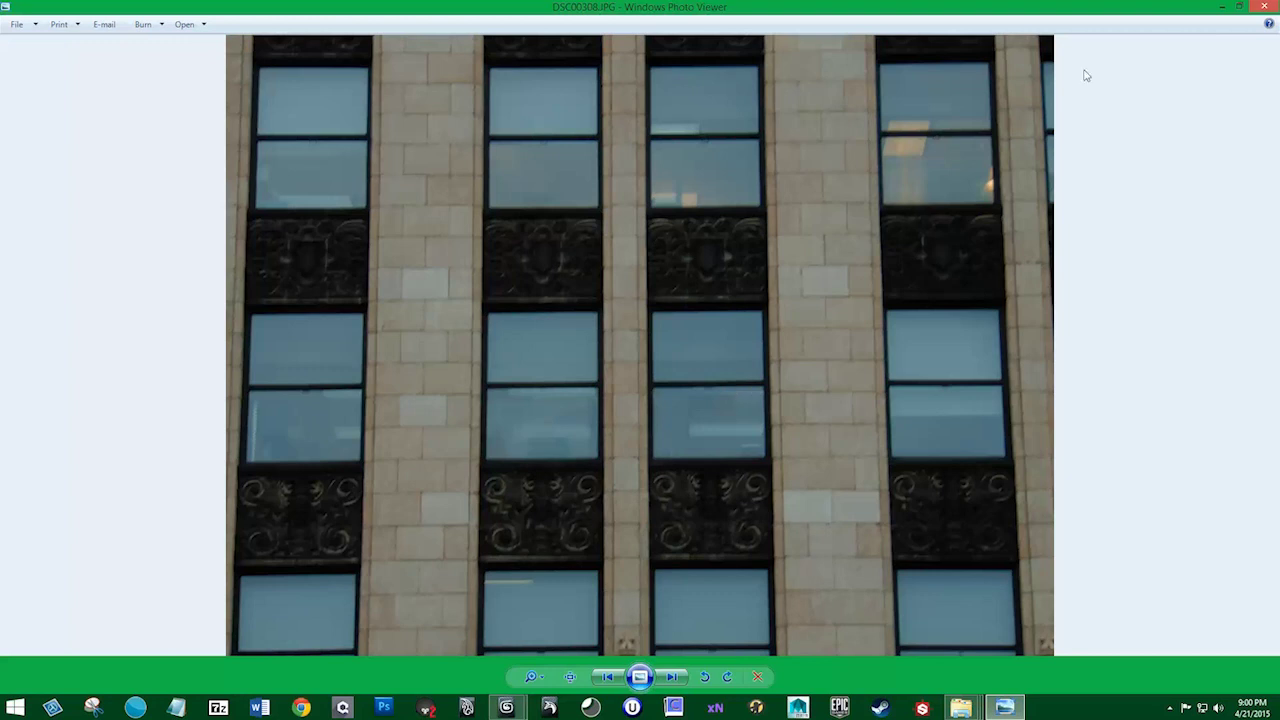
Back in 3ds Max, deselect everything and switch the viewport to plain Shaded display
{"action": "left_click", "coordinate": [1220, 8]}
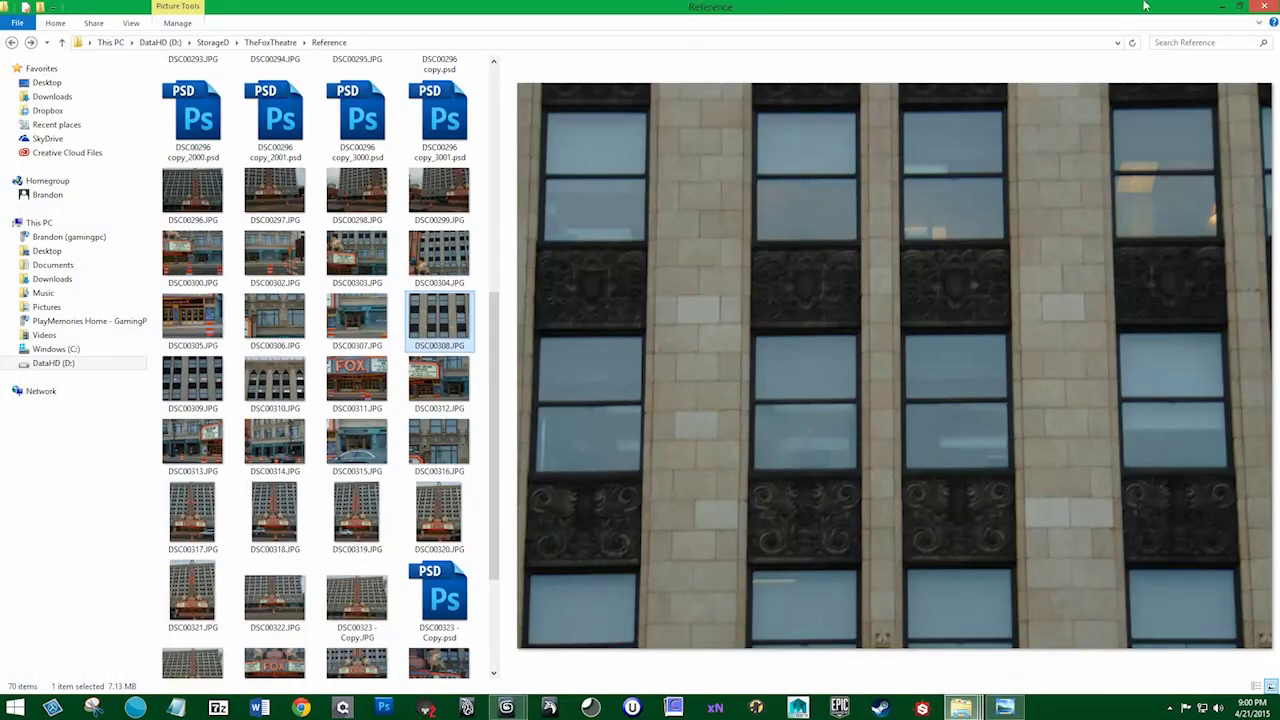
{"action": "left_click", "coordinate": [1221, 7]}
{"action": "scroll", "coordinate": [600, 400], "scroll_direction": "up", "scroll_amount": 1}
{"action": "scroll", "coordinate": [573, 388], "scroll_direction": "up", "scroll_amount": 4}
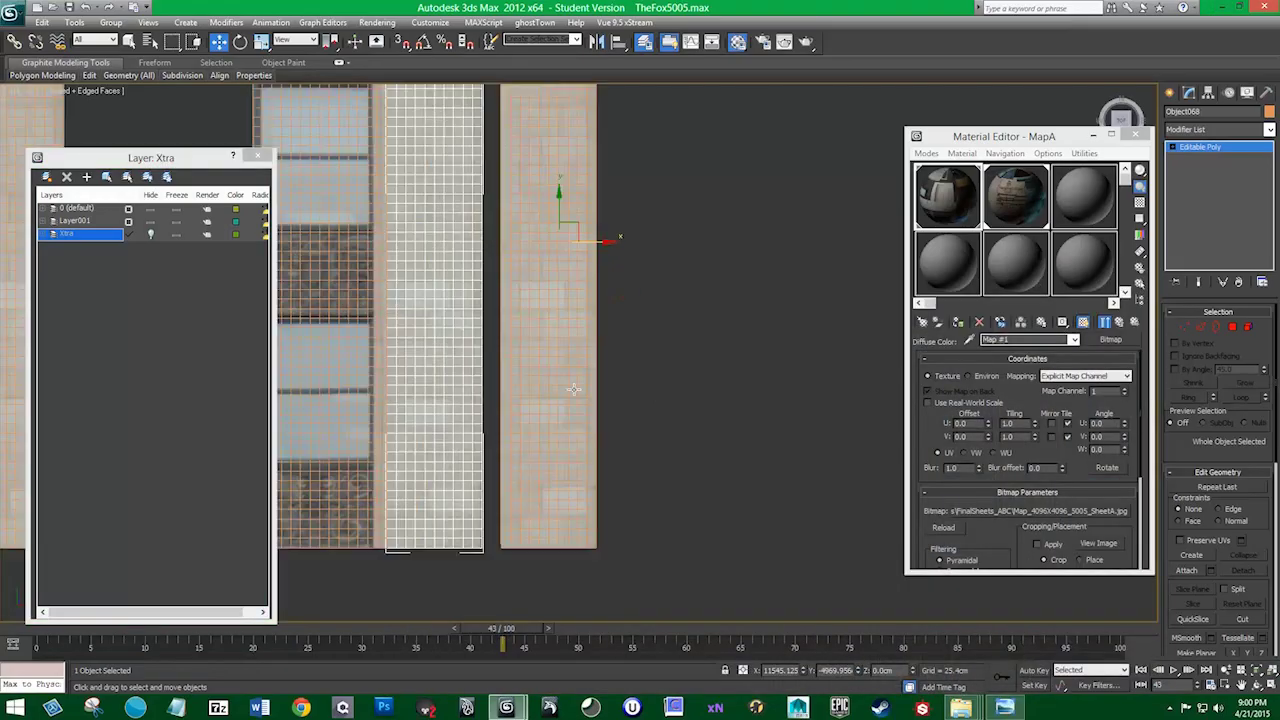
{"action": "left_click", "coordinate": [120, 140]}
{"action": "left_click", "coordinate": [109, 91]}
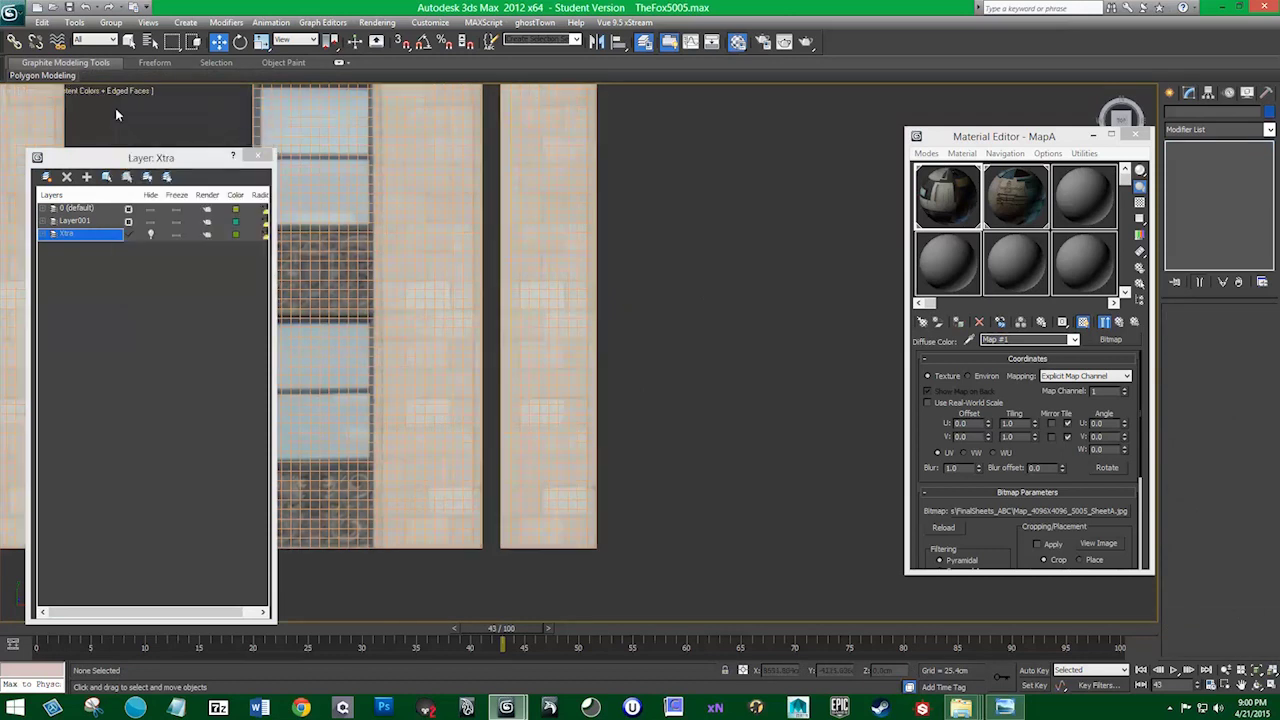
{"action": "left_click", "coordinate": [115, 92]}
{"action": "left_click", "coordinate": [150, 150]}
{"action": "left_click", "coordinate": [94, 94]}
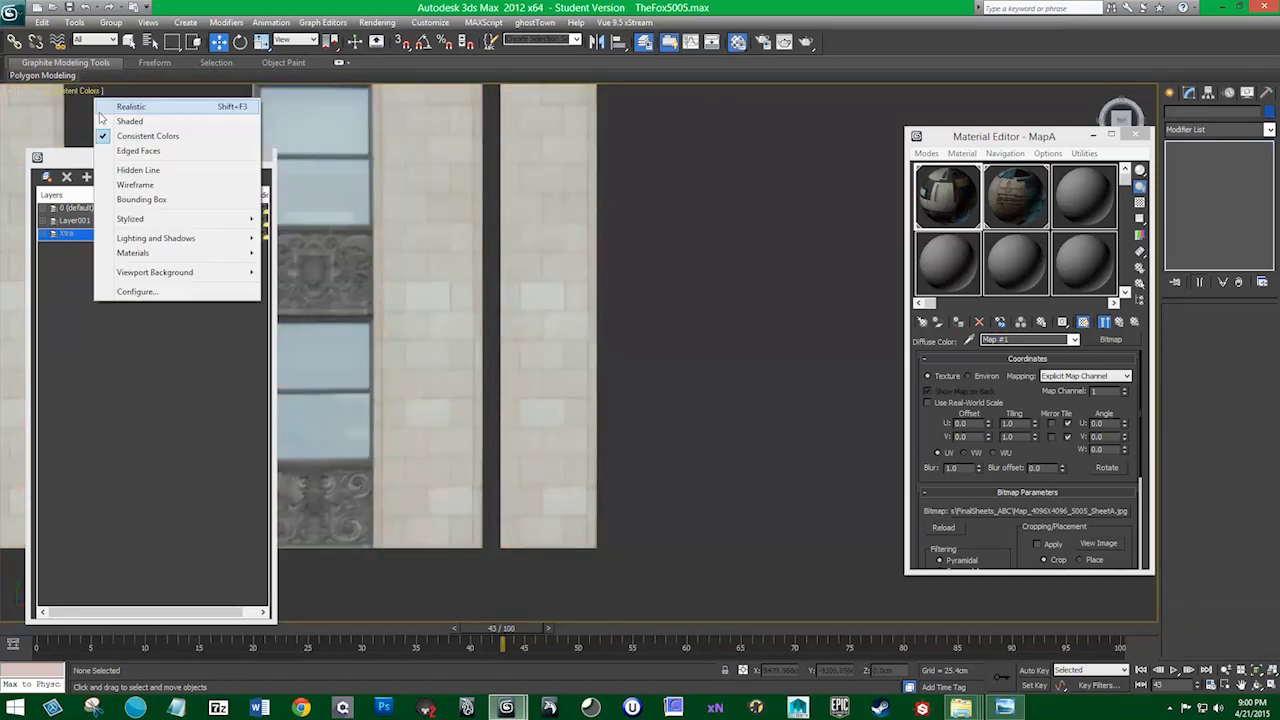
{"action": "left_click", "coordinate": [120, 118]}
{"action": "middle_click_drag", "start_coordinate": [499, 394], "coordinate": [512, 404]}
{"action": "scroll", "coordinate": [512, 404], "scroll_direction": "down", "scroll_amount": 2}
{"action": "left_click", "coordinate": [55, 91]}
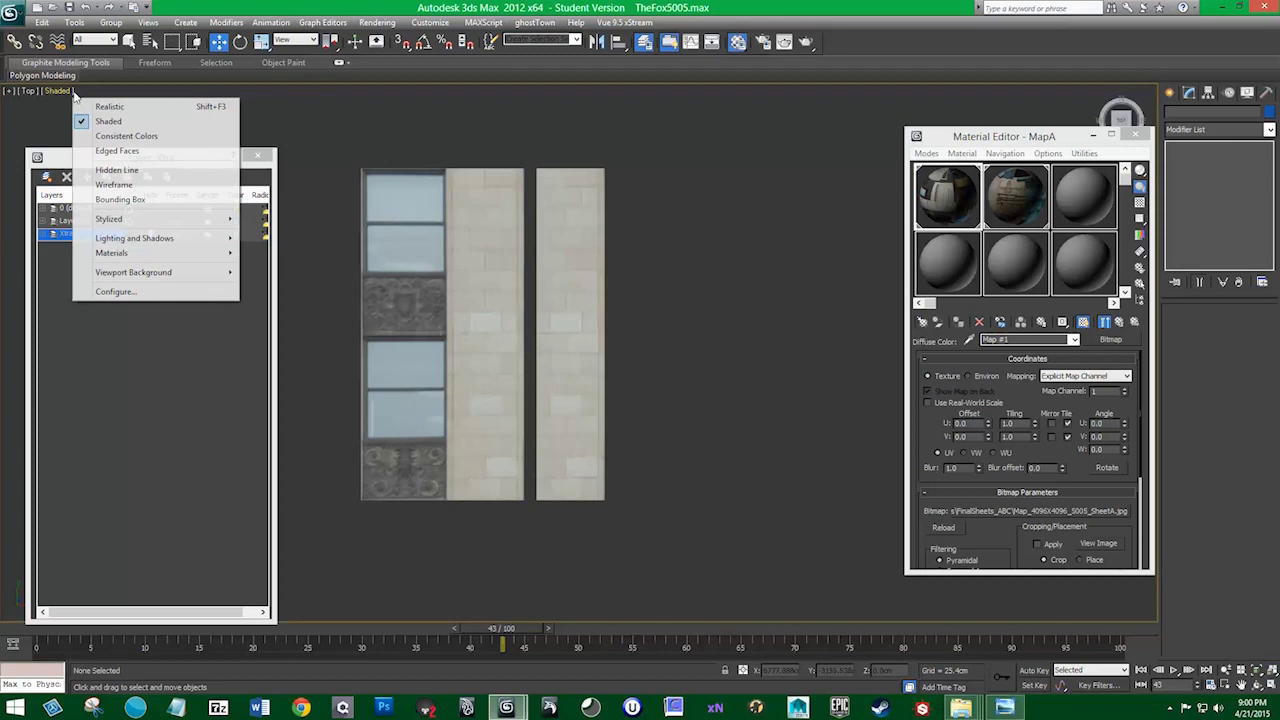
{"action": "left_click", "coordinate": [417, 119]}
{"action": "scroll", "coordinate": [417, 119], "scroll_direction": "down", "scroll_amount": 2}
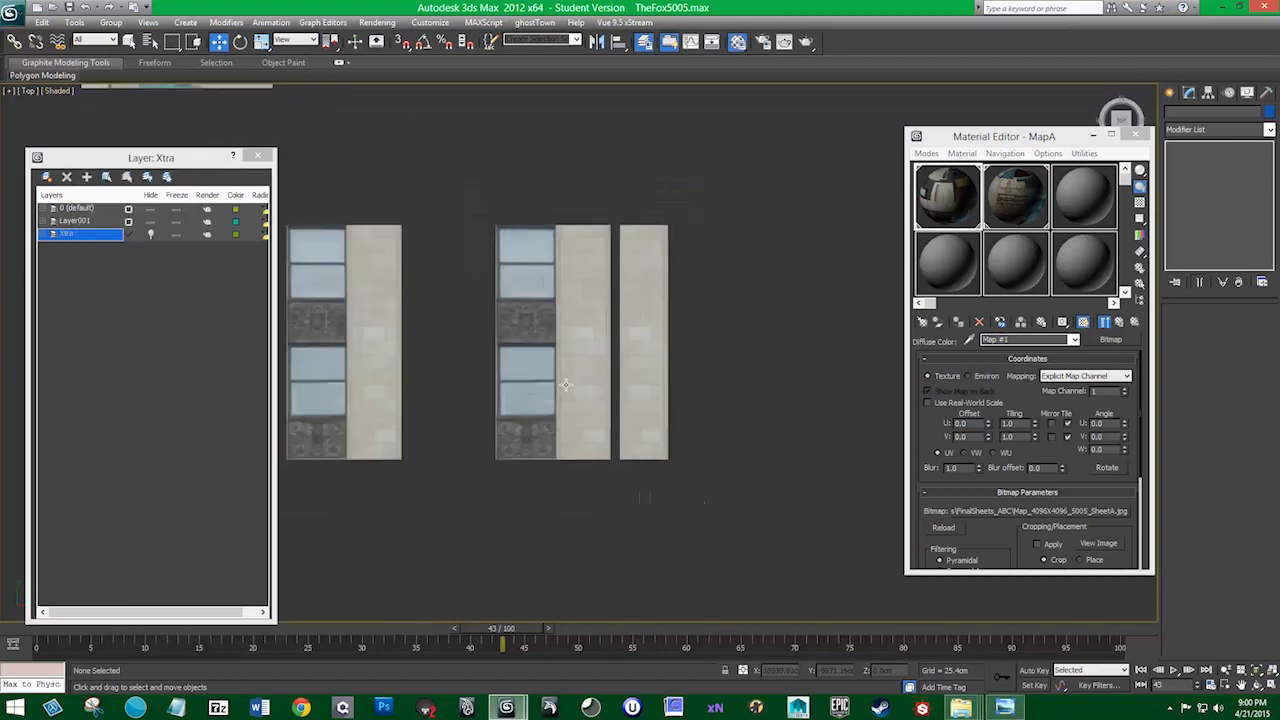
Snap the left facade piece's pivot to its bottom-left corner with Affect Pivot Only
{"action": "left_click", "coordinate": [340, 330]}
{"action": "middle_click_drag", "start_coordinate": [340, 330], "coordinate": [470, 340]}
{"action": "middle_click_drag", "start_coordinate": [604, 307], "coordinate": [543, 434]}
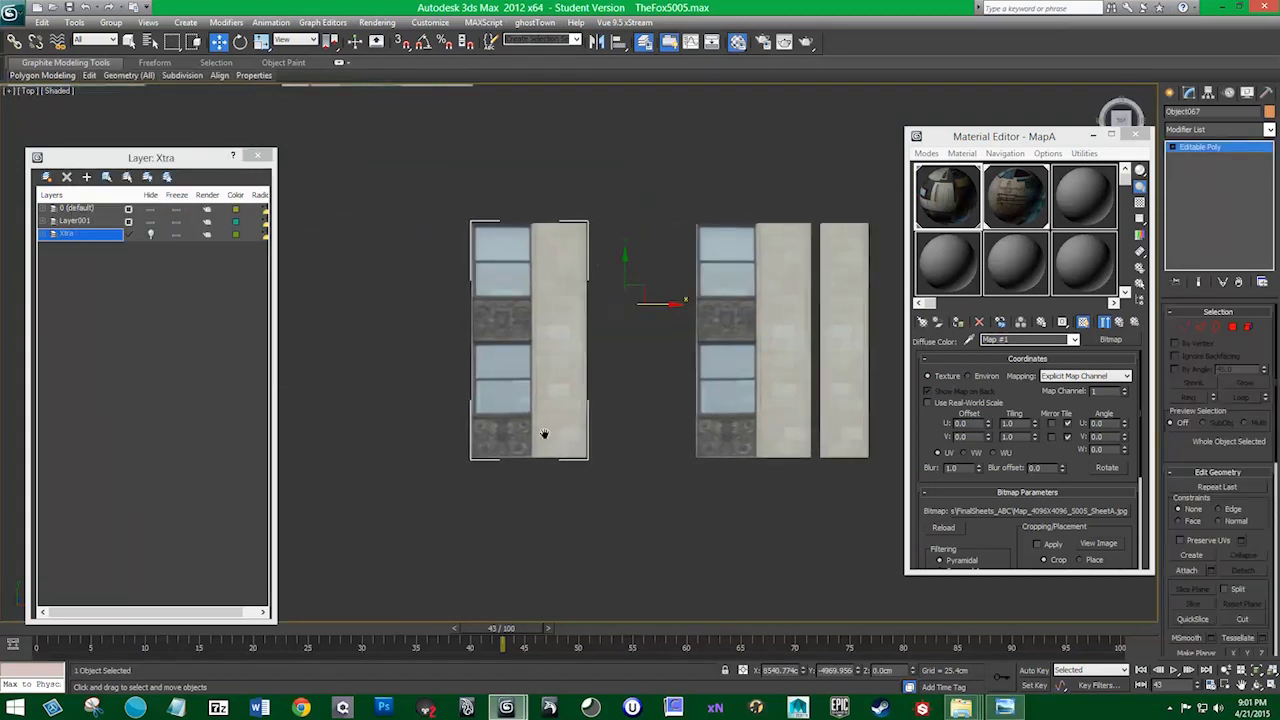
{"action": "left_click", "coordinate": [1209, 92]}
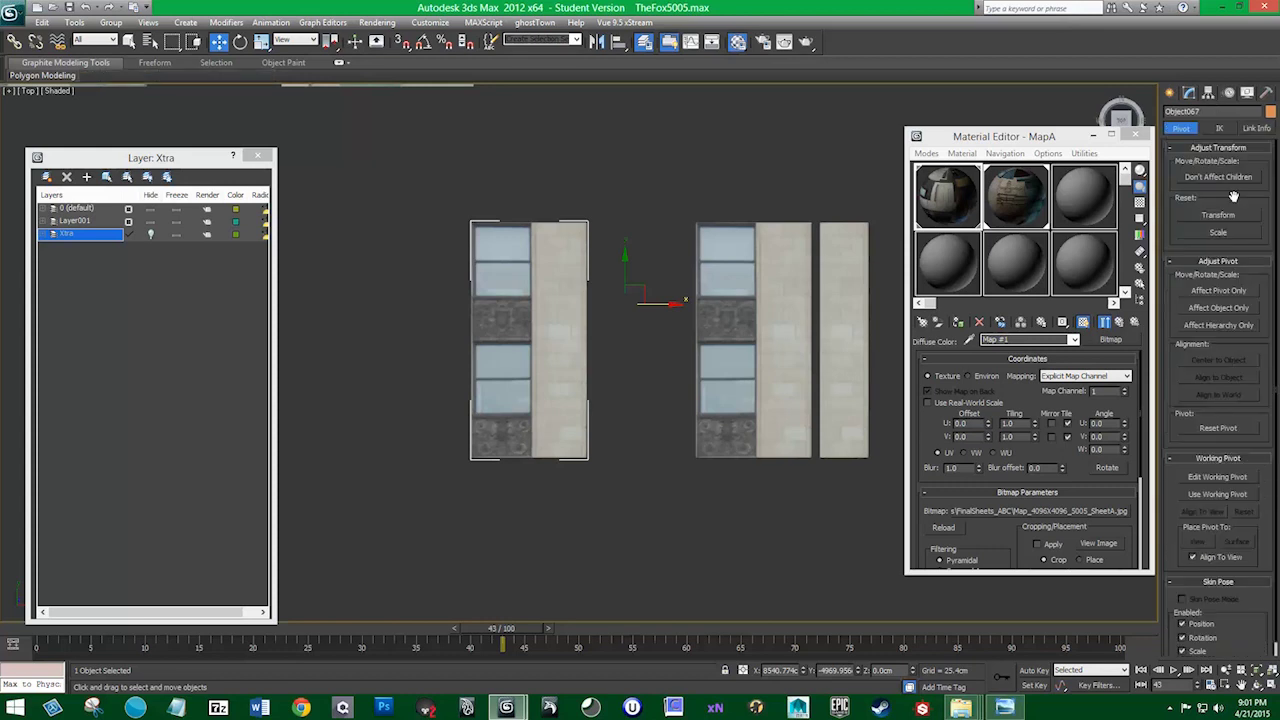
{"action": "left_click", "coordinate": [1218, 291]}
{"action": "key", "text": "s"}
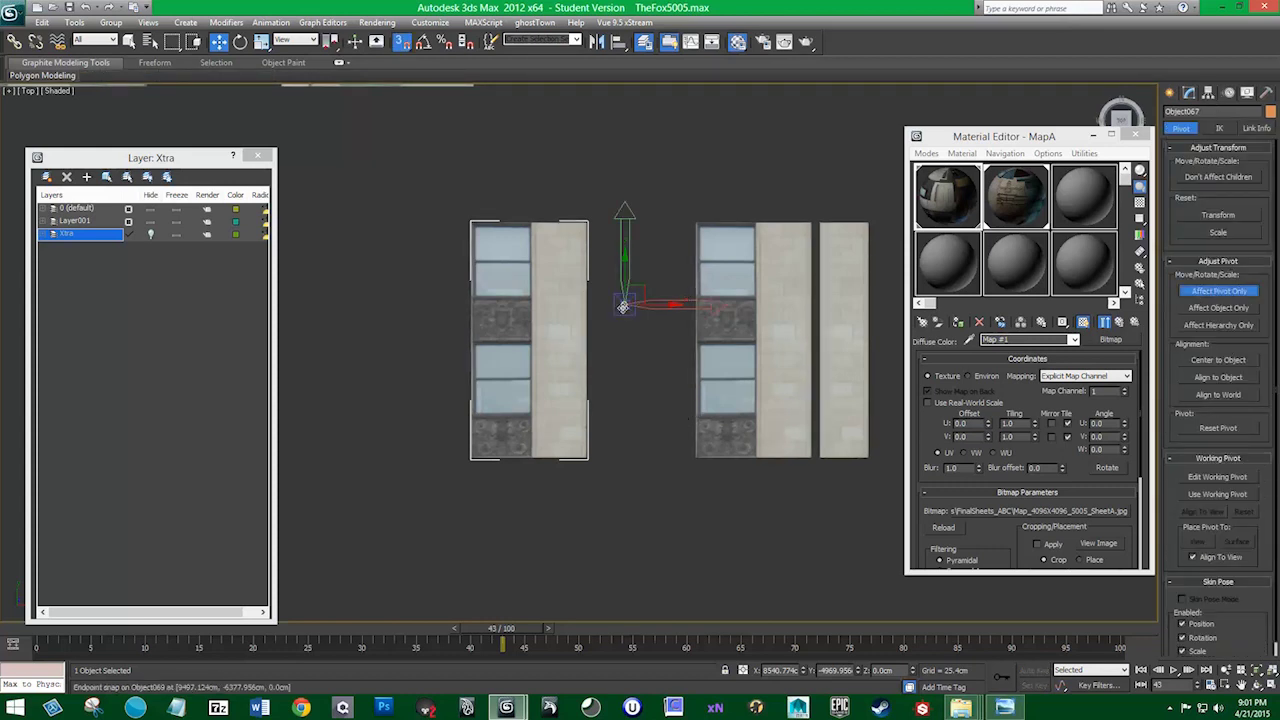
{"action": "left_click_drag", "start_coordinate": [625, 303], "coordinate": [470, 457]}
{"action": "scroll", "coordinate": [470, 457], "scroll_direction": "up", "scroll_amount": 1}
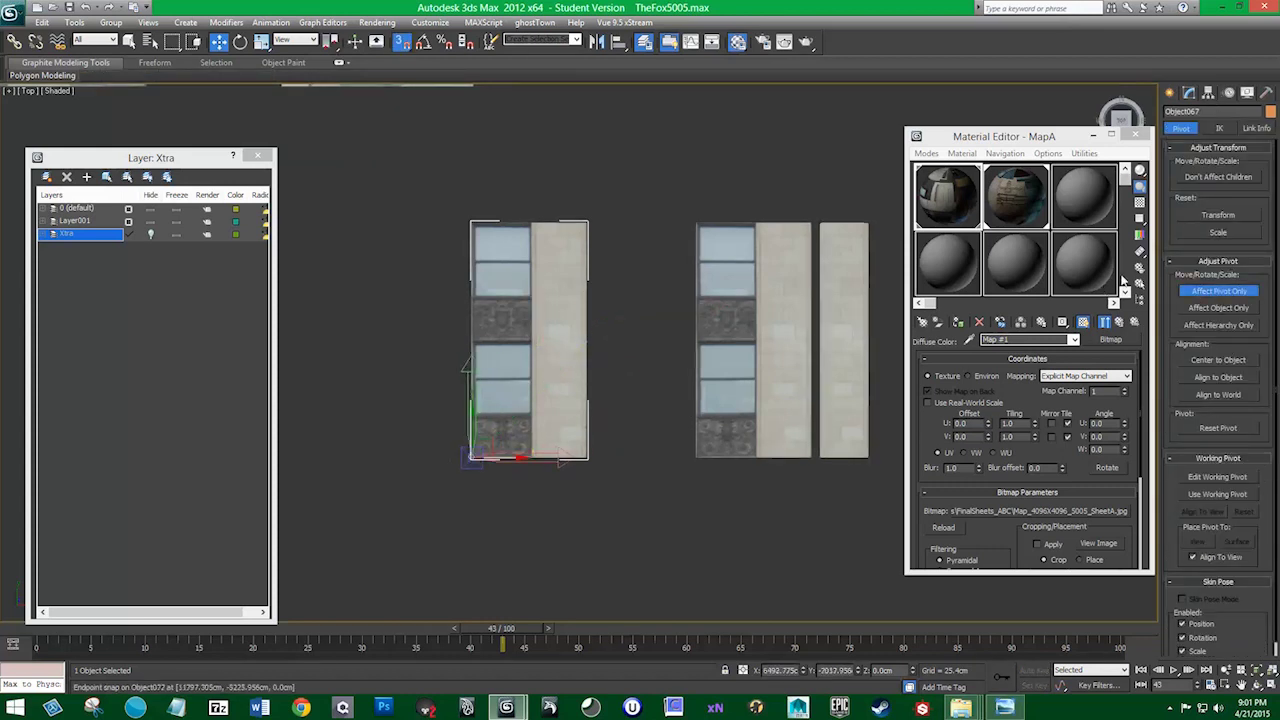
{"action": "scroll", "coordinate": [526, 475], "scroll_direction": "up", "scroll_amount": 2}
{"action": "scroll", "coordinate": [609, 350], "scroll_direction": "up", "scroll_amount": 3}
{"action": "scroll", "coordinate": [775, 431], "scroll_direction": "up", "scroll_amount": 2}
{"action": "scroll", "coordinate": [474, 317], "scroll_direction": "up", "scroll_amount": 2}
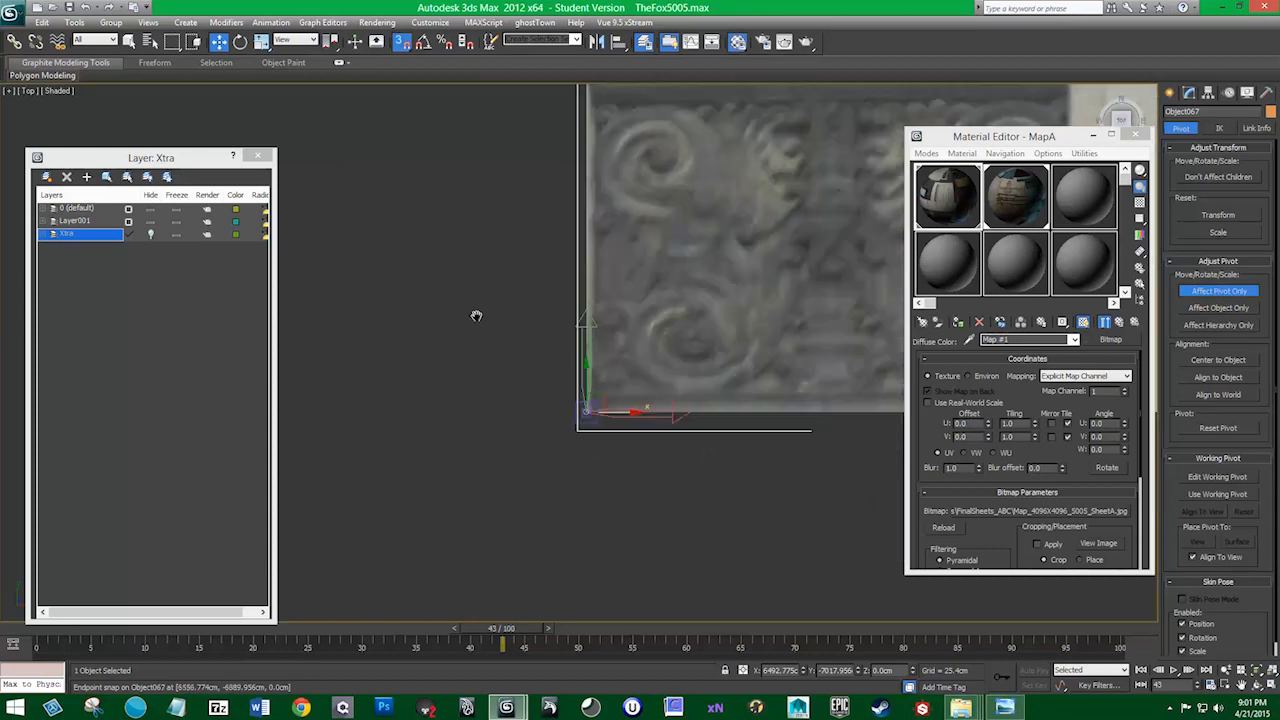
{"action": "scroll", "coordinate": [470, 340], "scroll_direction": "up", "scroll_amount": 2}
{"action": "scroll", "coordinate": [463, 363], "scroll_direction": "down", "scroll_amount": 4}
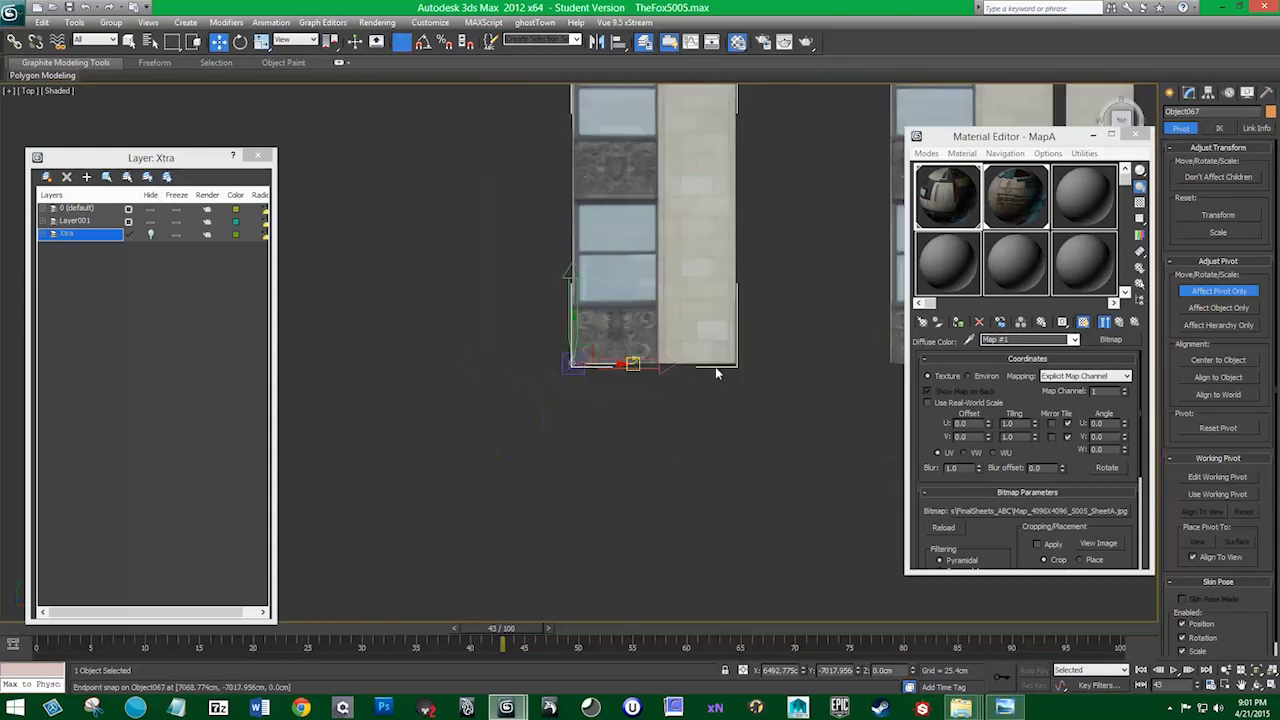
{"action": "left_click", "coordinate": [1218, 290]}
{"action": "scroll", "coordinate": [523, 354], "scroll_direction": "down", "scroll_amount": 2}
{"action": "scroll", "coordinate": [518, 368], "scroll_direction": "down", "scroll_amount": 3}
{"action": "scroll", "coordinate": [600, 320], "scroll_direction": "up", "scroll_amount": 1}
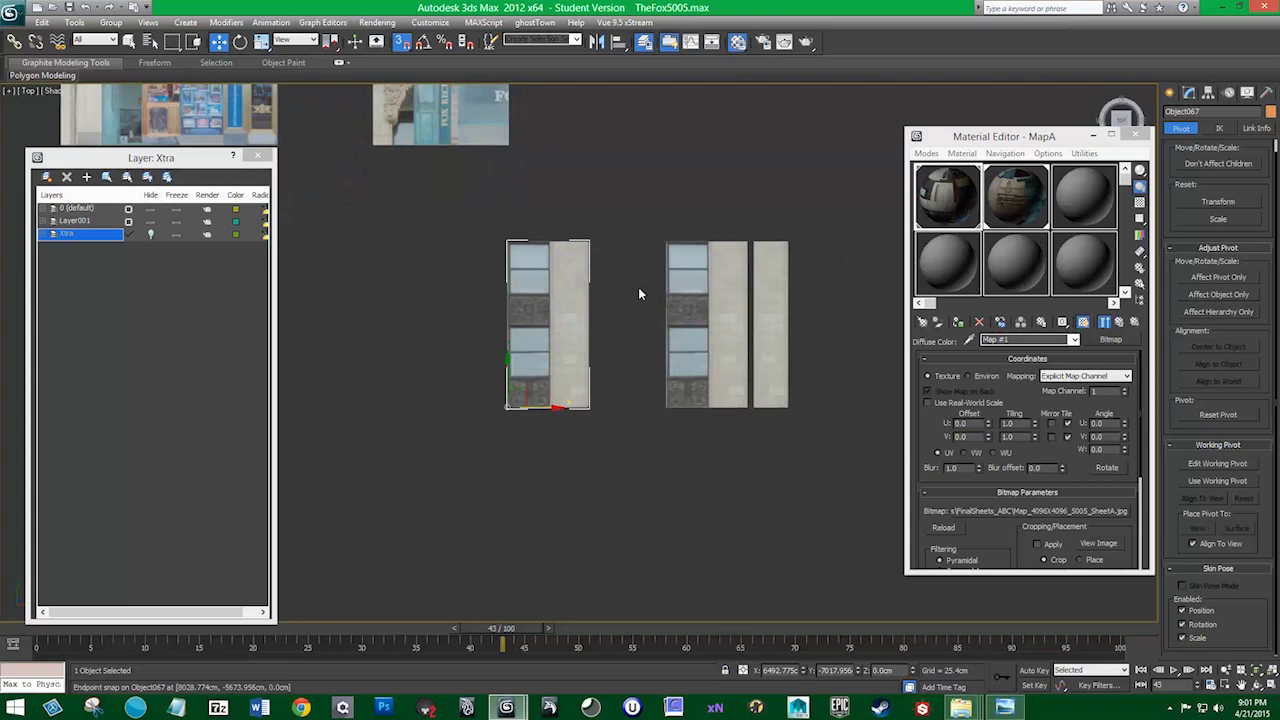
{"action": "scroll", "coordinate": [630, 320], "scroll_direction": "up", "scroll_amount": 2}
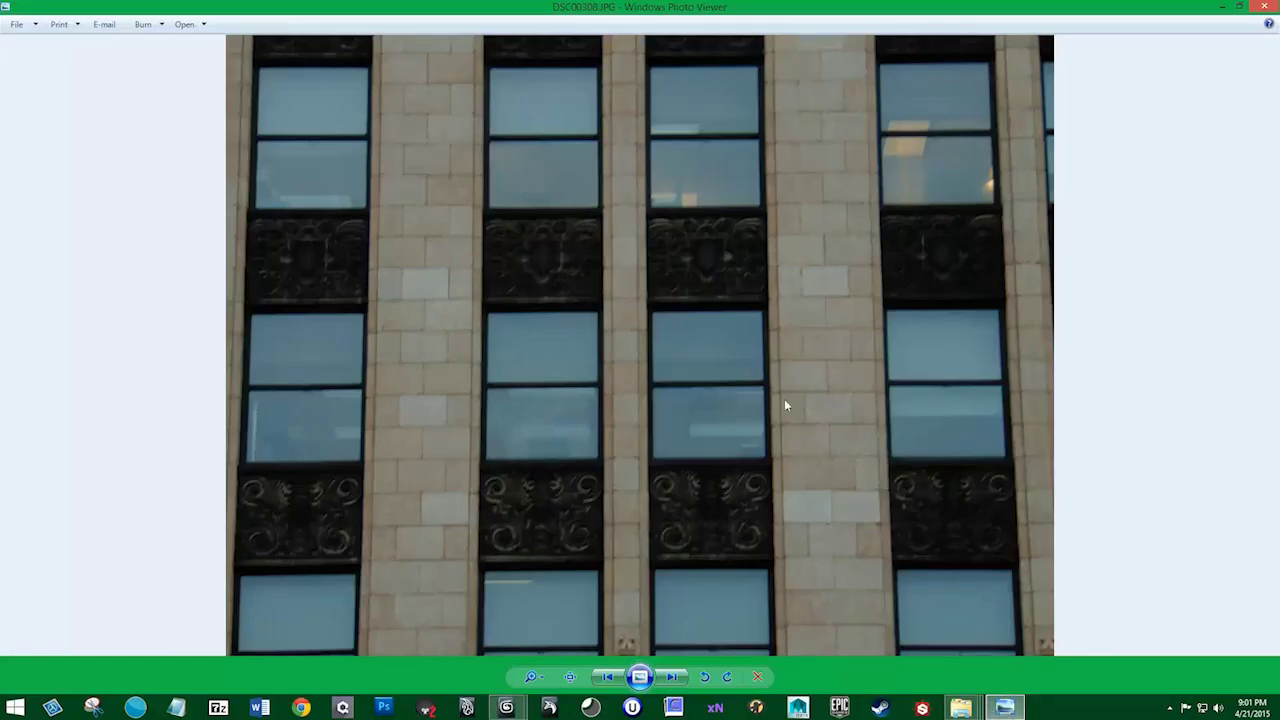
Select and frame the thin right-hand strip, overlaying polygon edges on the shaded view
{"action": "left_click", "coordinate": [1222, 7]}
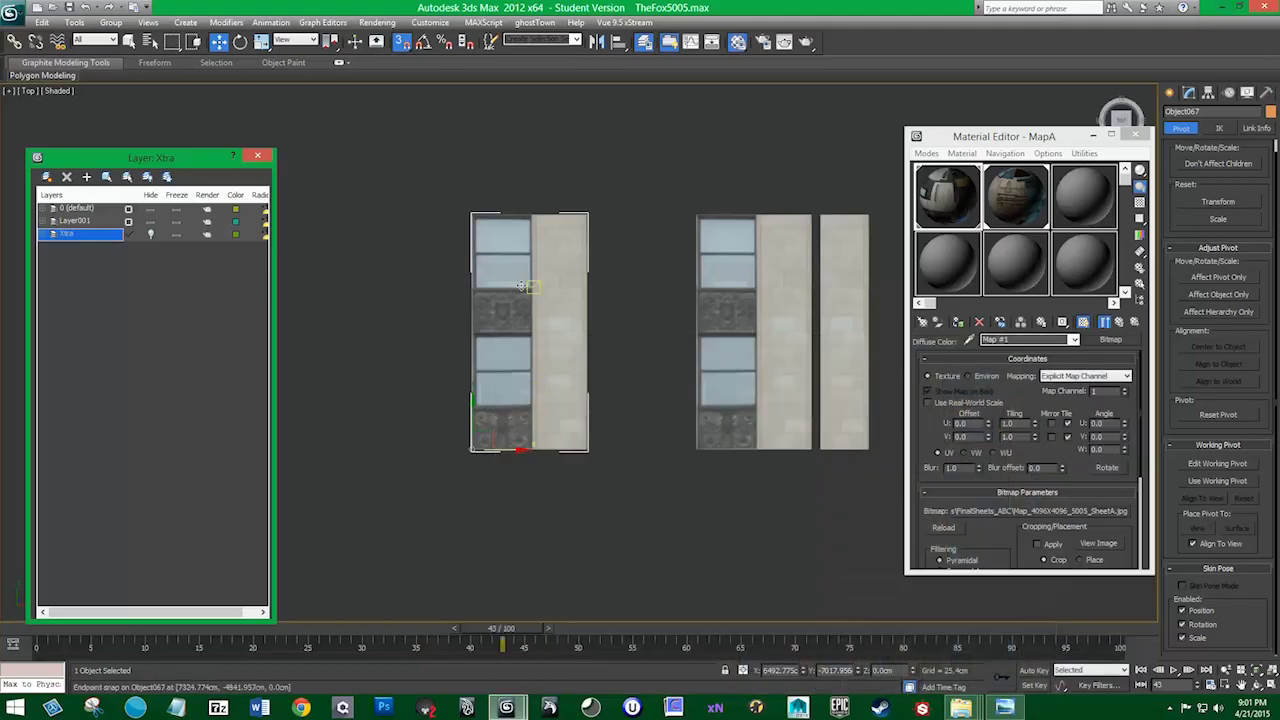
{"action": "left_click", "coordinate": [840, 312]}
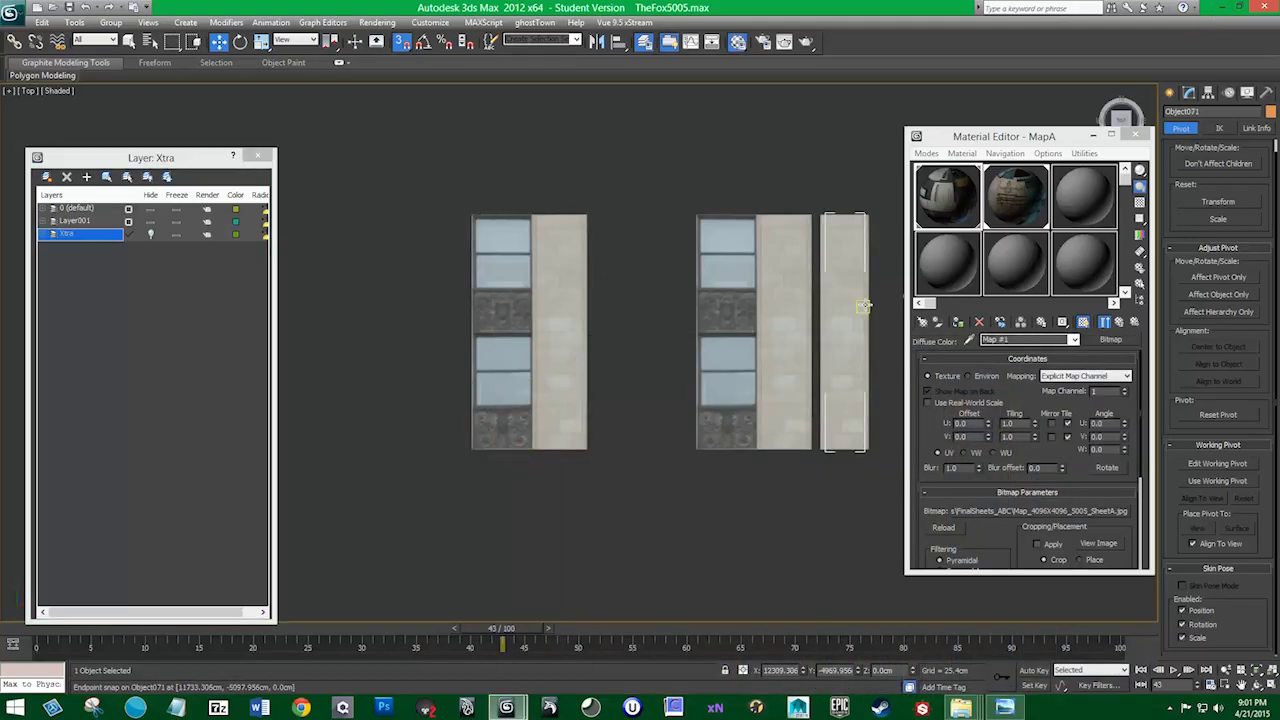
{"action": "key", "text": "z"}
{"action": "left_click", "coordinate": [58, 91]}
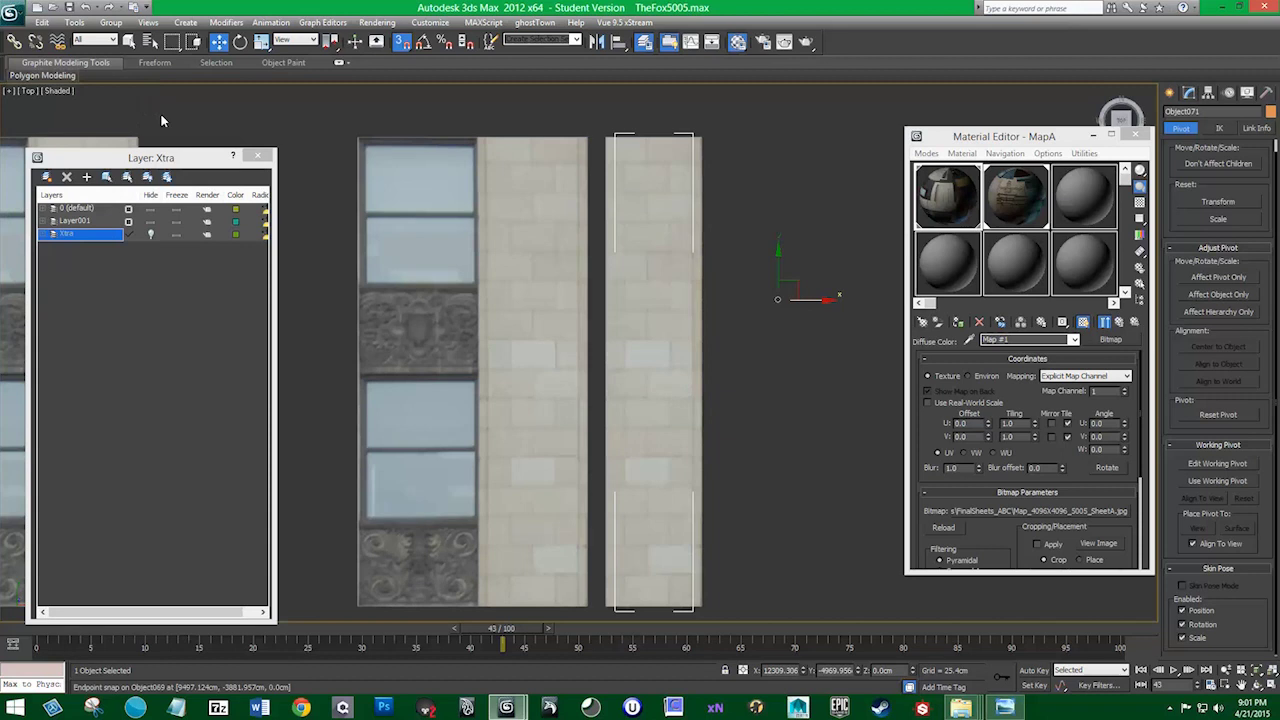
{"action": "left_click", "coordinate": [73, 94]}
{"action": "left_click", "coordinate": [100, 152]}
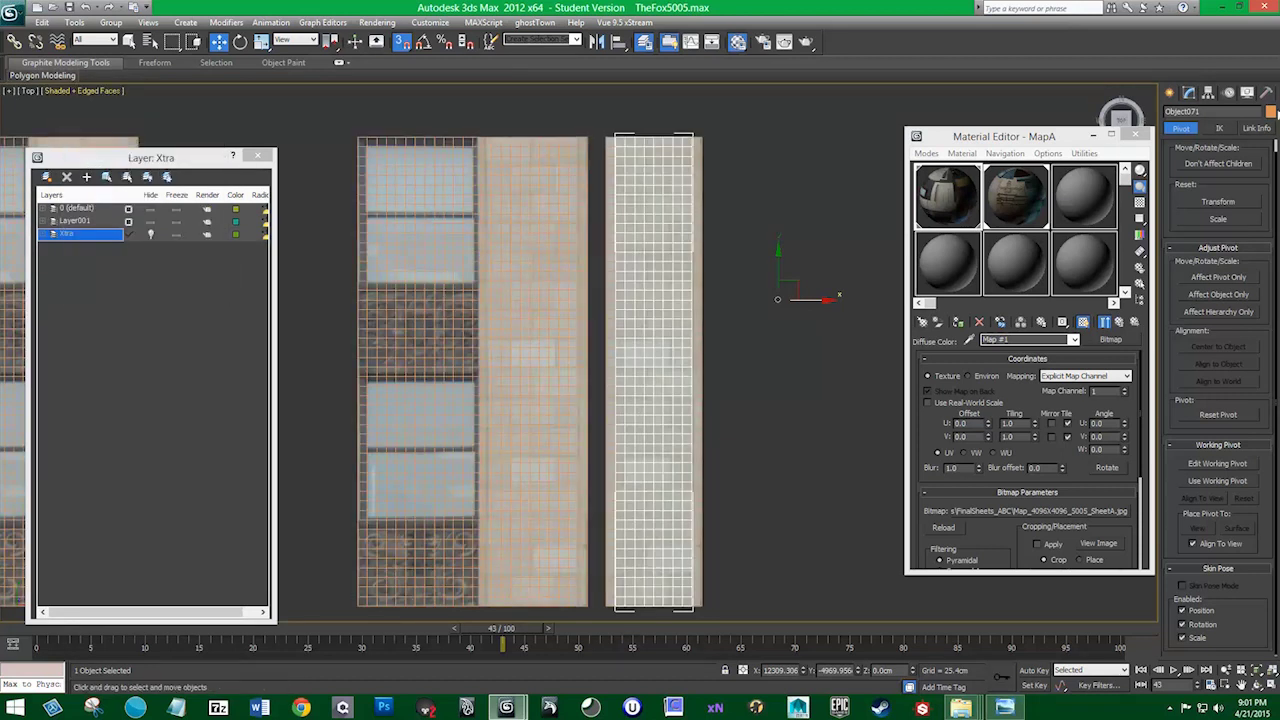
Enter Polygon mode on the Editable Poly strip and select a two-column polygon band
{"action": "left_click", "coordinate": [1189, 92]}
{"action": "left_click", "coordinate": [1232, 327]}
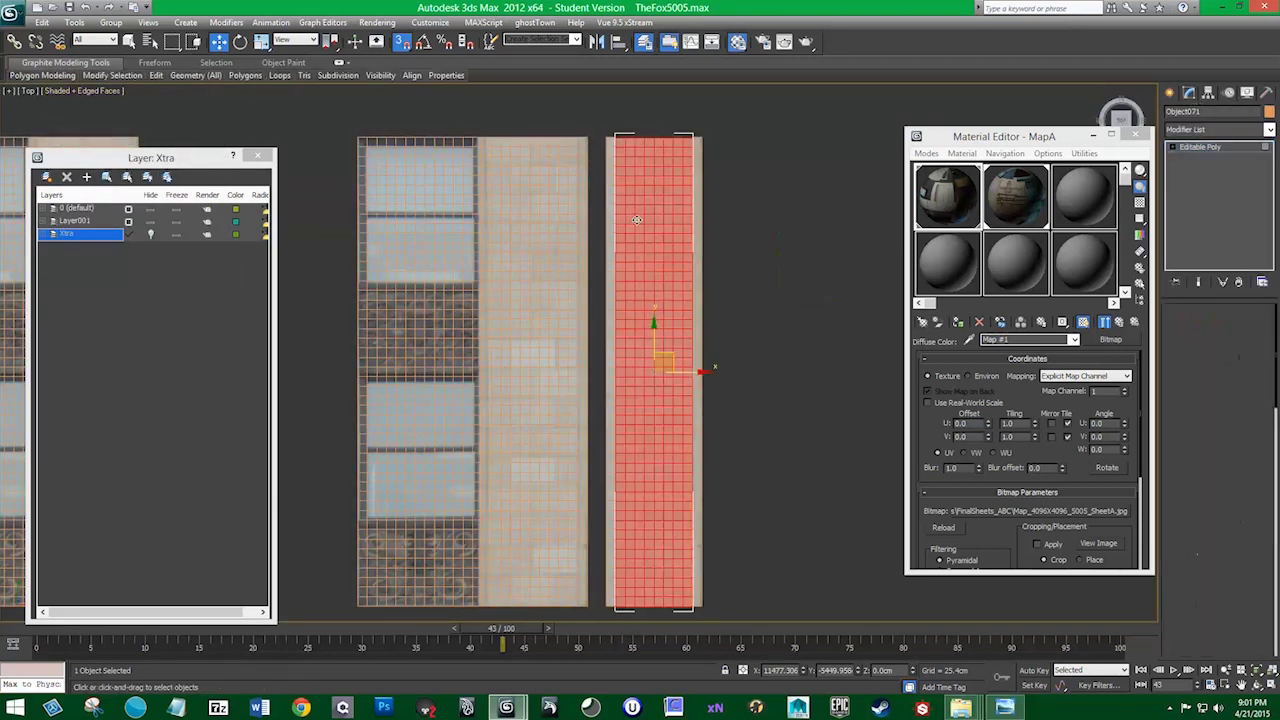
{"action": "key", "text": "s"}
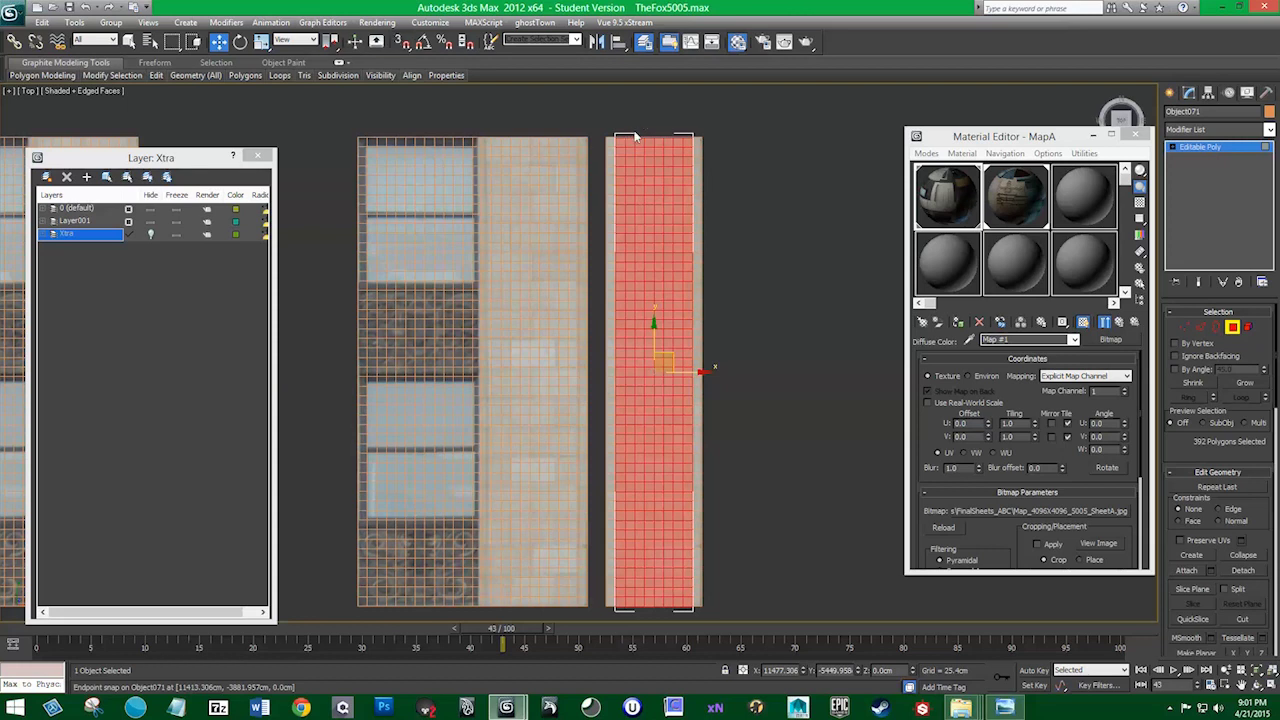
{"action": "key", "text": "s"}
{"action": "key", "text": "s"}
{"action": "middle_click_drag", "start_coordinate": [480, 345], "coordinate": [483, 322]}
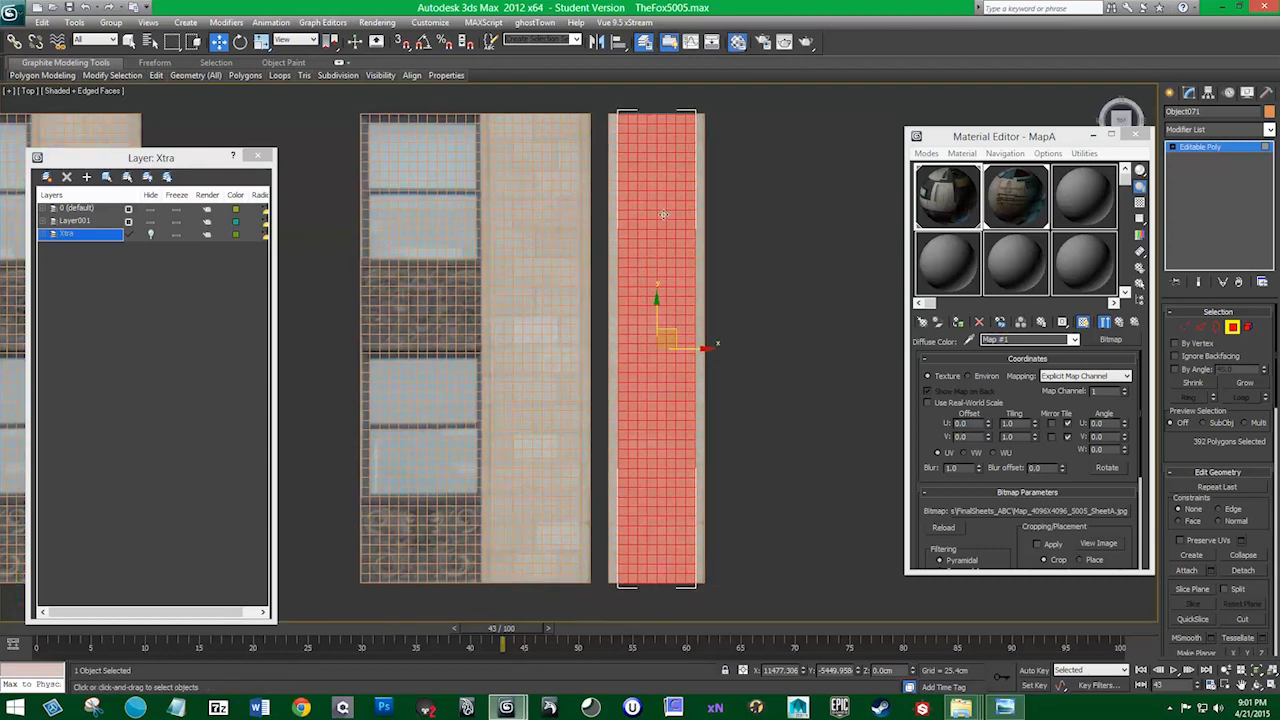
{"action": "left_click_drag", "start_coordinate": [637, 102], "coordinate": [676, 344]}
{"action": "left_click", "coordinate": [740, 263]}
{"action": "scroll", "coordinate": [727, 180], "scroll_direction": "up", "scroll_amount": 3}
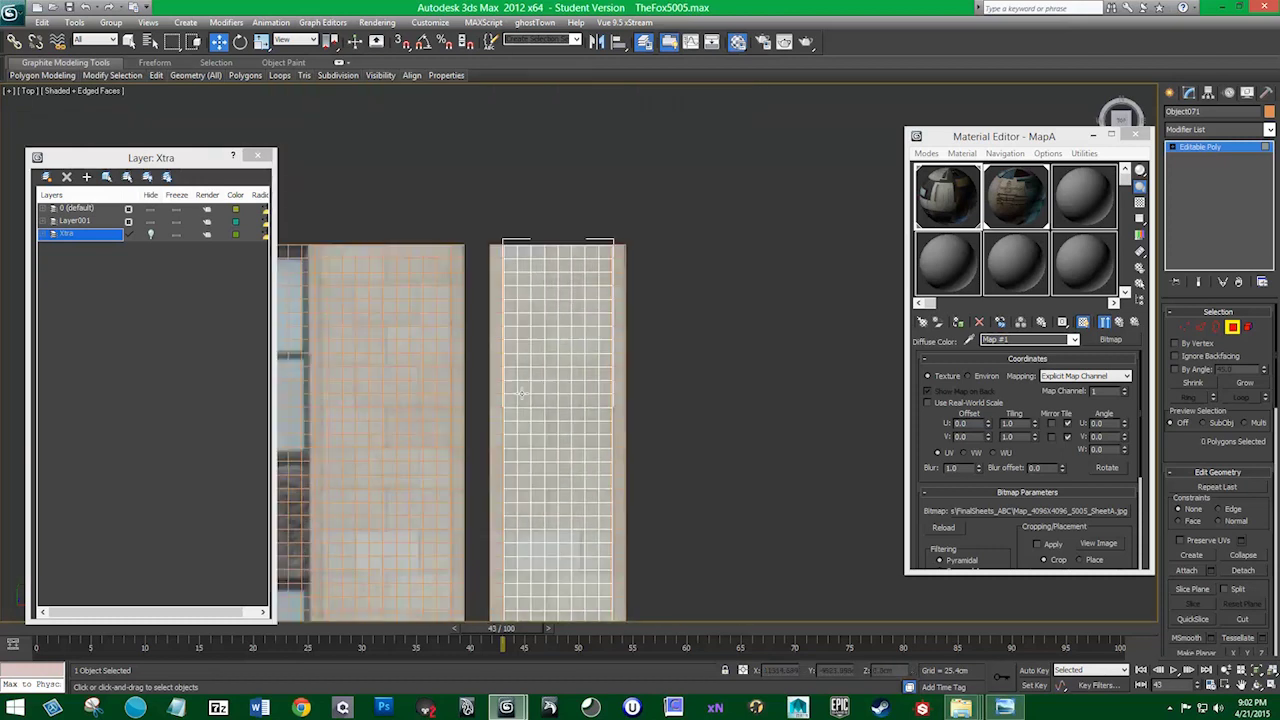
{"action": "scroll", "coordinate": [727, 180], "scroll_direction": "up", "scroll_amount": 2}
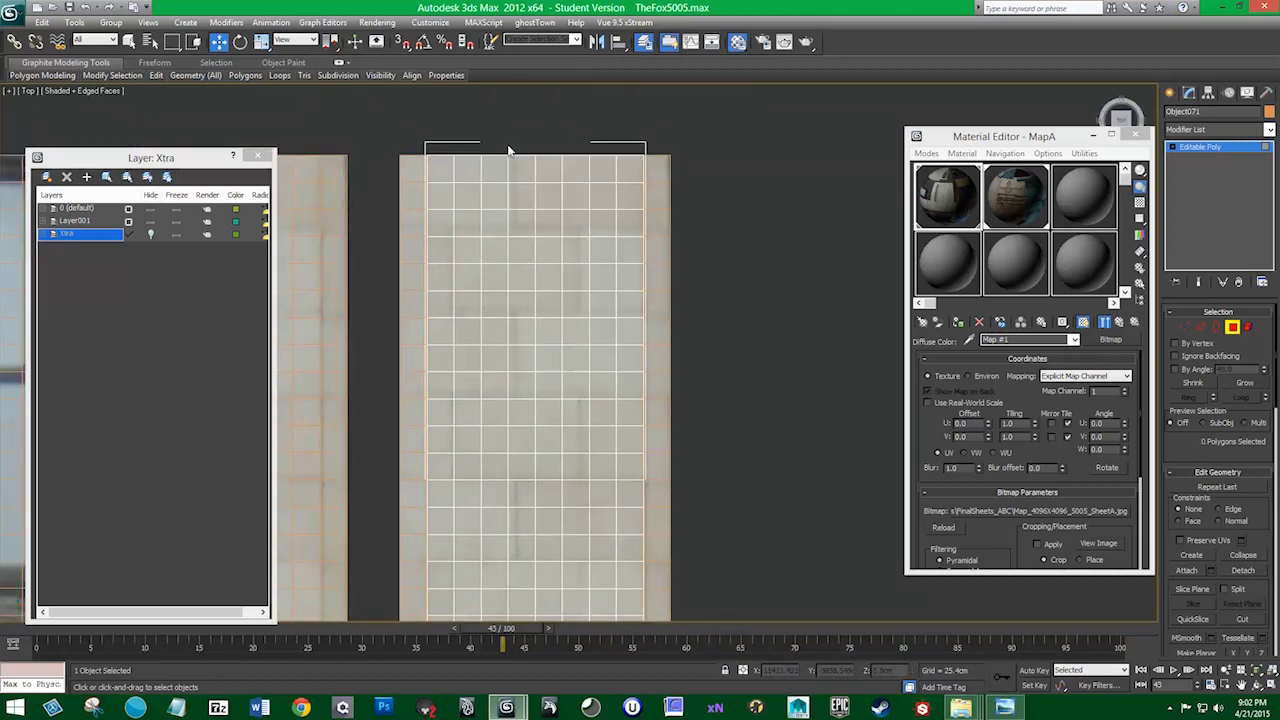
{"action": "left_click_drag", "start_coordinate": [528, 513], "coordinate": [534, 363]}
{"action": "scroll", "coordinate": [534, 363], "scroll_direction": "down", "scroll_amount": 2}
{"action": "scroll", "coordinate": [534, 363], "scroll_direction": "down", "scroll_amount": 2}
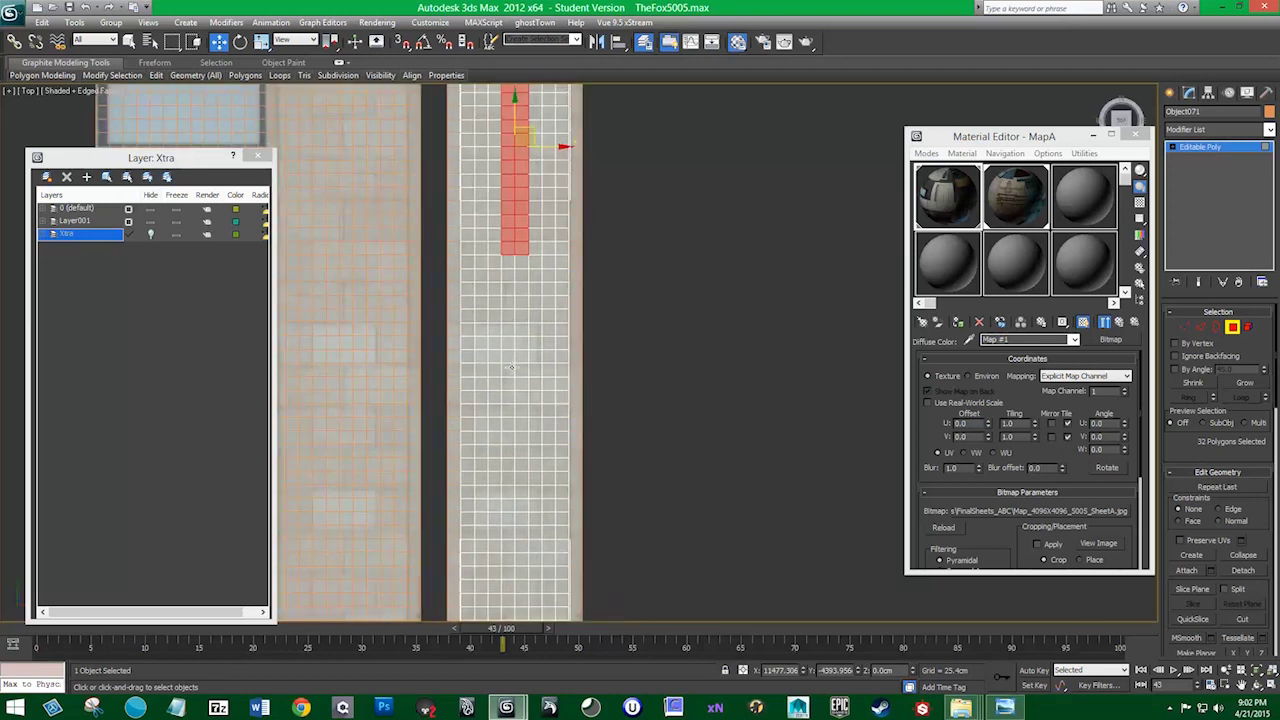
Detach the strip's selected polygons into a new object and exit Polygon mode
{"action": "left_click", "coordinate": [508, 145], "text": "shift"}
{"action": "scroll", "coordinate": [513, 360], "scroll_direction": "down", "scroll_amount": 2}
{"action": "scroll", "coordinate": [513, 360], "scroll_direction": "down", "scroll_amount": 2}
{"action": "scroll", "coordinate": [786, 300], "scroll_direction": "up", "scroll_amount": 2}
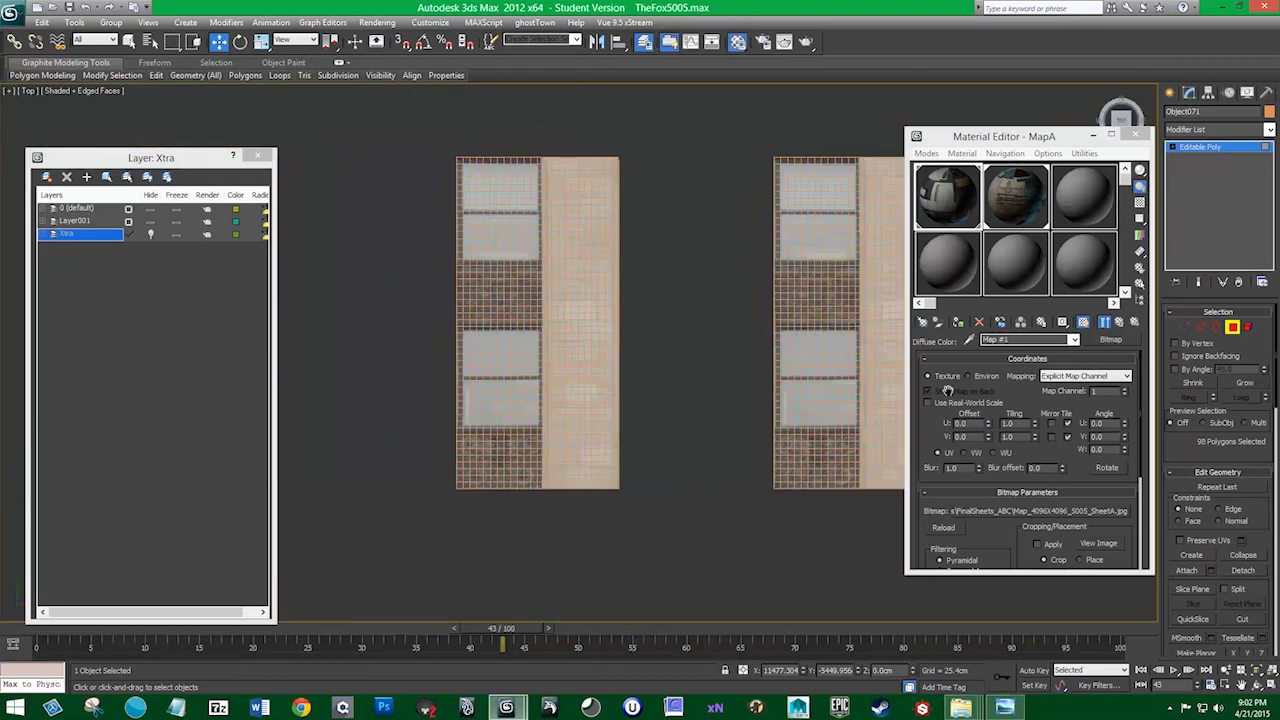
{"action": "key", "text": "z"}
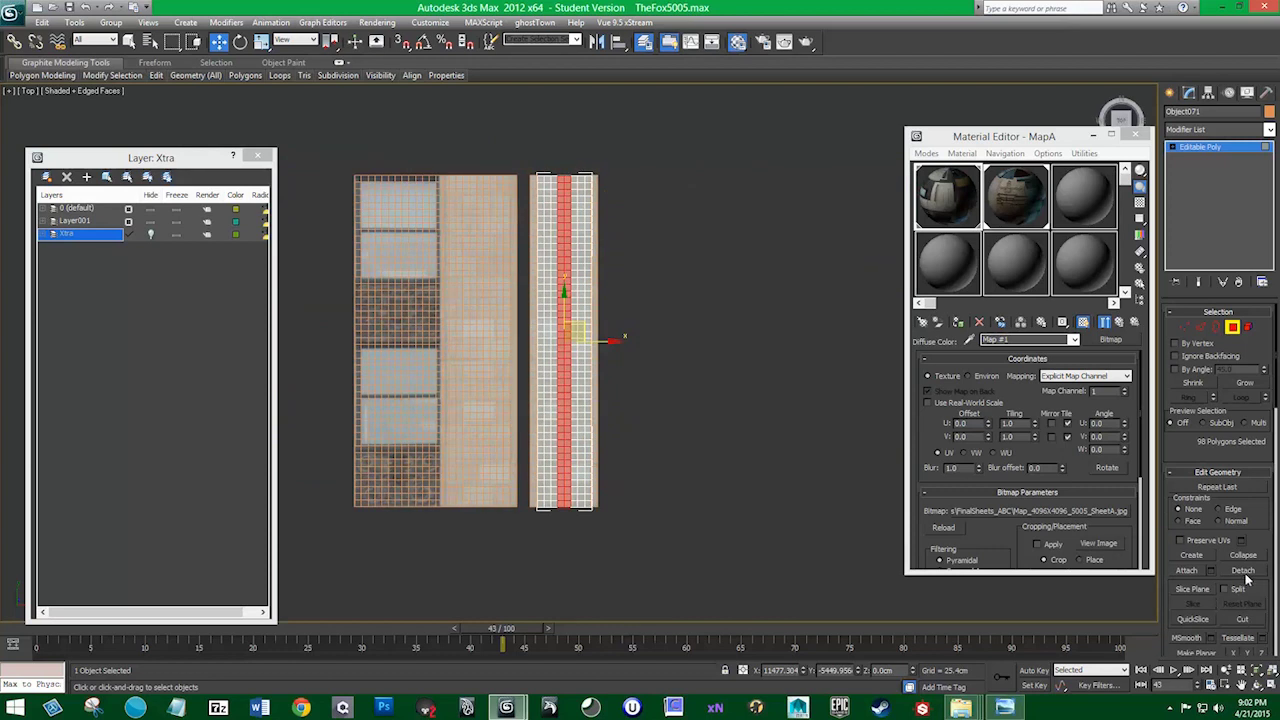
{"action": "left_click", "coordinate": [1242, 570]}
{"action": "left_click", "coordinate": [700, 371]}
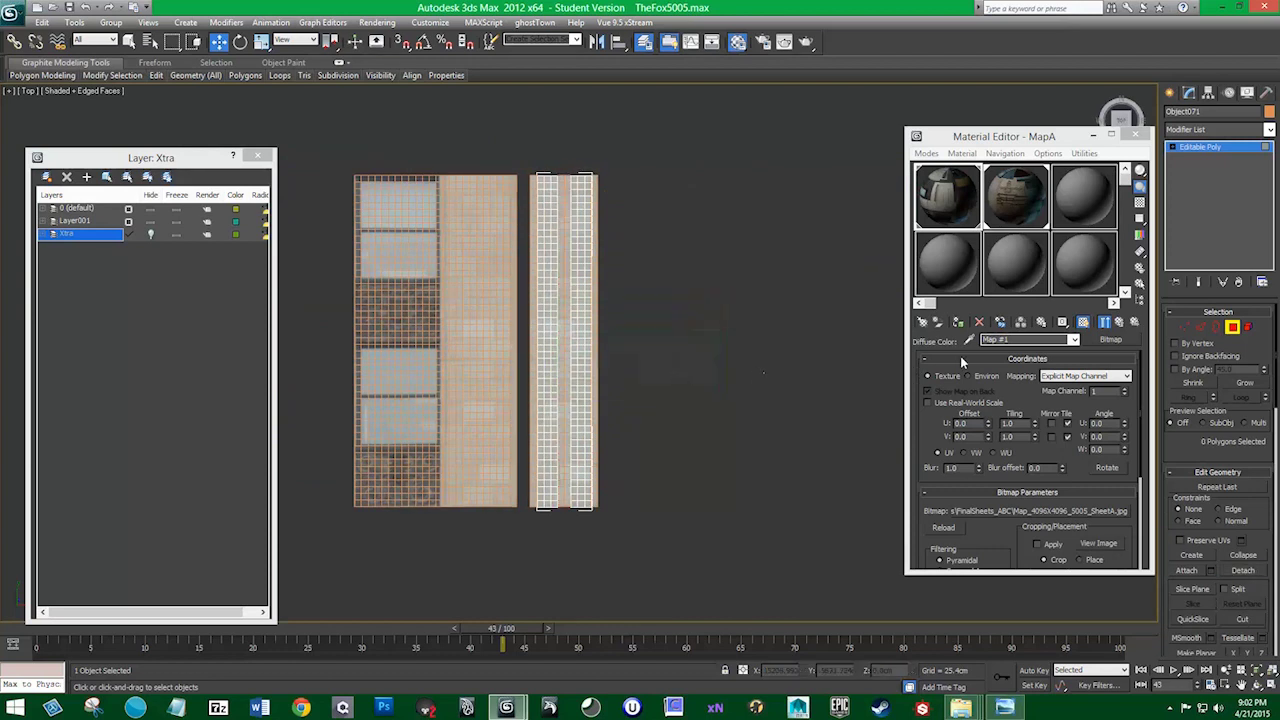
{"action": "left_click", "coordinate": [1232, 327]}
Move the detached thin strip beside the wide panel and select both thin strips
{"action": "middle_click_drag", "start_coordinate": [690, 300], "coordinate": [880, 304]}
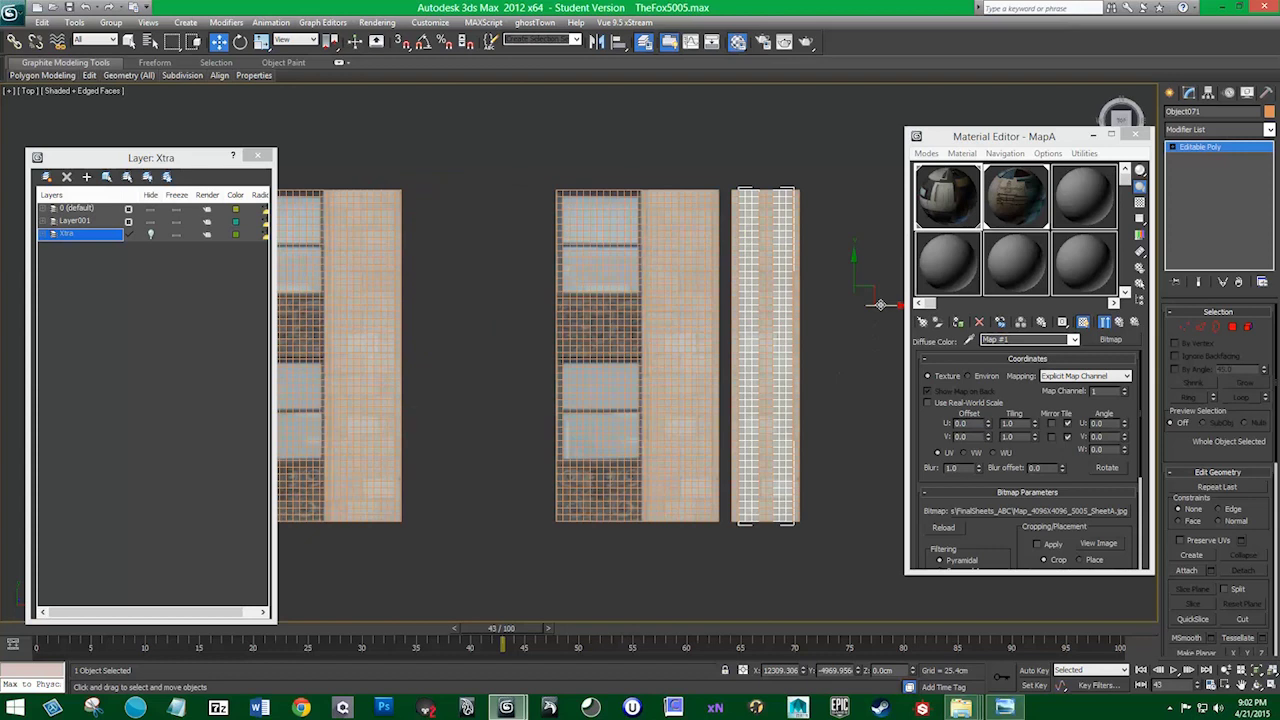
{"action": "left_click", "coordinate": [765, 330]}
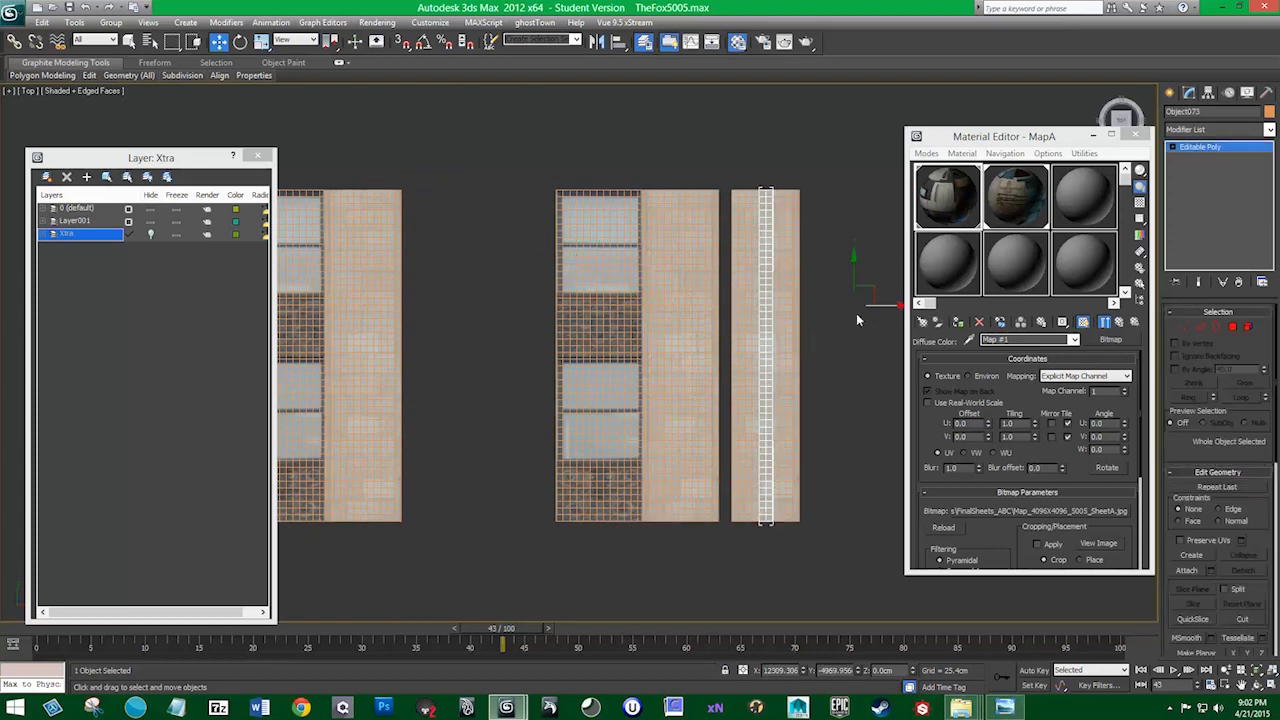
{"action": "left_click_drag", "start_coordinate": [897, 311], "coordinate": [184, 318]}
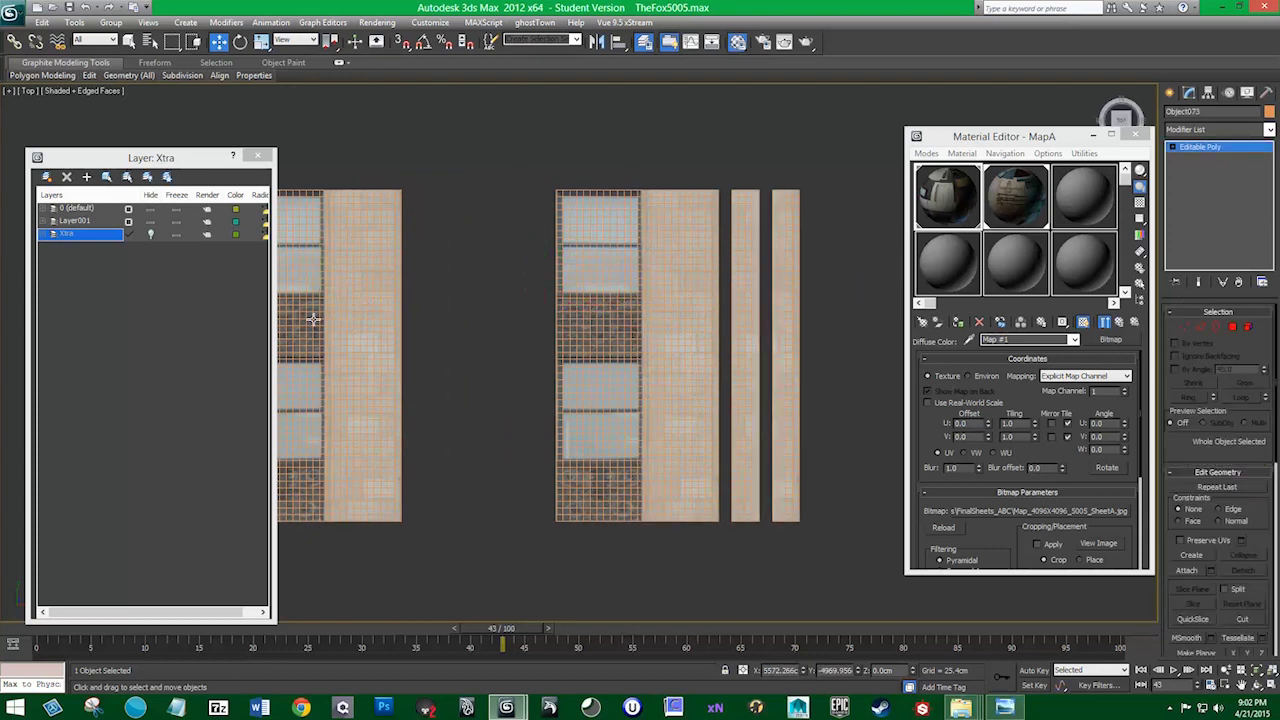
{"action": "middle_click_drag", "start_coordinate": [184, 318], "coordinate": [484, 320]}
{"action": "left_click", "coordinate": [430, 319]}
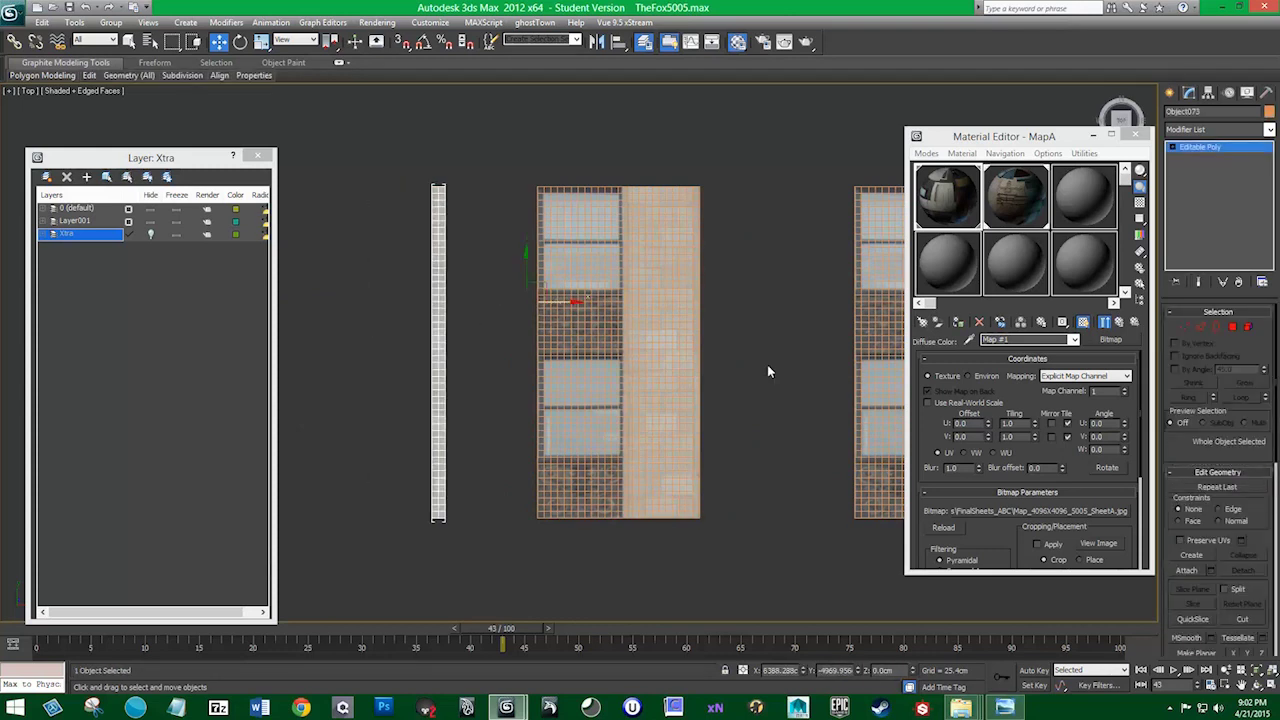
{"action": "left_click_drag", "start_coordinate": [352, 325], "coordinate": [744, 358]}
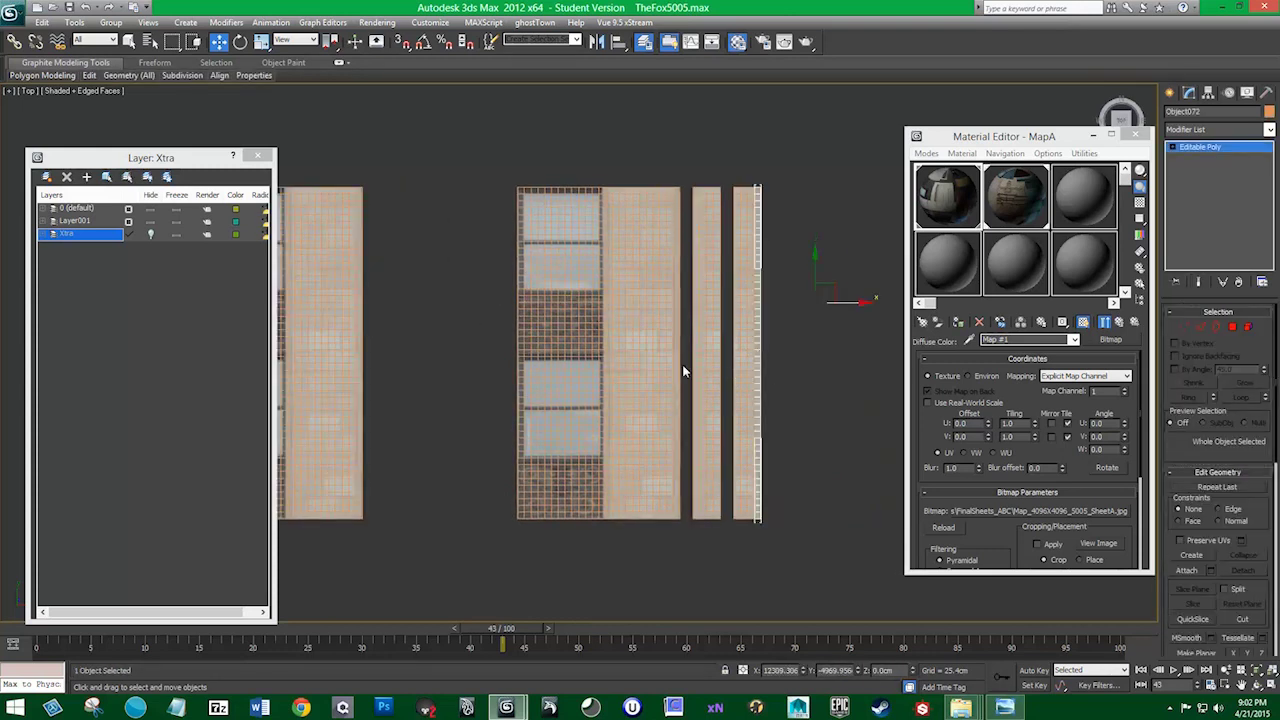
{"action": "left_click", "coordinate": [682, 364], "text": "ctrl"}
{"action": "left_click", "coordinate": [697, 381]}
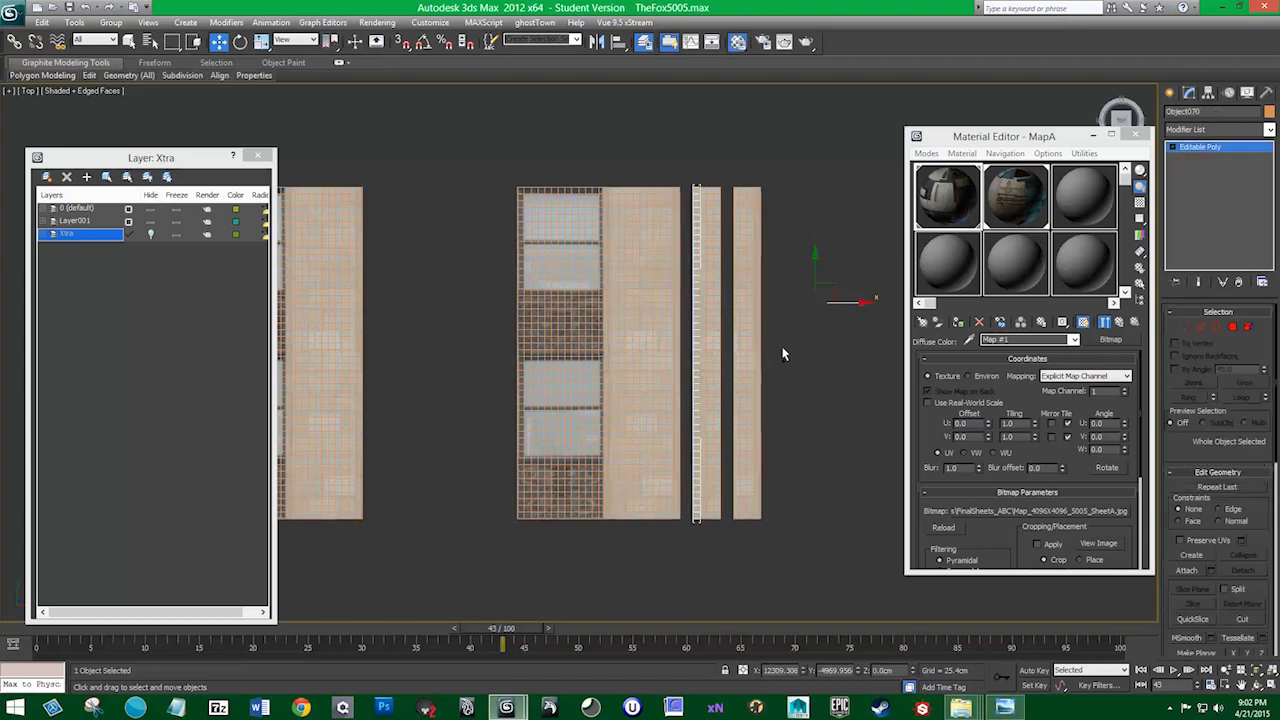
{"action": "left_click", "coordinate": [760, 365], "text": "ctrl"}
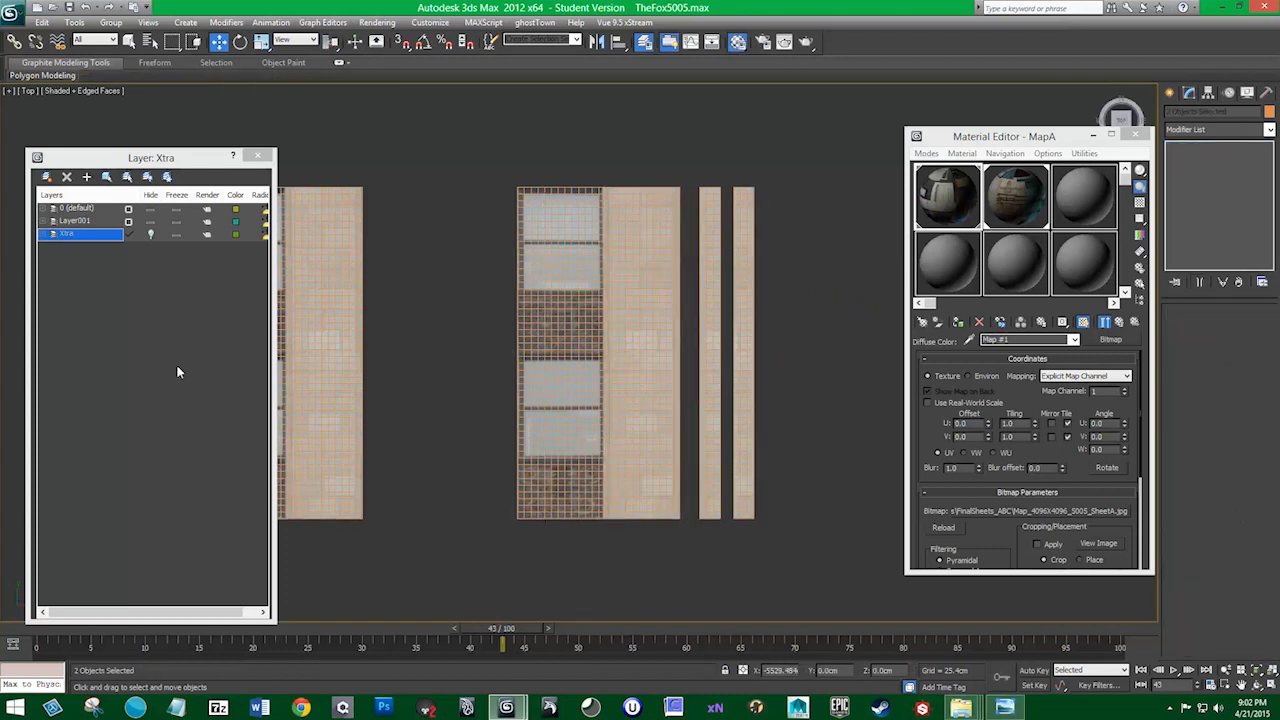
With snaps on, snap the third and leftmost thin strips against the wide strip
{"action": "left_click_drag", "start_coordinate": [762, 355], "coordinate": [518, 360]}
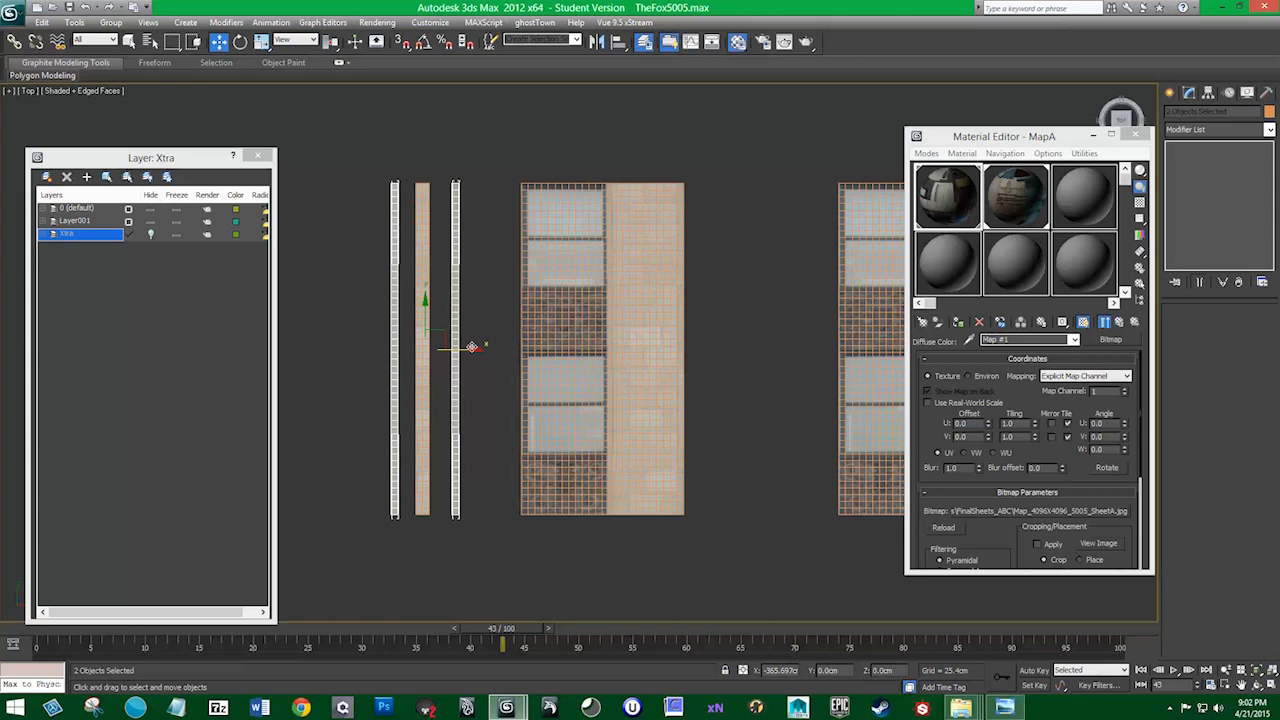
{"action": "scroll", "coordinate": [472, 346], "scroll_direction": "up", "scroll_amount": 3}
{"action": "scroll", "coordinate": [534, 366], "scroll_direction": "up", "scroll_amount": 2}
{"action": "left_click", "coordinate": [534, 366]}
{"action": "scroll", "coordinate": [480, 389], "scroll_direction": "up", "scroll_amount": 3}
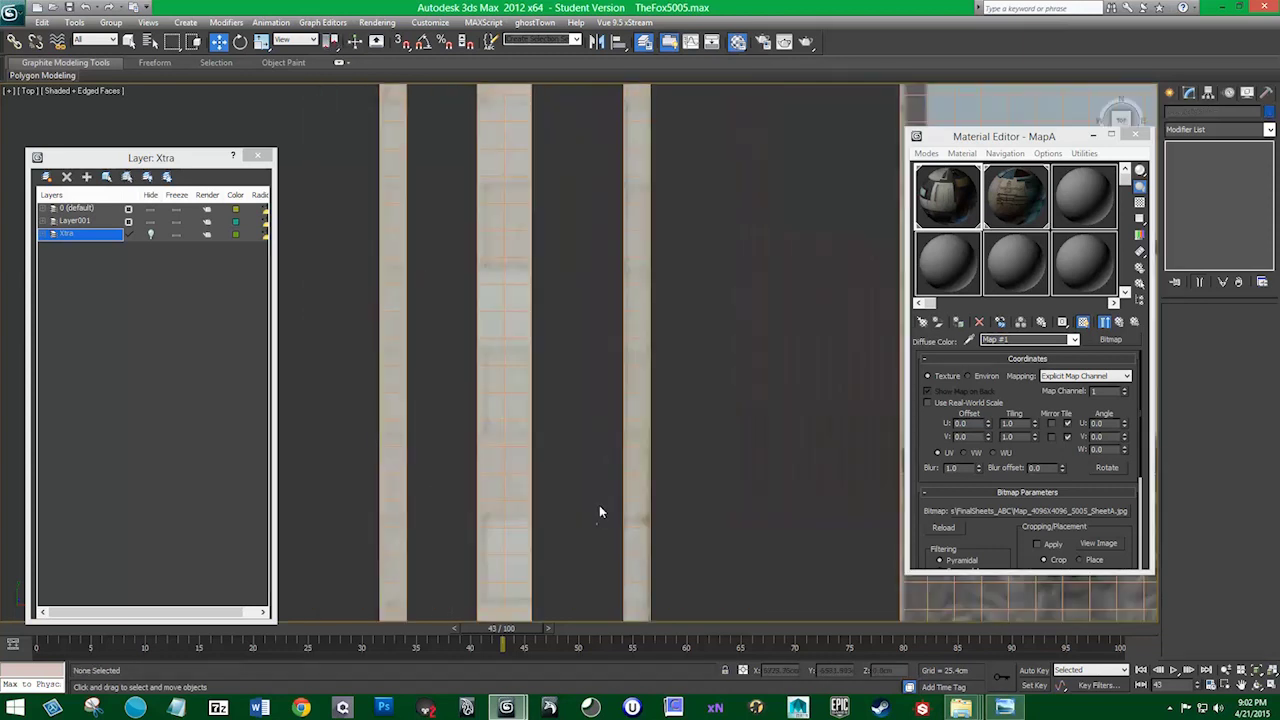
{"action": "scroll", "coordinate": [590, 322], "scroll_direction": "down", "scroll_amount": 2}
{"action": "left_click", "coordinate": [606, 400]}
{"action": "key", "text": "s"}
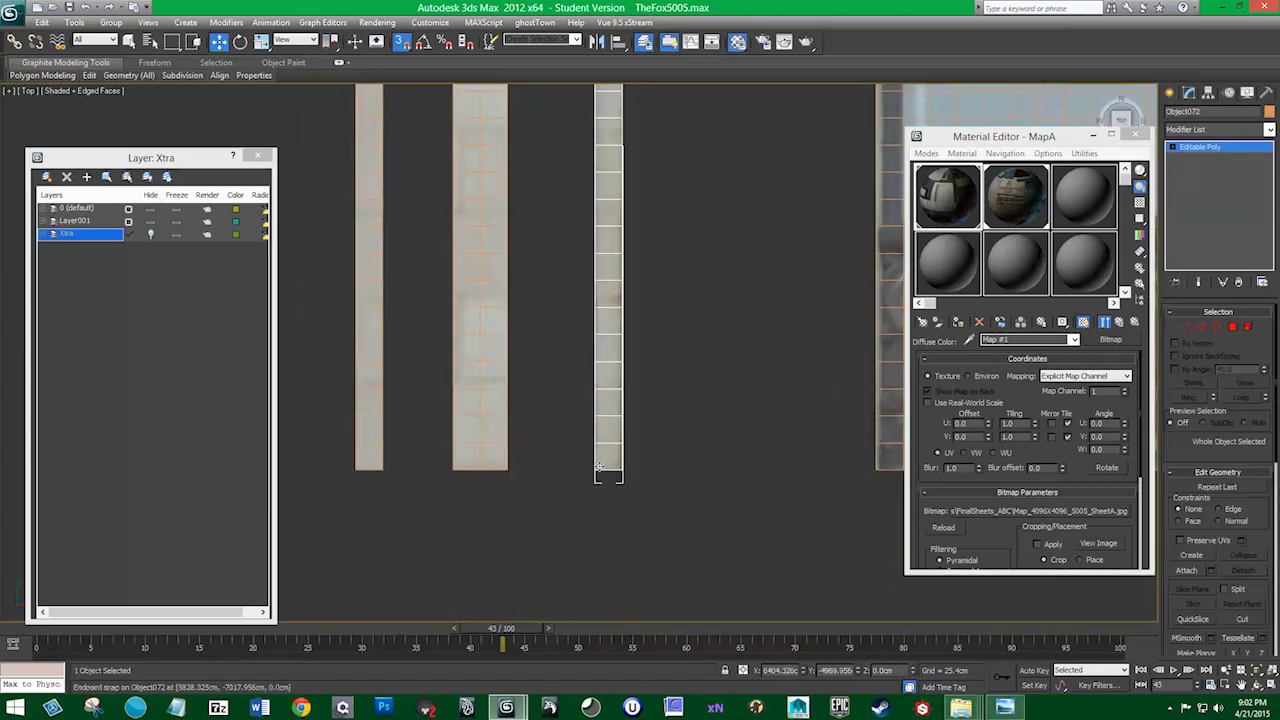
{"action": "left_click_drag", "start_coordinate": [596, 473], "coordinate": [508, 472]}
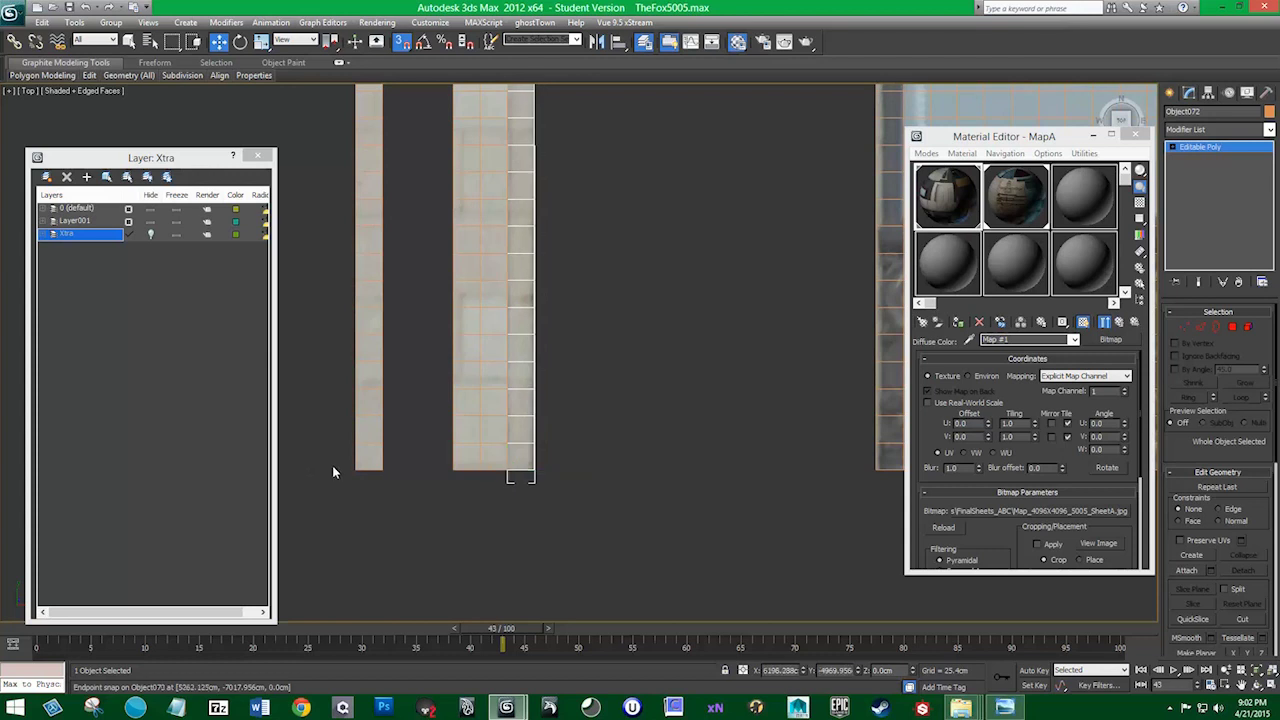
{"action": "left_click", "coordinate": [370, 465]}
{"action": "left_click_drag", "start_coordinate": [380, 472], "coordinate": [443, 471]}
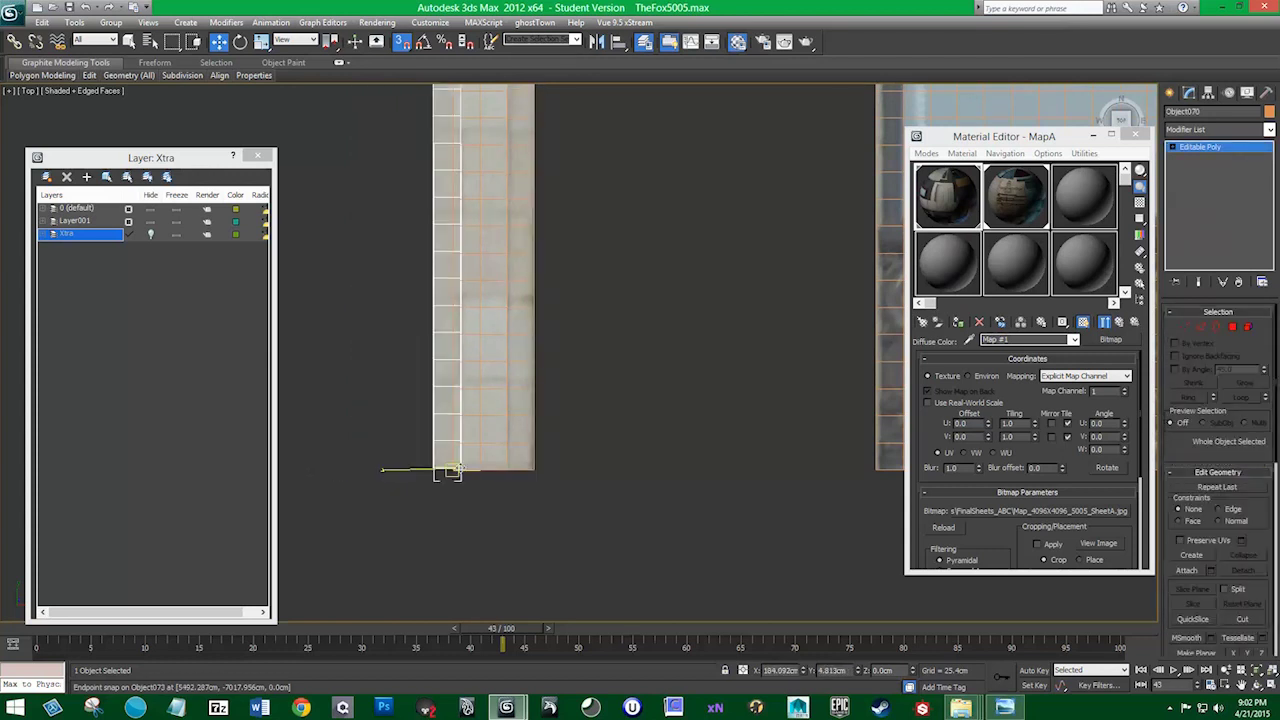
{"action": "scroll", "coordinate": [376, 430], "scroll_direction": "up", "scroll_amount": 2}
Snap the three adjoining strips onto the window panel's edge and turn off Edged Faces
{"action": "middle_click_drag", "start_coordinate": [376, 430], "coordinate": [402, 485]}
{"action": "left_click_drag", "start_coordinate": [320, 456], "coordinate": [402, 514], "text": "ctrl"}
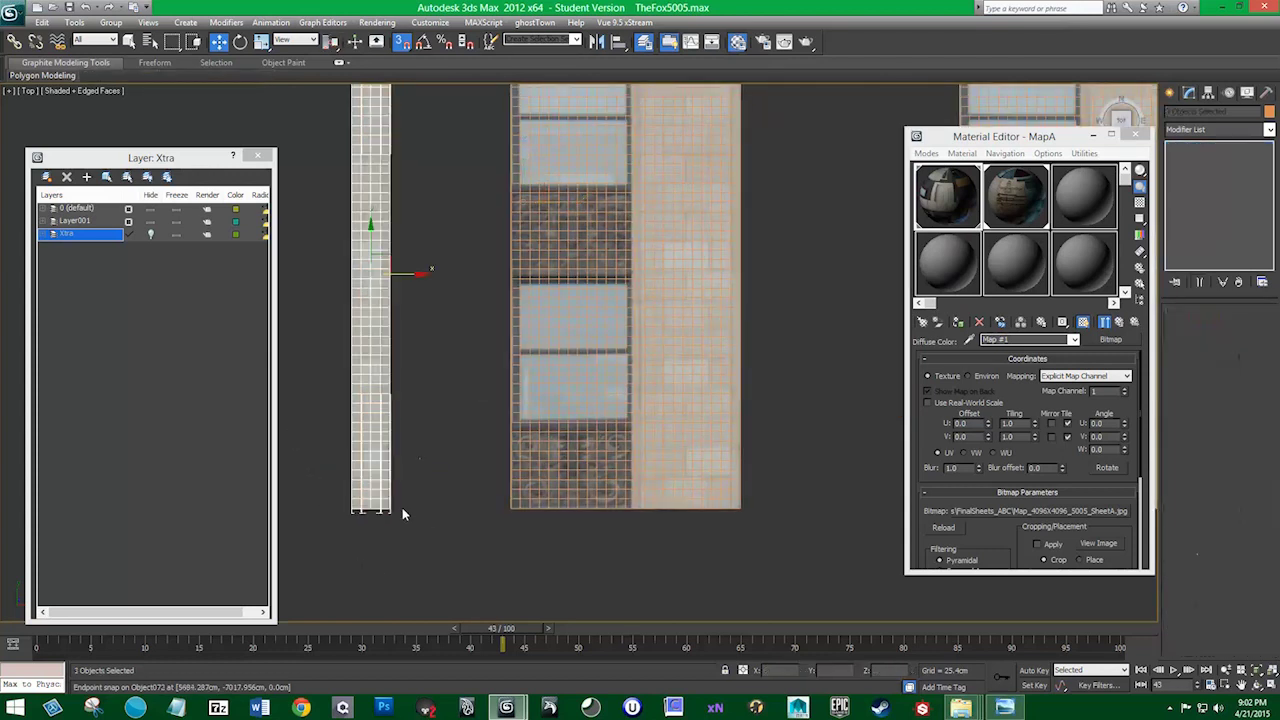
{"action": "left_click", "coordinate": [391, 504]}
{"action": "key", "text": "ctrl+z"}
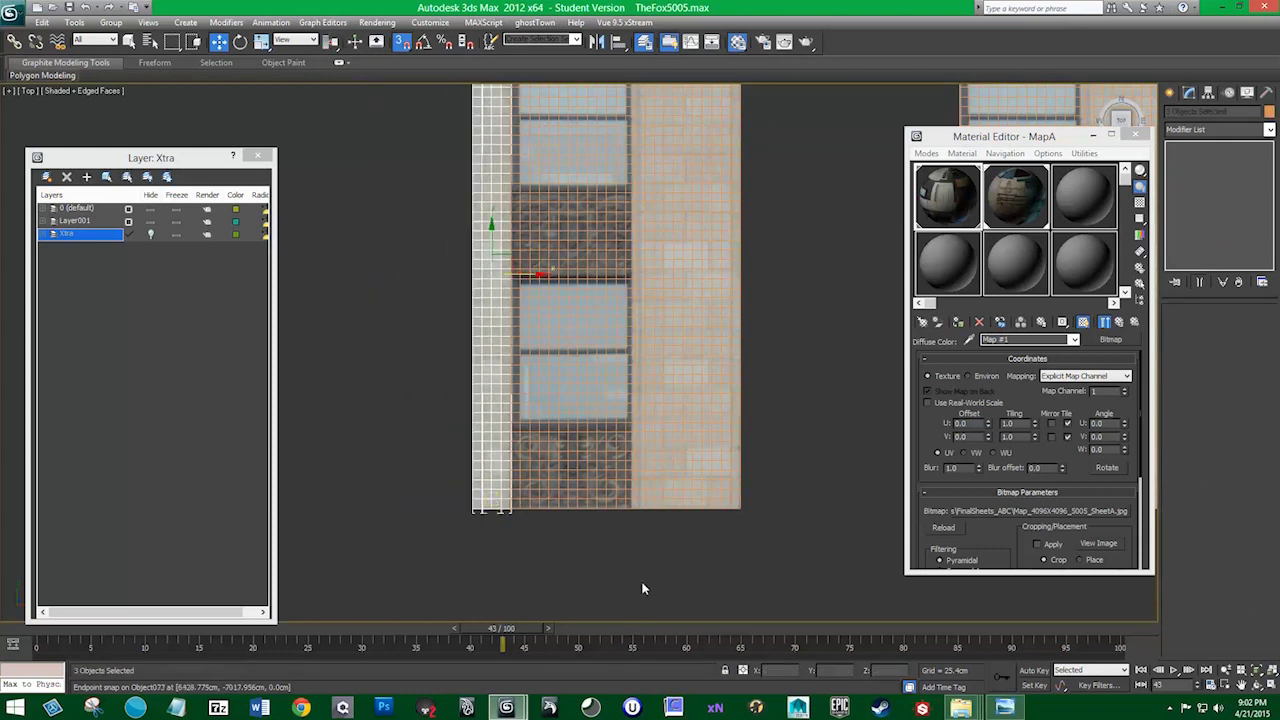
{"action": "left_click_drag", "start_coordinate": [389, 508], "coordinate": [510, 508]}
{"action": "left_click", "coordinate": [434, 300]}
{"action": "key", "text": "F4"}
{"action": "middle_click_drag", "start_coordinate": [434, 300], "coordinate": [460, 418]}
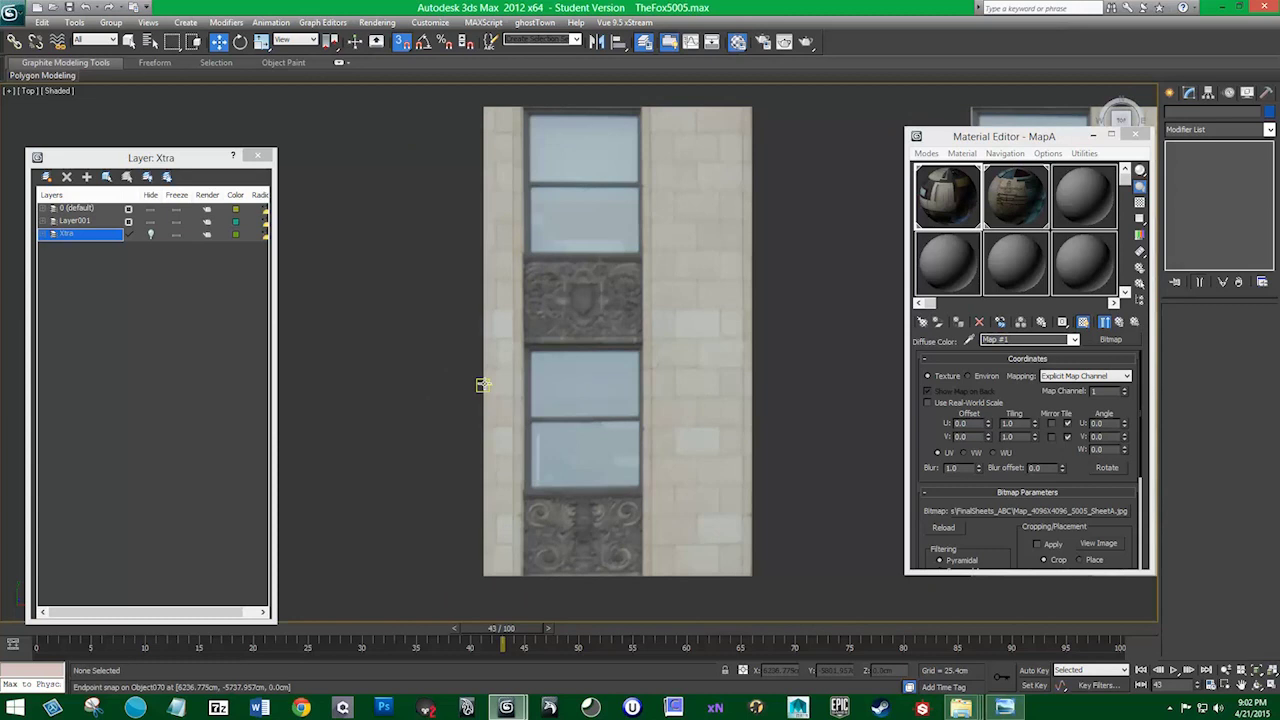
Select the thin border strip beside the window column
{"action": "left_click", "coordinate": [485, 398]}
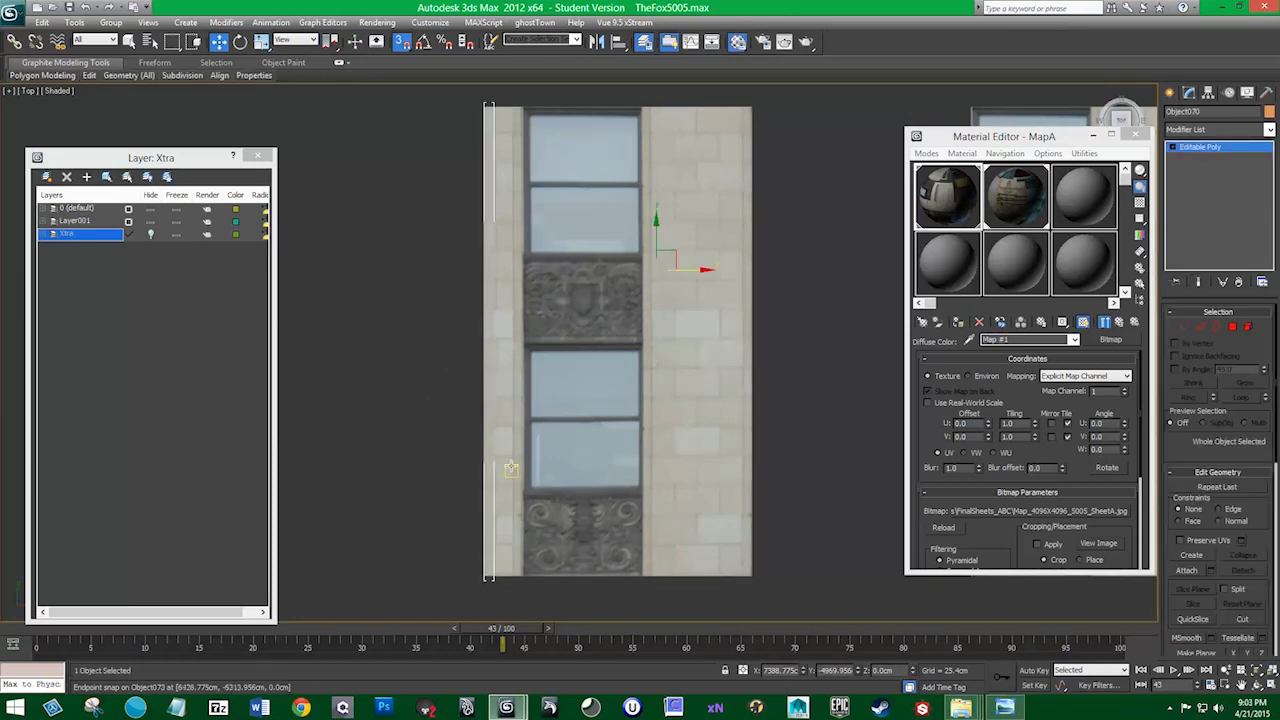
{"action": "mouse_move", "coordinate": [483, 404]}
{"action": "middle_mouse_down"}
{"action": "mouse_move", "coordinate": [352, 376]}
{"action": "mouse_move", "coordinate": [521, 343]}
{"action": "middle_mouse_up"}
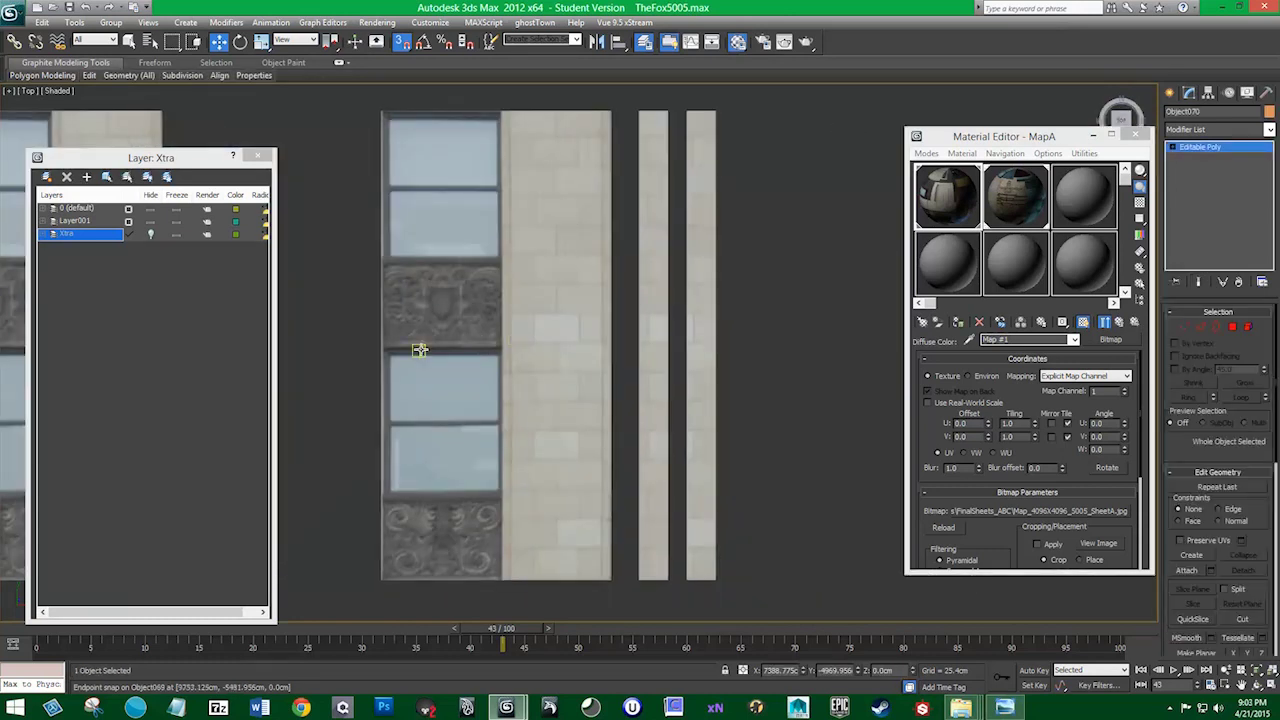
{"action": "mouse_move", "coordinate": [420, 349]}
{"action": "middle_mouse_down"}
{"action": "mouse_move", "coordinate": [491, 354]}
{"action": "mouse_move", "coordinate": [449, 354]}
{"action": "mouse_move", "coordinate": [638, 326]}
{"action": "mouse_move", "coordinate": [608, 340]}
{"action": "middle_mouse_up"}
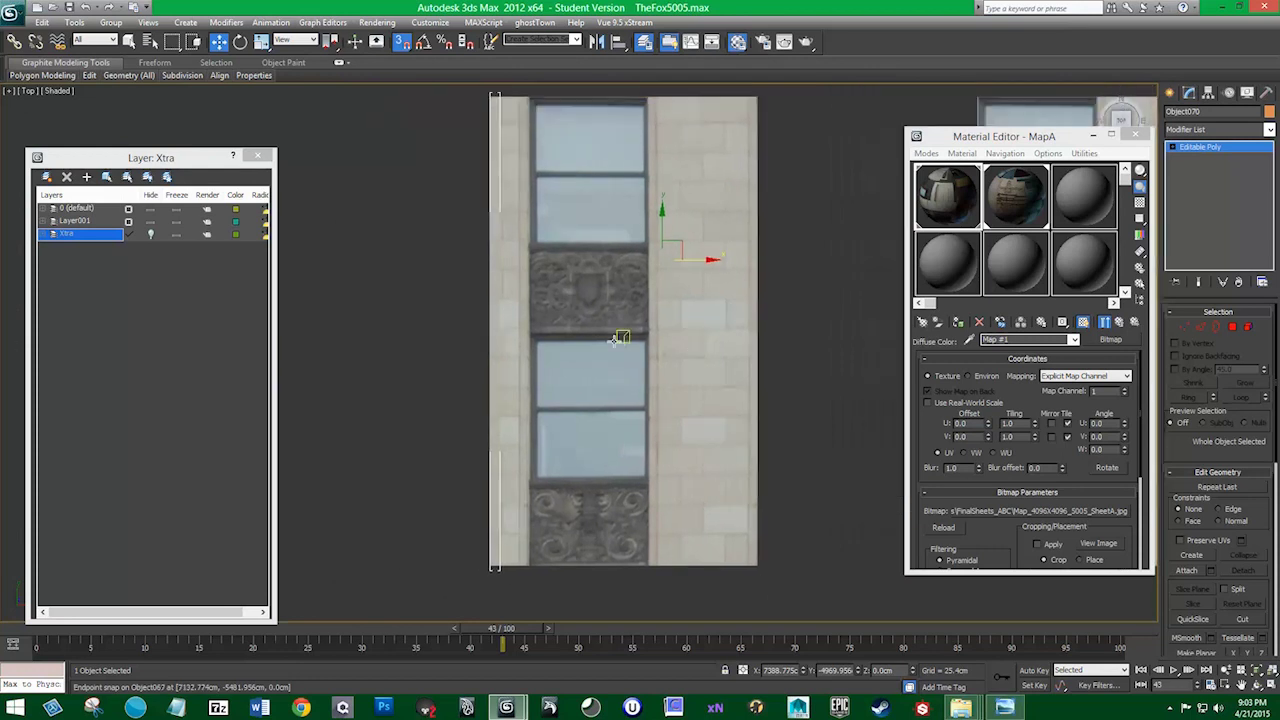
{"action": "left_click", "coordinate": [532, 408]}
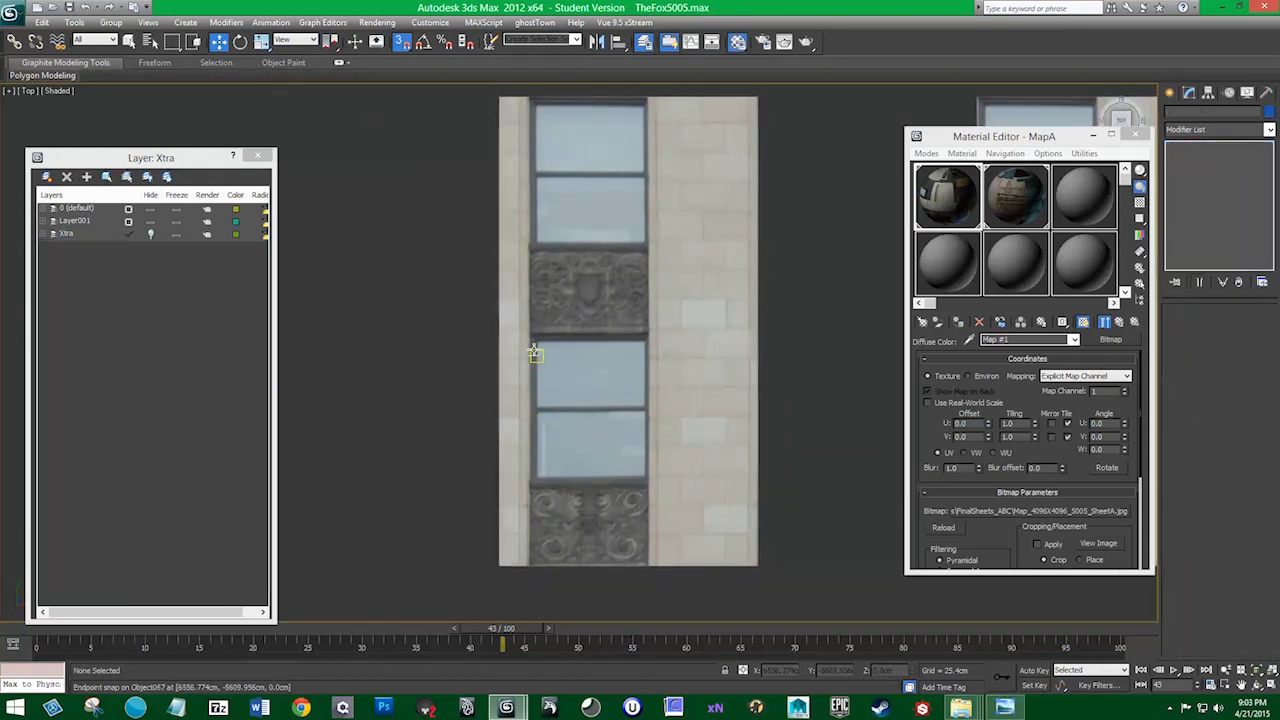
{"action": "left_click", "coordinate": [518, 362]}
Clone the strip, mirror the copy, and snap it onto the column's left edge
{"action": "key", "text": "s"}
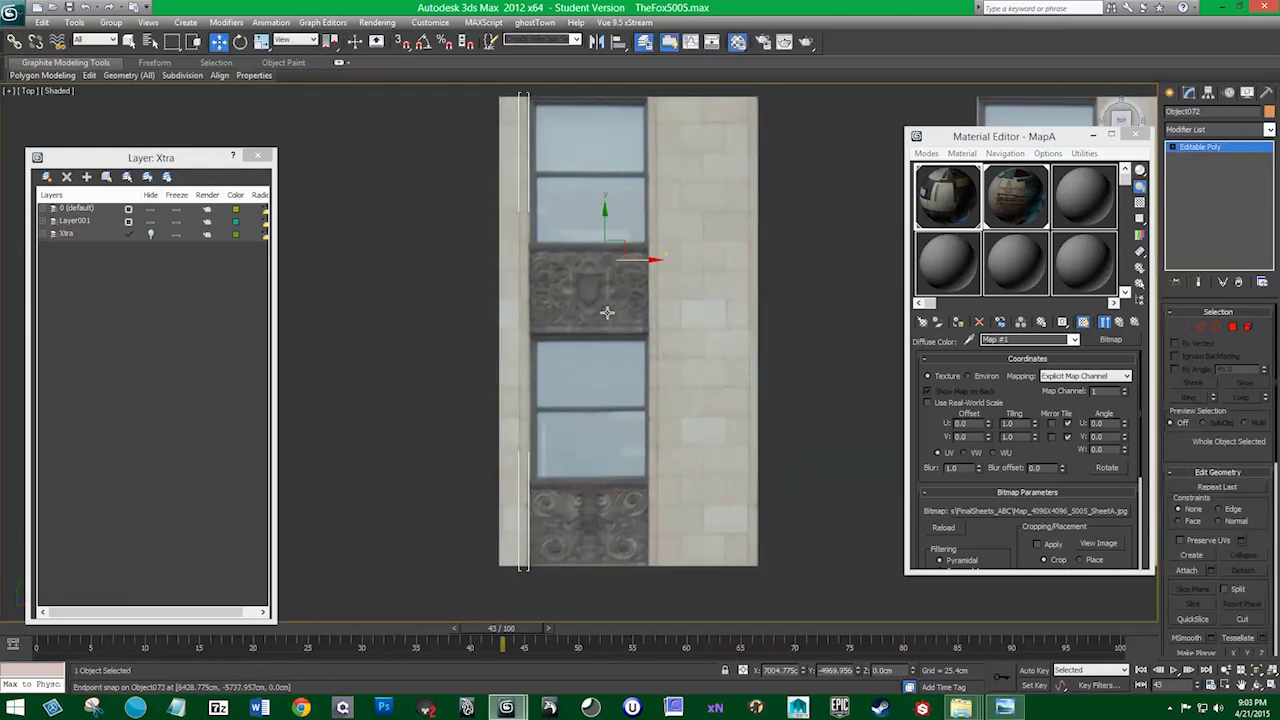
{"action": "left_click_drag", "start_coordinate": [652, 260], "coordinate": [508, 260], "text": "shift"}
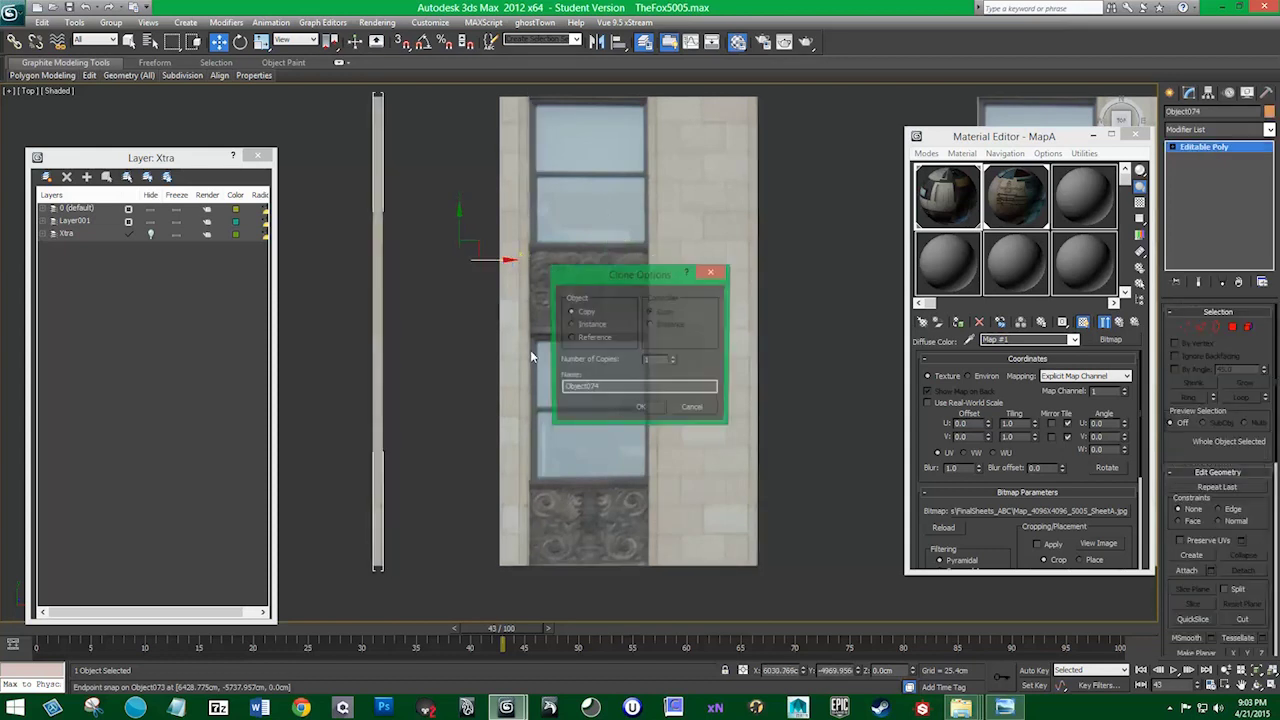
{"action": "left_click", "coordinate": [597, 42]}
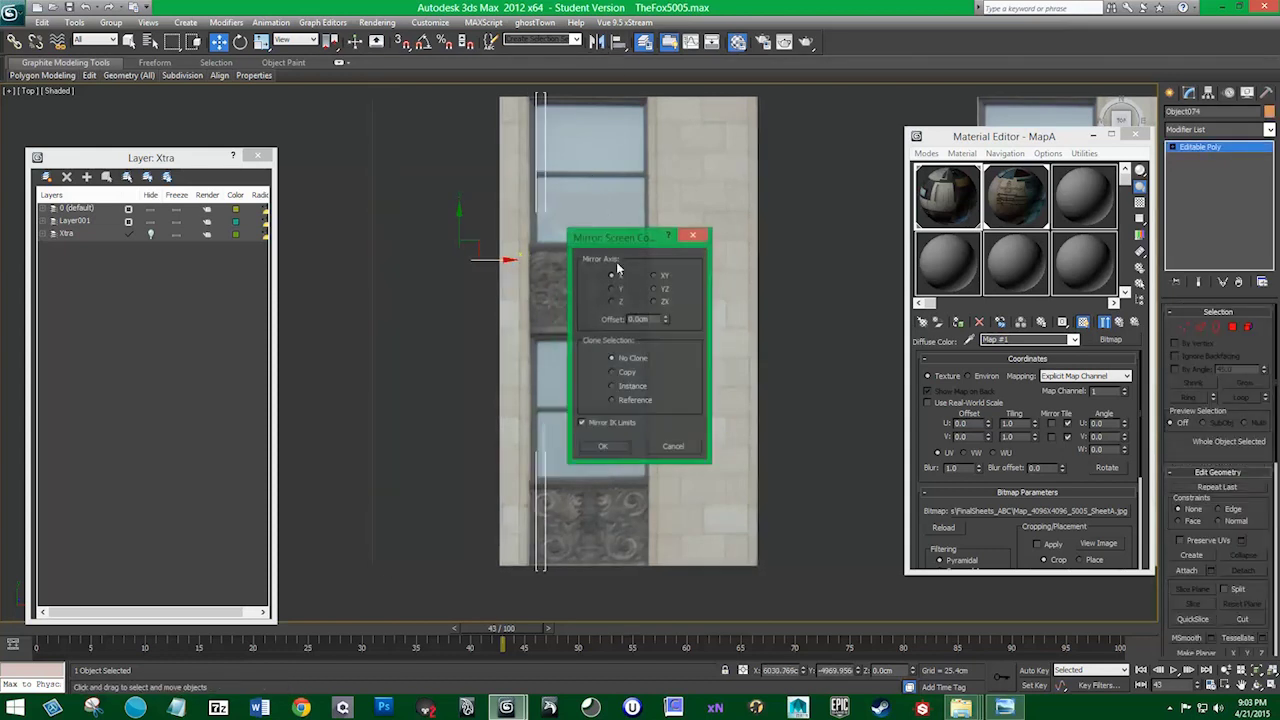
{"action": "left_click", "coordinate": [603, 447]}
{"action": "left_click_drag", "start_coordinate": [508, 260], "coordinate": [445, 258]}
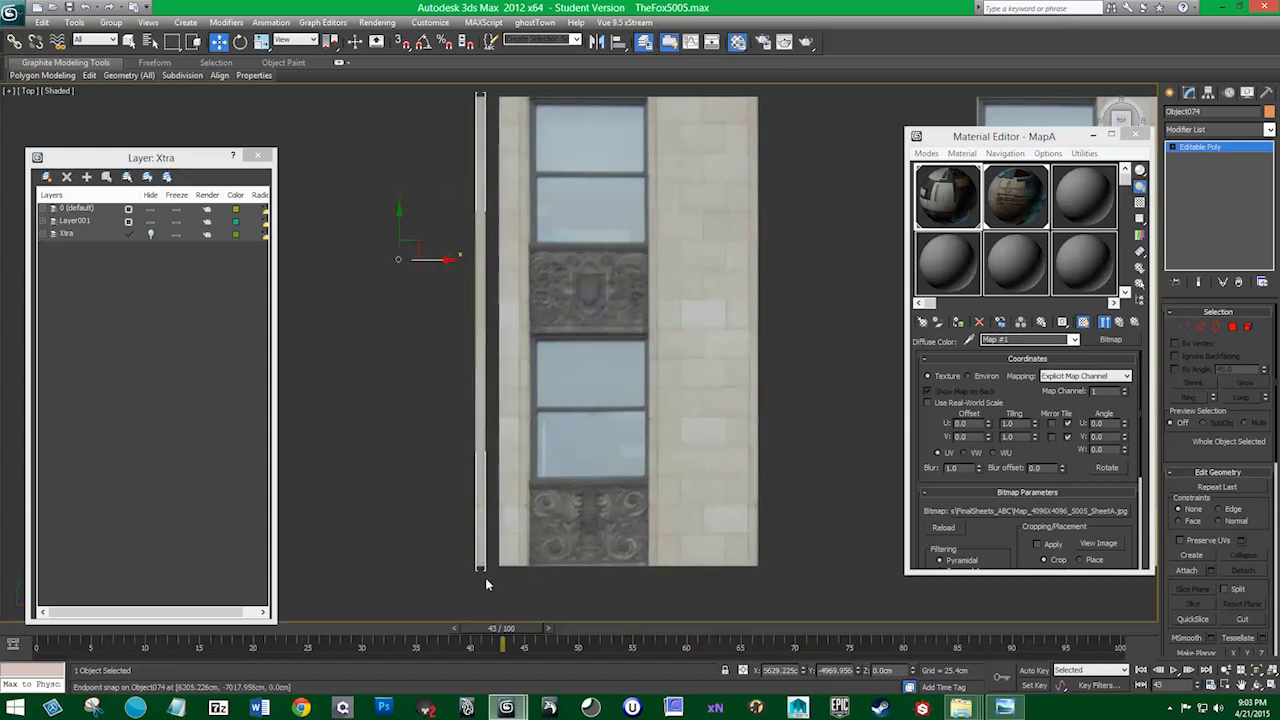
{"action": "key", "text": "s"}
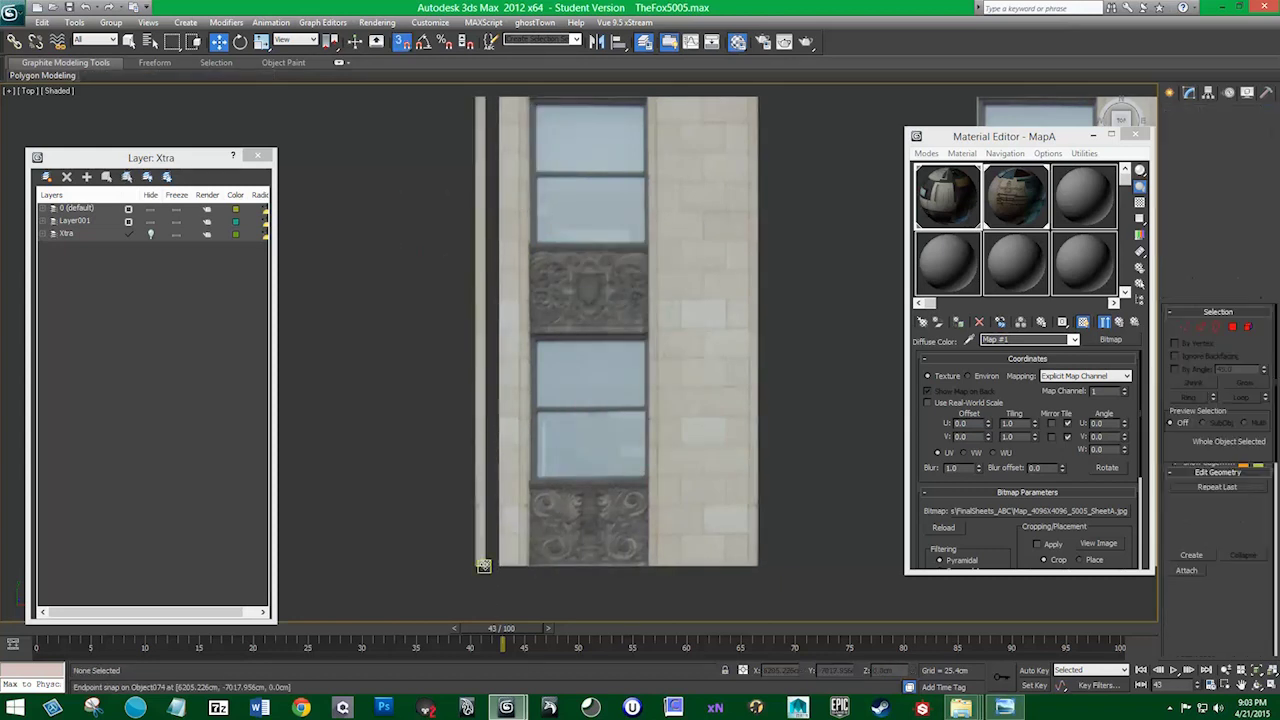
{"action": "left_click_drag", "start_coordinate": [484, 568], "coordinate": [497, 567]}
{"action": "left_click", "coordinate": [399, 492]}
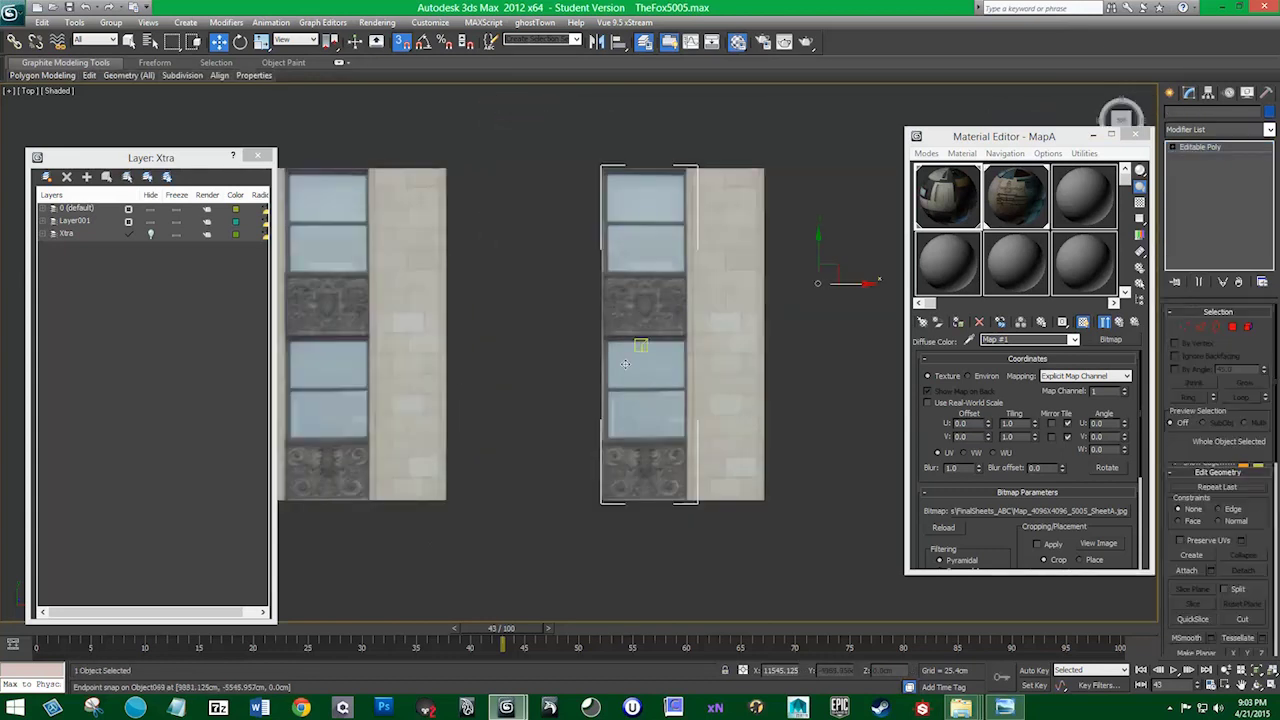
{"action": "scroll", "coordinate": [375, 363], "scroll_direction": "down", "scroll_amount": 3}
{"action": "scroll", "coordinate": [589, 384], "scroll_direction": "up", "scroll_amount": 2}
Box-select the window column's four pieces and Shift-drag a single copy alongside
{"action": "middle_click_drag", "start_coordinate": [589, 384], "coordinate": [776, 432]}
{"action": "scroll", "coordinate": [742, 438], "scroll_direction": "down", "scroll_amount": 1}
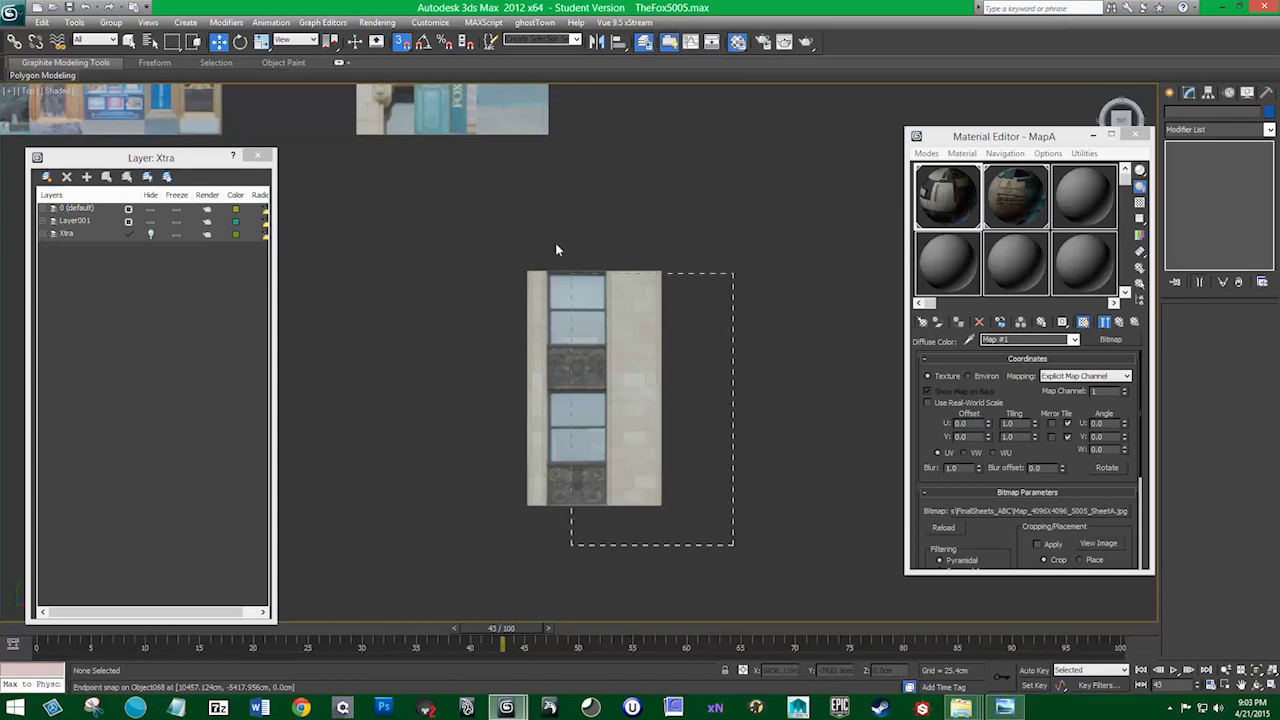
{"action": "left_click_drag", "start_coordinate": [733, 545], "coordinate": [557, 250]}
{"action": "middle_click_drag", "start_coordinate": [607, 533], "coordinate": [620, 513]}
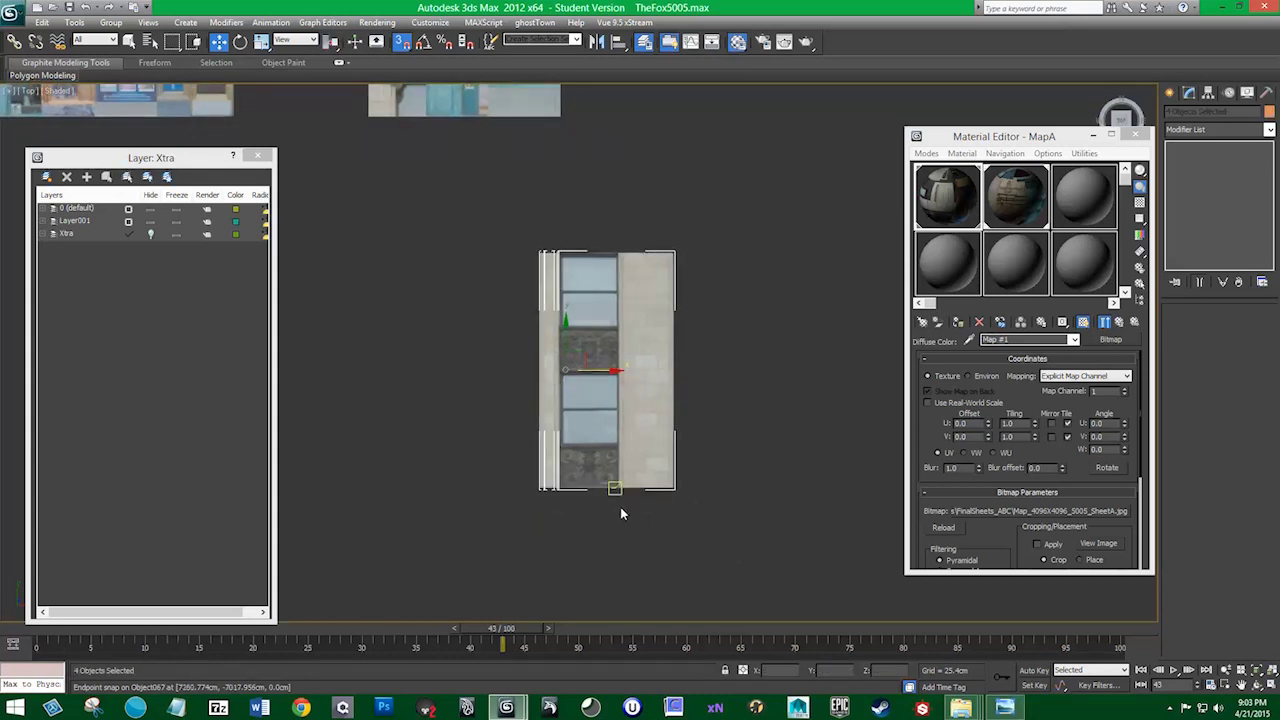
{"action": "scroll", "coordinate": [646, 521], "scroll_direction": "down", "scroll_amount": 1}
{"action": "scroll", "coordinate": [682, 478], "scroll_direction": "up", "scroll_amount": 2}
{"action": "scroll", "coordinate": [700, 480], "scroll_direction": "up", "scroll_amount": 2}
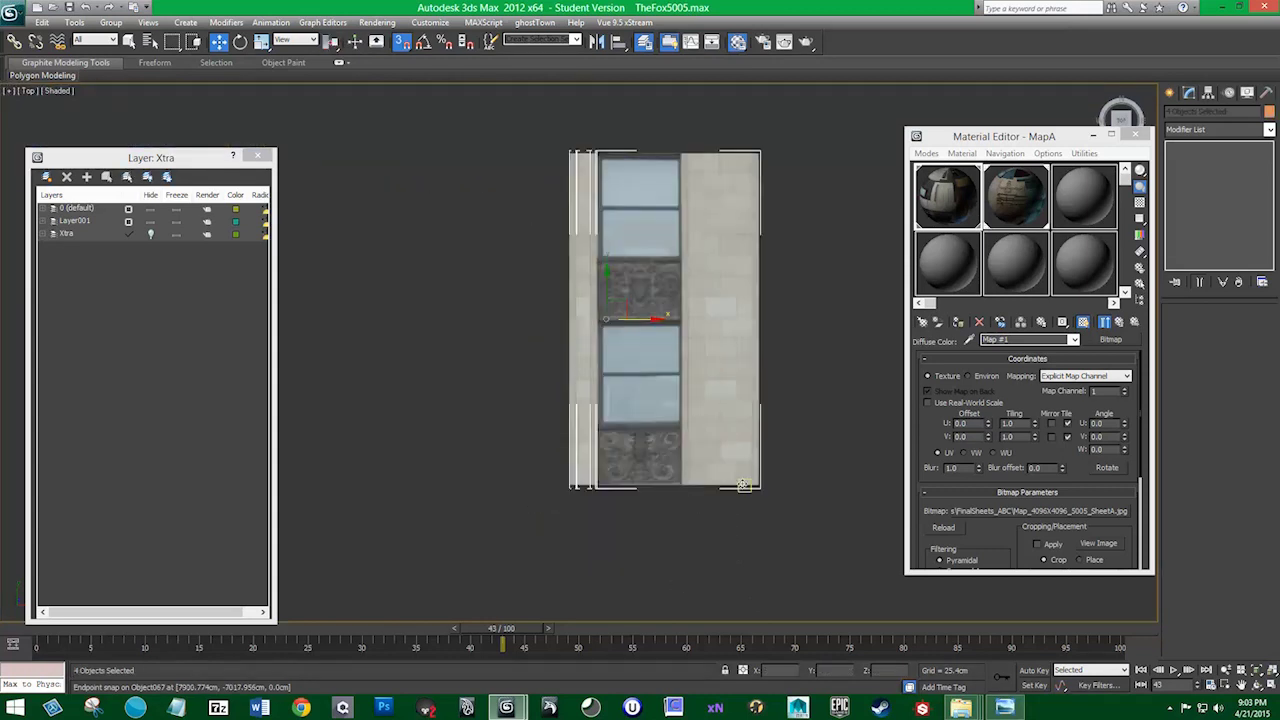
{"action": "scroll", "coordinate": [746, 491], "scroll_direction": "up", "scroll_amount": 2}
{"action": "middle_click_drag", "start_coordinate": [746, 491], "coordinate": [628, 462]}
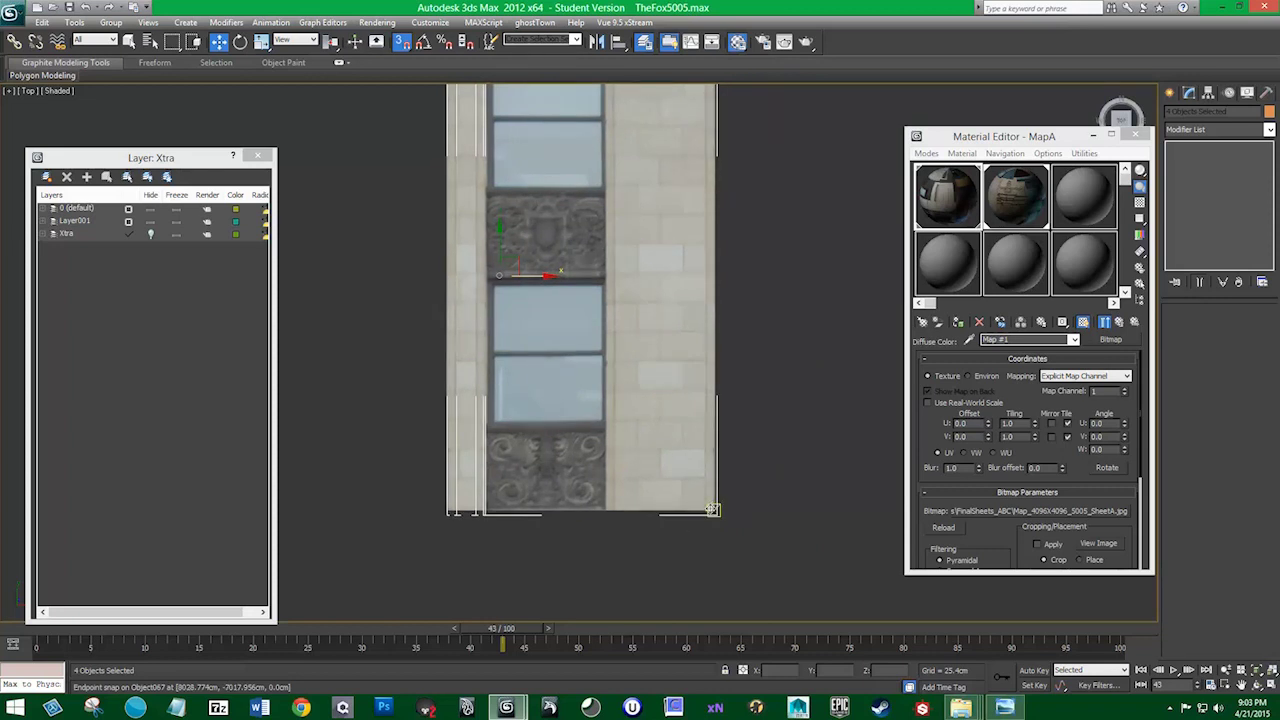
{"action": "left_click_drag", "start_coordinate": [712, 510], "coordinate": [447, 512]}
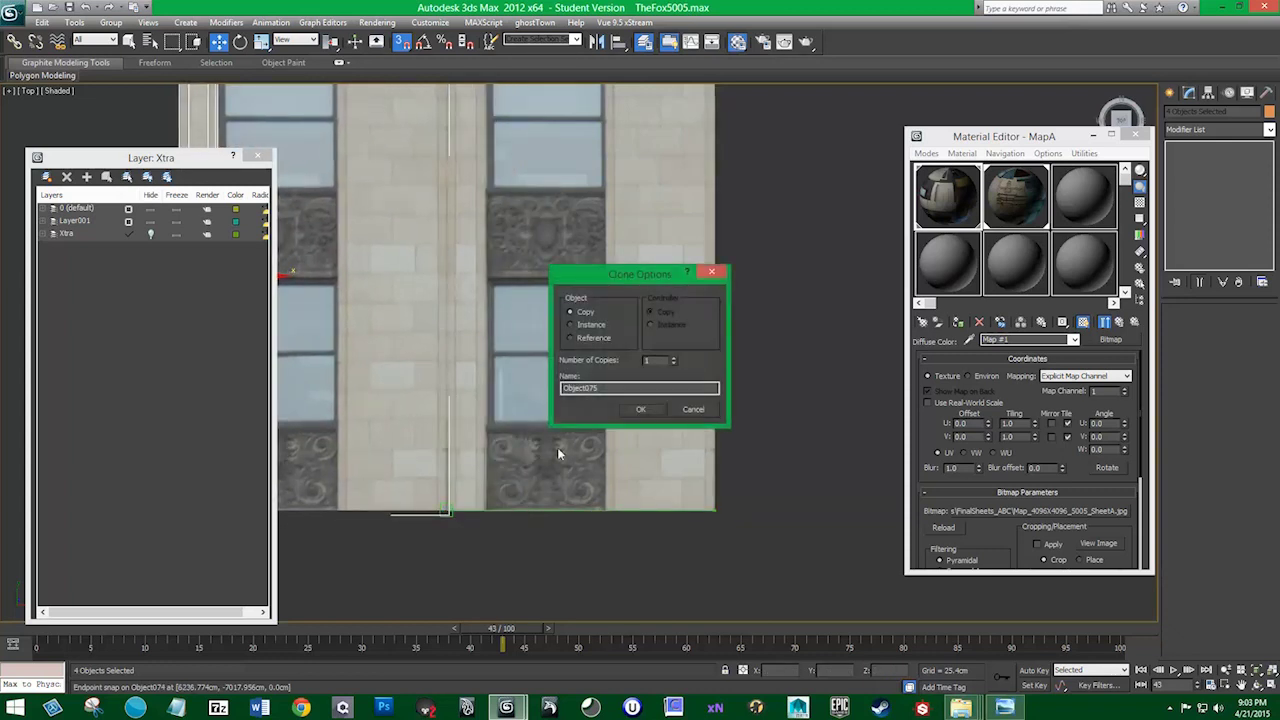
{"action": "left_click", "coordinate": [637, 412]}
With snaps off, push the left column flush against the right one
{"action": "middle_click_drag", "start_coordinate": [477, 433], "coordinate": [597, 433]}
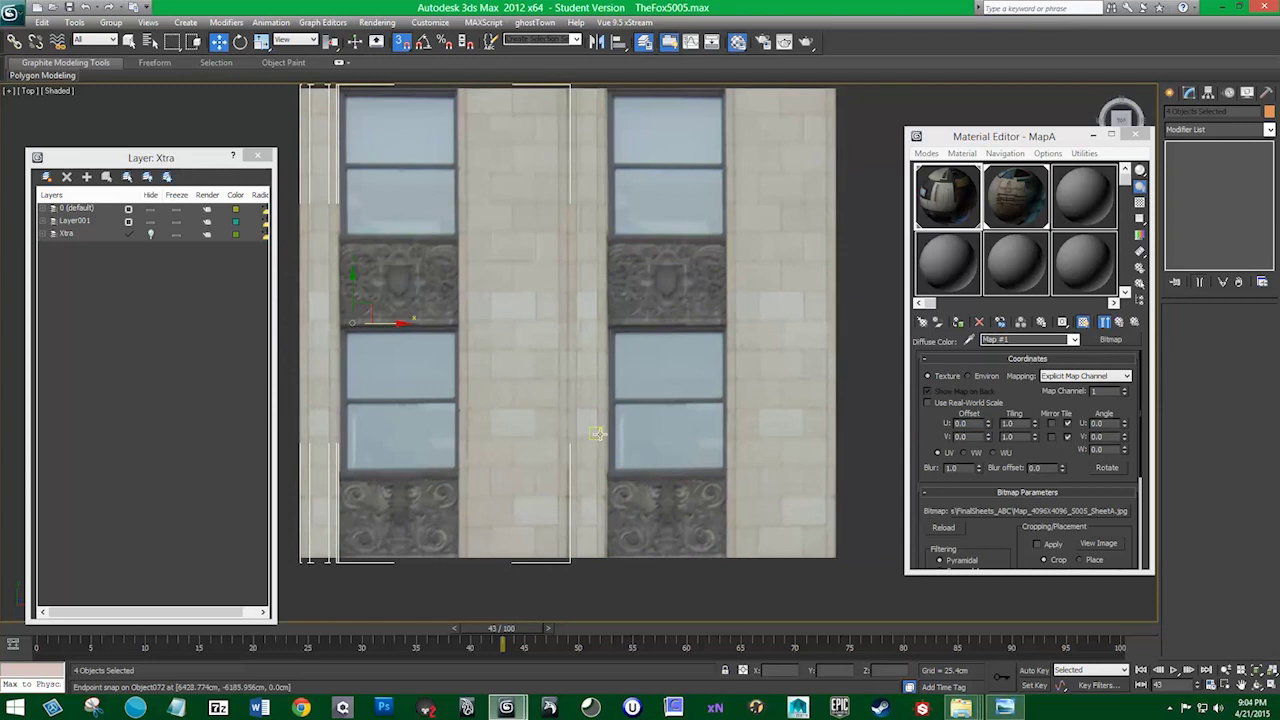
{"action": "key", "text": "s"}
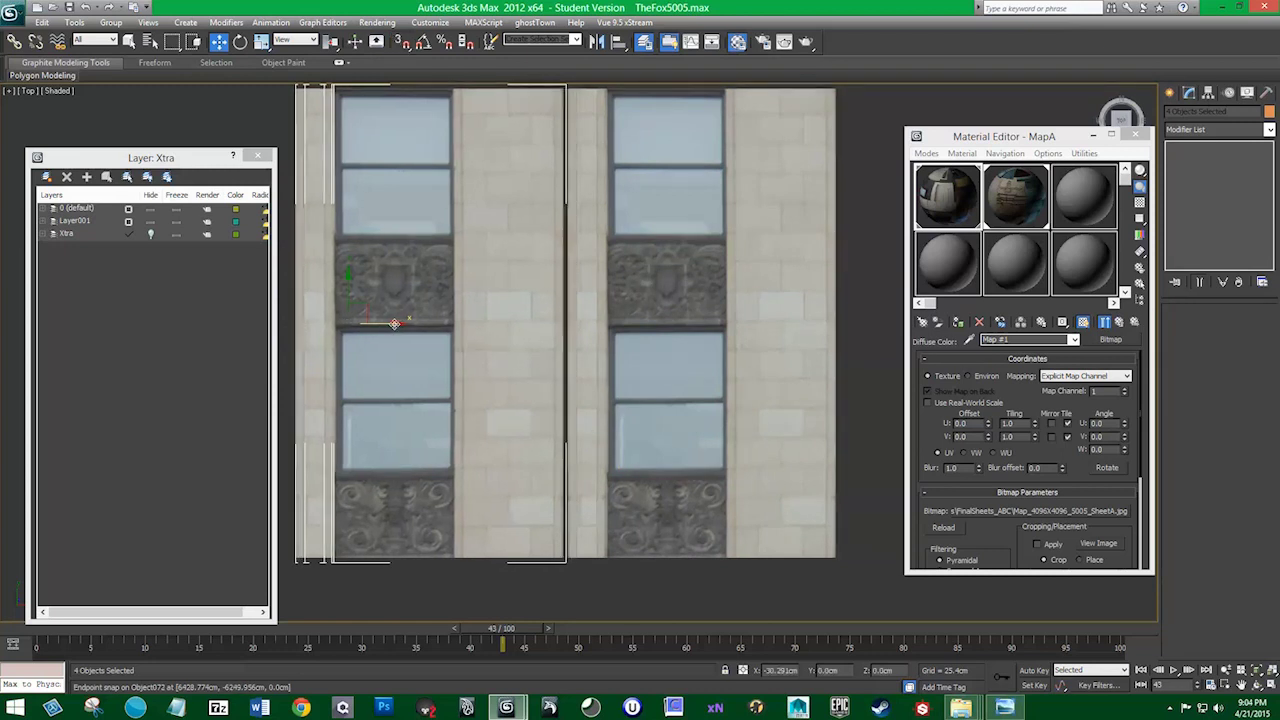
{"action": "left_click_drag", "start_coordinate": [398, 328], "coordinate": [375, 328]}
{"action": "left_click", "coordinate": [569, 338]}
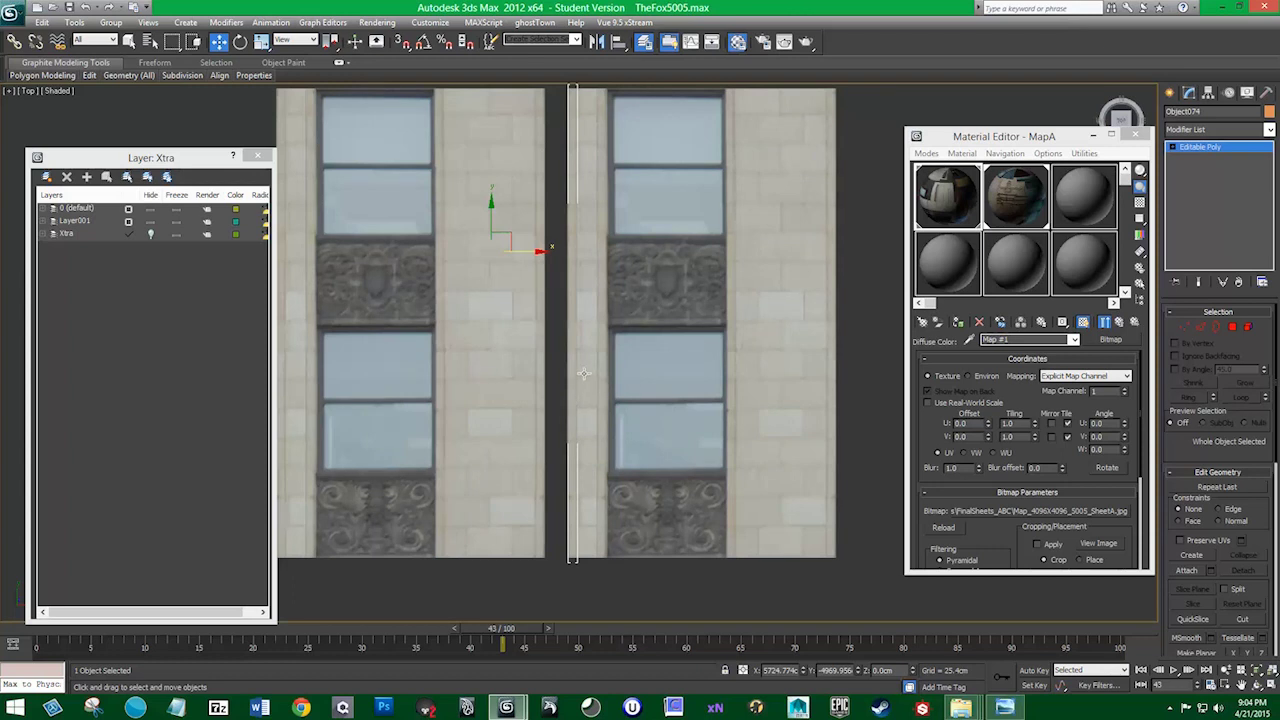
{"action": "scroll", "coordinate": [584, 374], "scroll_direction": "down", "scroll_amount": 2}
{"action": "left_click", "coordinate": [561, 518]}
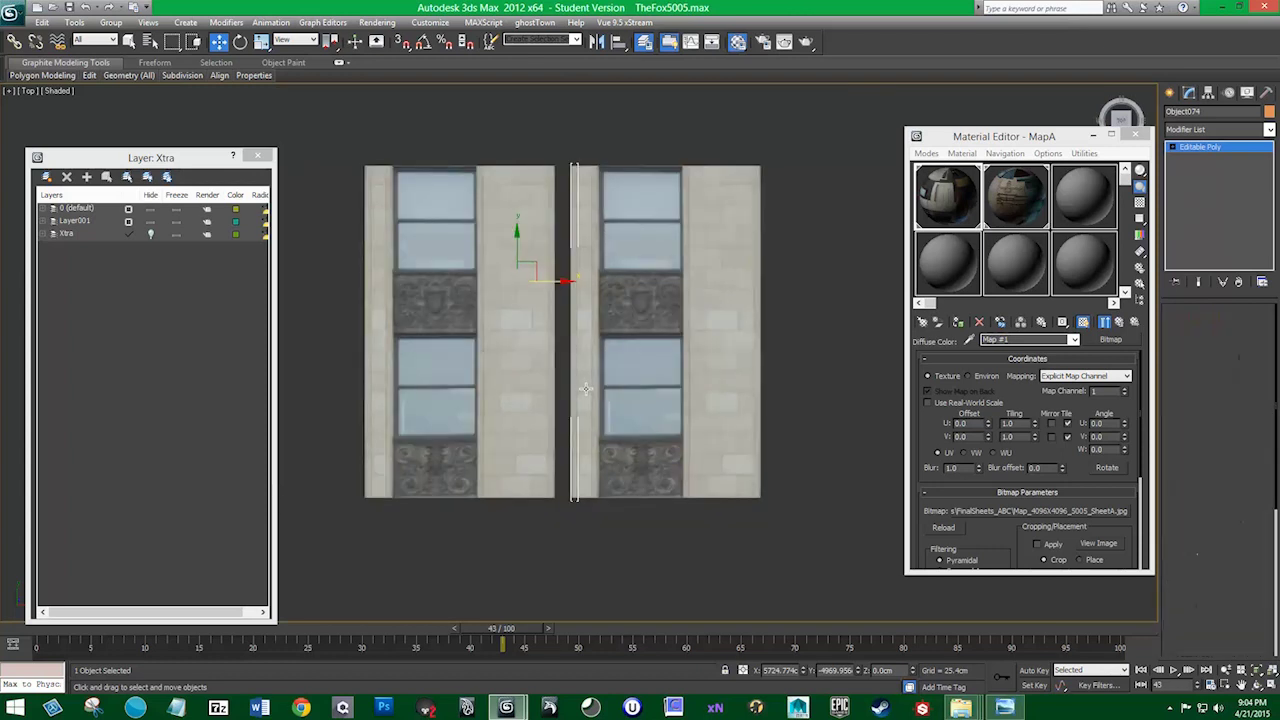
{"action": "left_click_drag", "start_coordinate": [561, 518], "coordinate": [329, 443]}
{"action": "scroll", "coordinate": [567, 520], "scroll_direction": "up", "scroll_amount": 2}
{"action": "scroll", "coordinate": [567, 520], "scroll_direction": "up", "scroll_amount": 3}
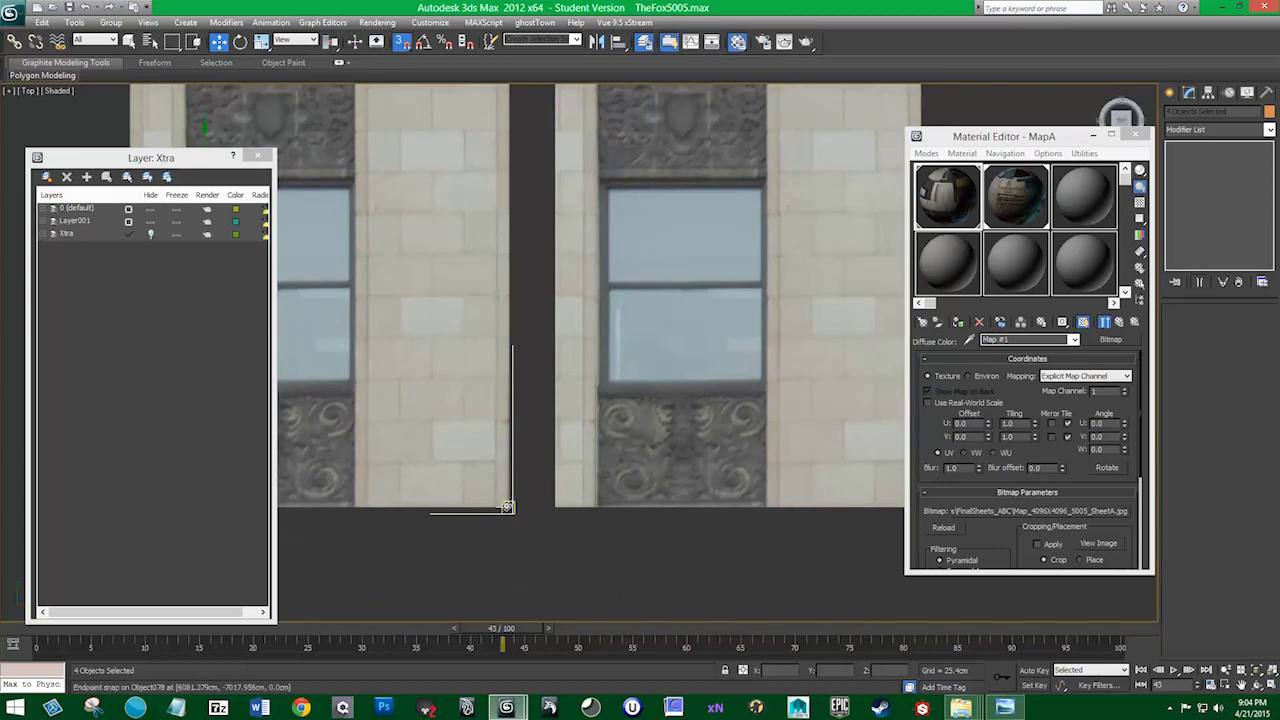
{"action": "left_click_drag", "start_coordinate": [512, 513], "coordinate": [556, 507]}
{"action": "scroll", "coordinate": [498, 453], "scroll_direction": "down", "scroll_amount": 2}
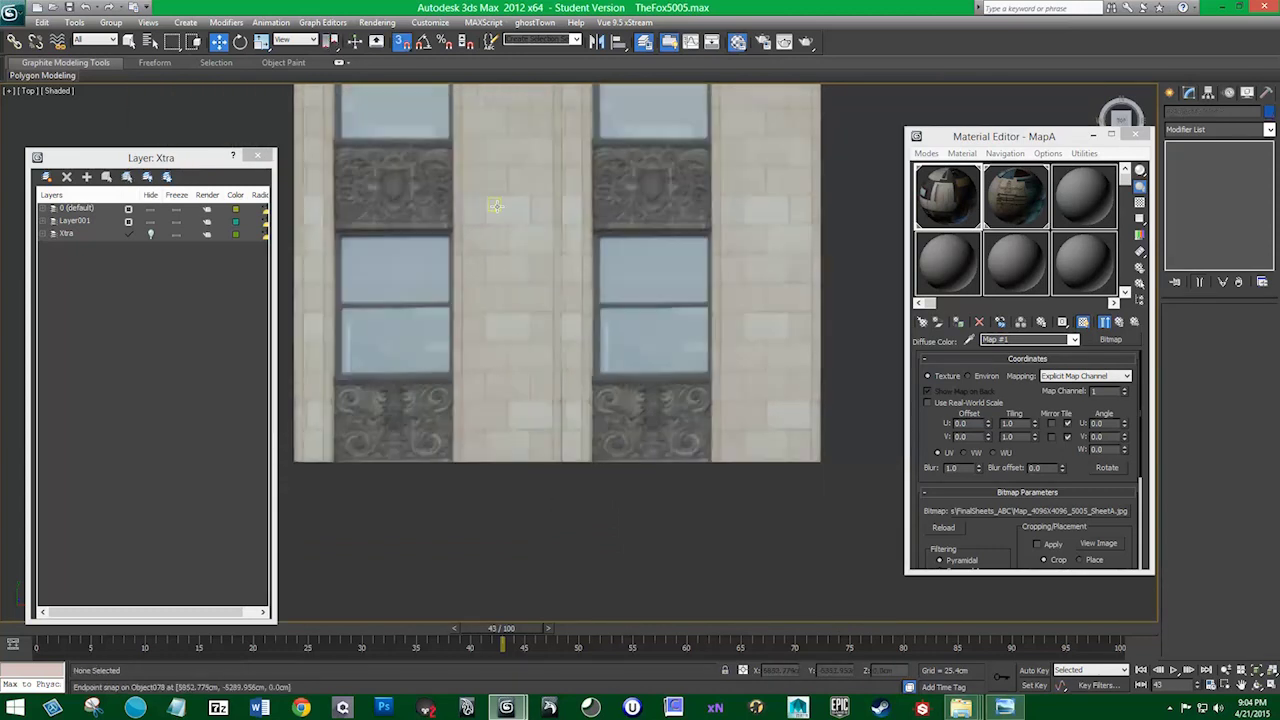
{"action": "scroll", "coordinate": [509, 343], "scroll_direction": "down", "scroll_amount": 1}
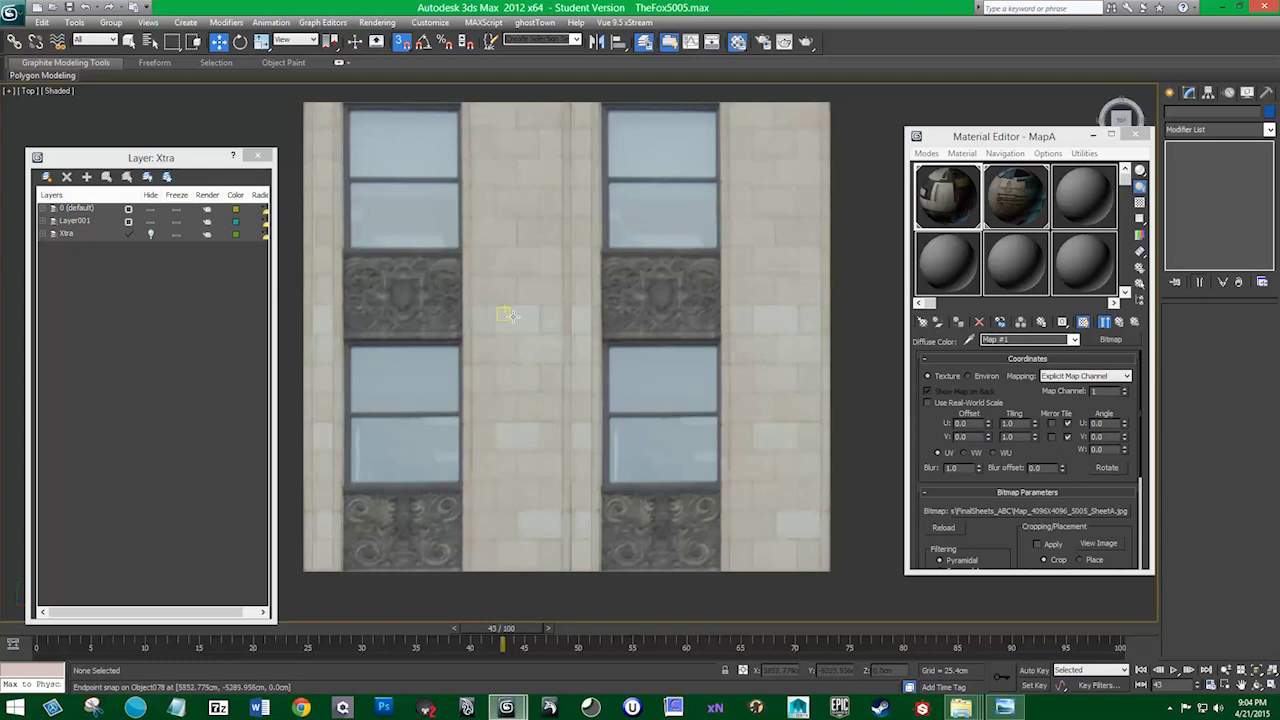
Delete the copied panel's centre wall strip in Polygon mode, then exit Polygon mode
{"action": "left_click", "coordinate": [514, 371]}
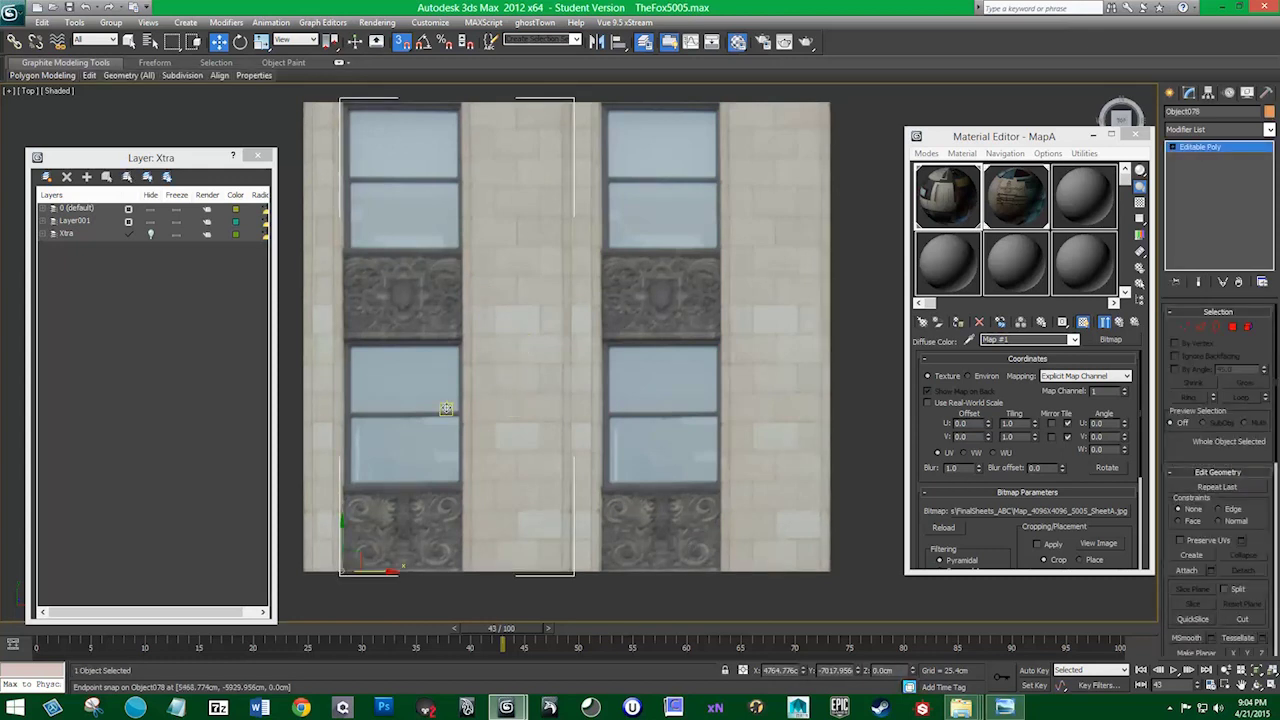
{"action": "left_click", "coordinate": [524, 371]}
{"action": "scroll", "coordinate": [524, 371], "scroll_direction": "down", "scroll_amount": 2}
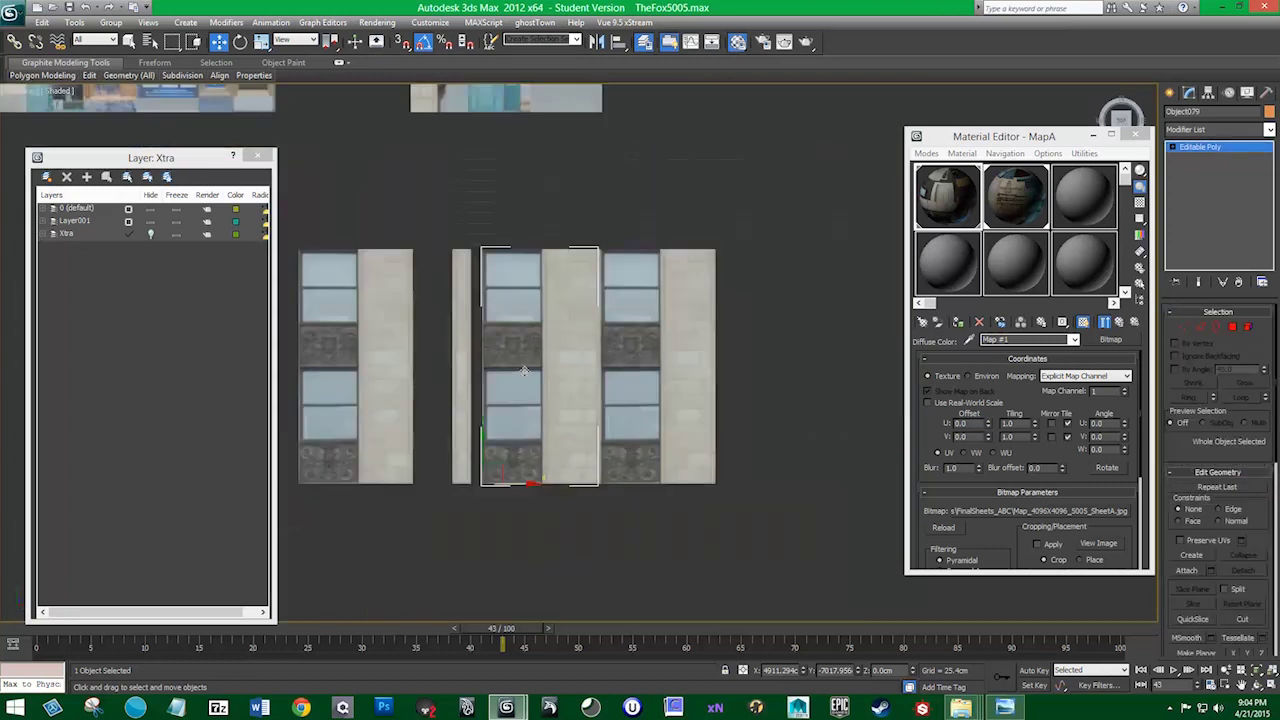
{"action": "scroll", "coordinate": [524, 371], "scroll_direction": "up", "scroll_amount": 2}
{"action": "key", "text": "4"}
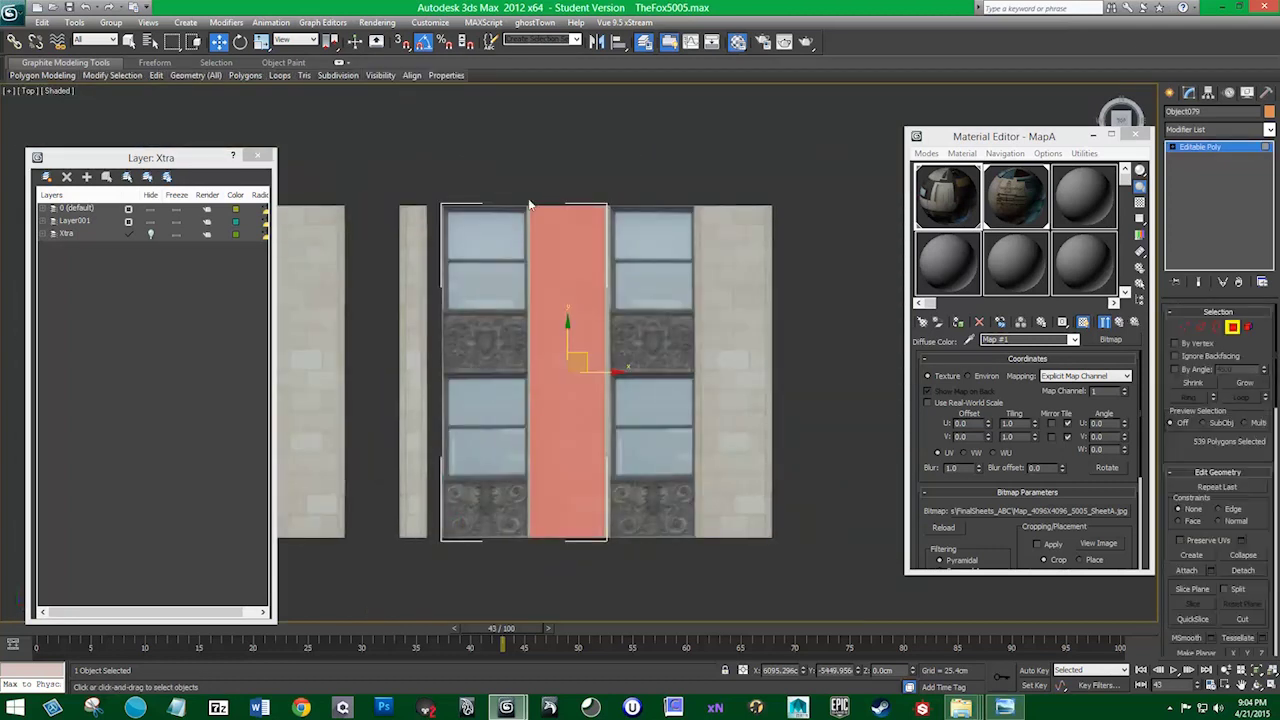
{"action": "key", "text": "Delete"}
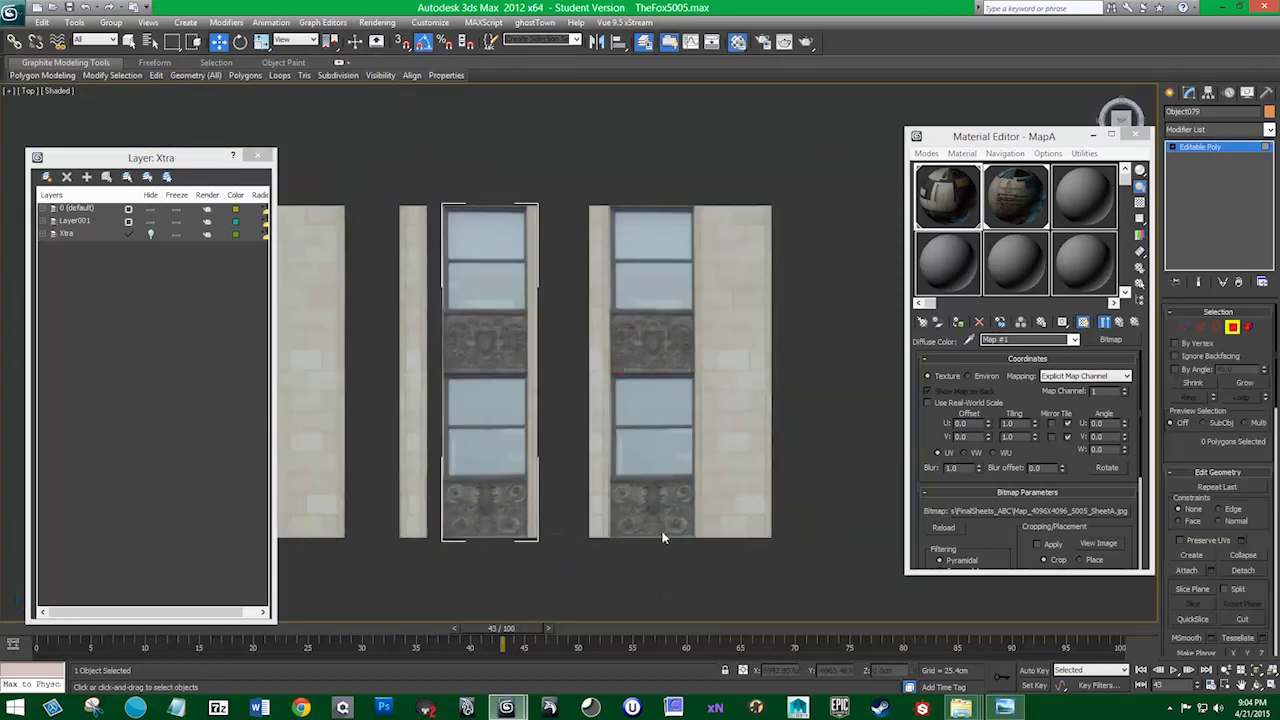
{"action": "scroll", "coordinate": [503, 469], "scroll_direction": "up", "scroll_amount": 3}
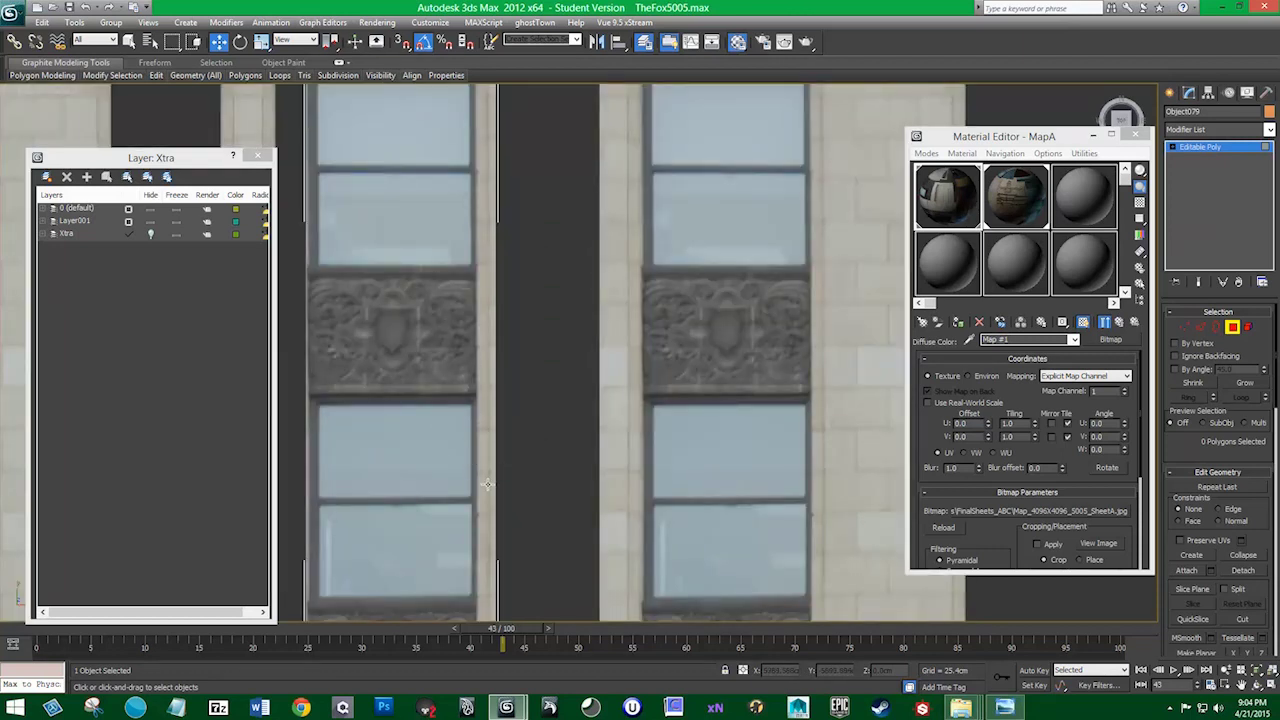
{"action": "middle_click_drag", "start_coordinate": [487, 485], "coordinate": [525, 472]}
{"action": "key", "text": "4"}
With snaps on, slide the strip right to close the gap, then select the middle strip
{"action": "key", "text": "s"}
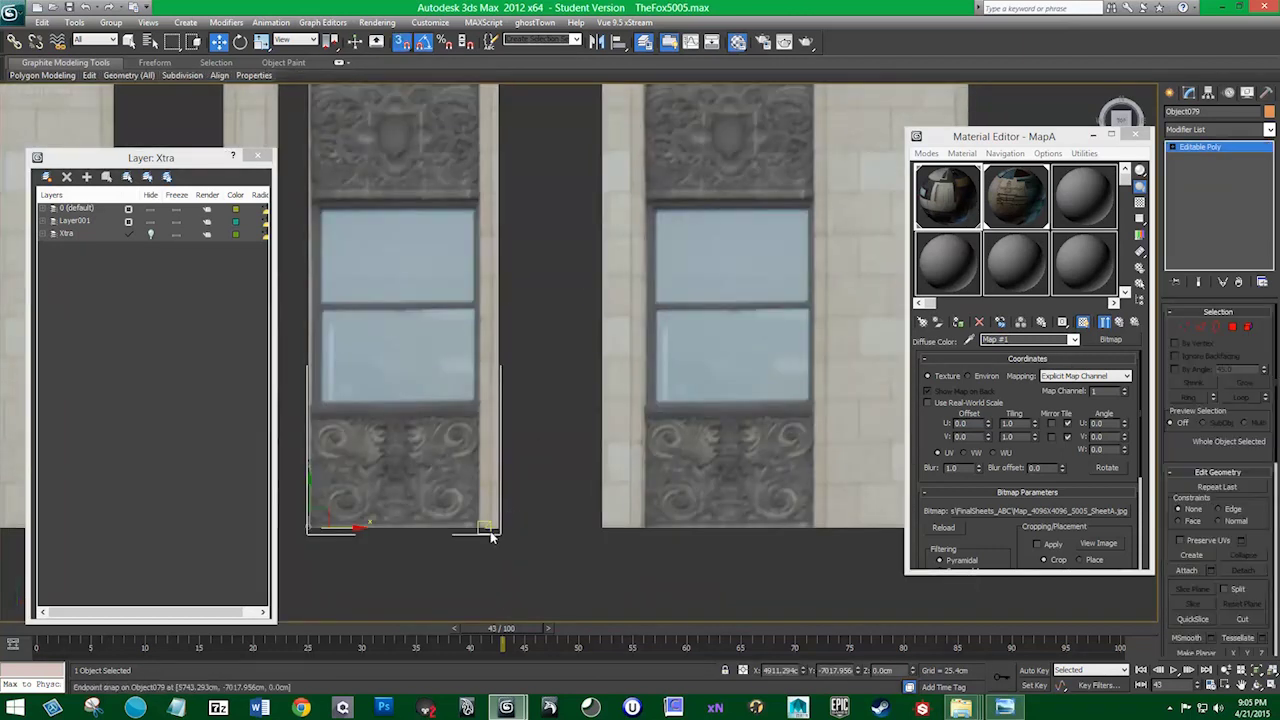
{"action": "left_click_drag", "start_coordinate": [497, 528], "coordinate": [601, 527]}
{"action": "left_click", "coordinate": [611, 553]}
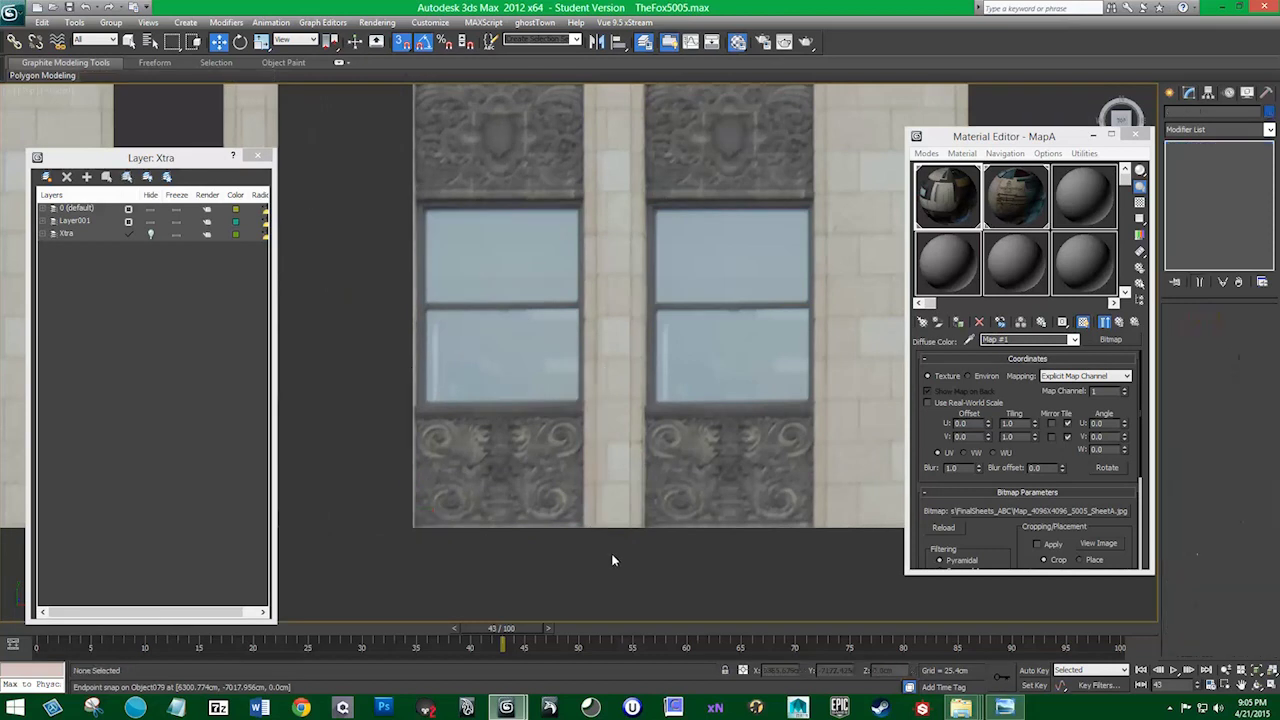
{"action": "scroll", "coordinate": [578, 340], "scroll_direction": "down", "scroll_amount": 2}
{"action": "scroll", "coordinate": [580, 445], "scroll_direction": "down", "scroll_amount": 2}
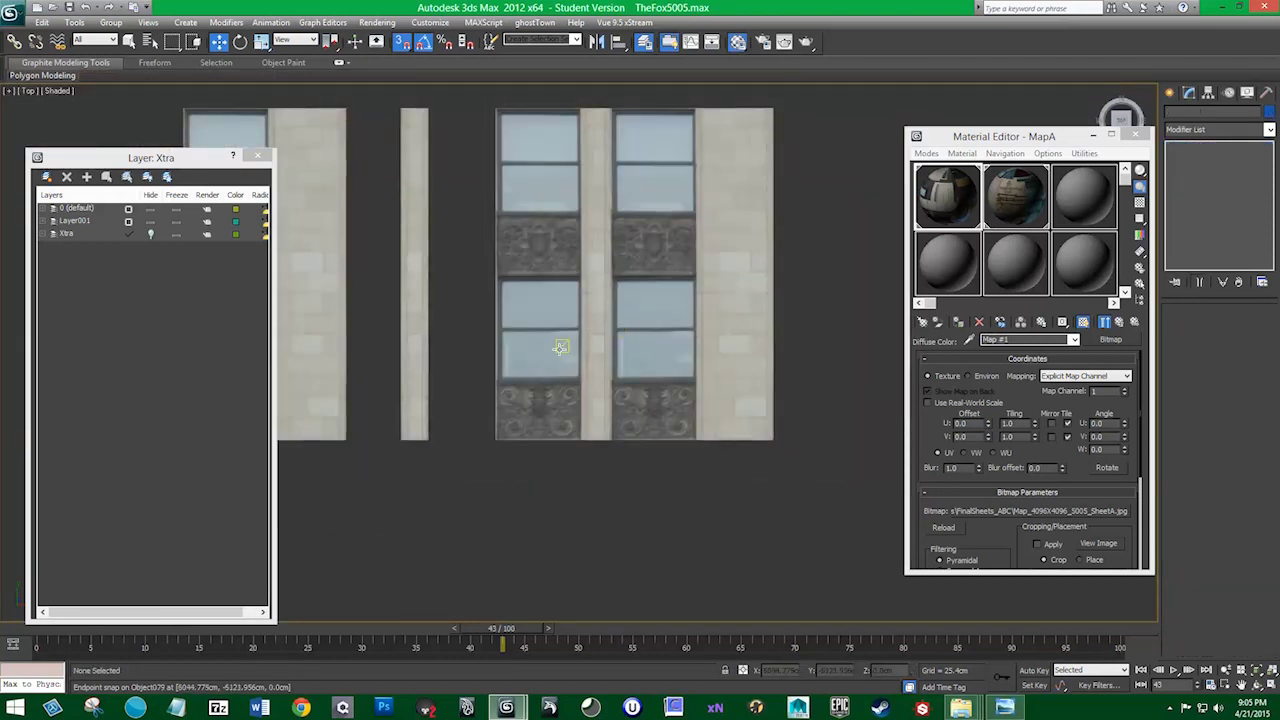
{"action": "scroll", "coordinate": [509, 423], "scroll_direction": "up", "scroll_amount": 1}
{"action": "middle_click_drag", "start_coordinate": [509, 423], "coordinate": [625, 436]}
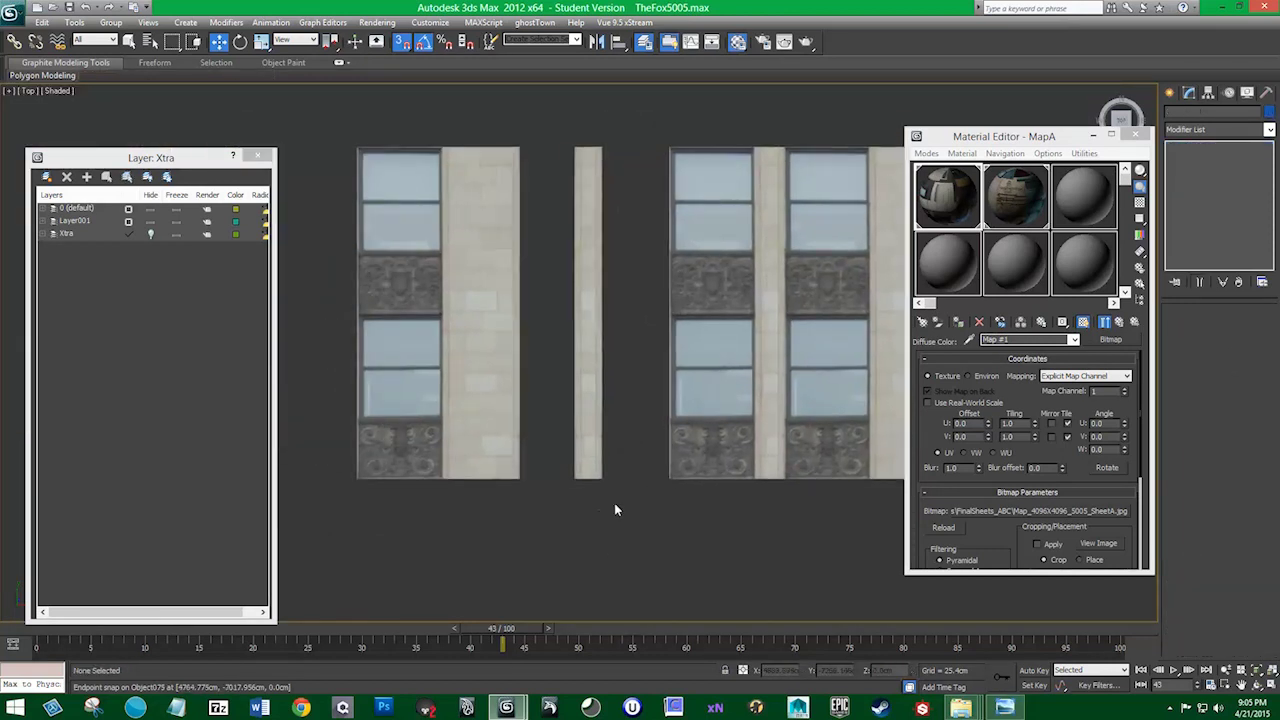
{"action": "left_click_drag", "start_coordinate": [614, 502], "coordinate": [567, 467]}
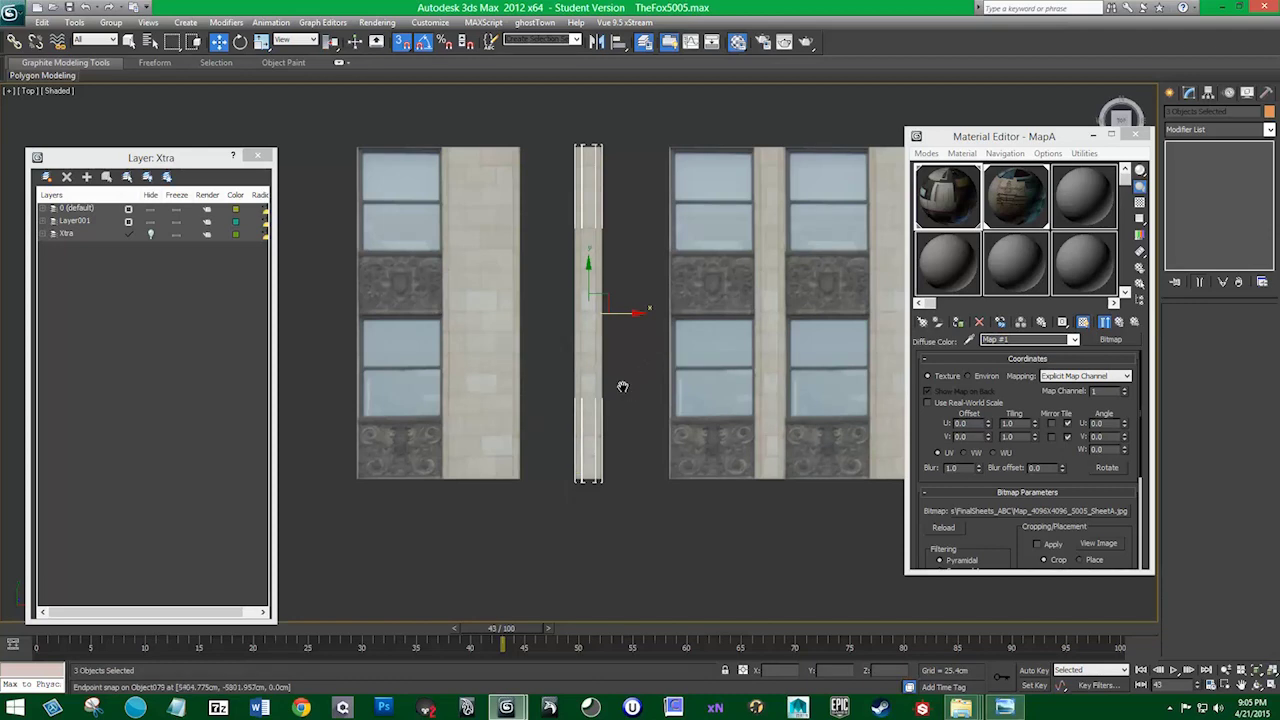
{"action": "middle_click_drag", "start_coordinate": [622, 386], "coordinate": [602, 388]}
Check the building photo, then snap the left column flush against the other two
{"action": "left_click", "coordinate": [1003, 708]}
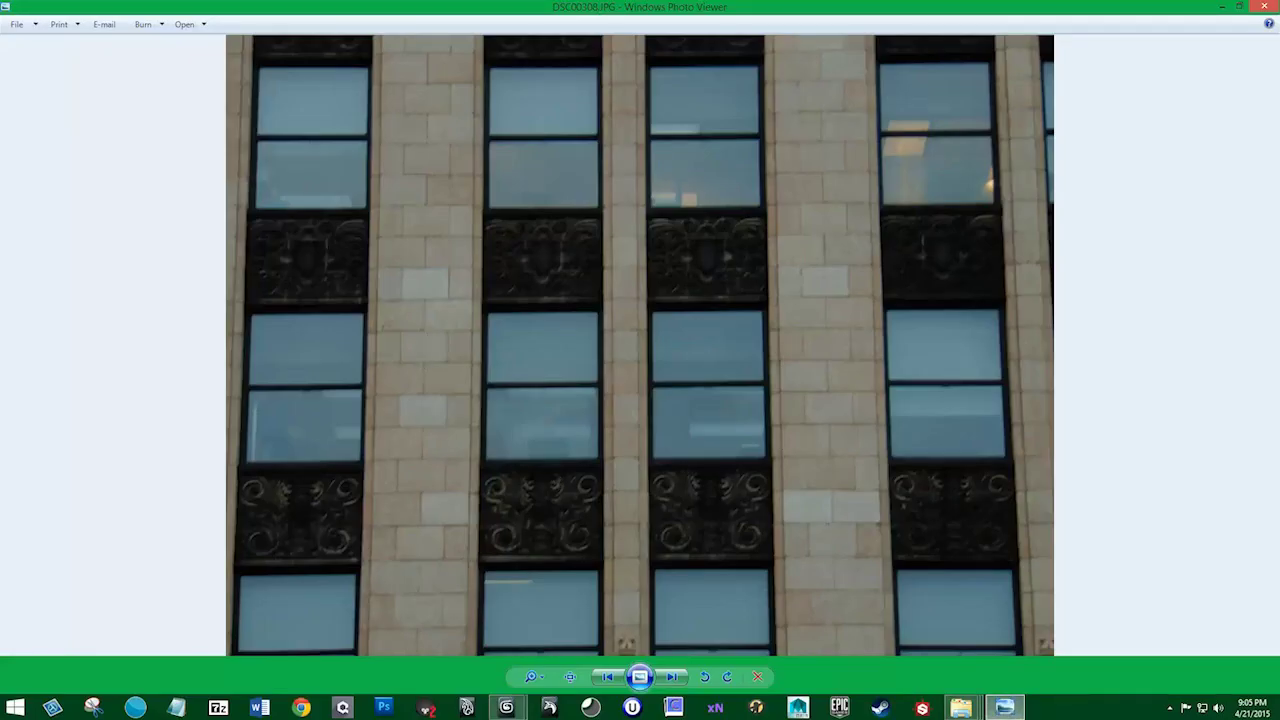
{"action": "left_click", "coordinate": [1217, 7]}
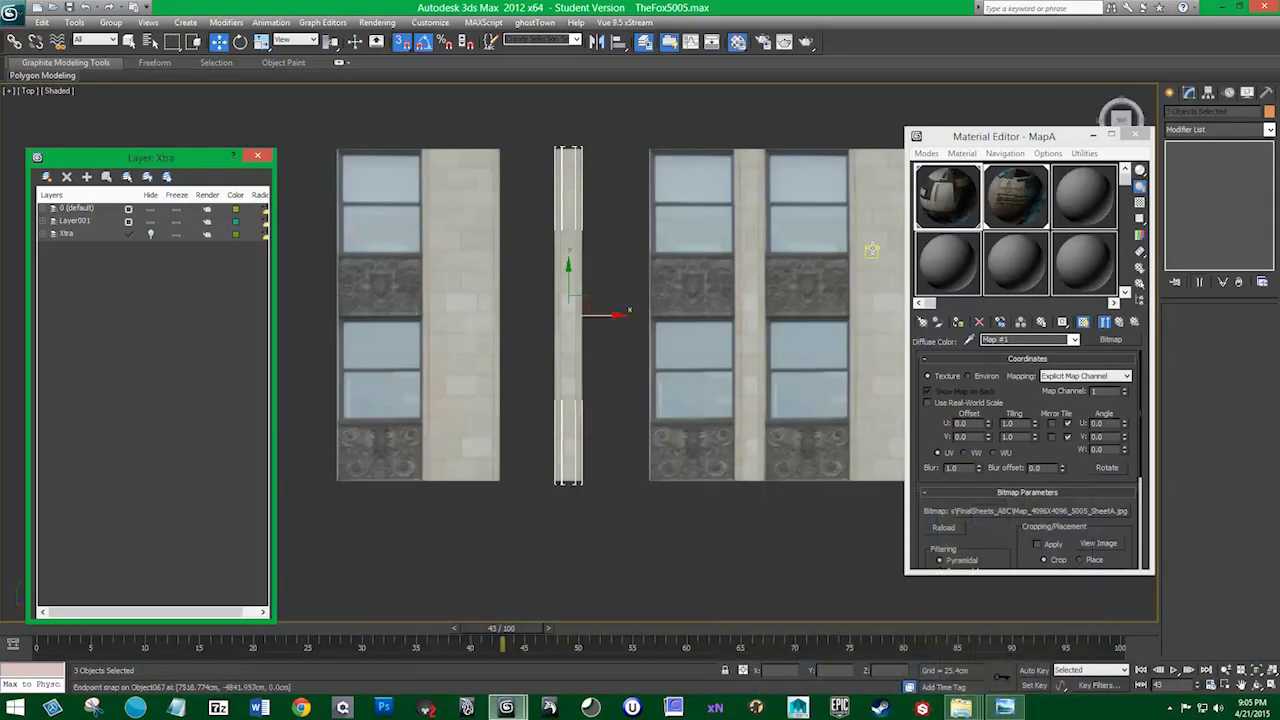
{"action": "left_click_drag", "start_coordinate": [617, 314], "coordinate": [498, 335]}
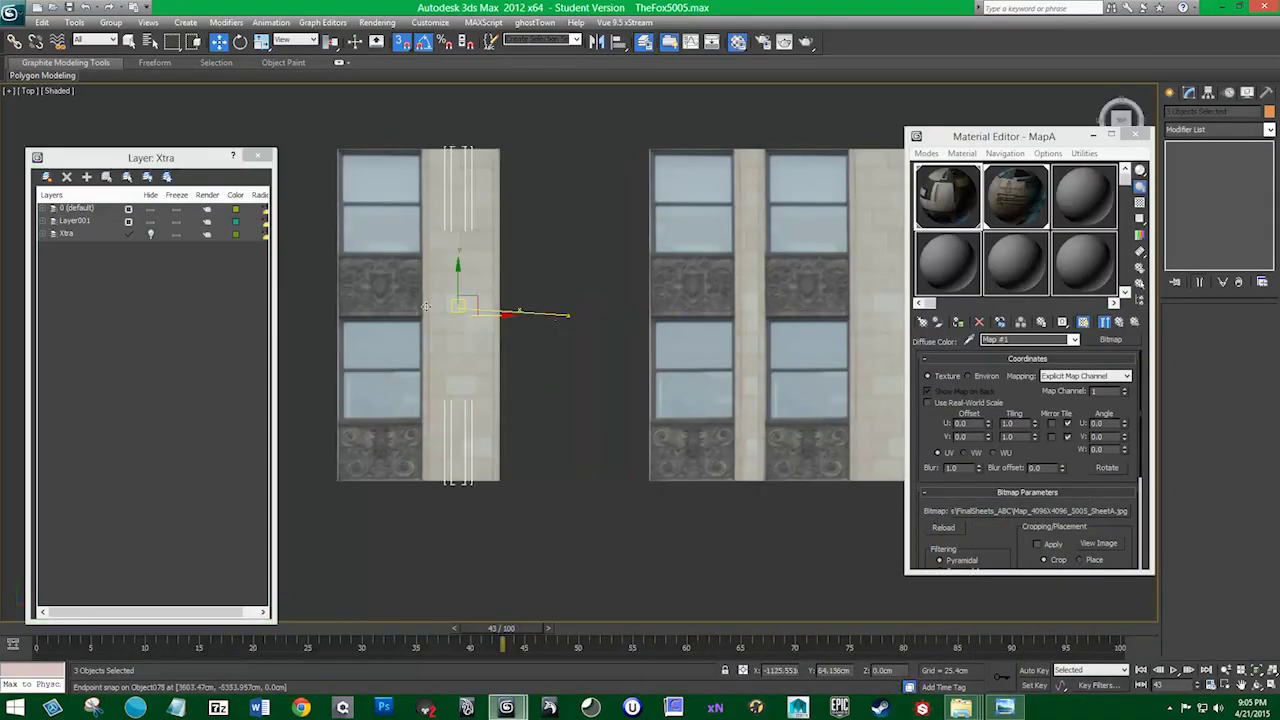
{"action": "left_click", "coordinate": [498, 465]}
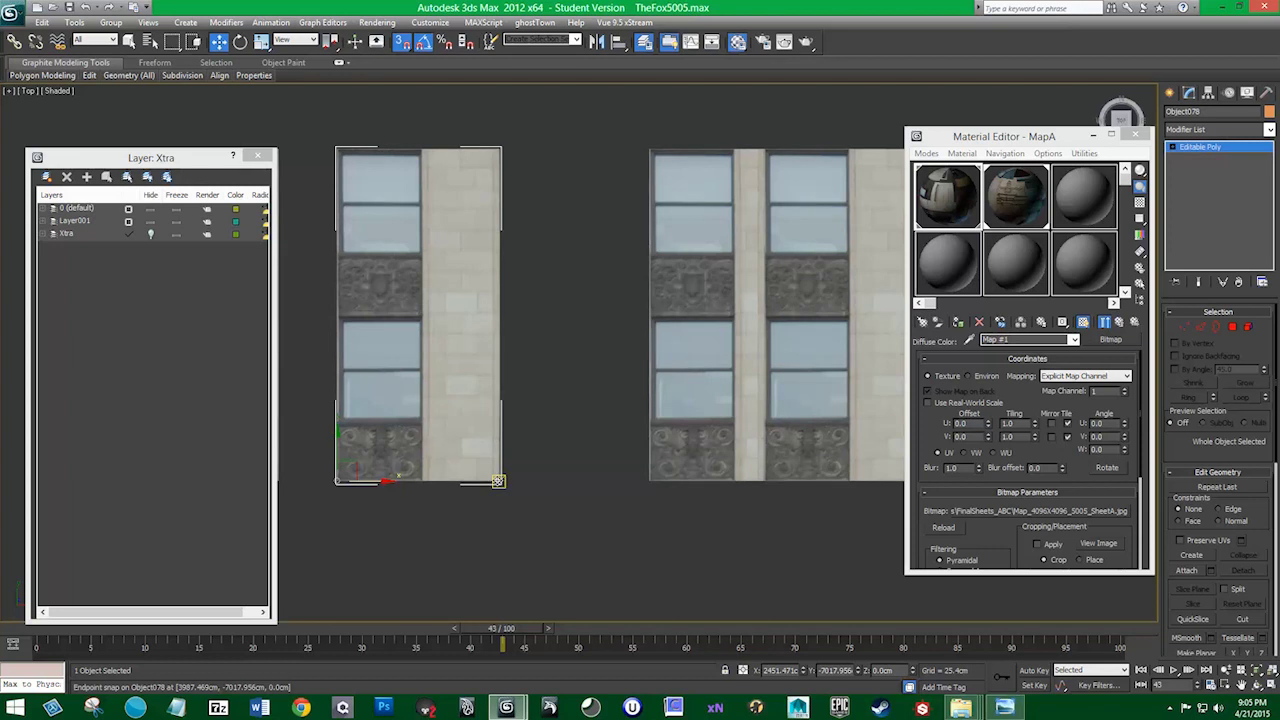
{"action": "left_click_drag", "start_coordinate": [498, 481], "coordinate": [654, 474]}
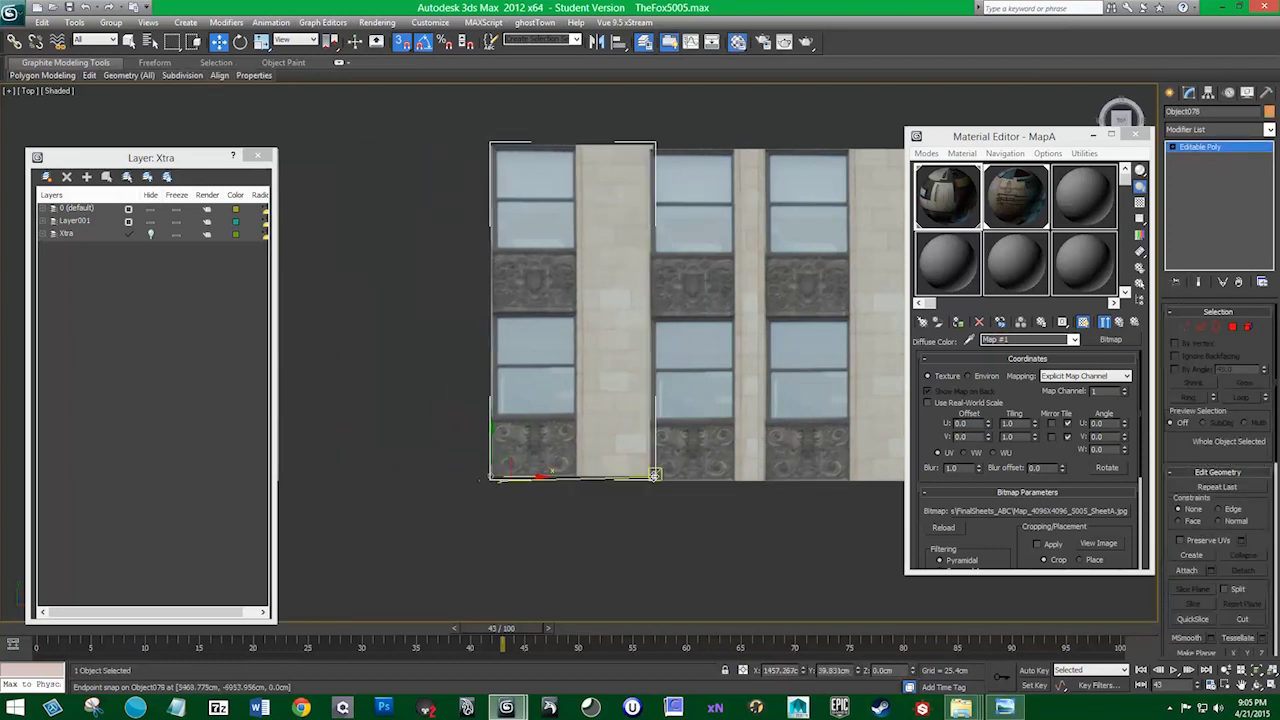
{"action": "left_click_drag", "start_coordinate": [654, 474], "coordinate": [651, 483]}
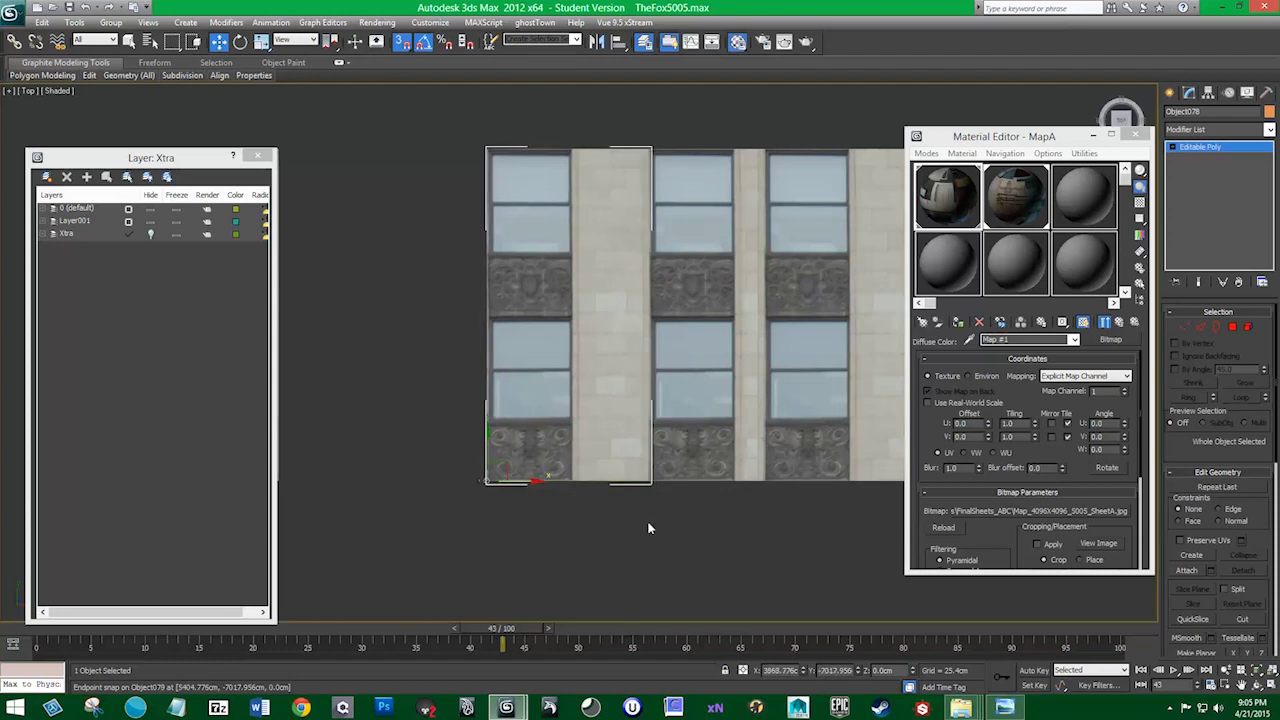
{"action": "left_click", "coordinate": [548, 507]}
{"action": "scroll", "coordinate": [549, 477], "scroll_direction": "down", "scroll_amount": 2}
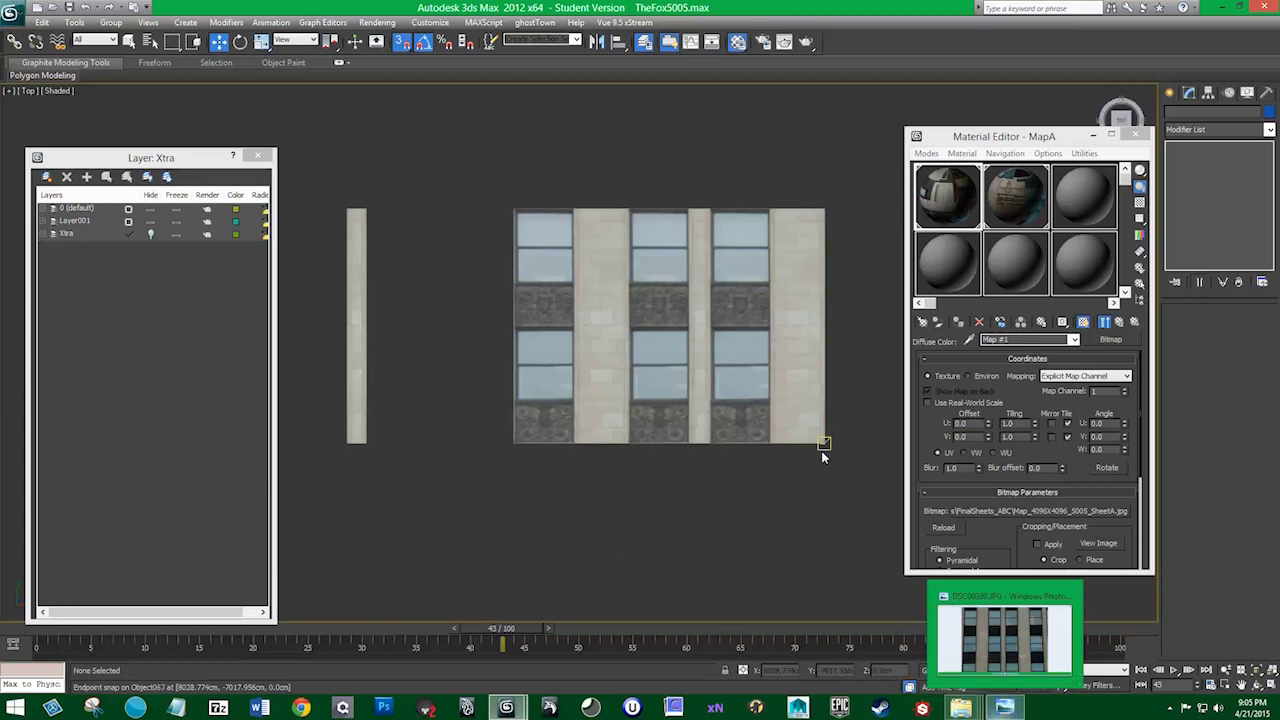
Snap the loose thin wall strip against the three-column facade's right edge
{"action": "left_click_drag", "start_coordinate": [861, 493], "coordinate": [861, 493]}
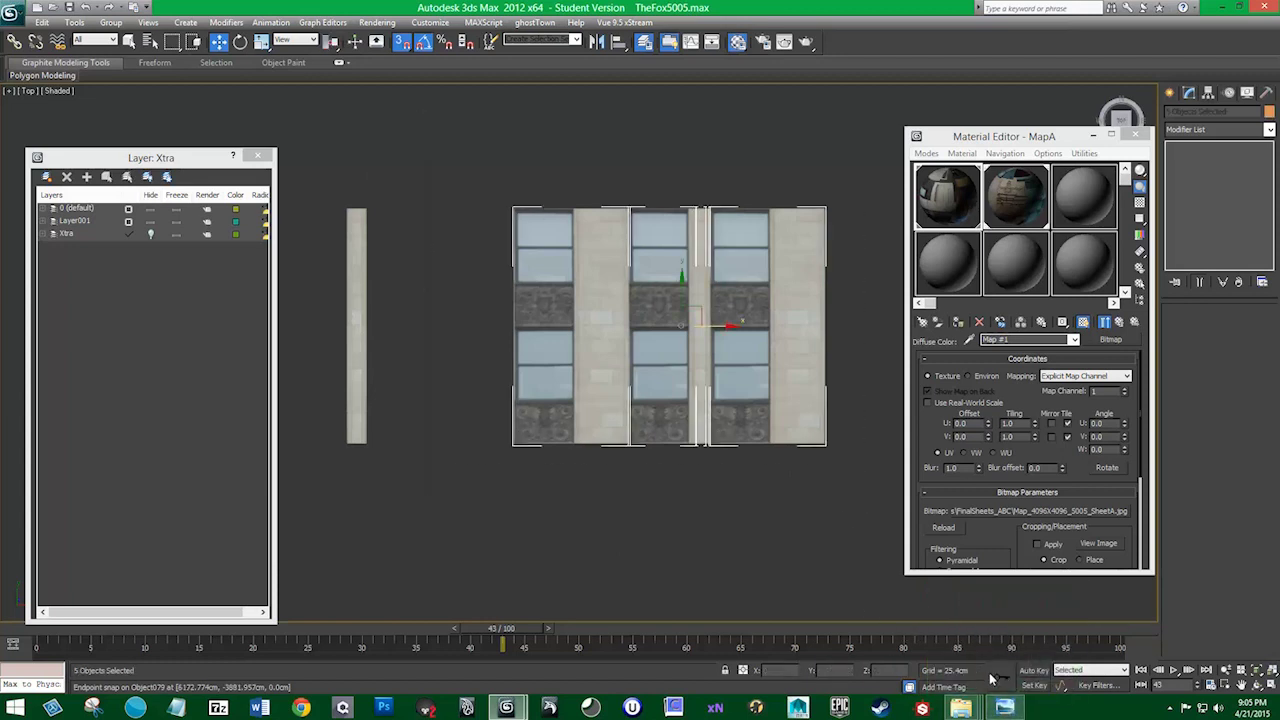
{"action": "left_click_drag", "start_coordinate": [400, 466], "coordinate": [306, 423]}
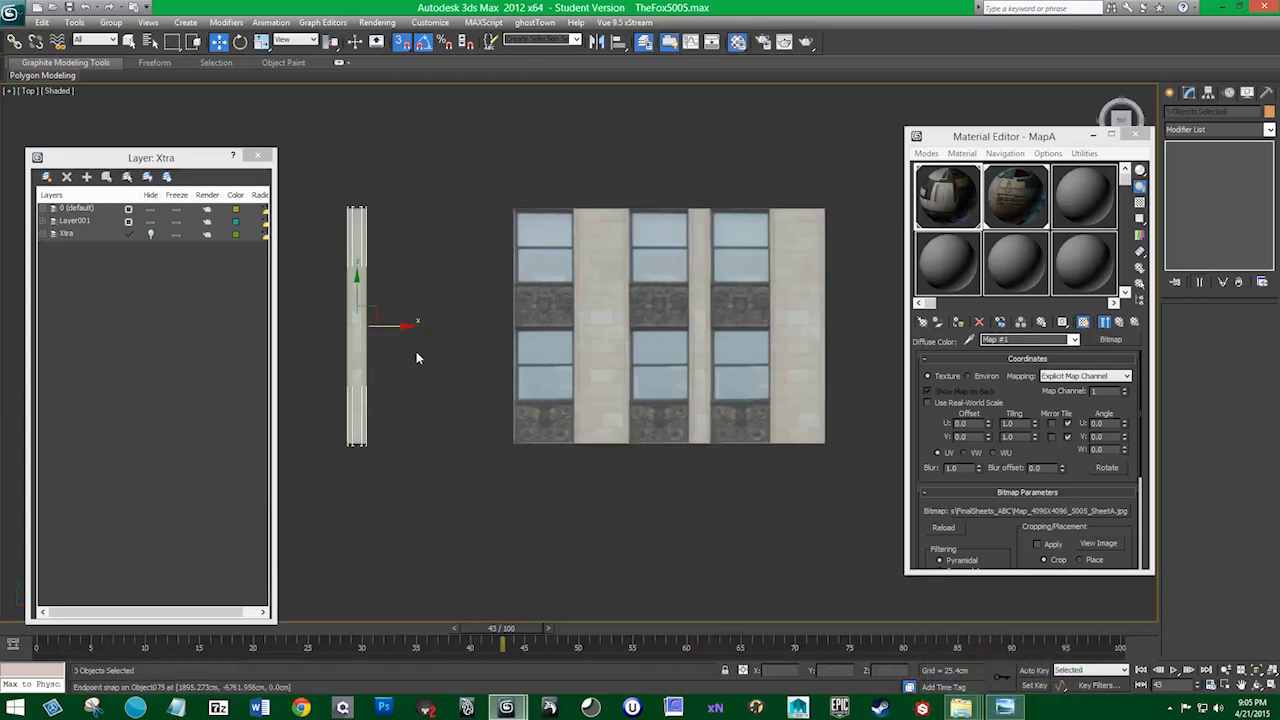
{"action": "left_click_drag", "start_coordinate": [357, 300], "coordinate": [1122, 320]}
{"action": "middle_click_drag", "start_coordinate": [782, 339], "coordinate": [445, 339]}
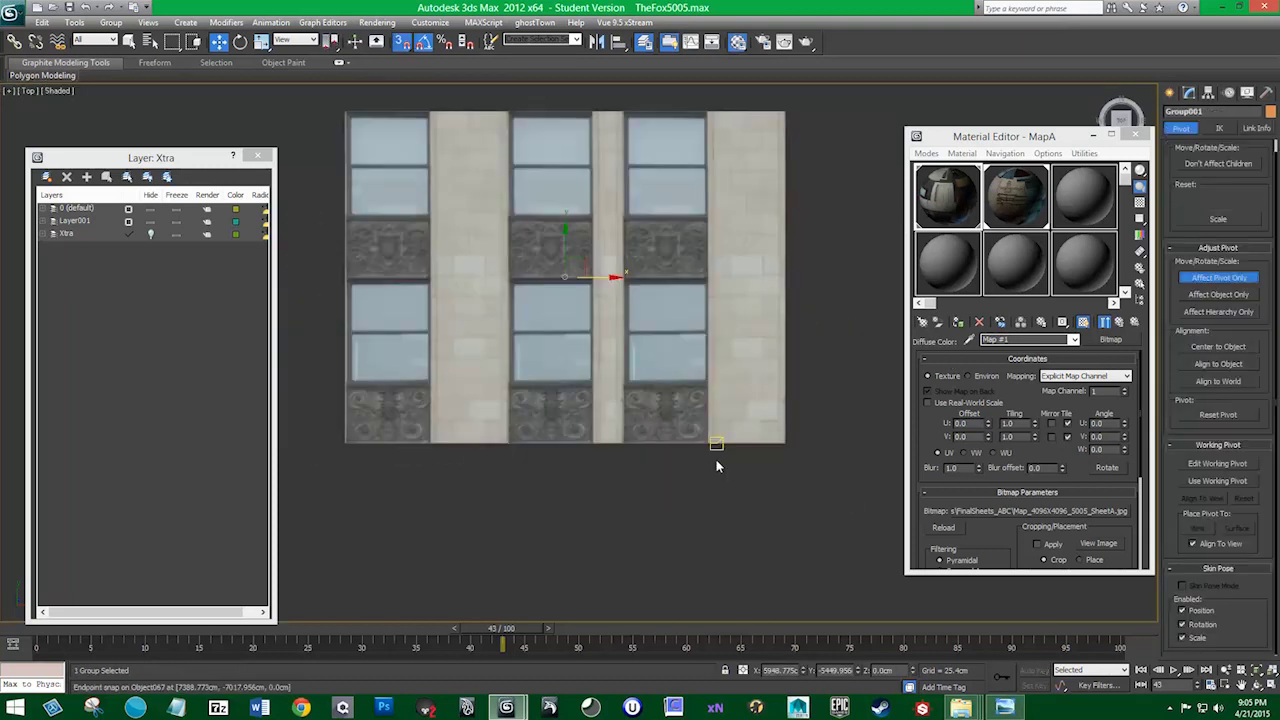
Move the group's pivot to its bottom-right corner and clone one copy to the left
{"action": "left_click_drag", "start_coordinate": [565, 275], "coordinate": [785, 441]}
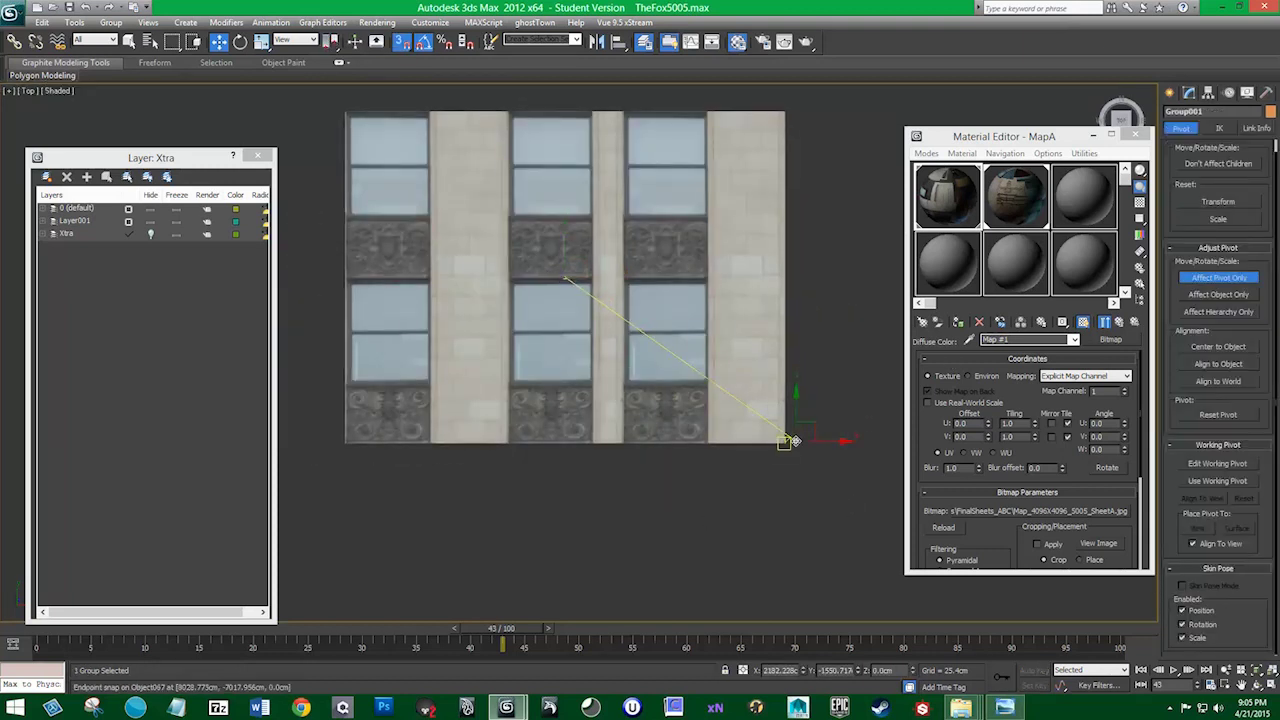
{"action": "left_click", "coordinate": [1218, 277]}
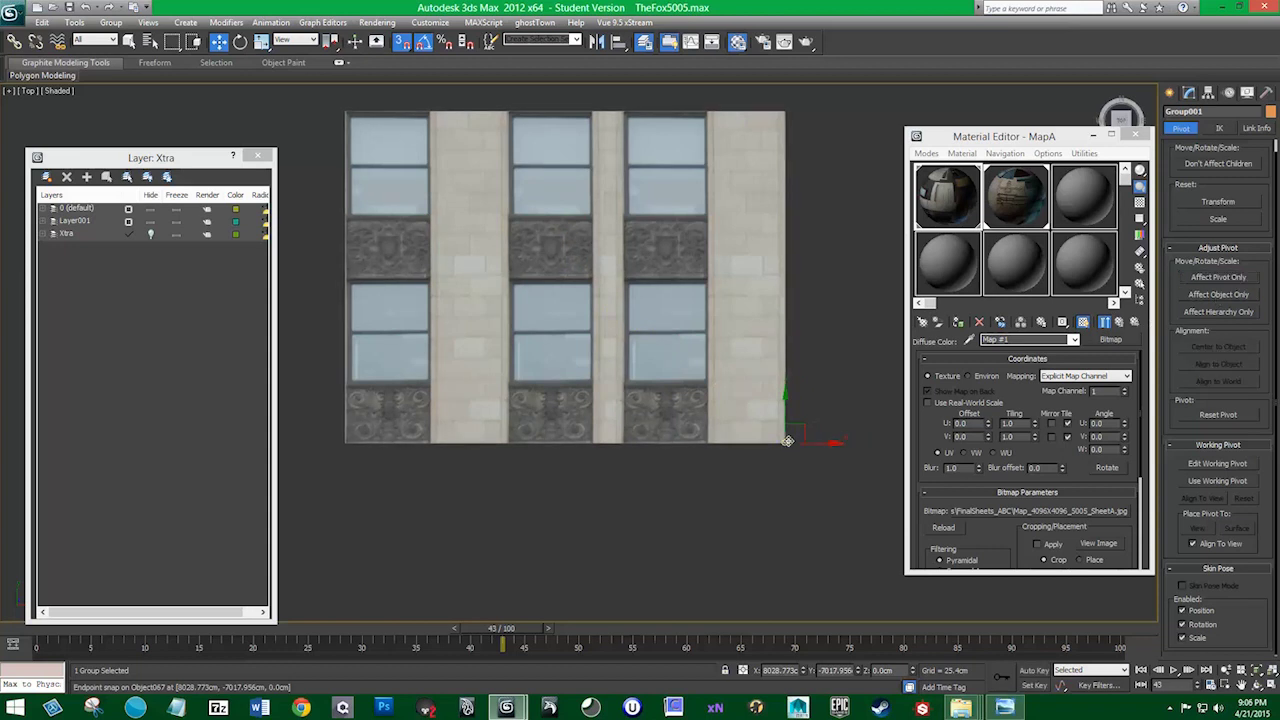
{"action": "left_click_drag", "start_coordinate": [788, 441], "coordinate": [344, 443], "text": "shift"}
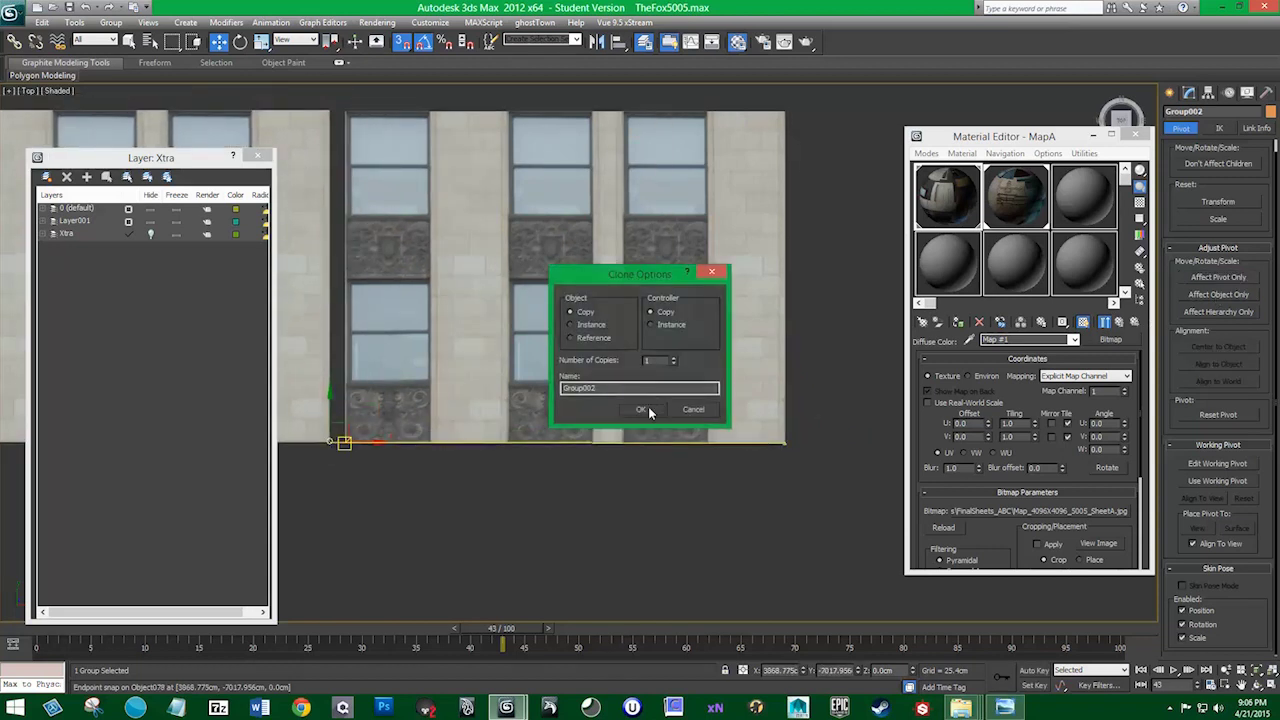
{"action": "left_click", "coordinate": [649, 413]}
{"action": "scroll", "coordinate": [599, 463], "scroll_direction": "down", "scroll_amount": 1}
{"action": "scroll", "coordinate": [599, 463], "scroll_direction": "down", "scroll_amount": 1}
{"action": "scroll", "coordinate": [599, 463], "scroll_direction": "down", "scroll_amount": 1}
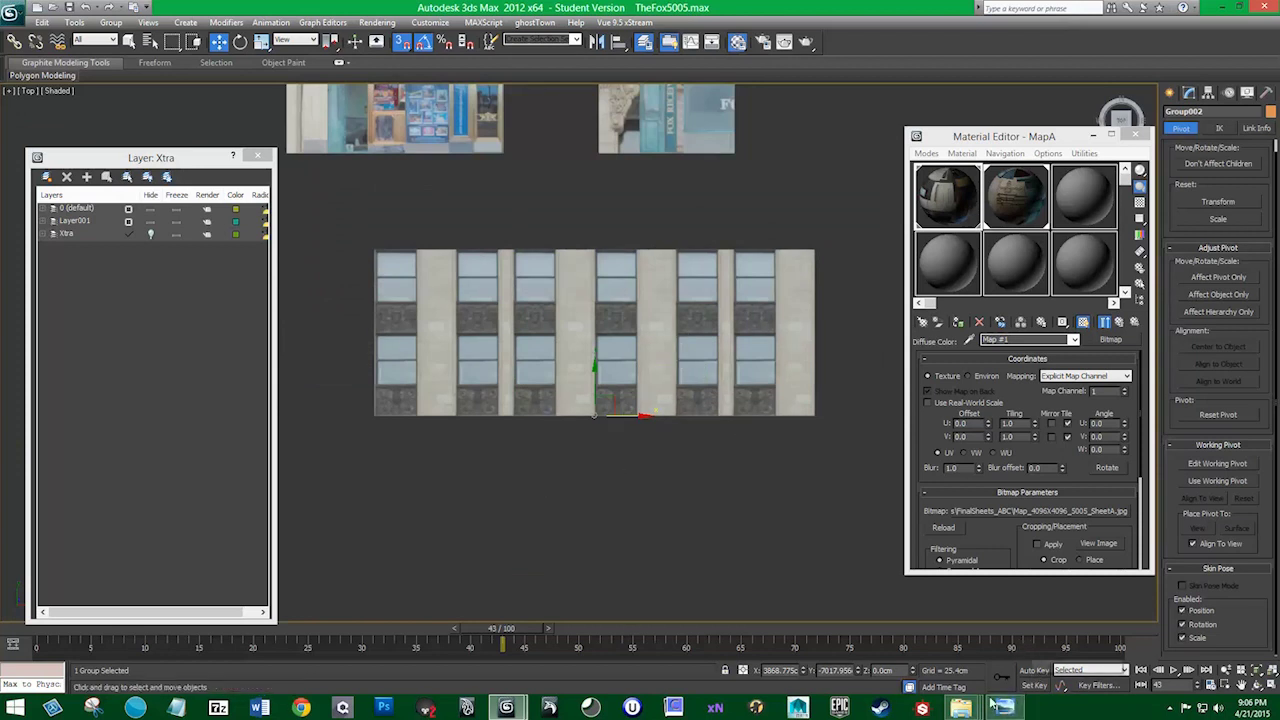
{"action": "left_click", "coordinate": [878, 657]}
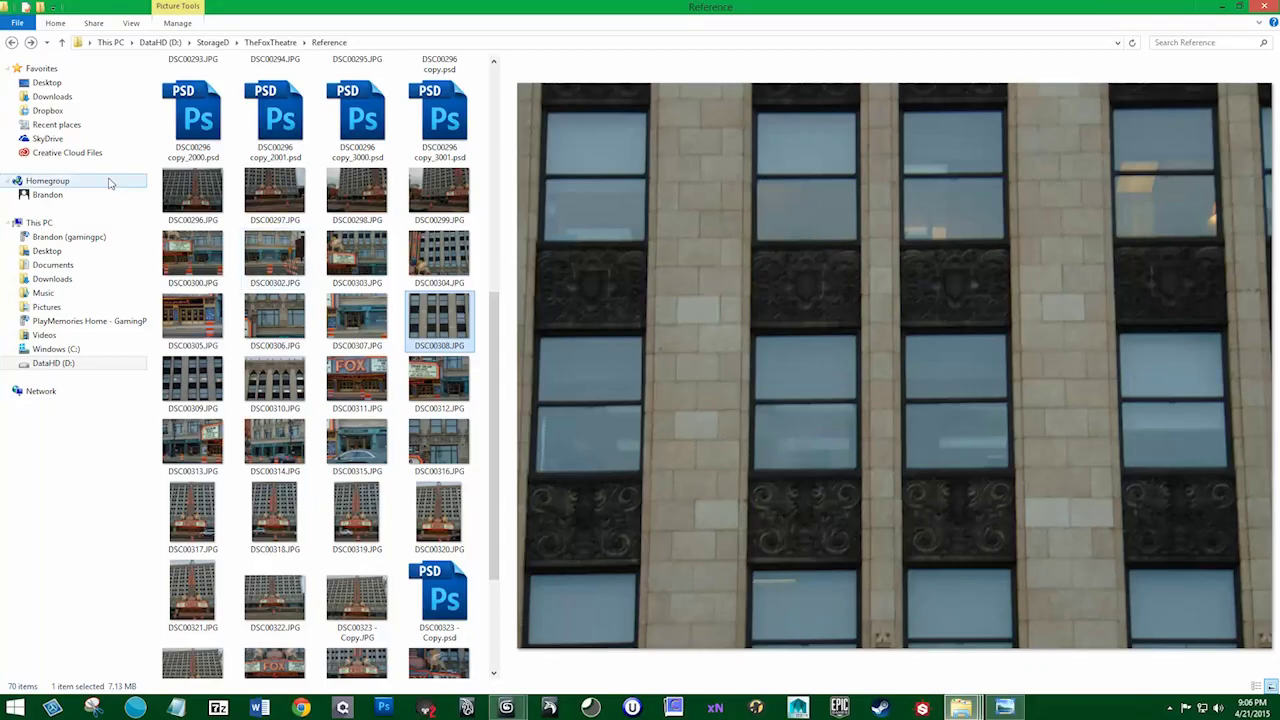
{"action": "left_click_drag", "start_coordinate": [494, 377], "coordinate": [490, 465]}
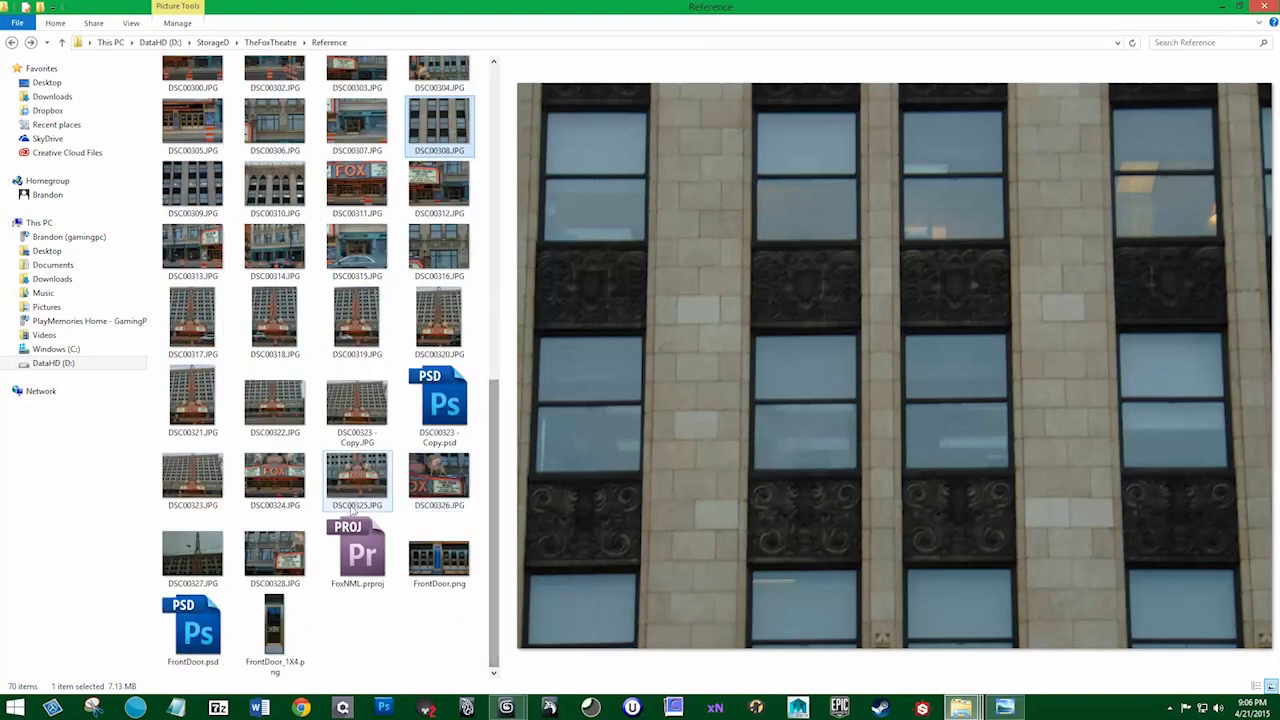
{"action": "left_click_drag", "start_coordinate": [490, 537], "coordinate": [494, 428]}
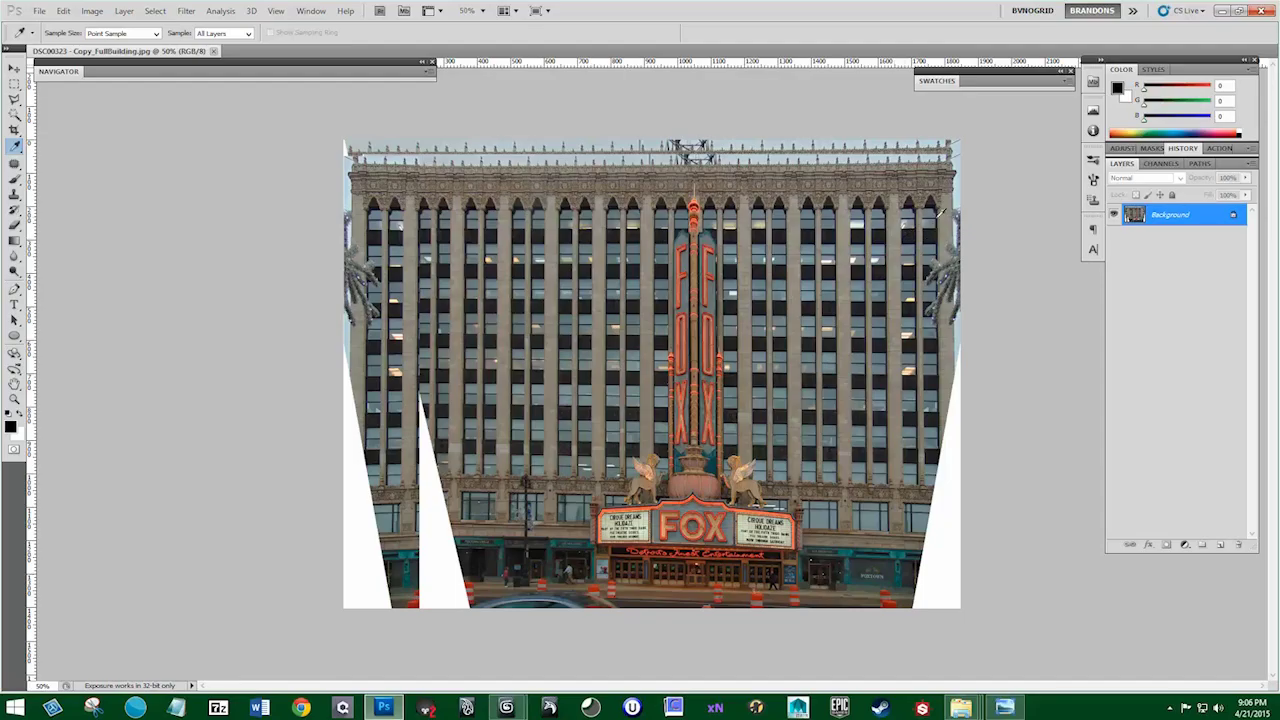
{"action": "key", "text": "m"}
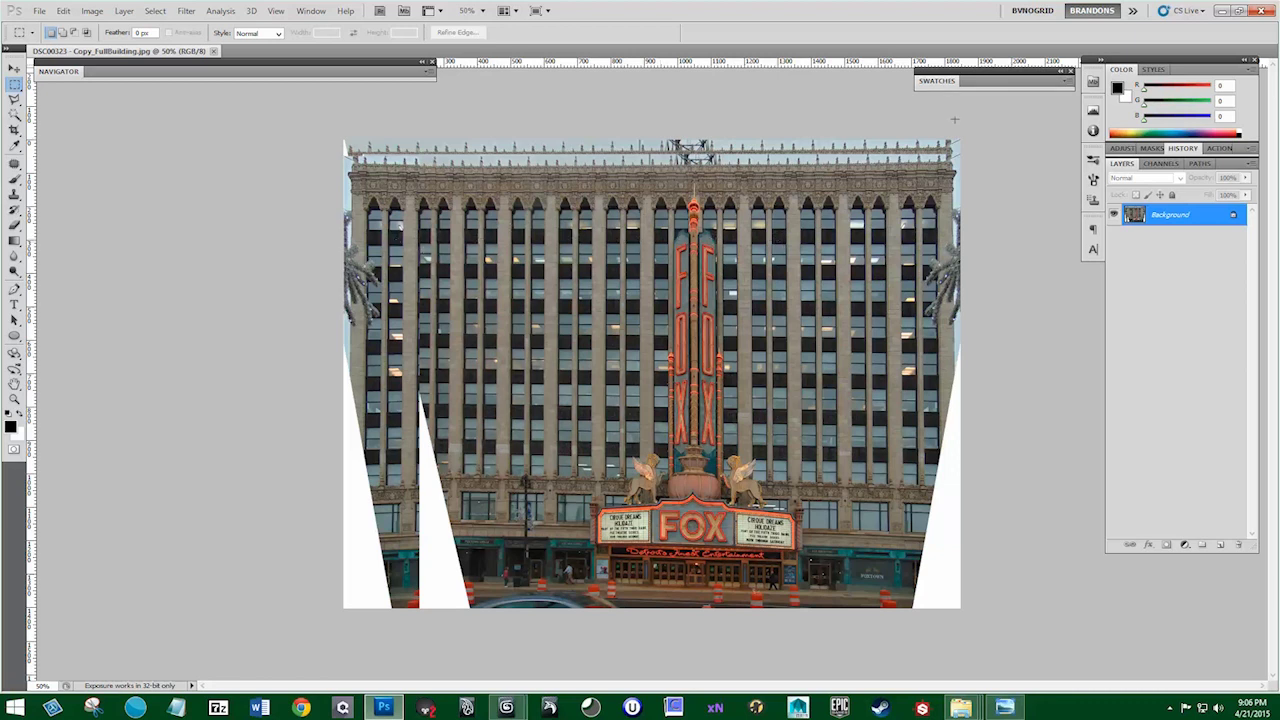
{"action": "left_click", "coordinate": [1223, 12]}
{"action": "mouse_move", "coordinate": [506, 708]}
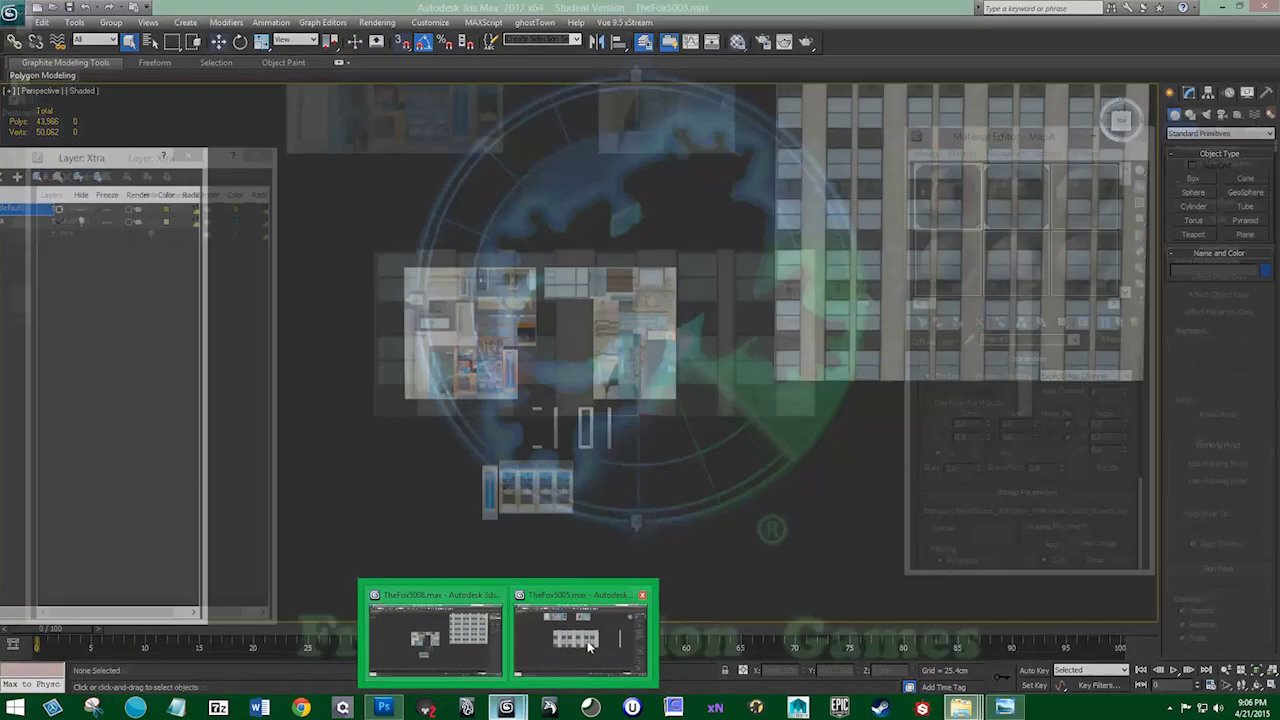
{"action": "left_click", "coordinate": [589, 647]}
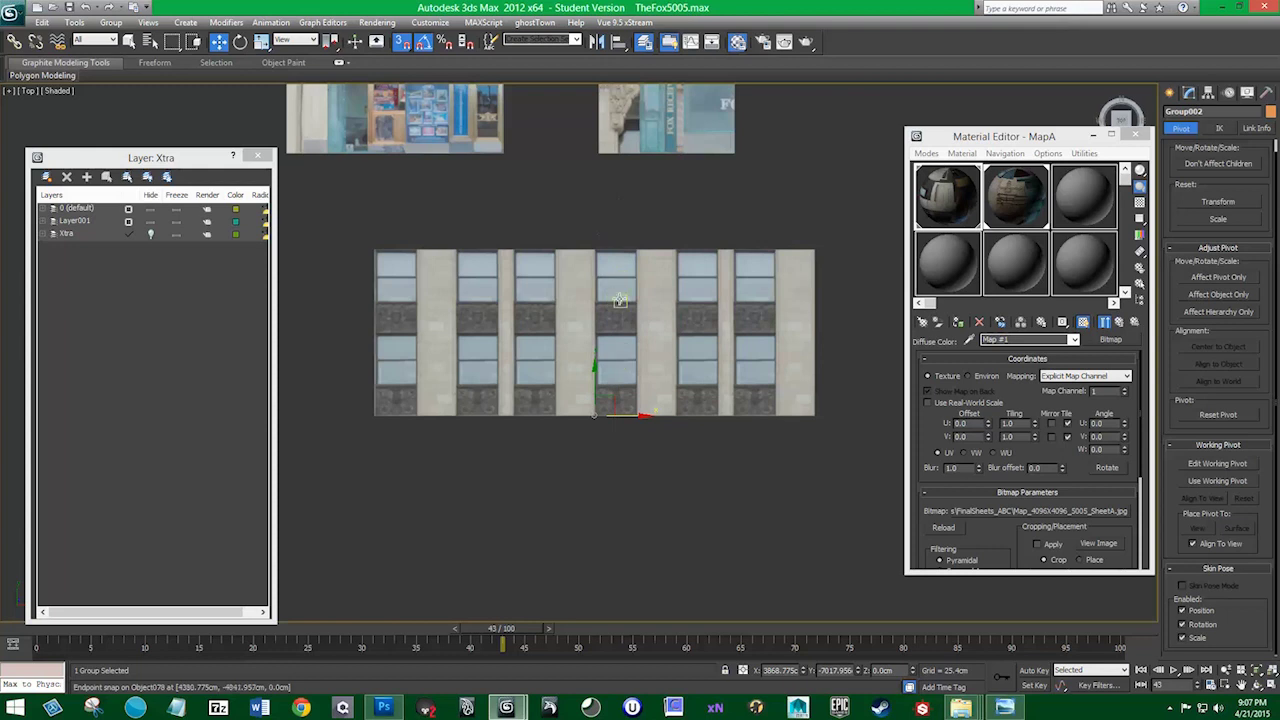
{"action": "scroll", "coordinate": [590, 460], "scroll_direction": "up", "scroll_amount": 2}
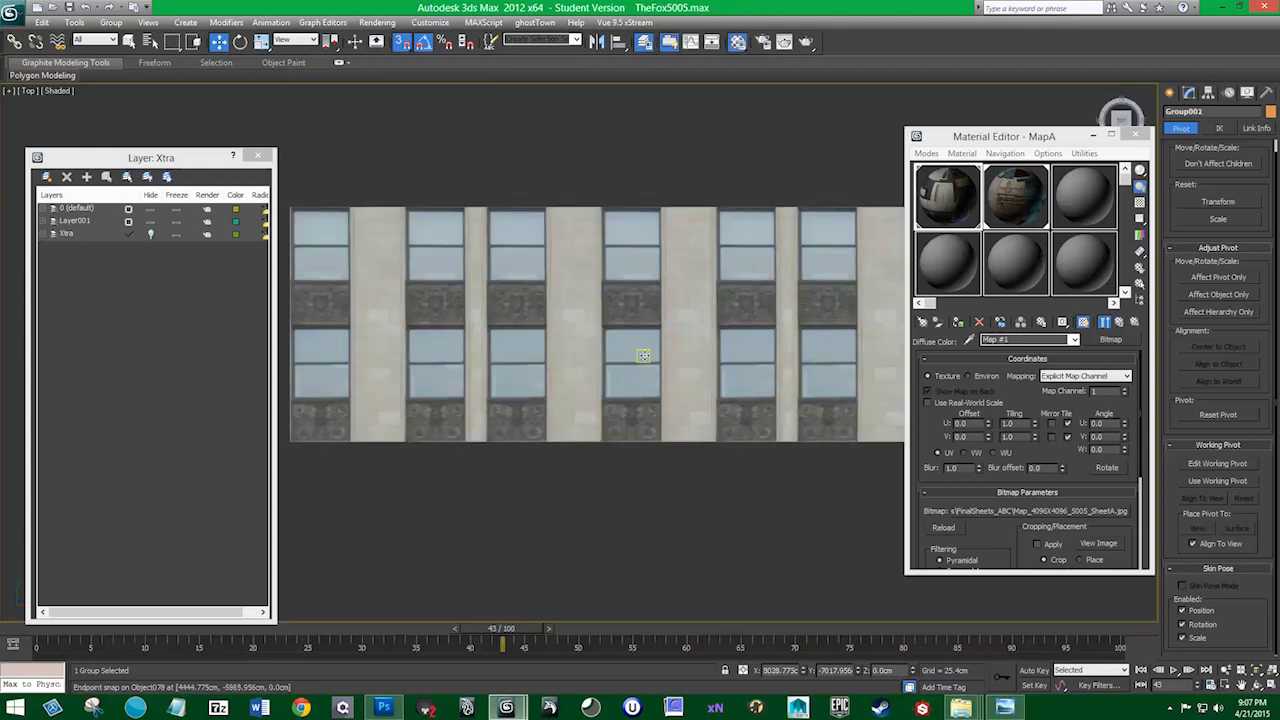
With snapping off, delete the left facade copy and ungroup the remaining facade group
{"action": "key", "text": "s"}
{"action": "scroll", "coordinate": [582, 413], "scroll_direction": "down", "scroll_amount": 2}
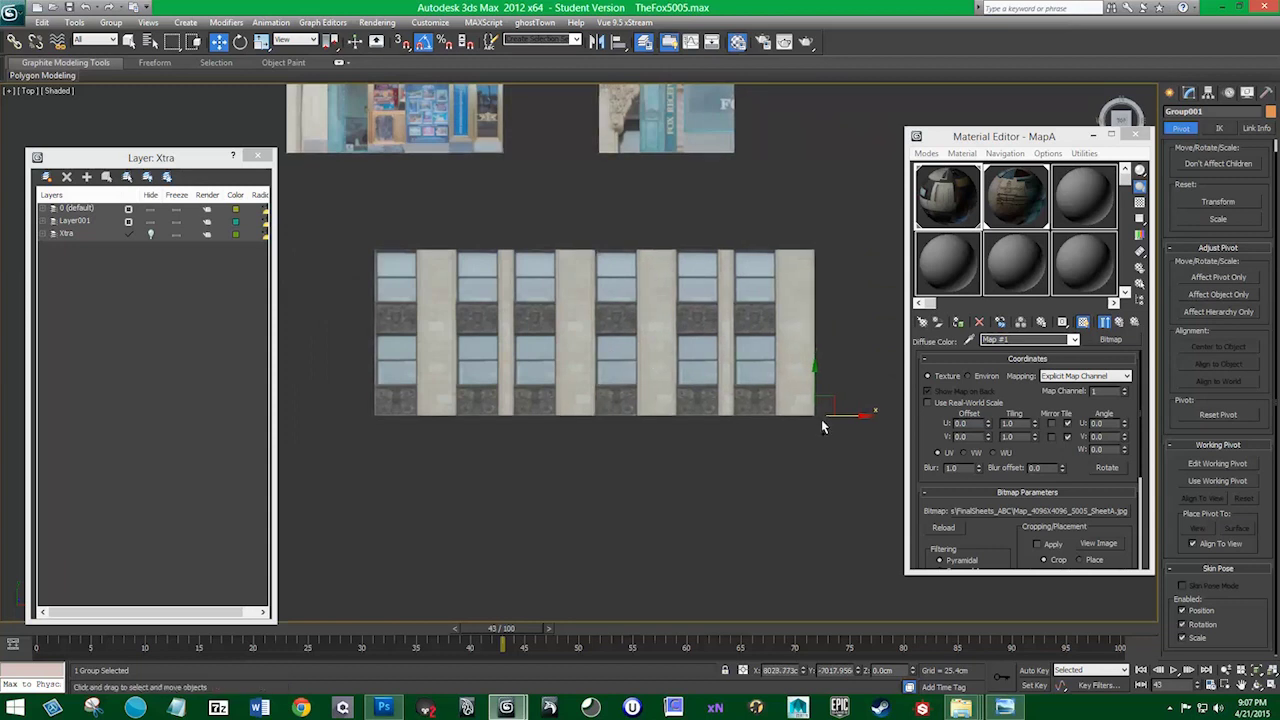
{"action": "left_click_drag", "start_coordinate": [821, 425], "coordinate": [855, 425]}
{"action": "left_click", "coordinate": [590, 405]}
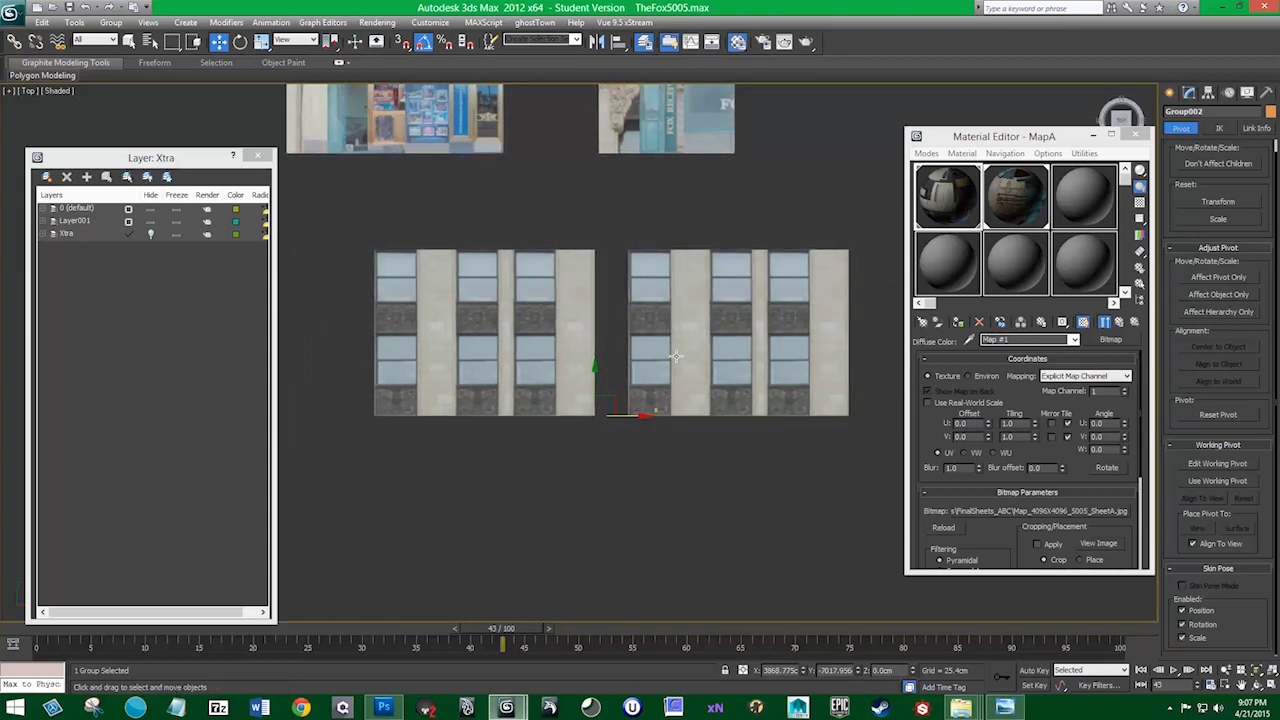
{"action": "key", "text": "Delete"}
{"action": "left_click", "coordinate": [740, 330]}
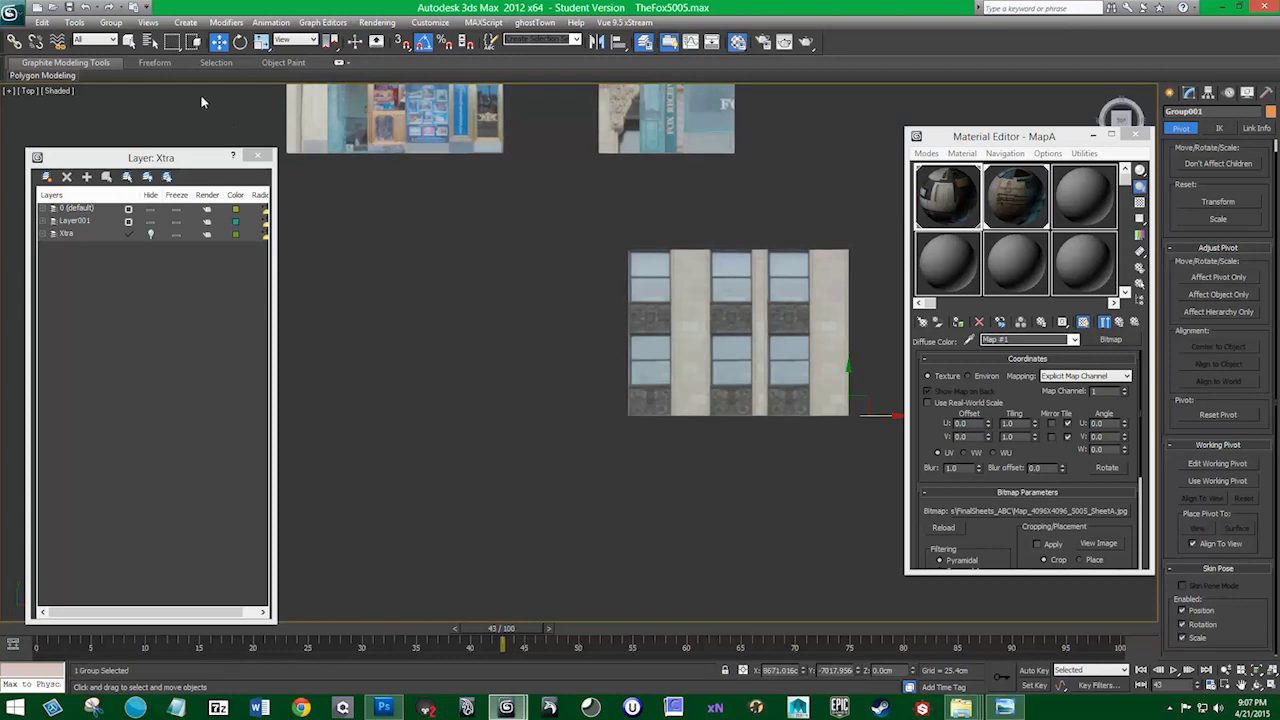
{"action": "left_click", "coordinate": [110, 22]}
{"action": "left_click", "coordinate": [118, 54]}
{"action": "middle_click_drag", "start_coordinate": [725, 450], "coordinate": [639, 450]}
{"action": "left_click", "coordinate": [620, 450]}
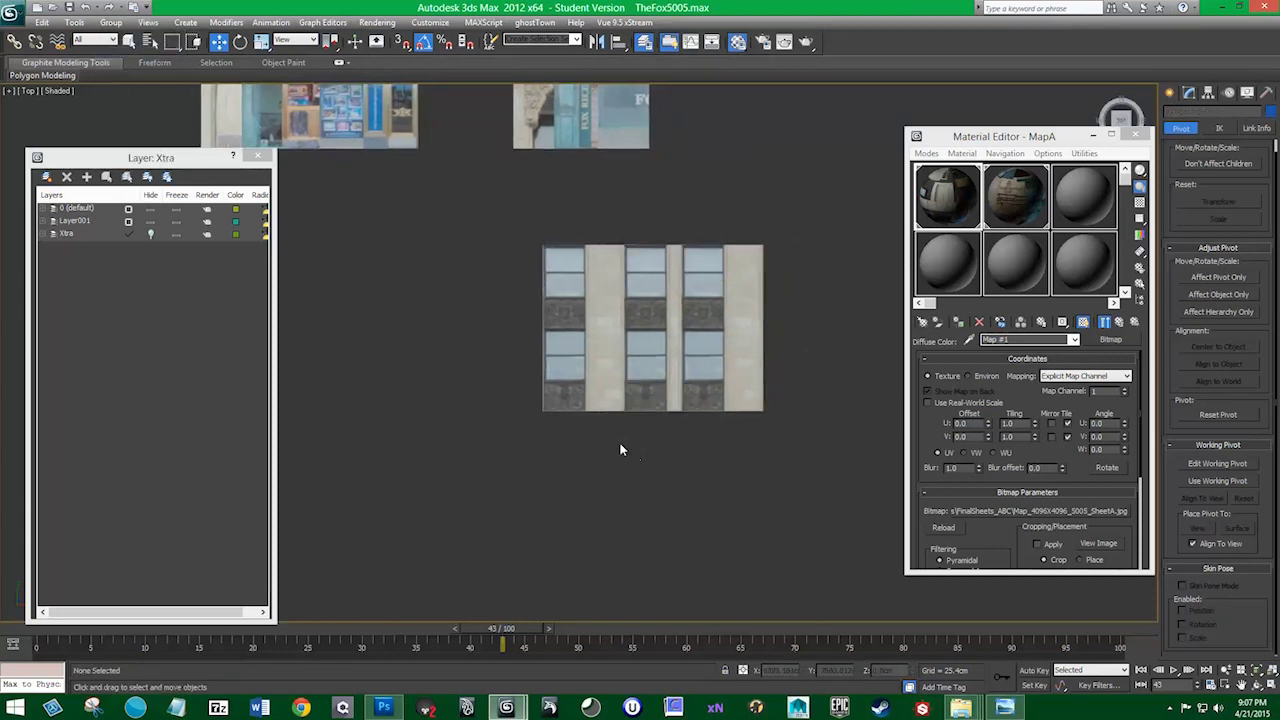
{"action": "scroll", "coordinate": [613, 445], "scroll_direction": "up", "scroll_amount": 2}
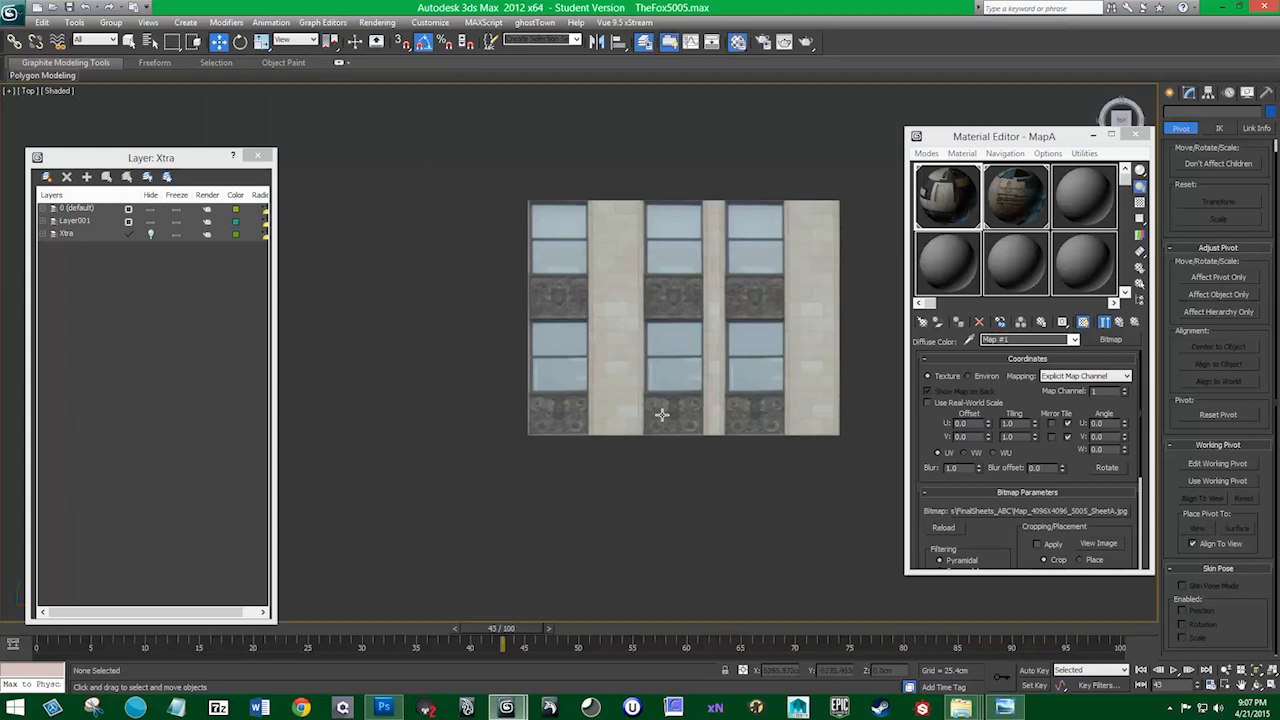
Copy the middle window column to the left and snap it against the facade edge
{"action": "left_click_drag", "start_coordinate": [707, 374], "coordinate": [645, 435]}
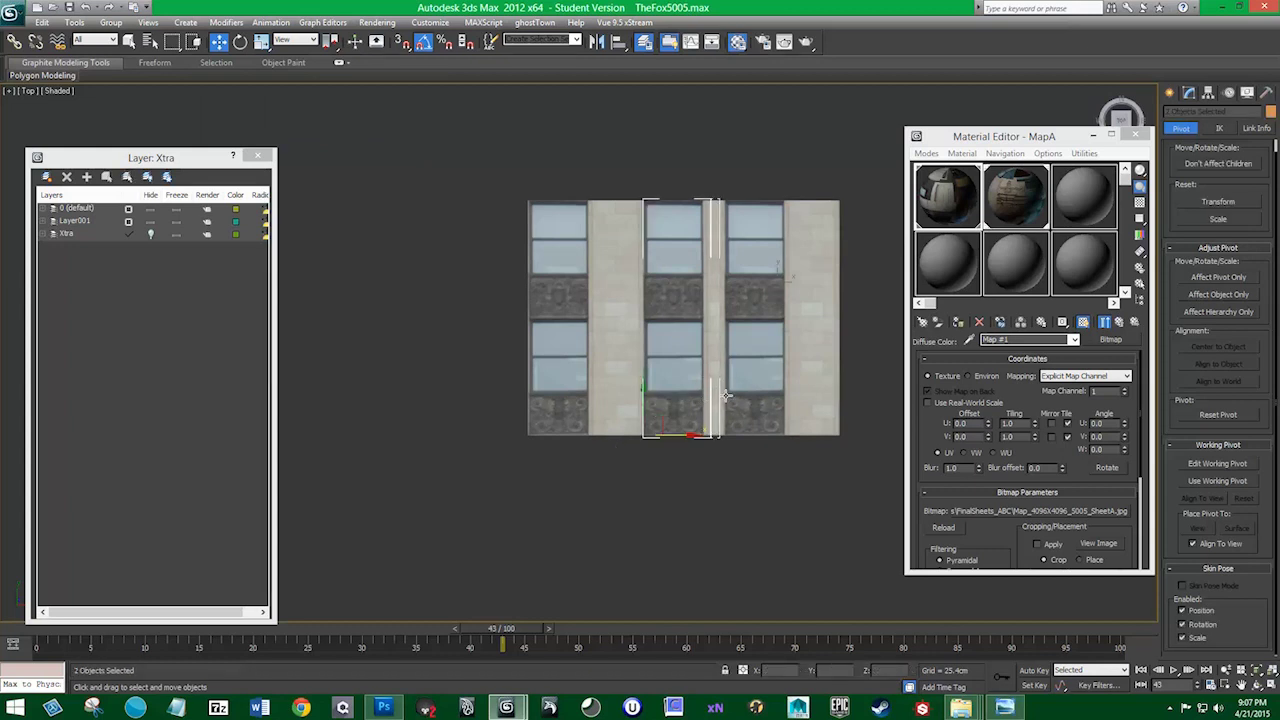
{"action": "left_click", "coordinate": [725, 400], "text": "ctrl"}
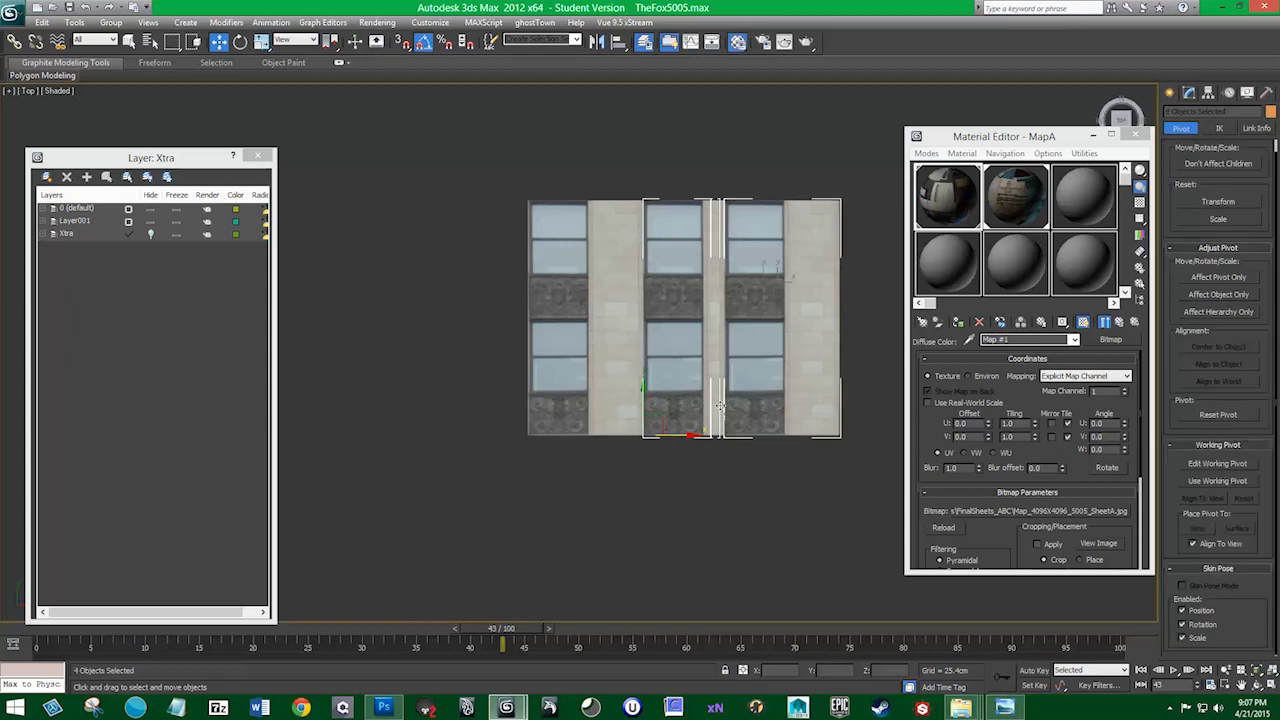
{"action": "left_click", "coordinate": [760, 400], "text": "alt"}
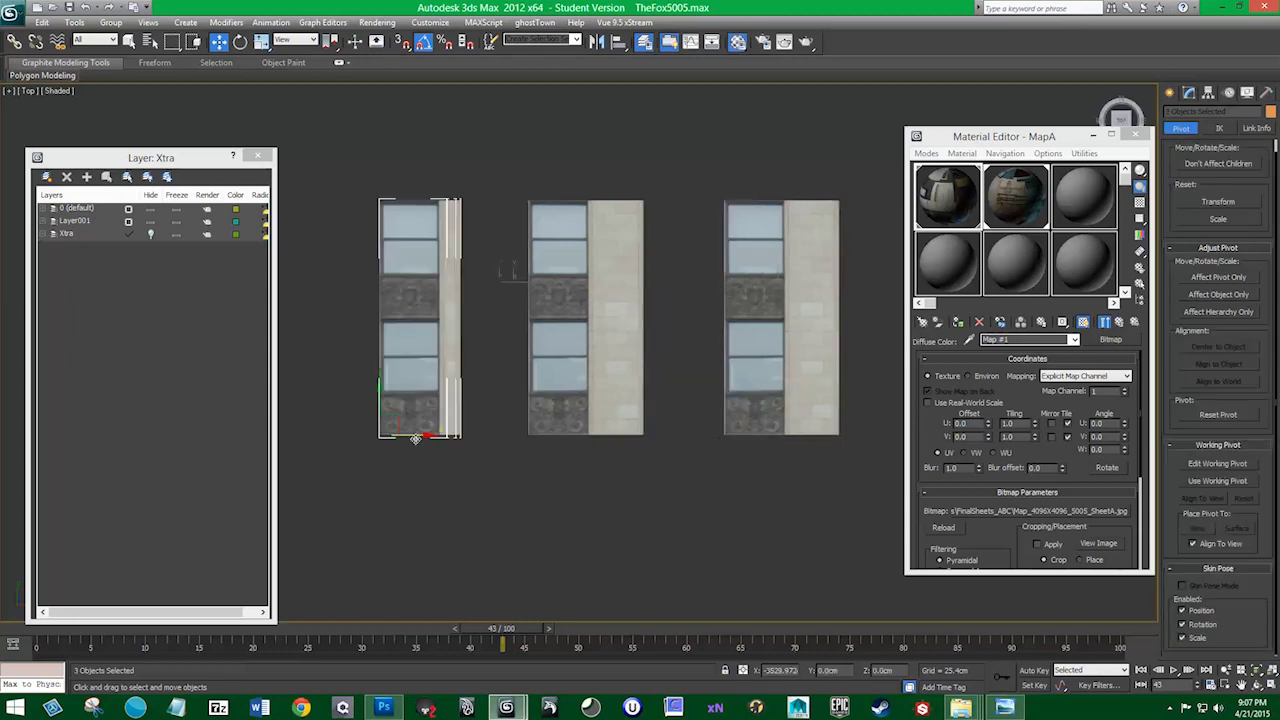
{"action": "key", "text": "ctrl+a"}
{"action": "key", "text": "ctrl+z"}
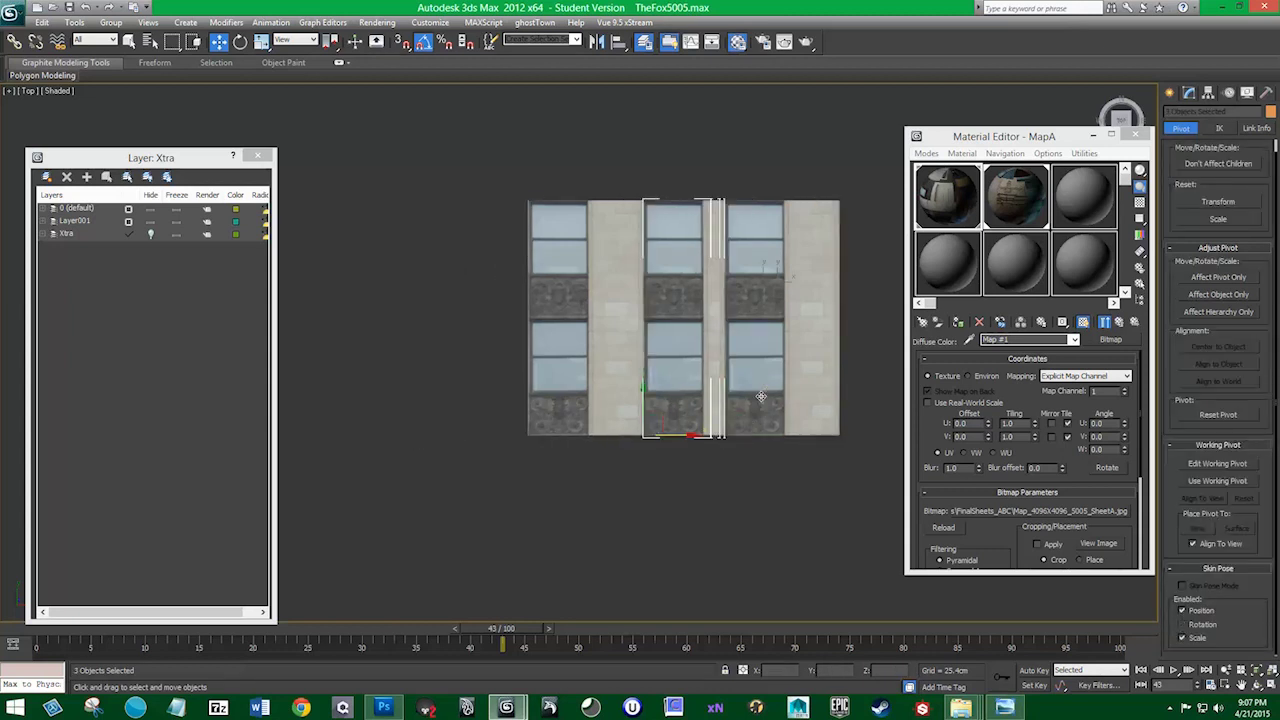
{"action": "left_click_drag", "start_coordinate": [682, 448], "coordinate": [426, 448], "text": "shift"}
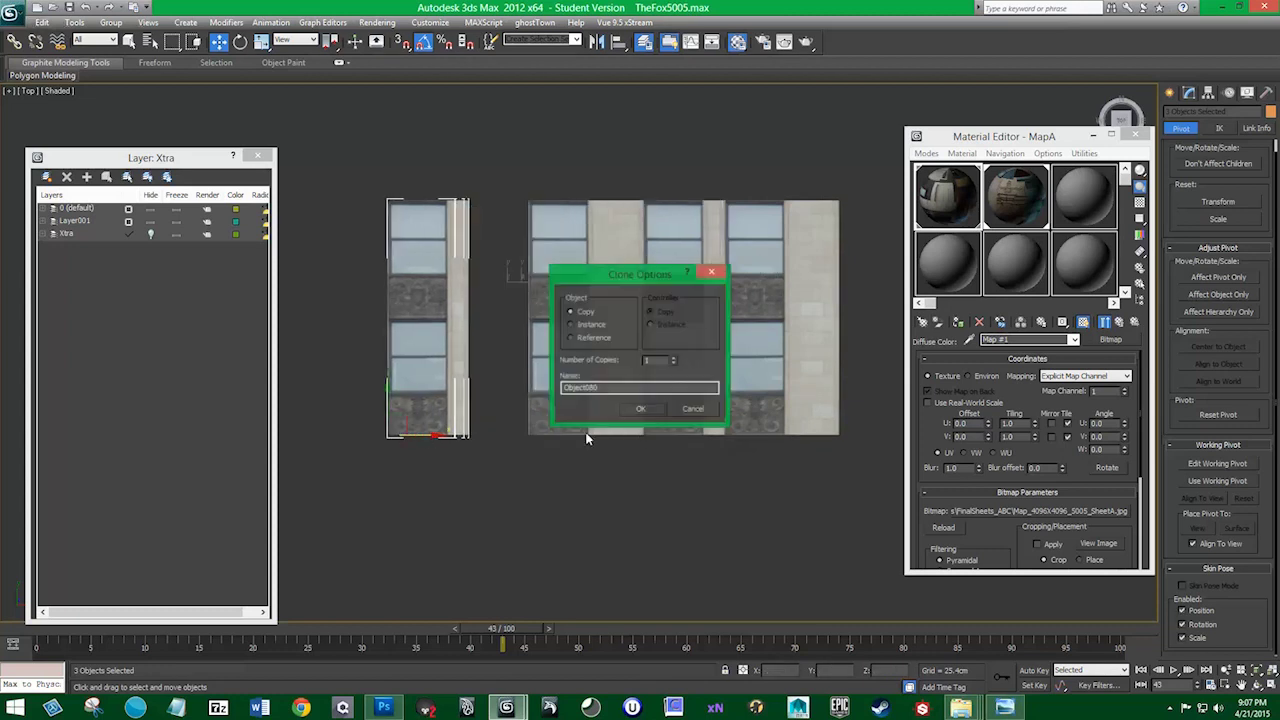
{"action": "scroll", "coordinate": [557, 433], "scroll_direction": "up", "scroll_amount": 2}
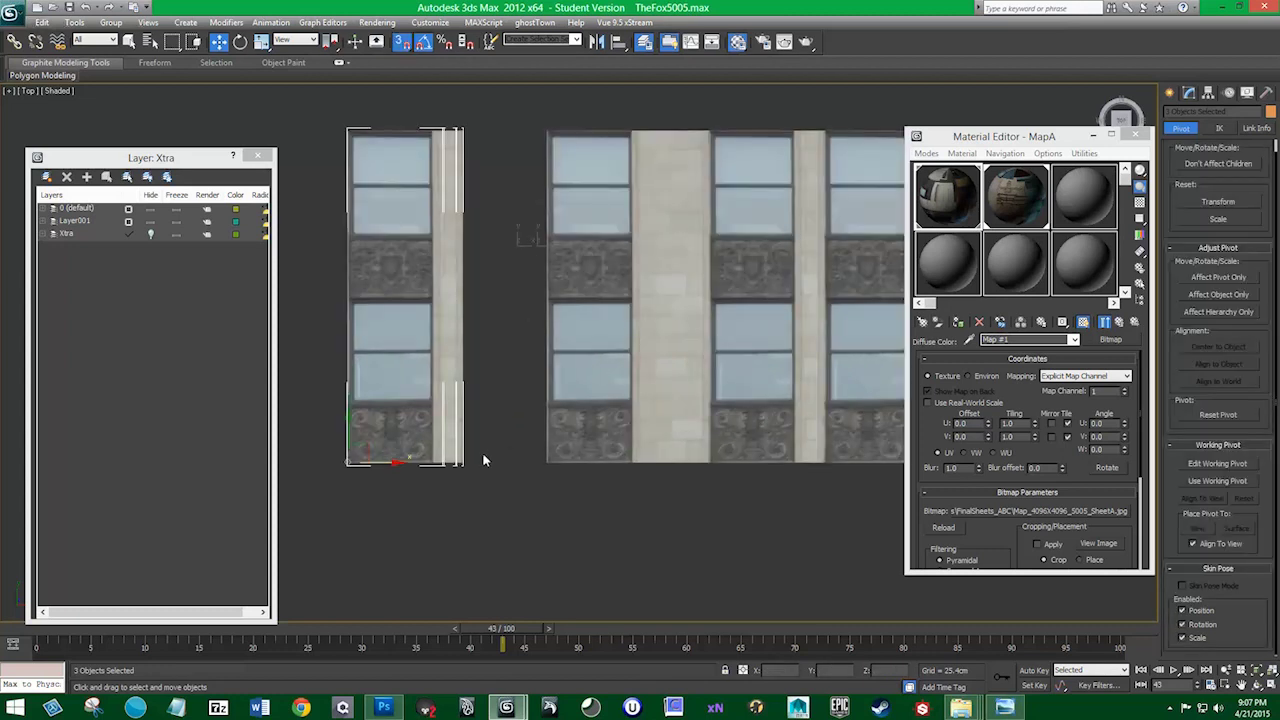
{"action": "scroll", "coordinate": [482, 452], "scroll_direction": "up", "scroll_amount": 3}
{"action": "left_click_drag", "start_coordinate": [443, 449], "coordinate": [613, 452]}
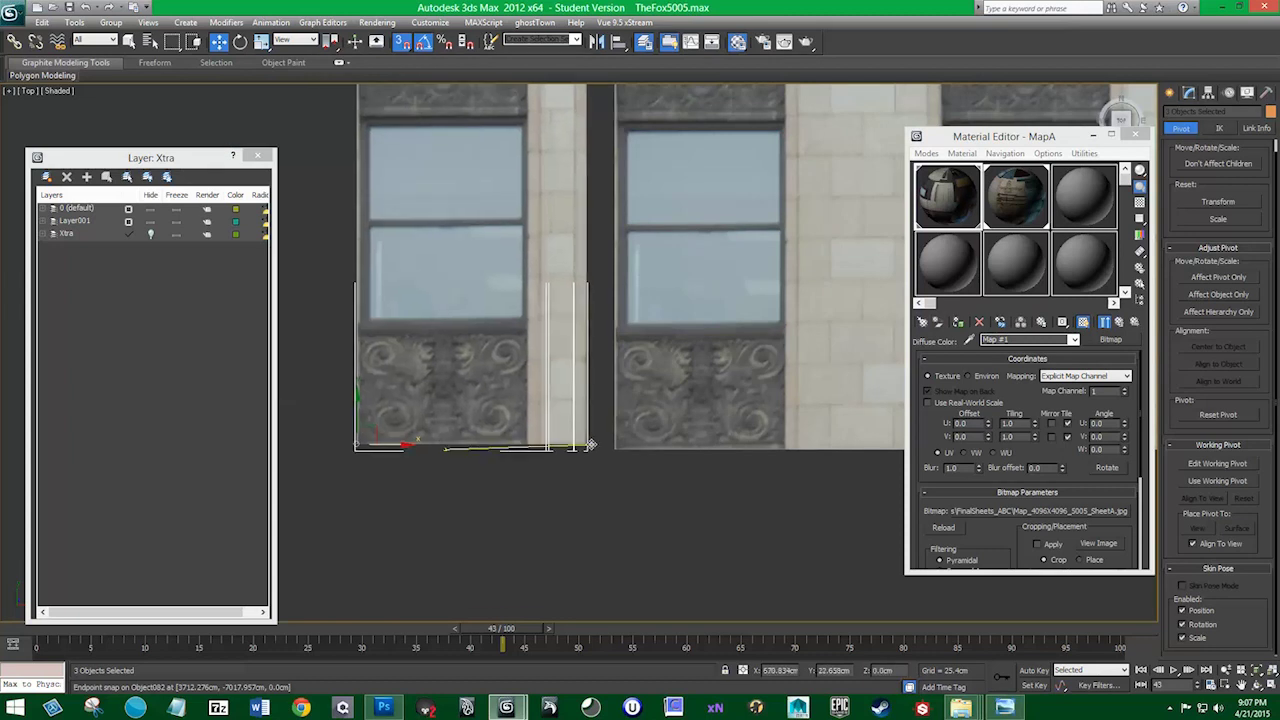
{"action": "left_click", "coordinate": [614, 500]}
{"action": "scroll", "coordinate": [480, 423], "scroll_direction": "down", "scroll_amount": 3}
{"action": "scroll", "coordinate": [591, 334], "scroll_direction": "up", "scroll_amount": 1}
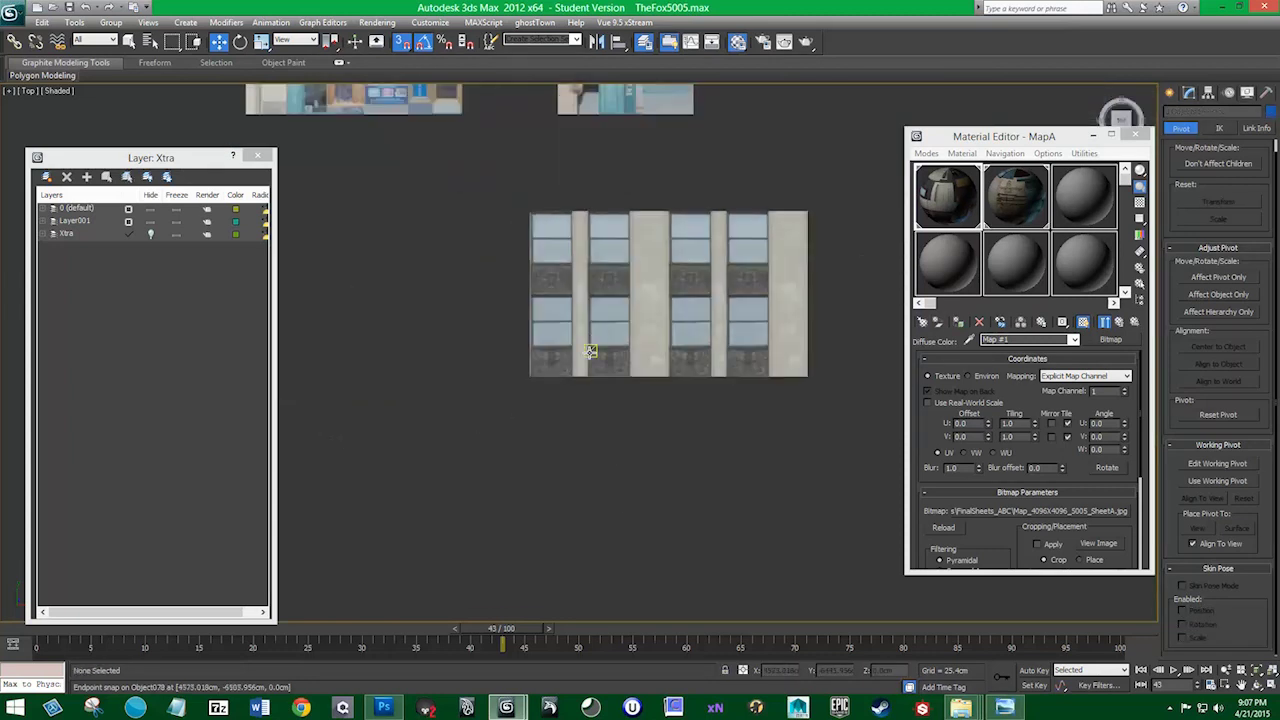
{"action": "scroll", "coordinate": [605, 355], "scroll_direction": "up", "scroll_amount": 1}
{"action": "scroll", "coordinate": [585, 375], "scroll_direction": "up", "scroll_amount": 1}
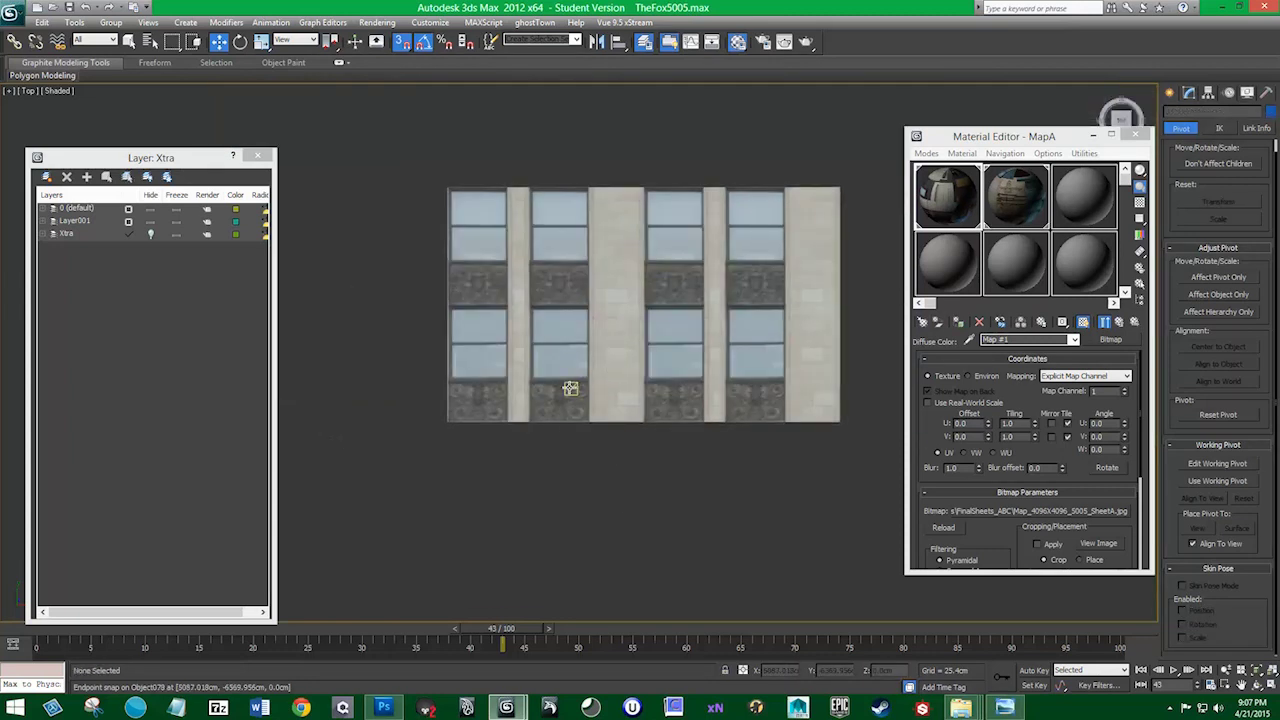
Group the eight facade pieces and enable snapping with Perpendicular unchecked
{"action": "left_click_drag", "start_coordinate": [862, 532], "coordinate": [376, 152]}
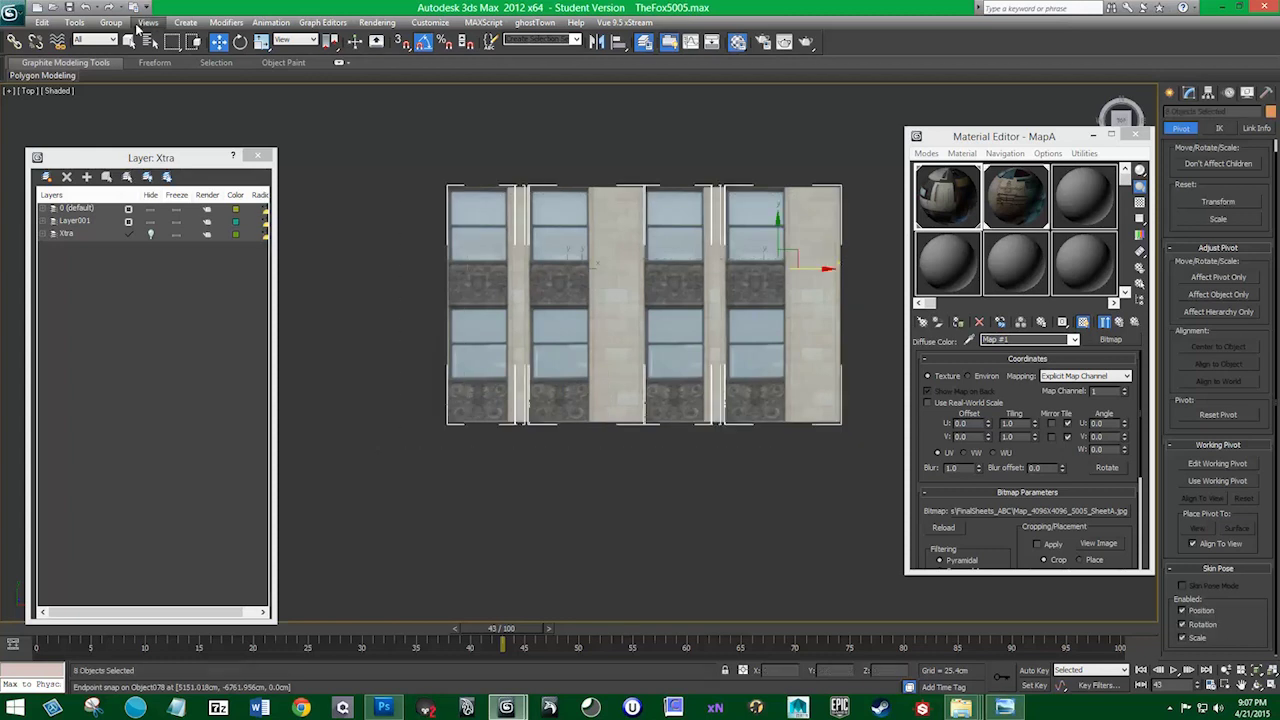
{"action": "left_click", "coordinate": [112, 22]}
{"action": "left_click", "coordinate": [655, 374]}
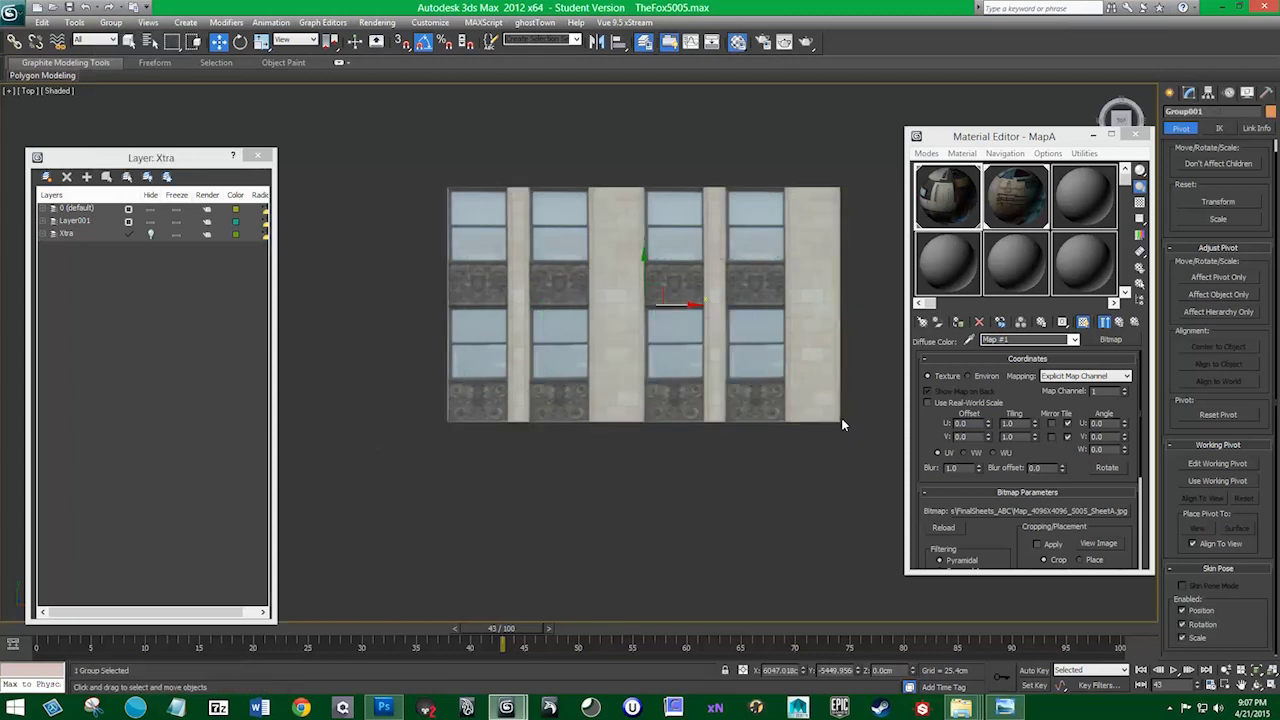
{"action": "key", "text": "s"}
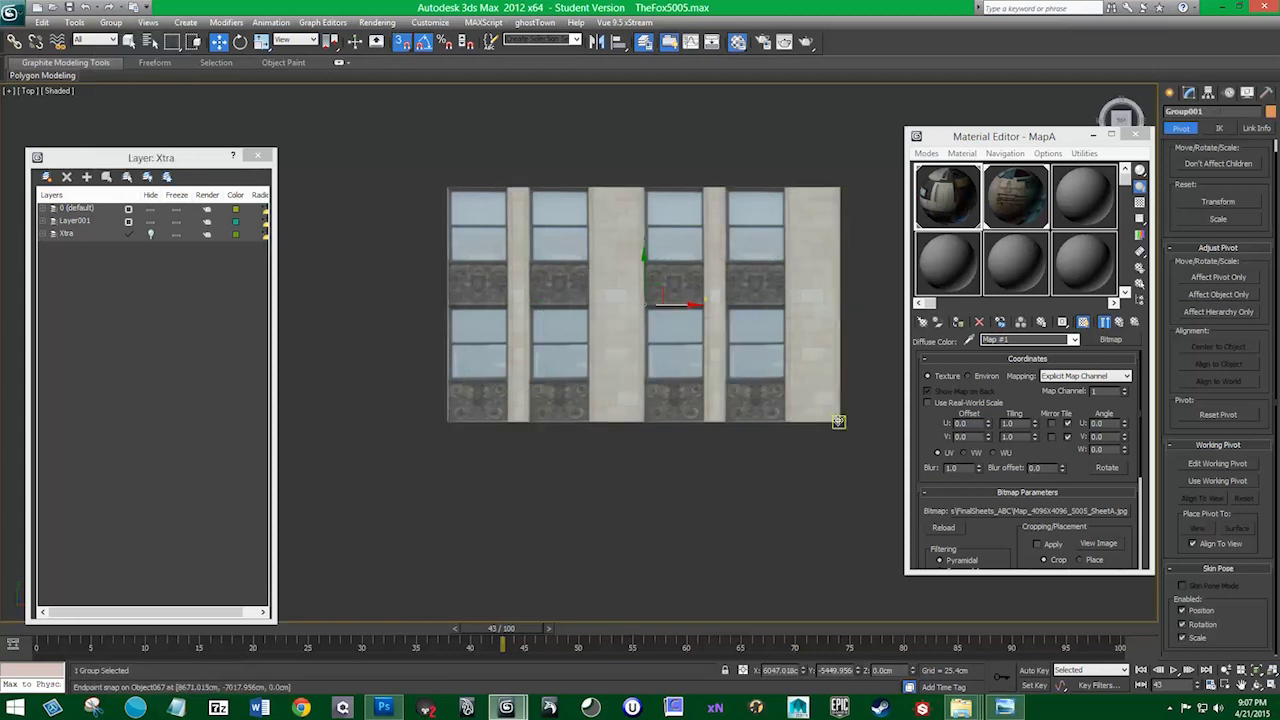
{"action": "right_click", "coordinate": [396, 48]}
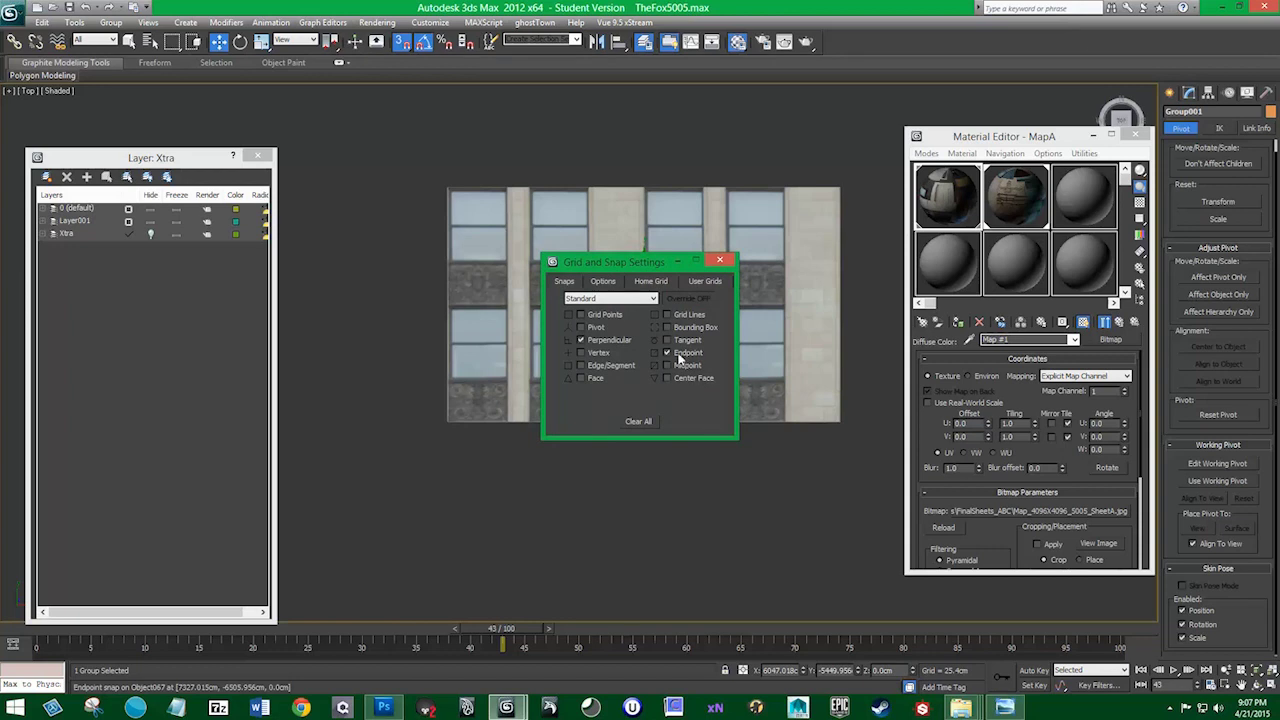
{"action": "left_click", "coordinate": [599, 338]}
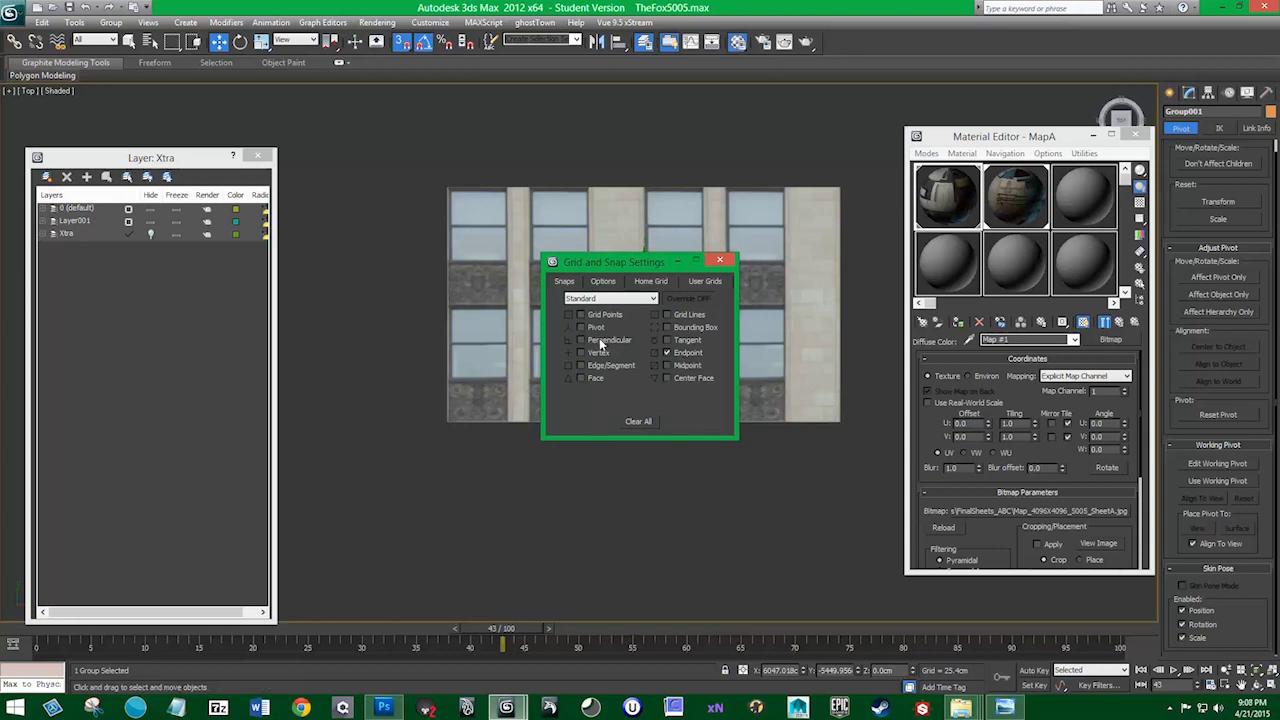
{"action": "left_click", "coordinate": [718, 262]}
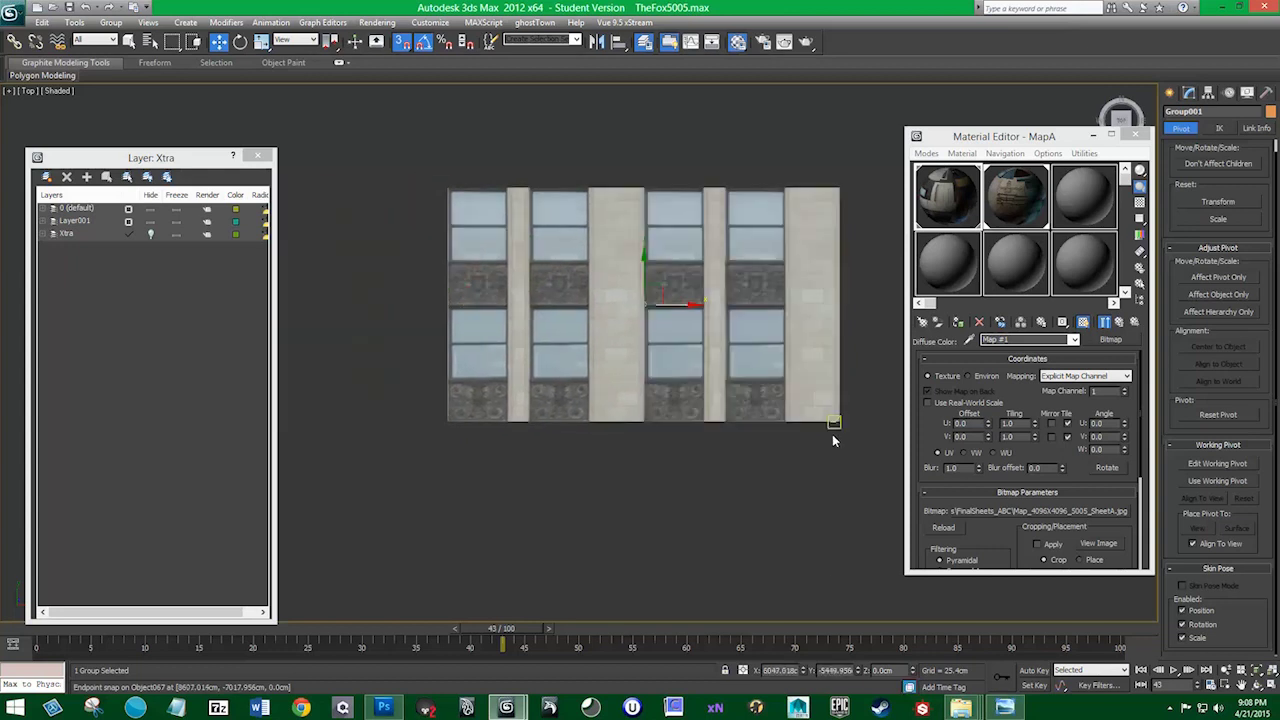
Shift-drag a copy of the facade group against its left edge and nudge it into place
{"action": "left_click_drag", "start_coordinate": [855, 443], "coordinate": [420, 158]}
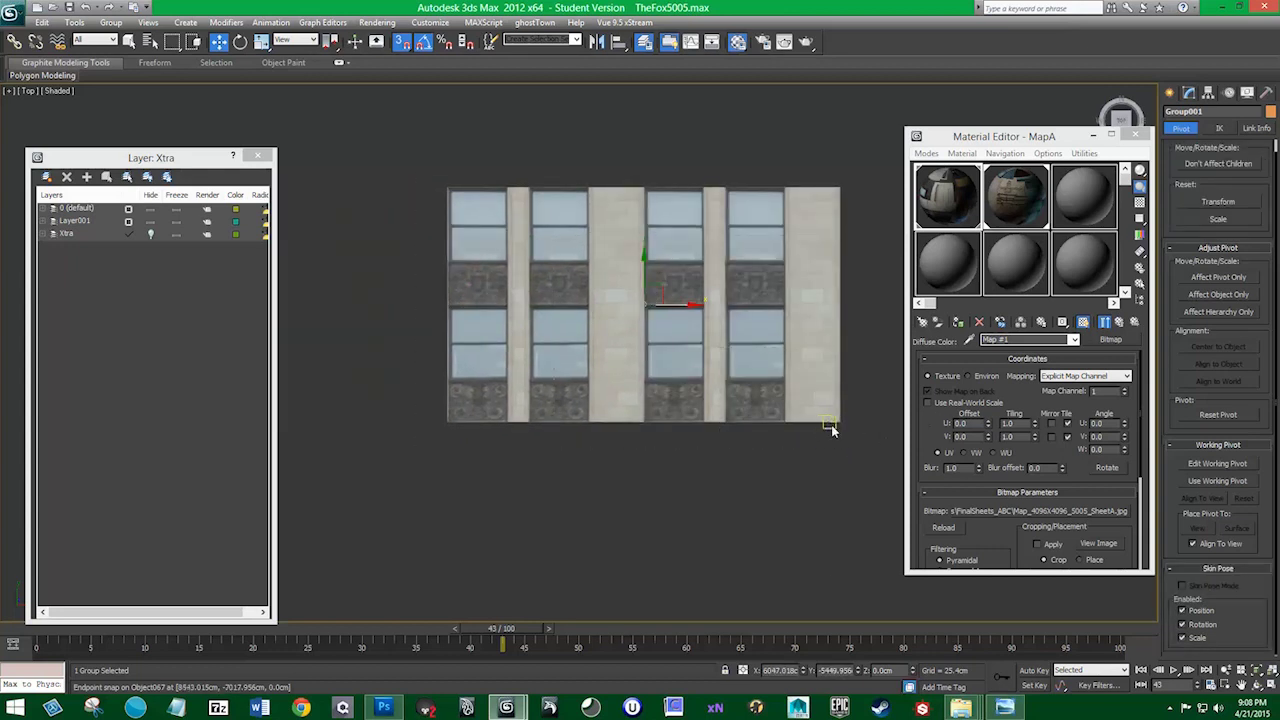
{"action": "left_click_drag", "start_coordinate": [838, 421], "coordinate": [444, 421], "text": "shift"}
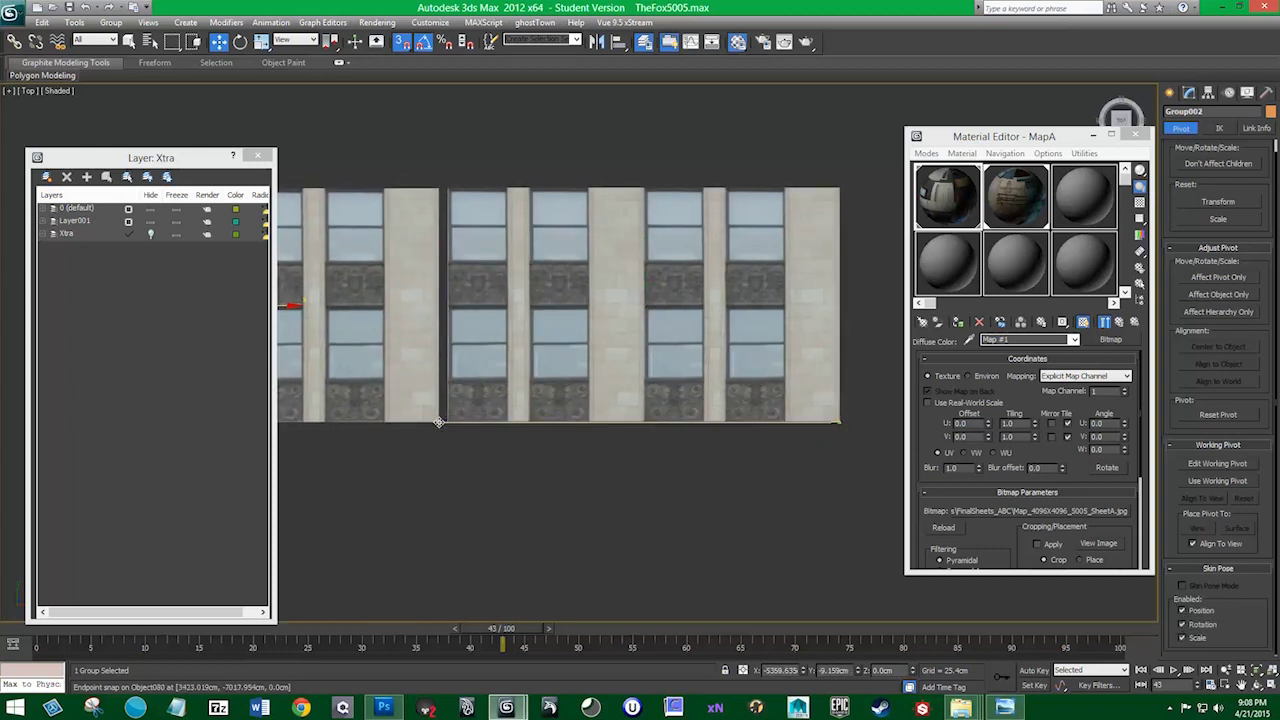
{"action": "left_click", "coordinate": [646, 412]}
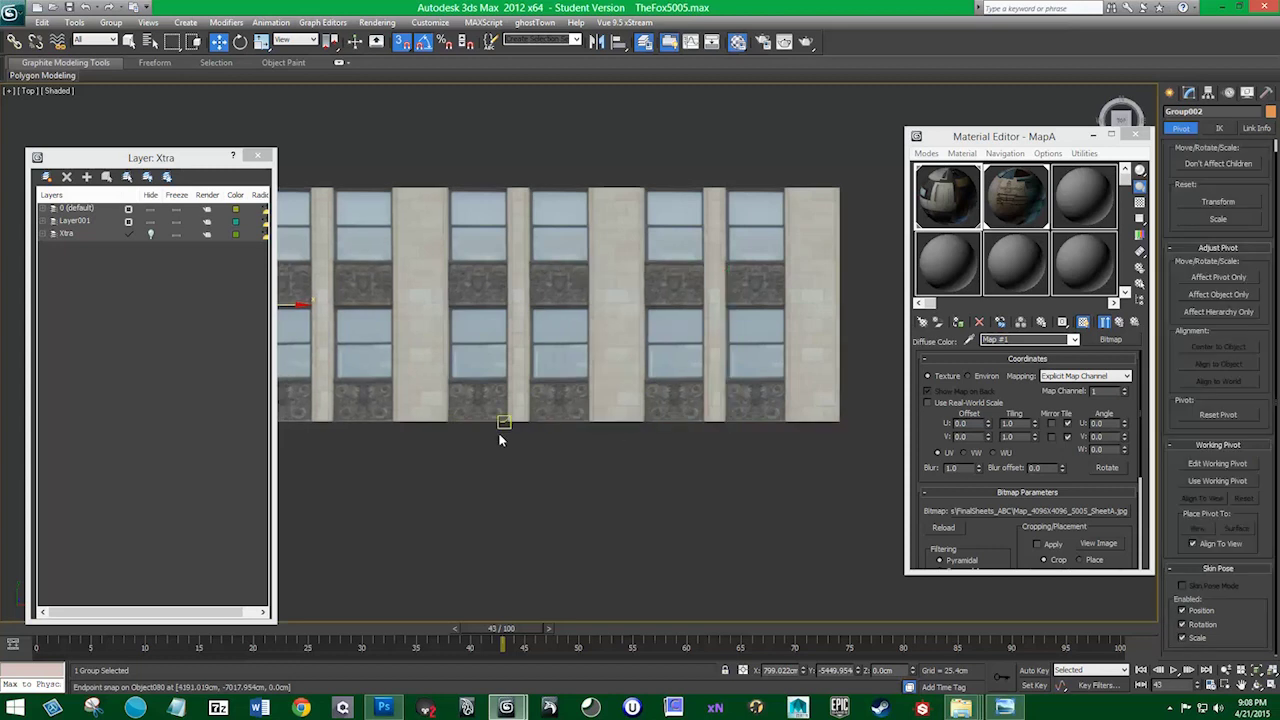
{"action": "scroll", "coordinate": [500, 430], "scroll_direction": "down", "scroll_amount": 2}
{"action": "middle_click_drag", "start_coordinate": [668, 414], "coordinate": [623, 450]}
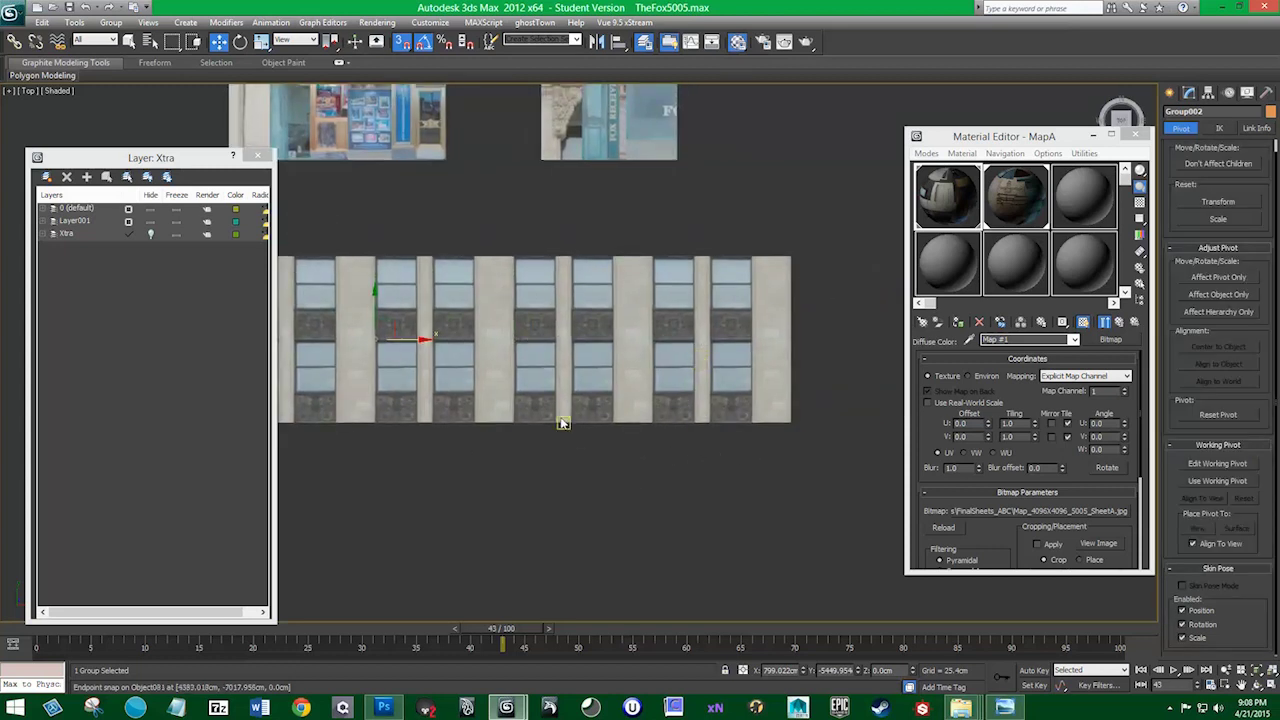
{"action": "middle_click_drag", "start_coordinate": [441, 438], "coordinate": [614, 447]}
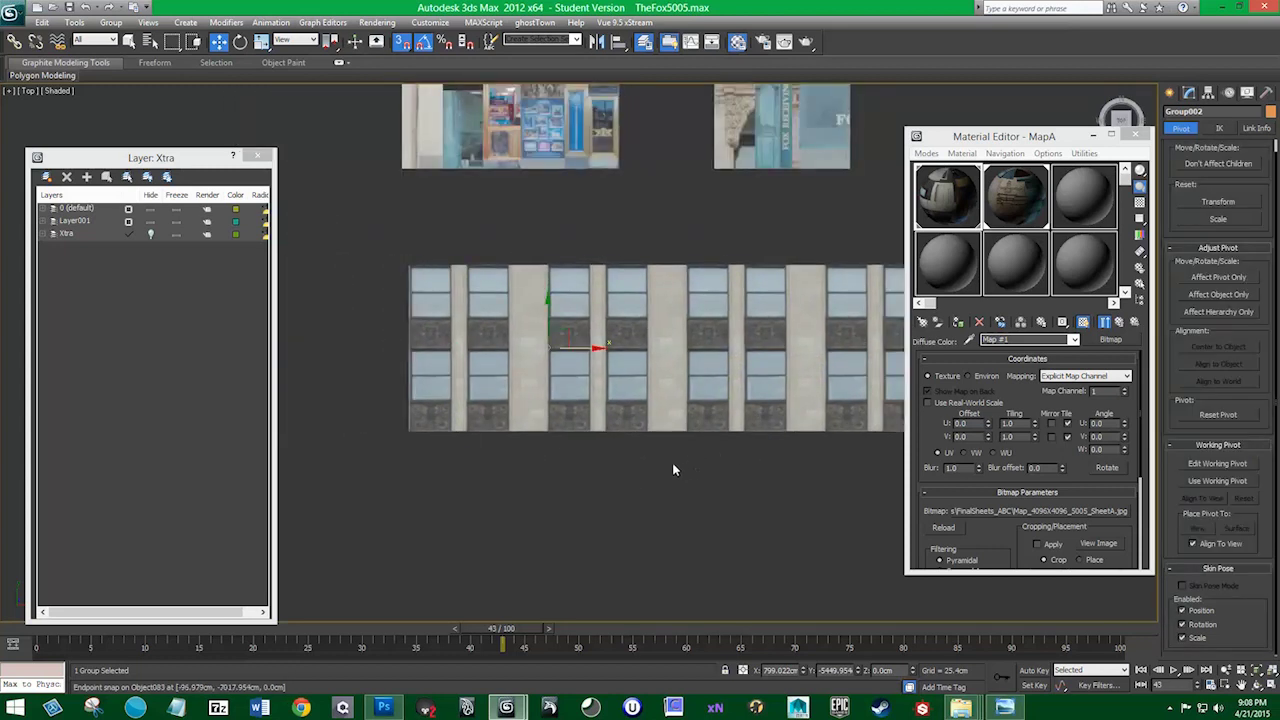
{"action": "key", "text": "s"}
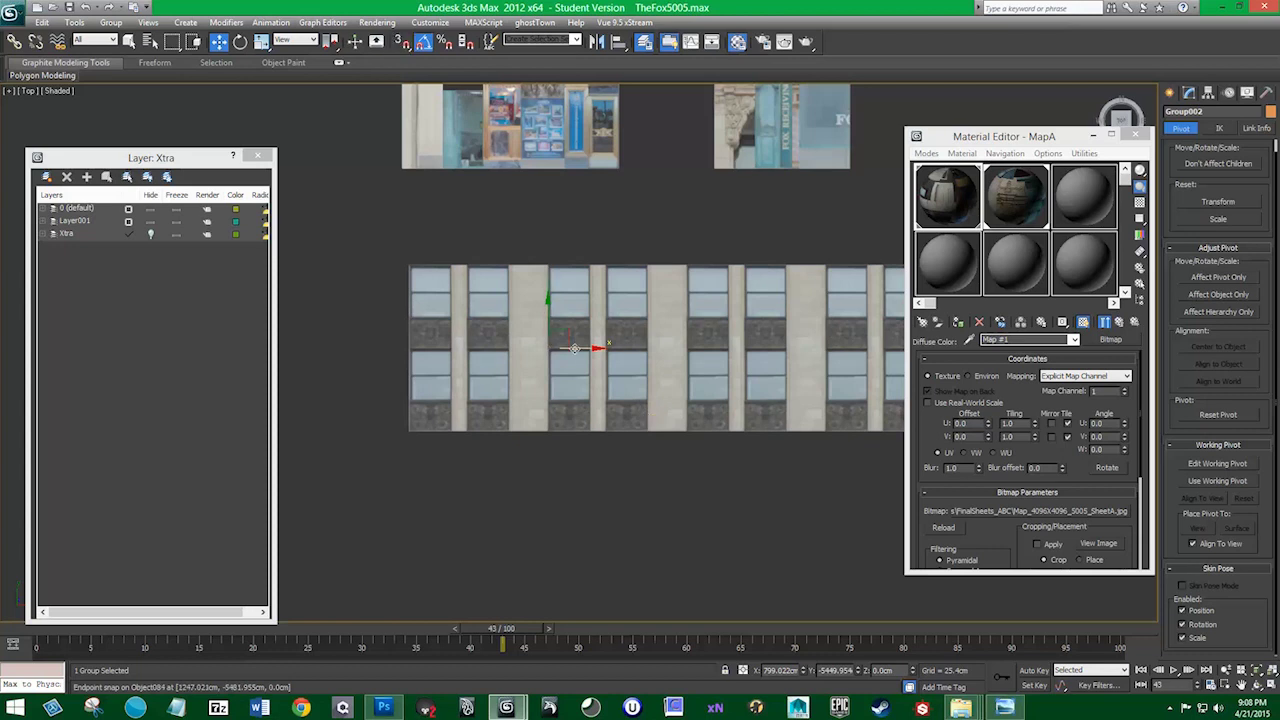
{"action": "left_click_drag", "start_coordinate": [584, 348], "coordinate": [583, 350]}
{"action": "key", "text": "s"}
{"action": "key", "text": "s"}
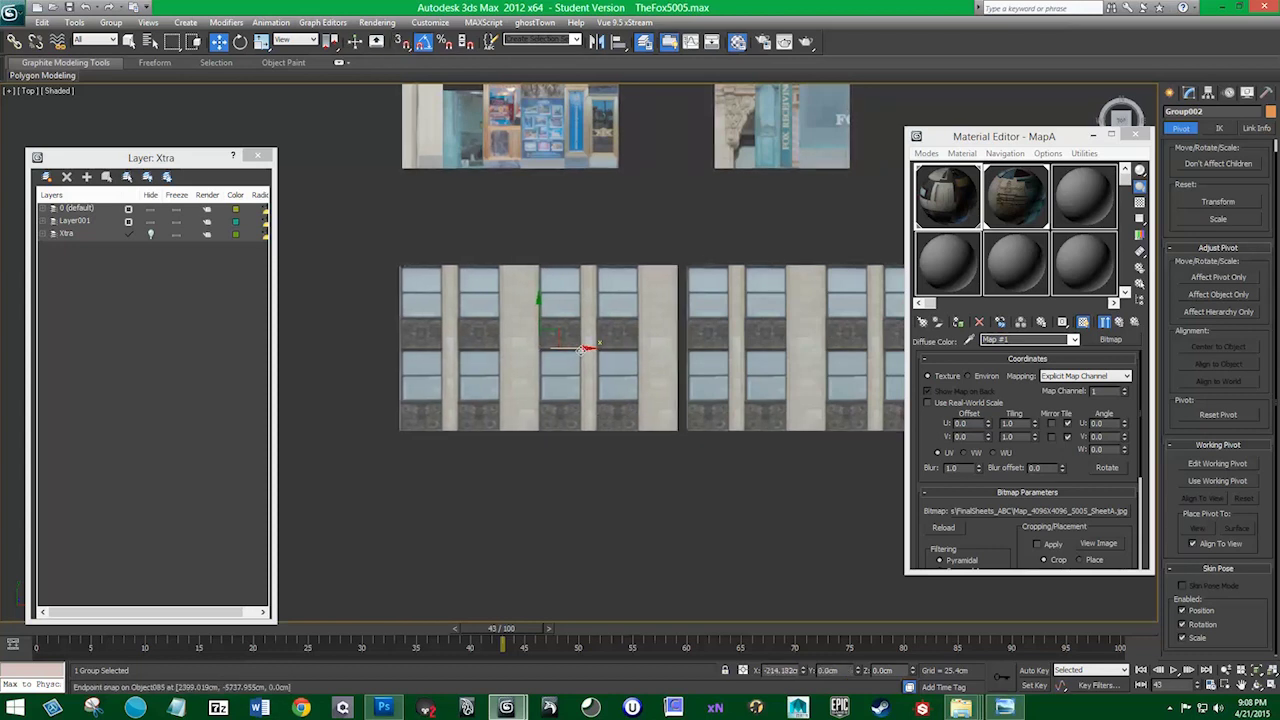
{"action": "middle_click_drag", "start_coordinate": [611, 422], "coordinate": [697, 419]}
{"action": "key", "text": "s"}
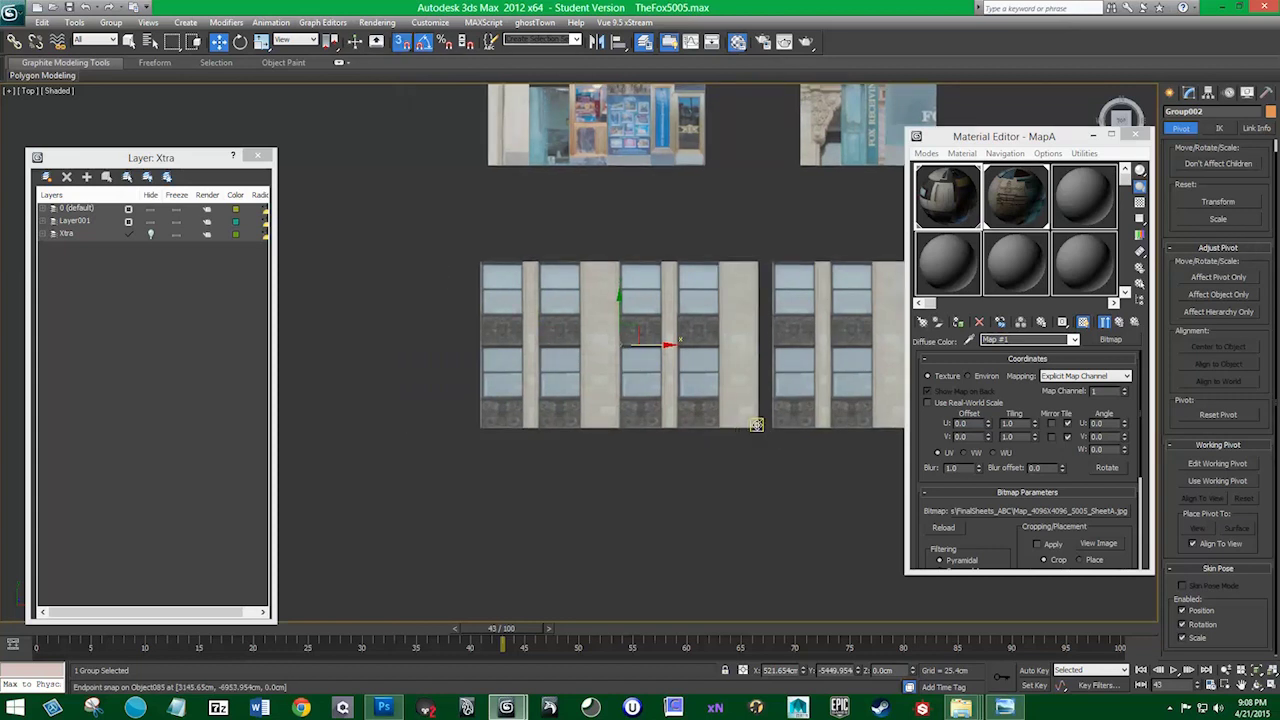
Clone a third facade copy and snap the groups flush edge to edge
{"action": "left_click_drag", "start_coordinate": [757, 427], "coordinate": [479, 424], "text": "shift"}
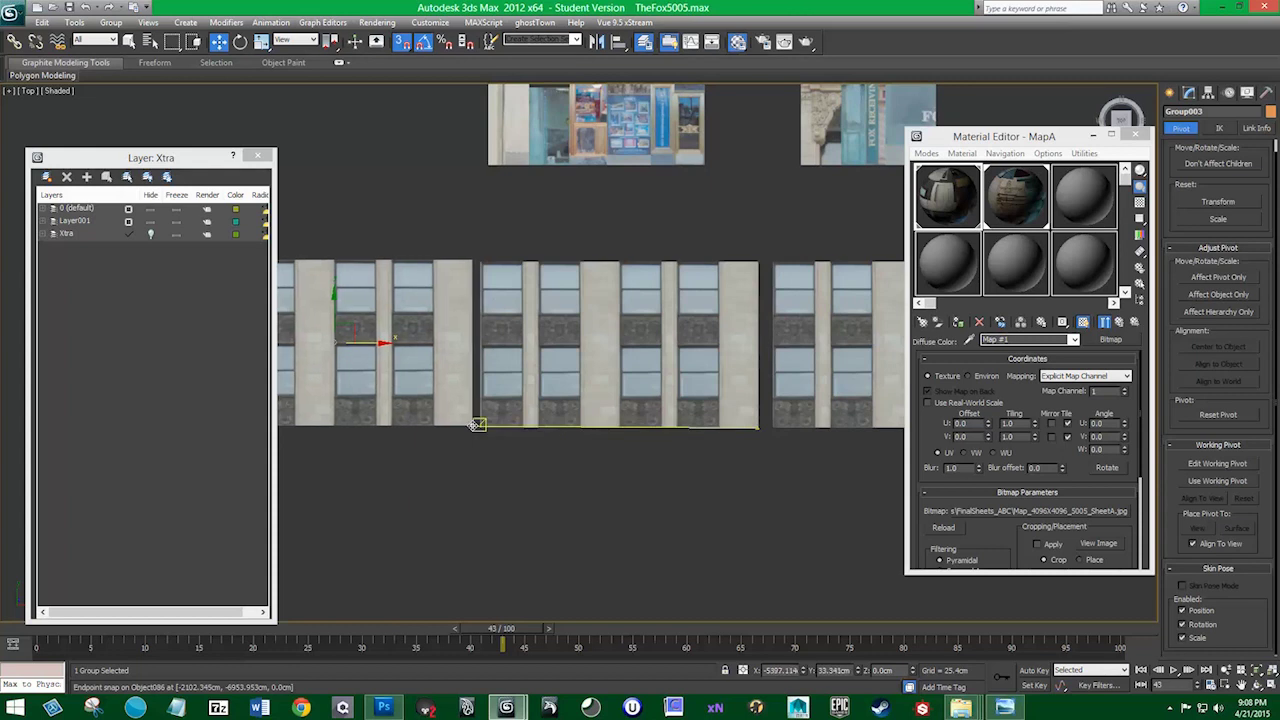
{"action": "left_click", "coordinate": [628, 407]}
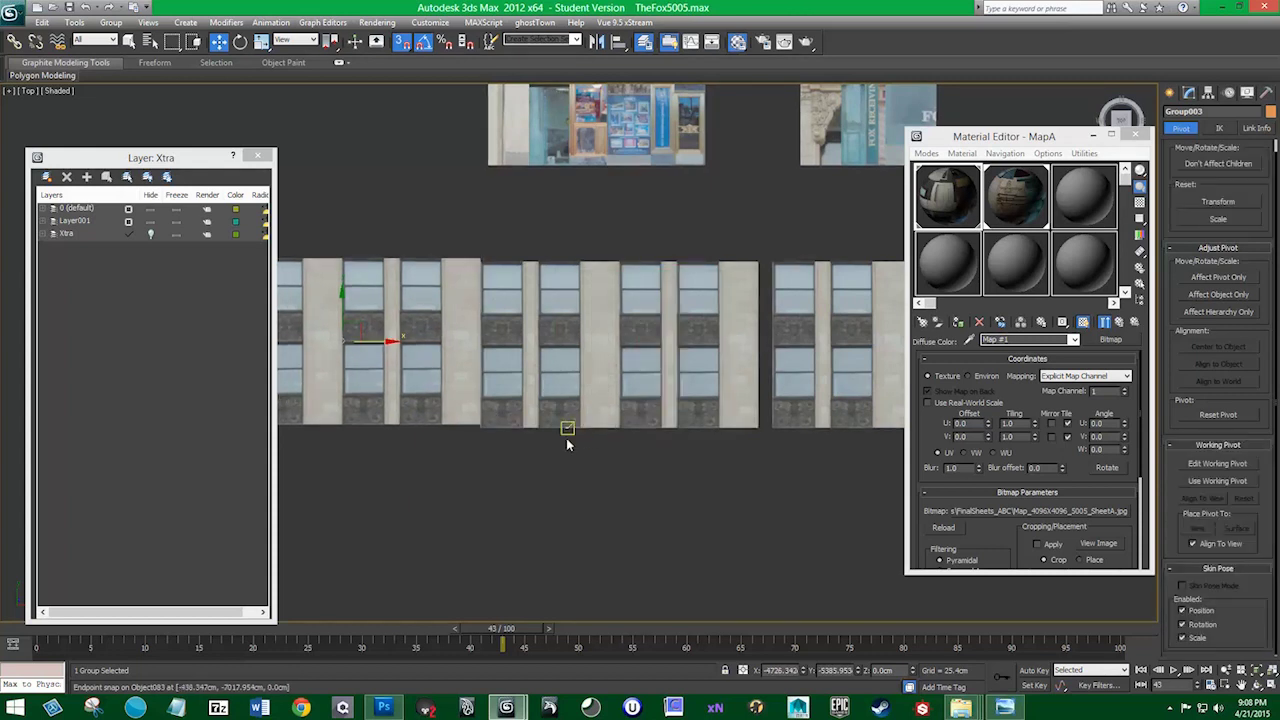
{"action": "scroll", "coordinate": [586, 366], "scroll_direction": "up", "scroll_amount": 3}
{"action": "scroll", "coordinate": [600, 340], "scroll_direction": "up", "scroll_amount": 3}
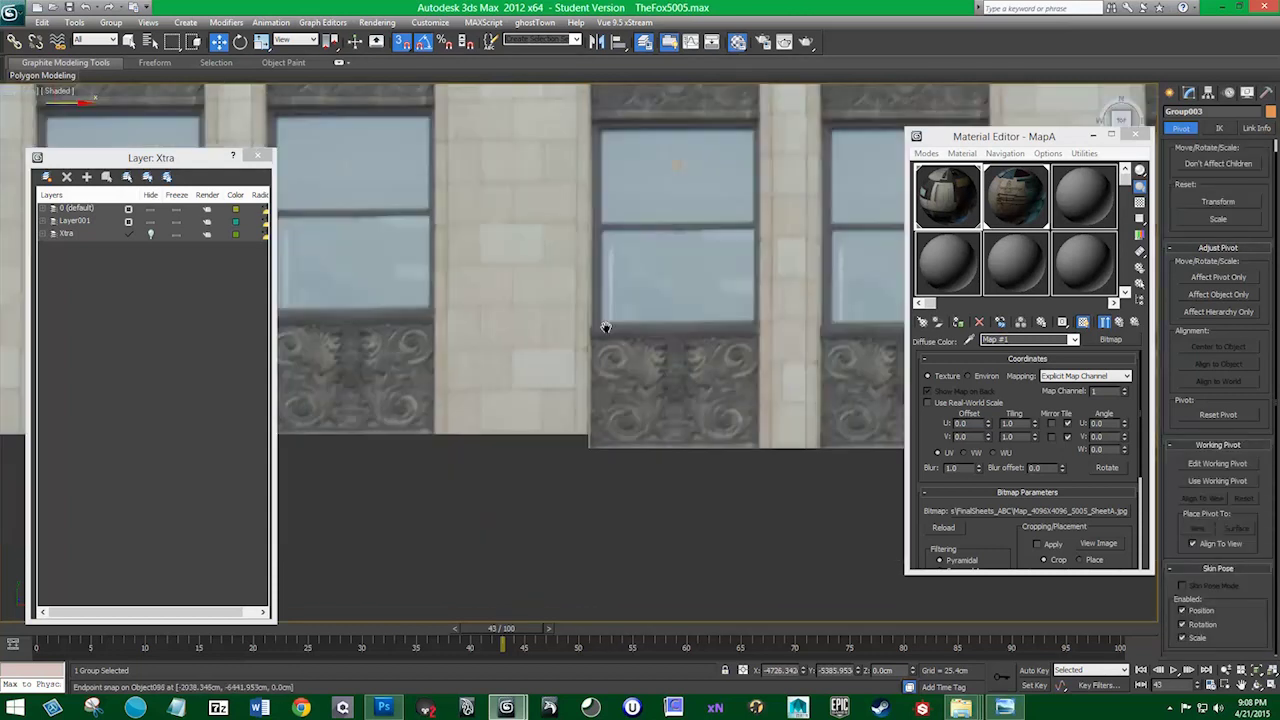
{"action": "left_click_drag", "start_coordinate": [589, 431], "coordinate": [506, 451]}
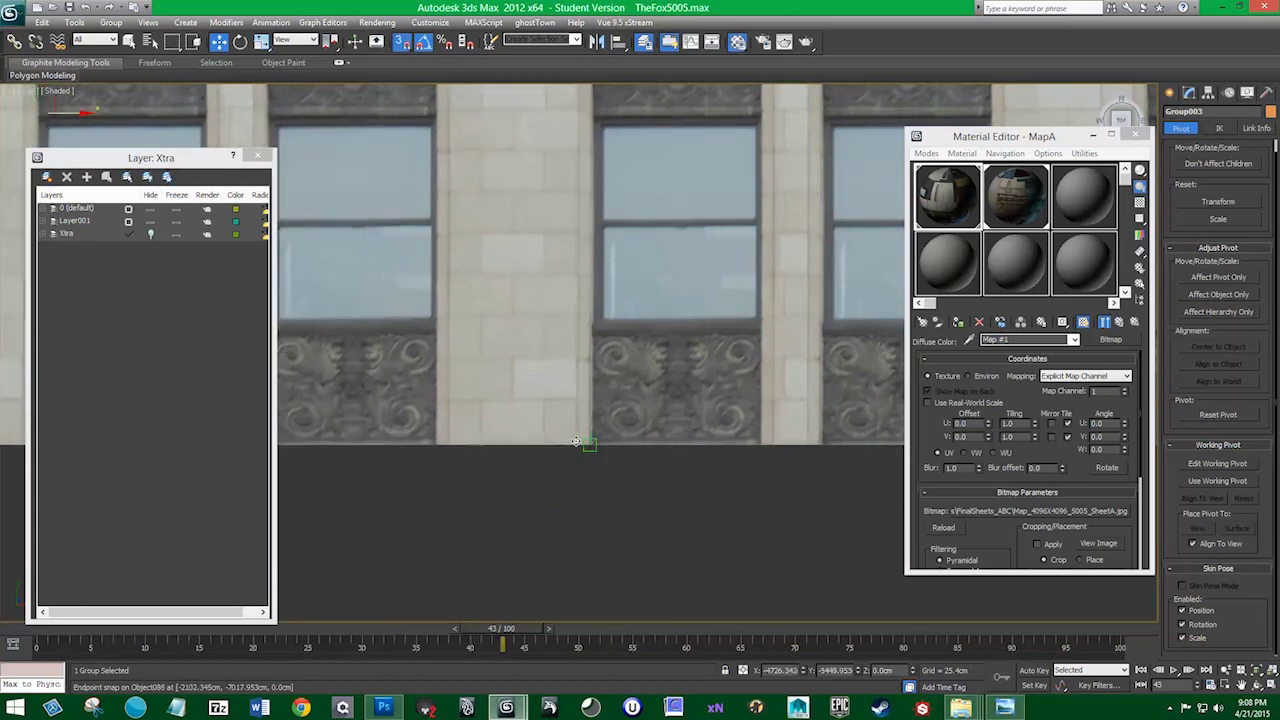
{"action": "left_click", "coordinate": [506, 451]}
{"action": "scroll", "coordinate": [506, 451], "scroll_direction": "down", "scroll_amount": 2}
{"action": "scroll", "coordinate": [672, 394], "scroll_direction": "down", "scroll_amount": 2}
{"action": "left_click_drag", "start_coordinate": [675, 423], "coordinate": [480, 215]}
{"action": "scroll", "coordinate": [549, 408], "scroll_direction": "up", "scroll_amount": 2}
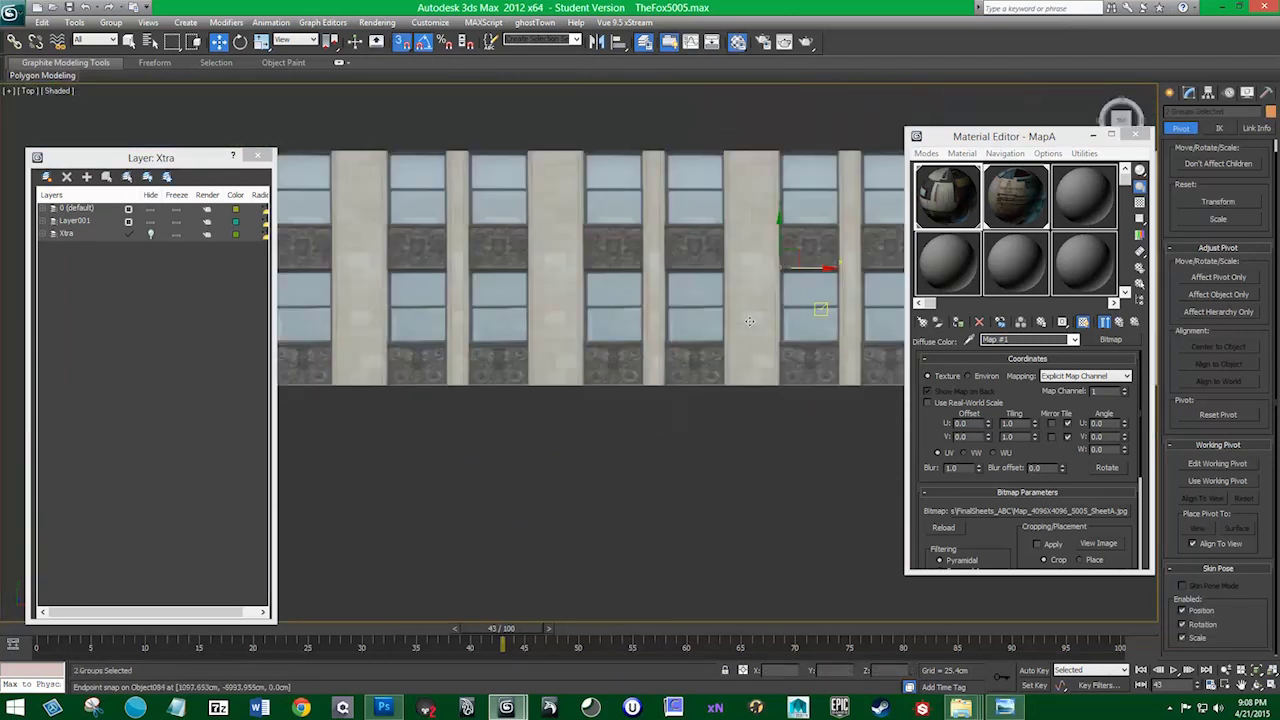
{"action": "scroll", "coordinate": [549, 408], "scroll_direction": "up", "scroll_amount": 2}
{"action": "scroll", "coordinate": [549, 408], "scroll_direction": "up", "scroll_amount": 2}
{"action": "scroll", "coordinate": [549, 408], "scroll_direction": "up", "scroll_amount": 2}
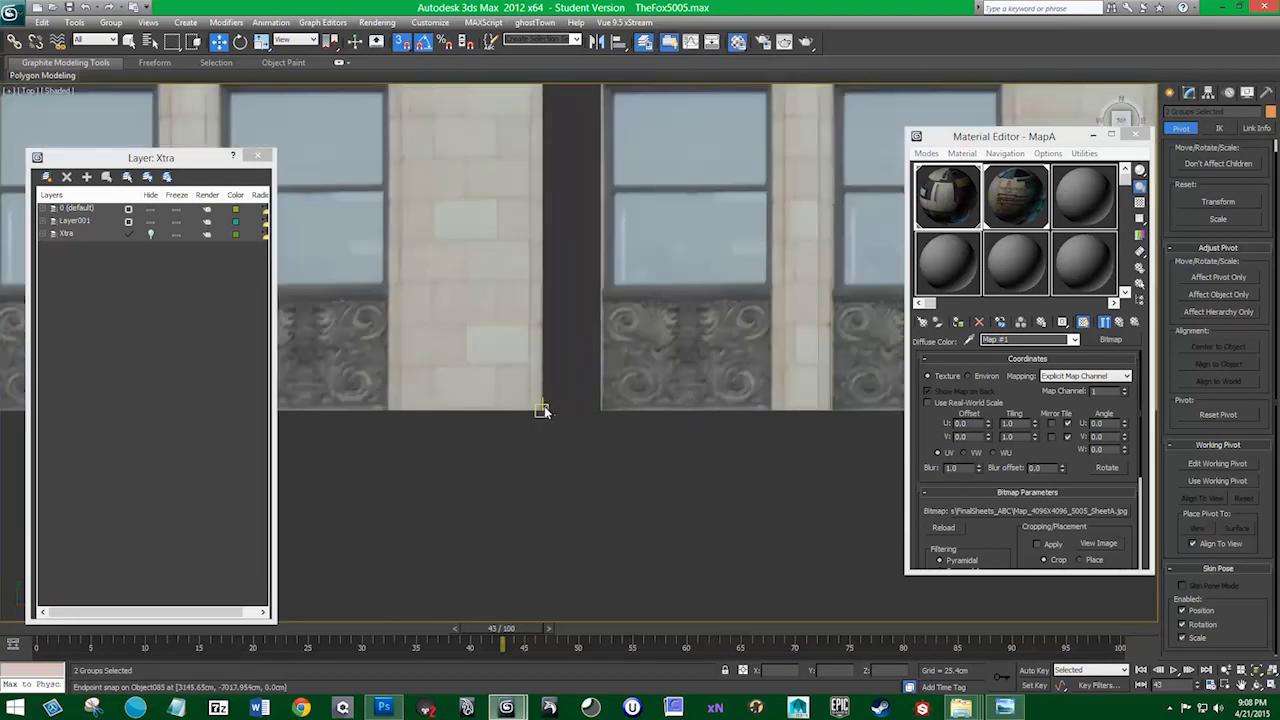
{"action": "left_click_drag", "start_coordinate": [541, 408], "coordinate": [600, 410]}
{"action": "left_click", "coordinate": [644, 449]}
{"action": "scroll", "coordinate": [644, 449], "scroll_direction": "down", "scroll_amount": 3}
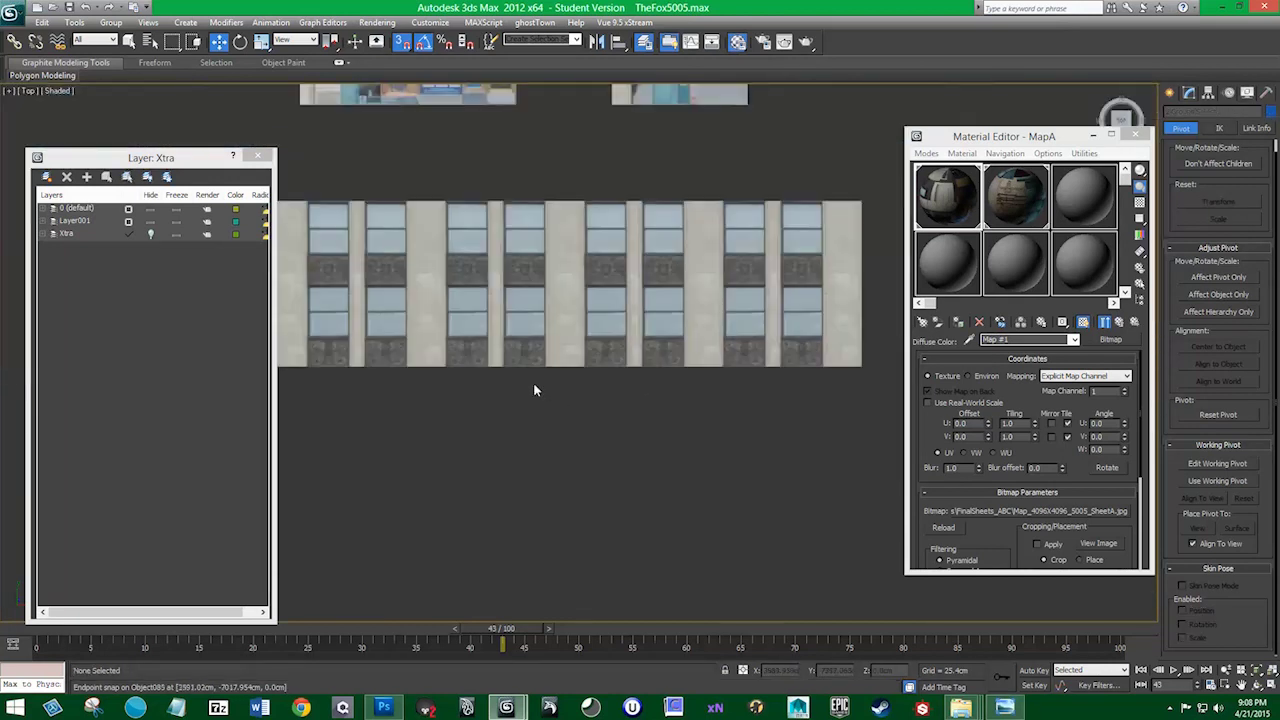
{"action": "scroll", "coordinate": [669, 405], "scroll_direction": "down", "scroll_amount": 2}
{"action": "mouse_move", "coordinate": [733, 336]}
{"action": "middle_mouse_down"}
{"action": "mouse_move", "coordinate": [818, 340]}
{"action": "mouse_move", "coordinate": [720, 355]}
{"action": "middle_mouse_up"}
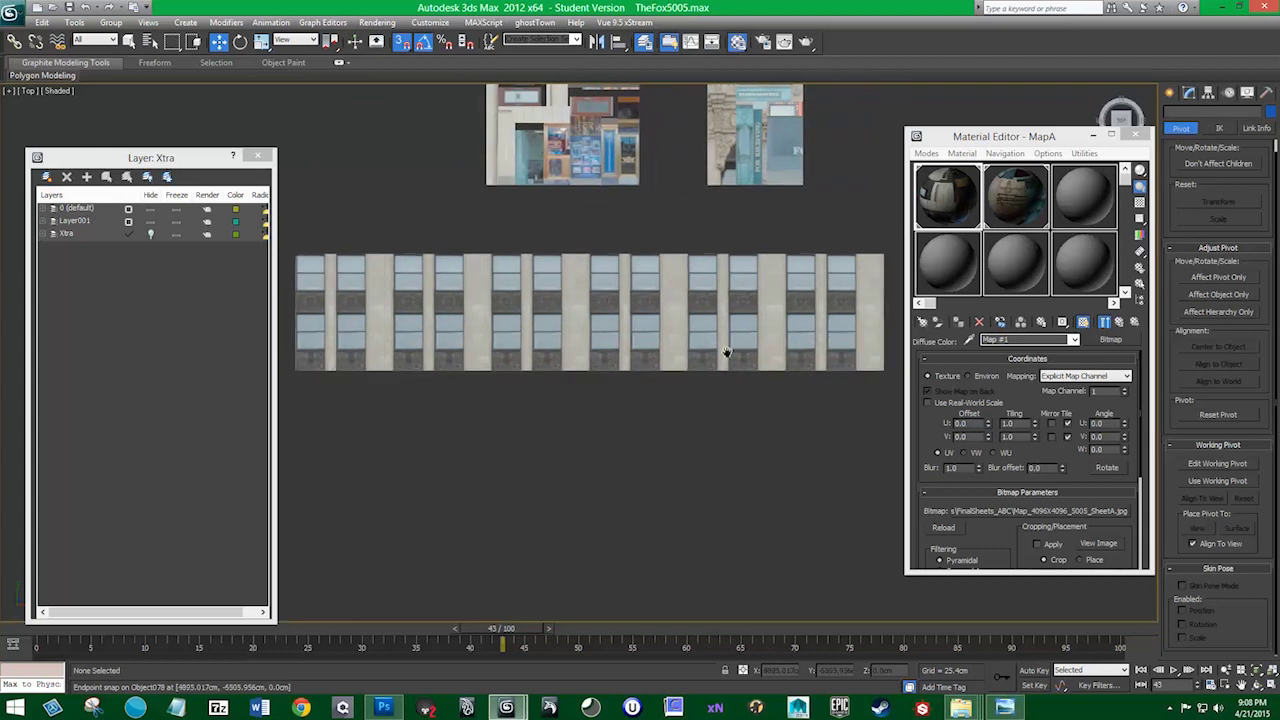
{"action": "scroll", "coordinate": [423, 355], "scroll_direction": "down", "scroll_amount": 2}
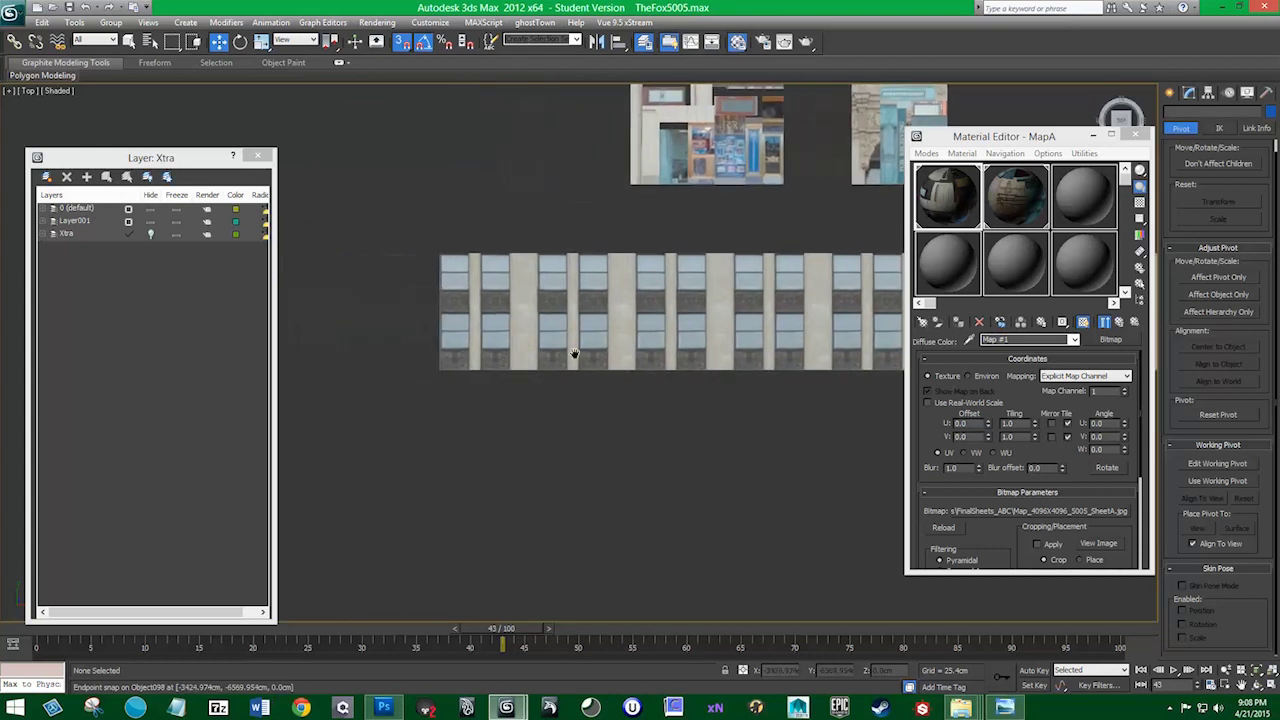
{"action": "scroll", "coordinate": [486, 380], "scroll_direction": "down", "scroll_amount": 1}
{"action": "middle_click_drag", "start_coordinate": [629, 396], "coordinate": [657, 411]}
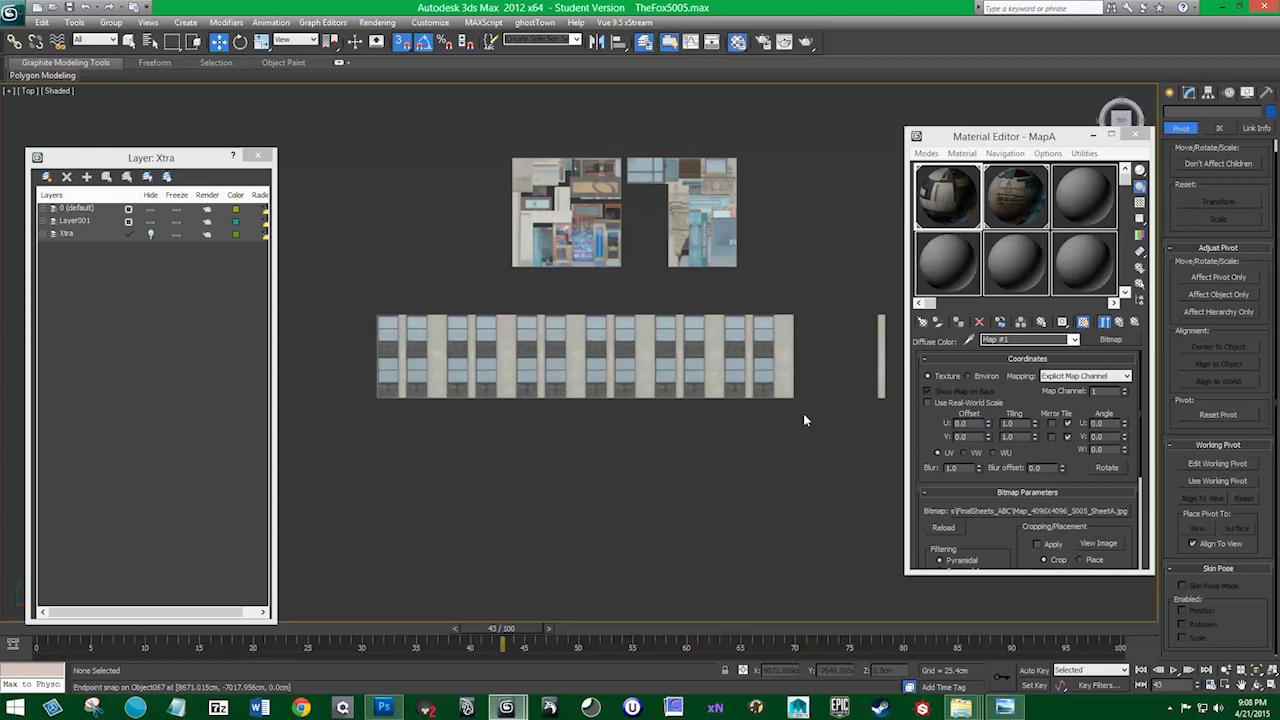
{"action": "left_click_drag", "start_coordinate": [803, 420], "coordinate": [371, 307]}
{"action": "middle_click_drag", "start_coordinate": [462, 423], "coordinate": [522, 433]}
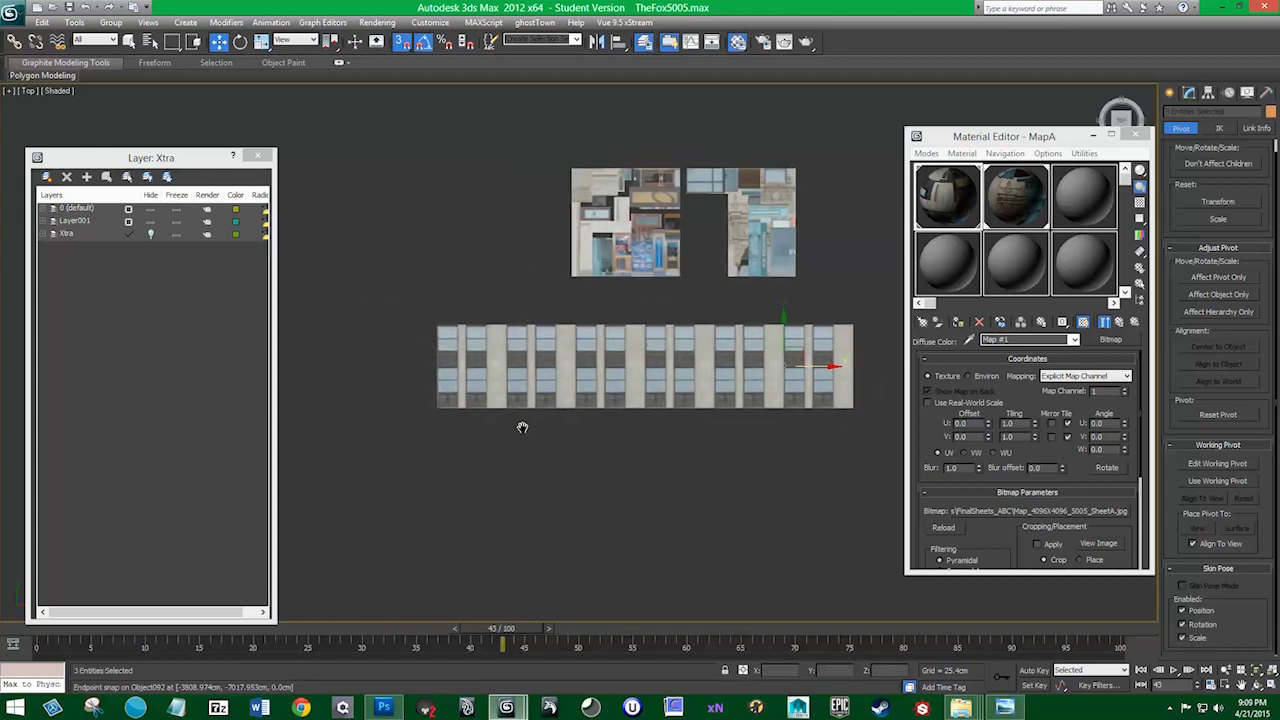
{"action": "key", "text": "s"}
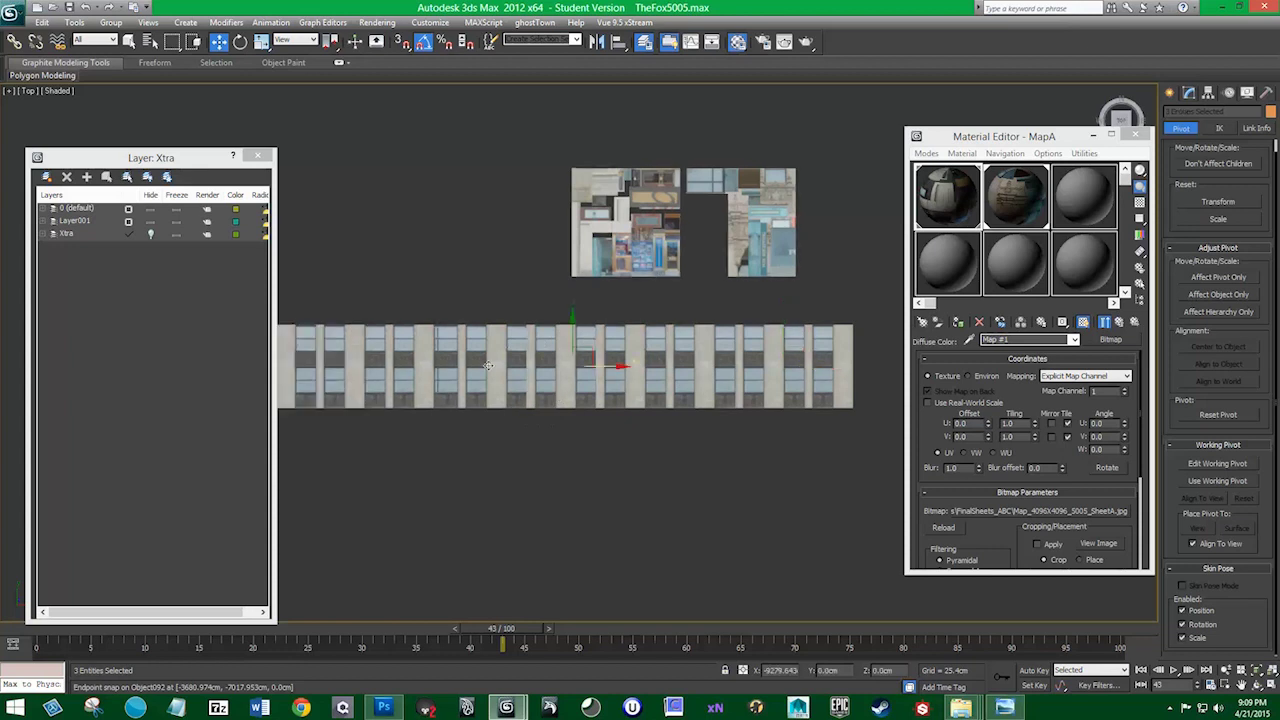
{"action": "left_click_drag", "start_coordinate": [819, 366], "coordinate": [322, 366], "text": "shift"}
{"action": "key", "text": "Return"}
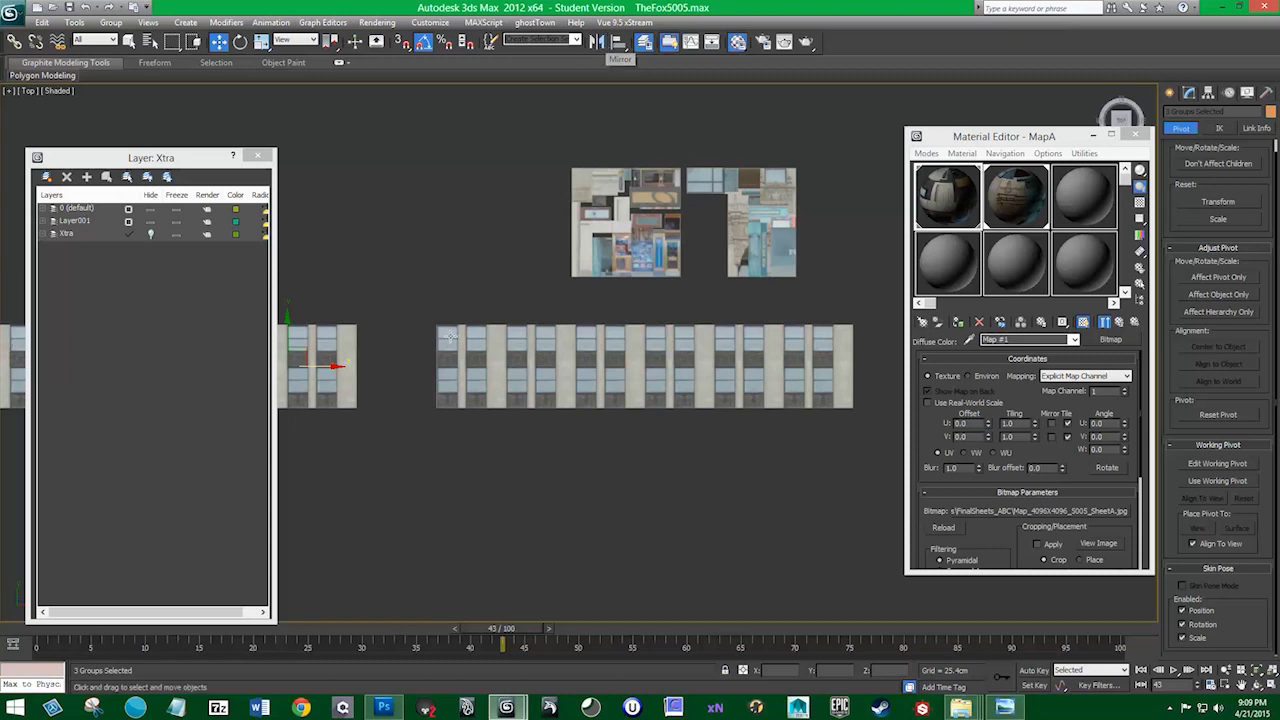
{"action": "scroll", "coordinate": [649, 367], "scroll_direction": "up", "scroll_amount": 2}
{"action": "scroll", "coordinate": [649, 367], "scroll_direction": "up", "scroll_amount": 3}
{"action": "scroll", "coordinate": [649, 367], "scroll_direction": "up", "scroll_amount": 5}
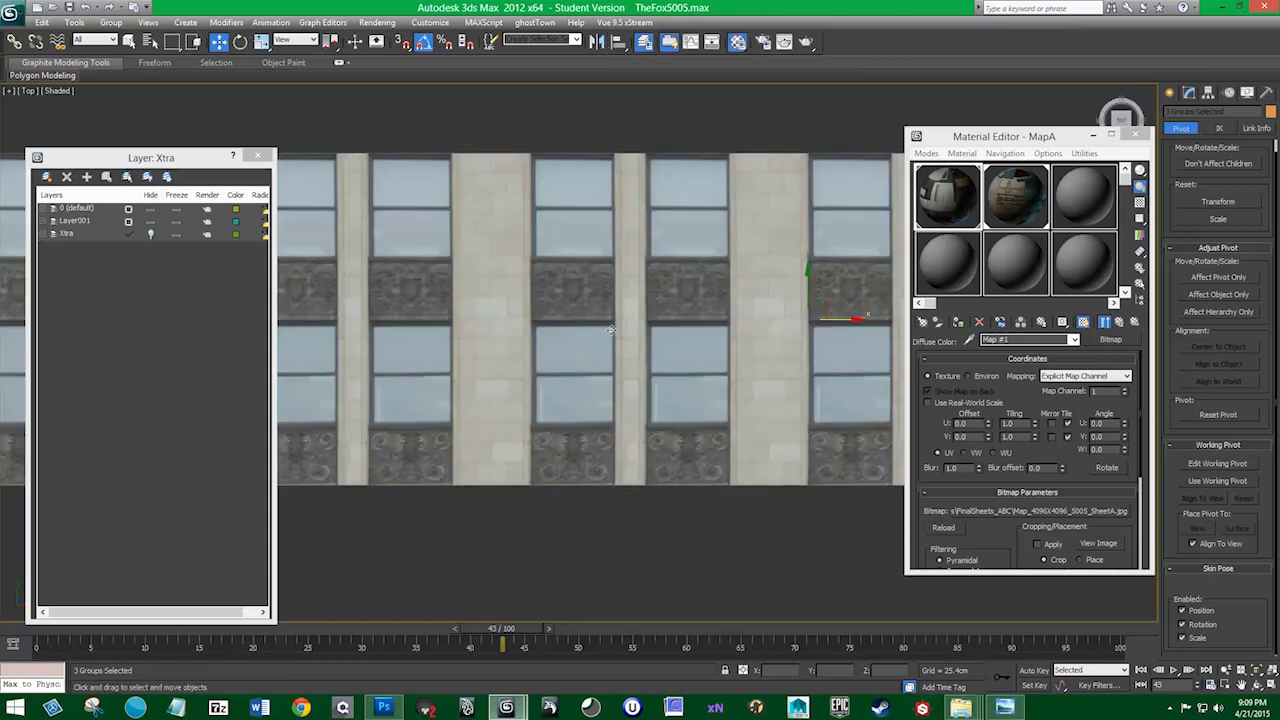
{"action": "scroll", "coordinate": [580, 430], "scroll_direction": "down", "scroll_amount": 5}
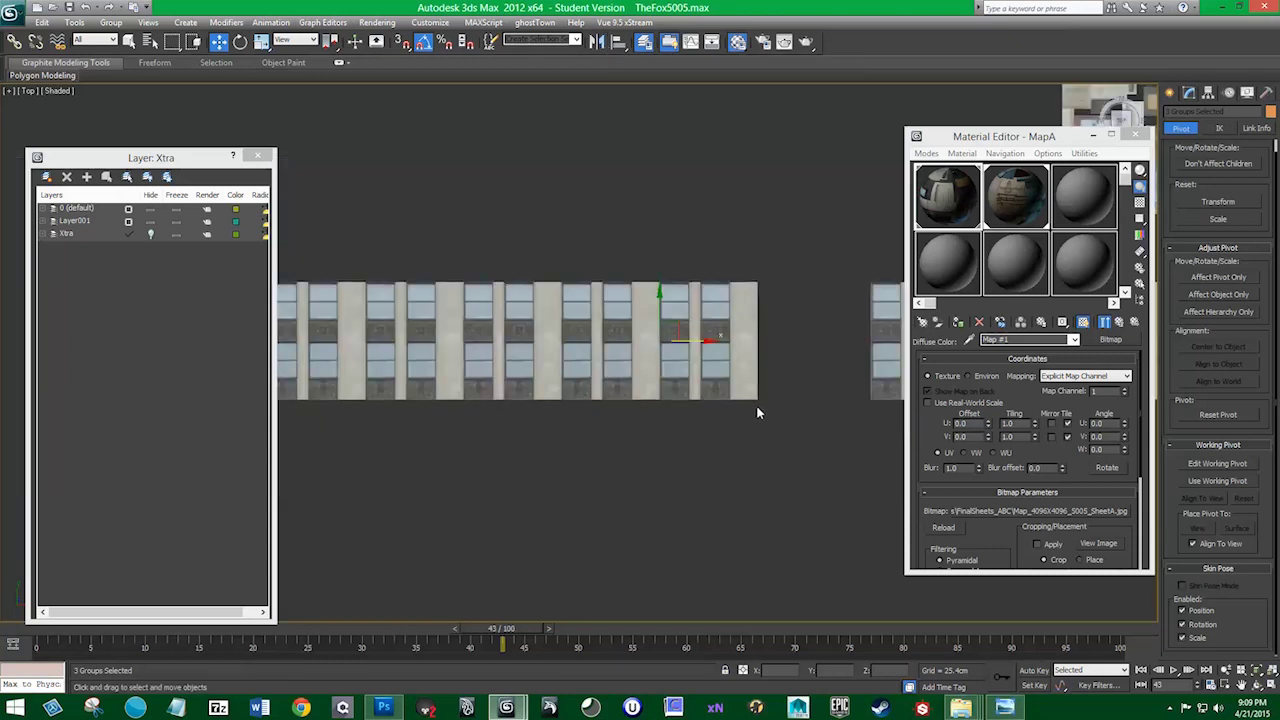
{"action": "left_click", "coordinate": [737, 394]}
{"action": "mouse_move", "coordinate": [737, 394]}
{"action": "middle_mouse_down"}
{"action": "mouse_move", "coordinate": [633, 338]}
{"action": "mouse_move", "coordinate": [634, 371]}
{"action": "middle_mouse_up"}
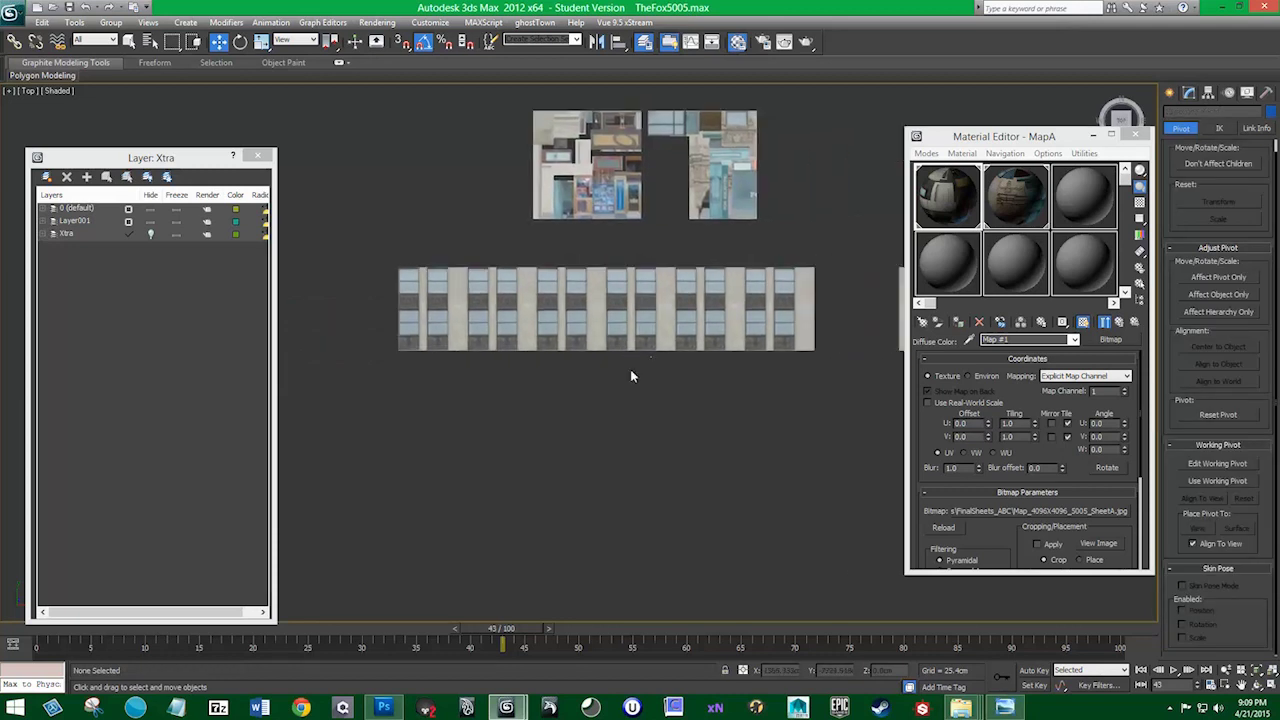
{"action": "left_click", "coordinate": [474, 342]}
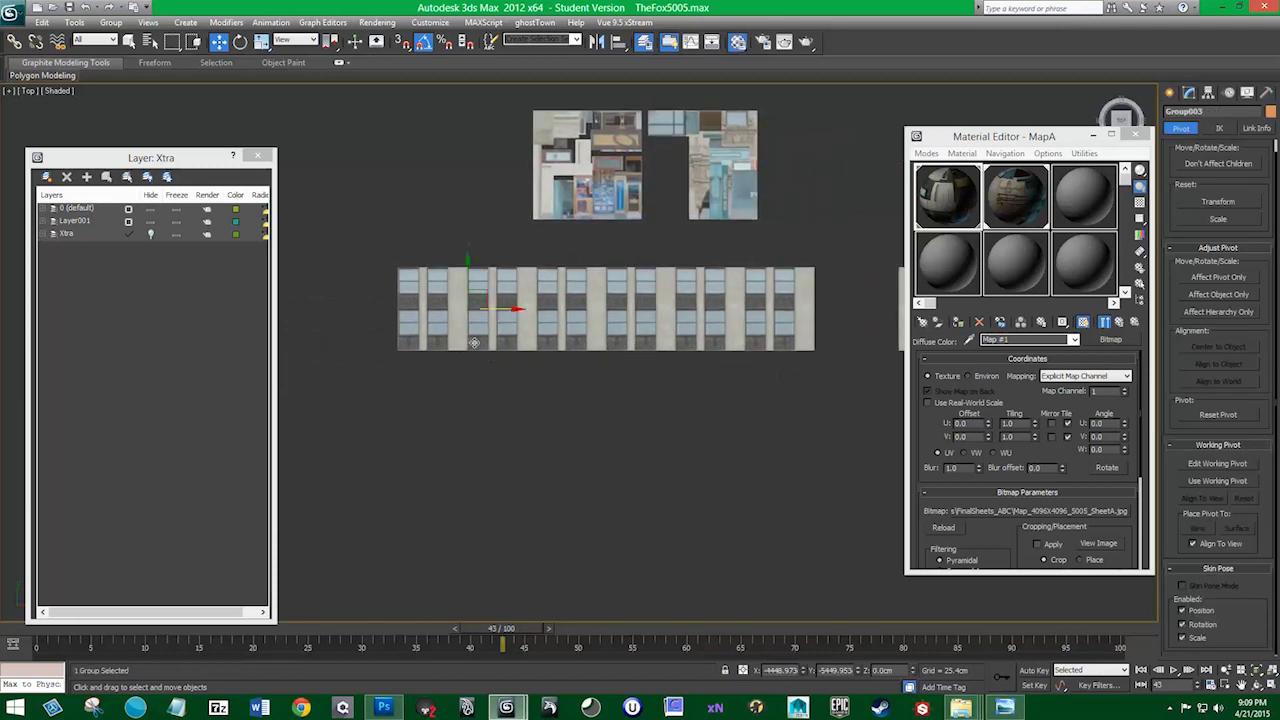
{"action": "left_click_drag", "start_coordinate": [825, 372], "coordinate": [517, 282]}
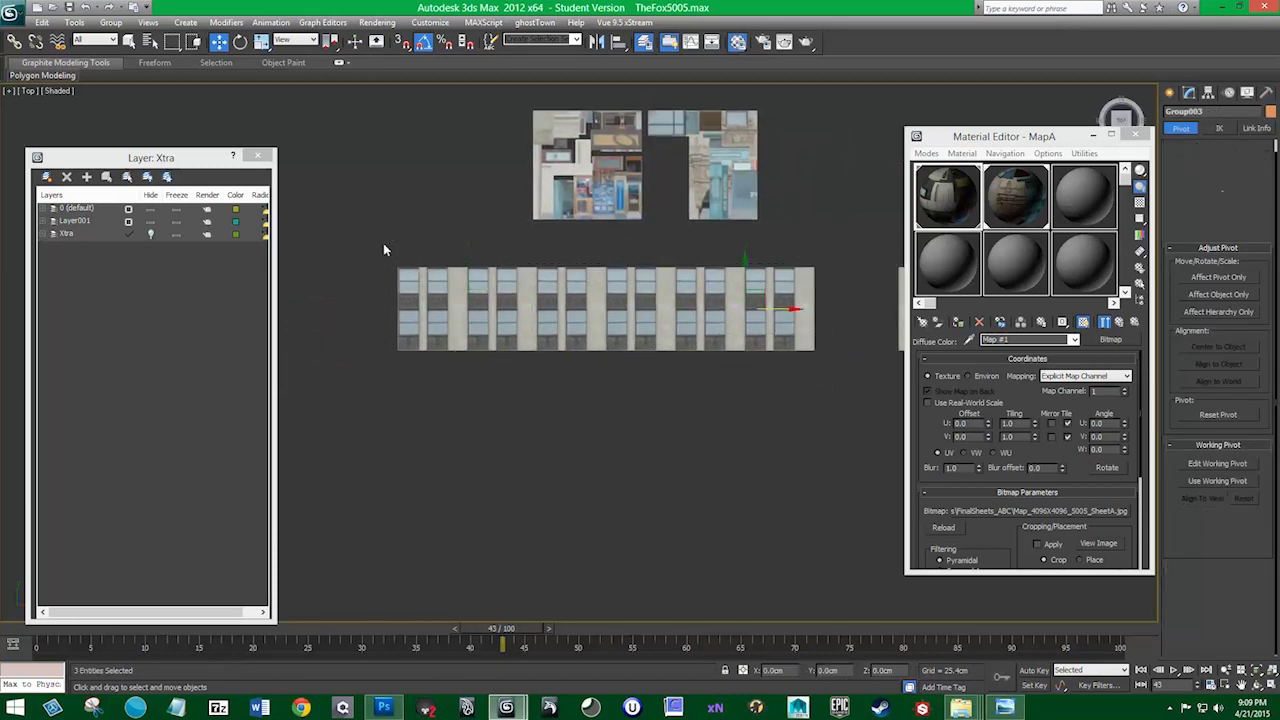
{"action": "key", "text": "s"}
{"action": "scroll", "coordinate": [829, 358], "scroll_direction": "up", "scroll_amount": 5}
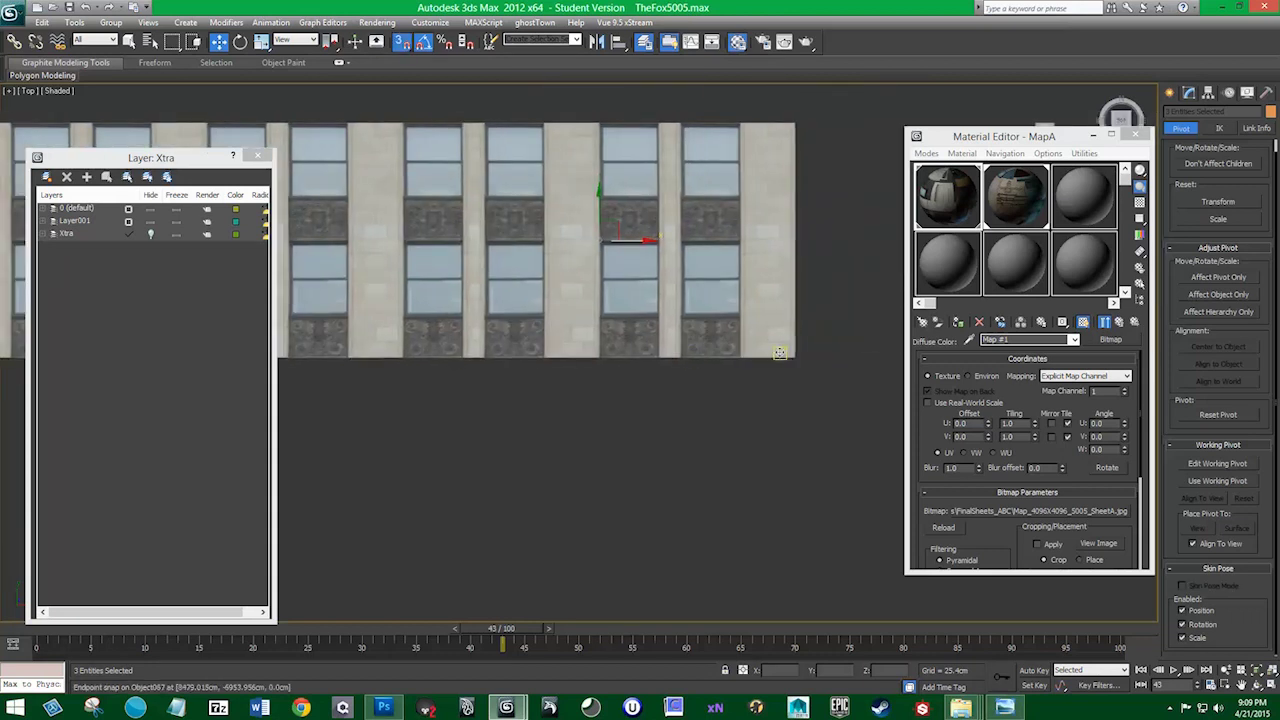
{"action": "key", "text": "s"}
{"action": "scroll", "coordinate": [566, 380], "scroll_direction": "down", "scroll_amount": 4}
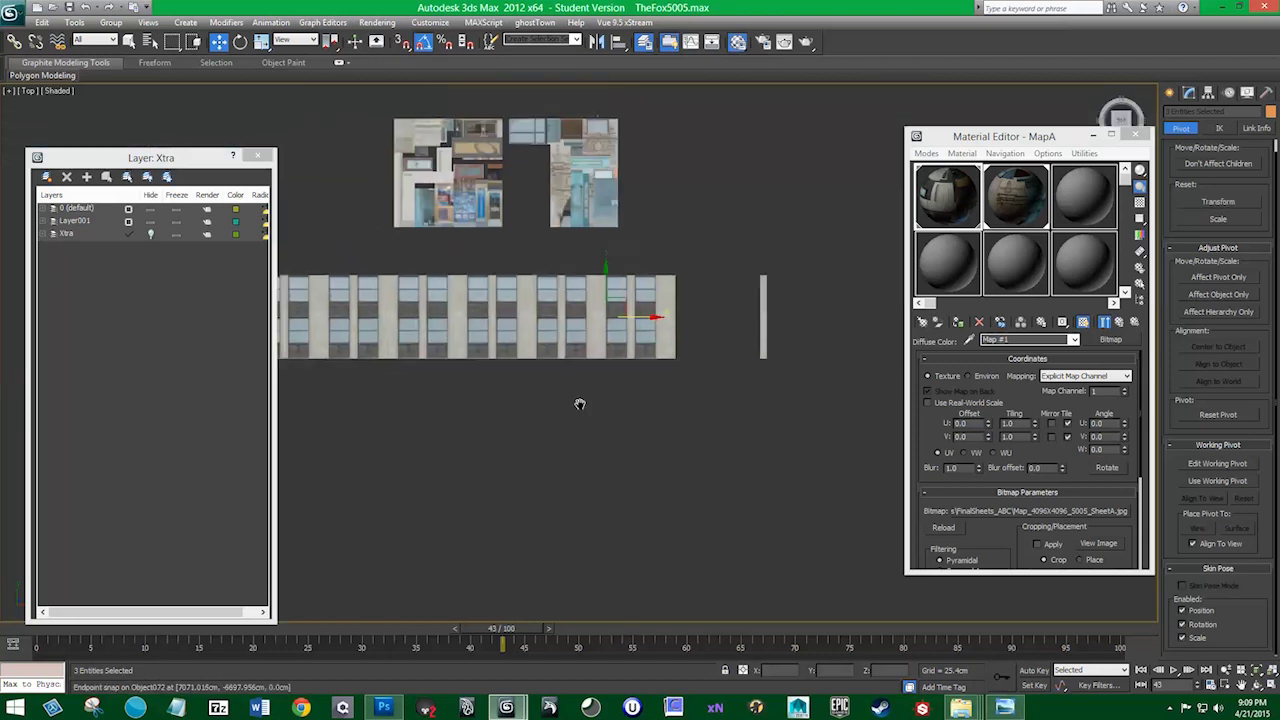
{"action": "scroll", "coordinate": [688, 398], "scroll_direction": "up", "scroll_amount": 3}
{"action": "mouse_move", "coordinate": [688, 398]}
{"action": "middle_mouse_down"}
{"action": "mouse_move", "coordinate": [433, 411]}
{"action": "mouse_move", "coordinate": [738, 411]}
{"action": "middle_mouse_up"}
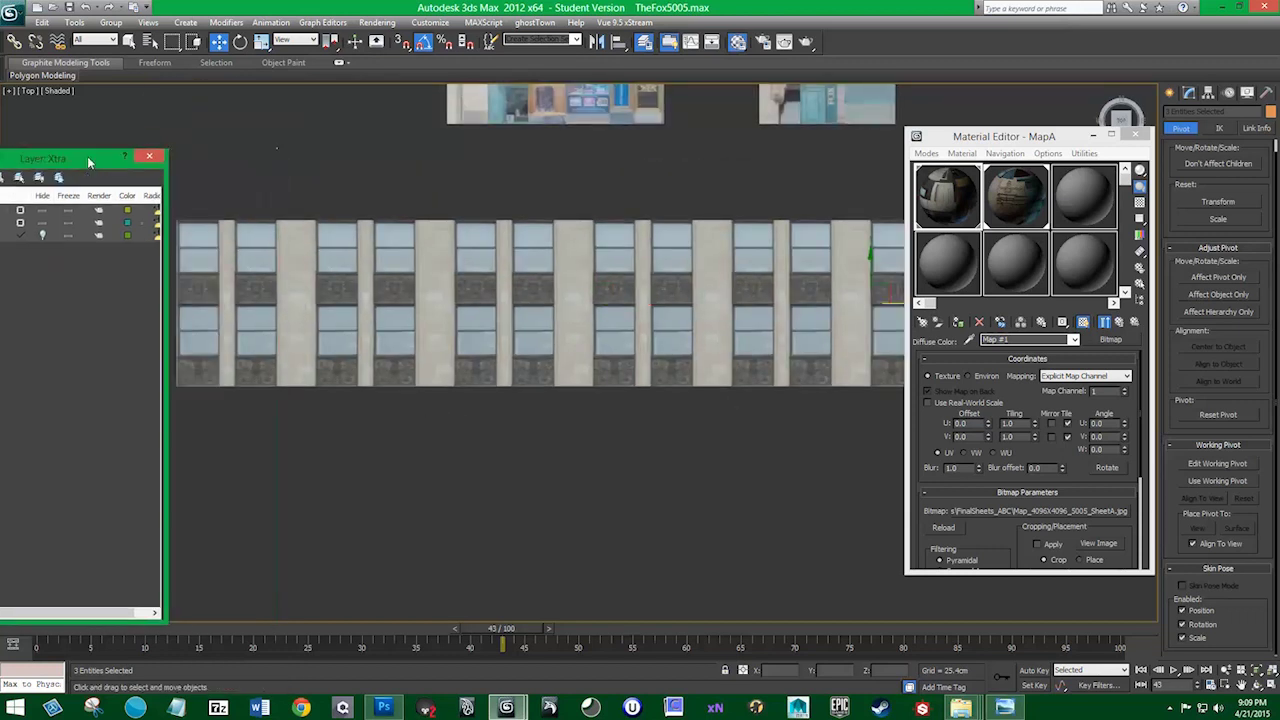
Clone the selected facade groups leftward and snap the copy onto the original's end
{"action": "left_click_drag", "start_coordinate": [1000, 136], "coordinate": [1114, 136]}
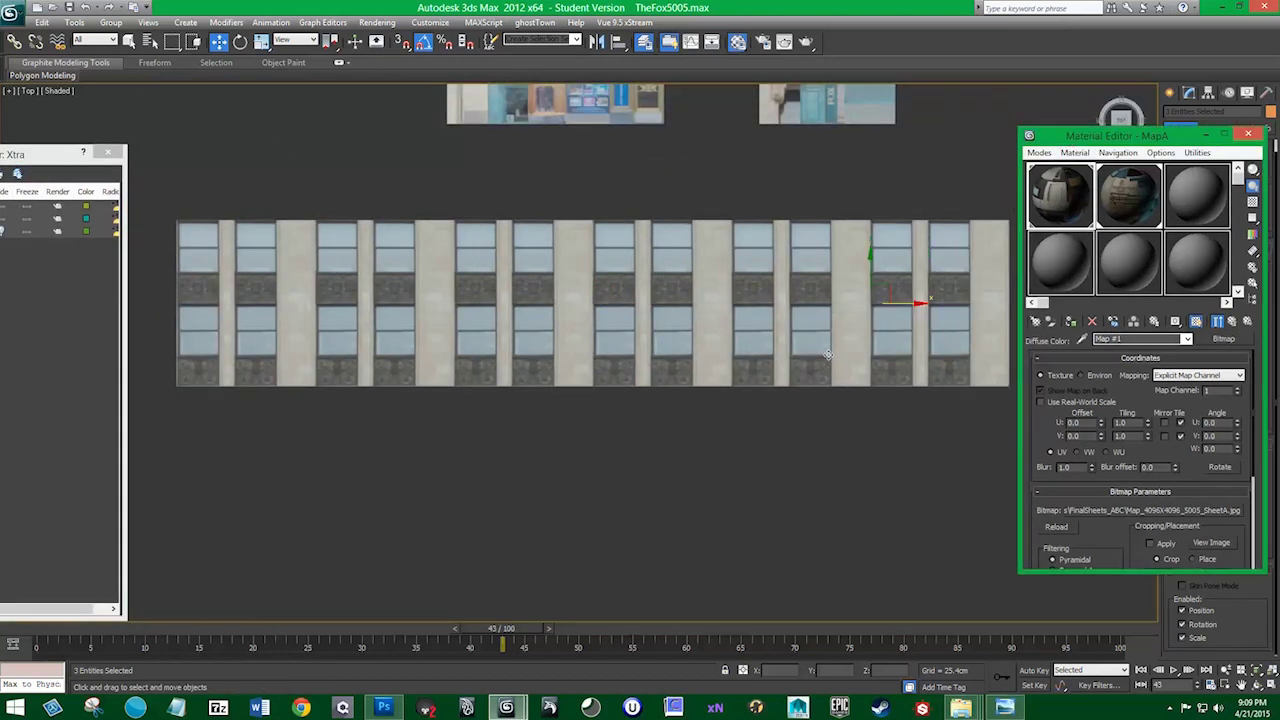
{"action": "scroll", "coordinate": [828, 355], "scroll_direction": "down", "scroll_amount": 2}
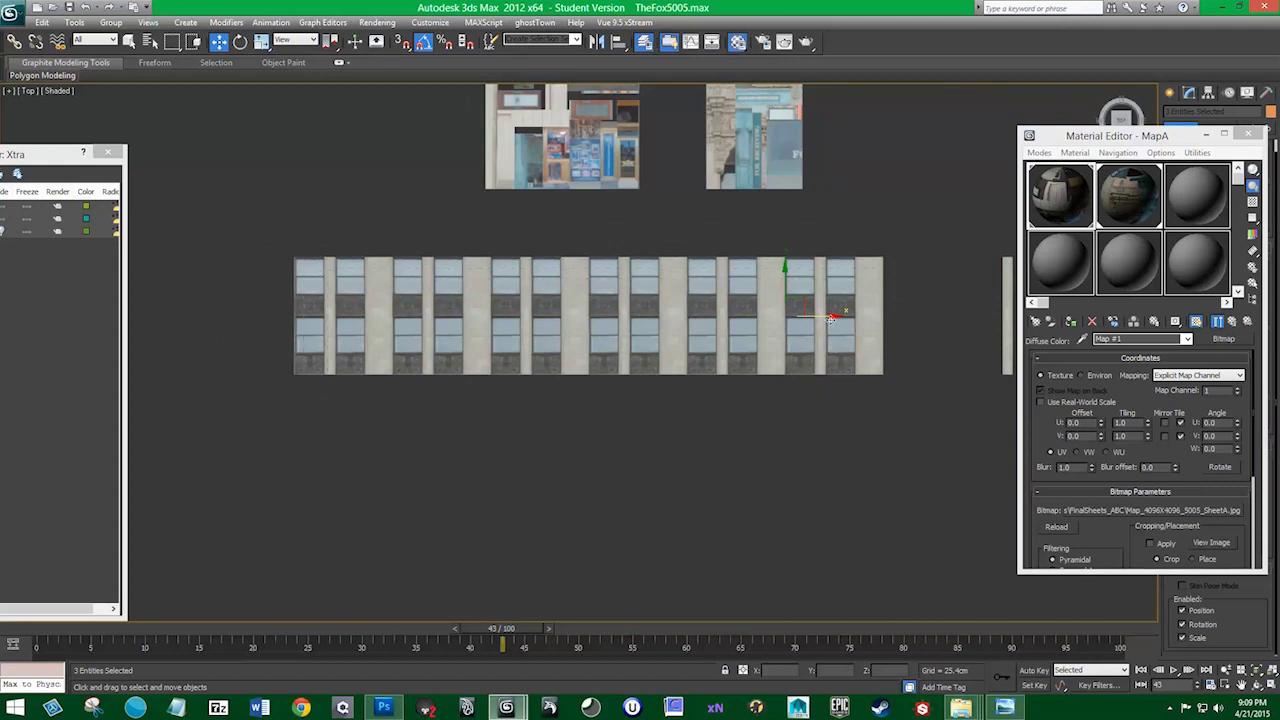
{"action": "left_click_drag", "start_coordinate": [830, 318], "coordinate": [215, 318], "text": "shift"}
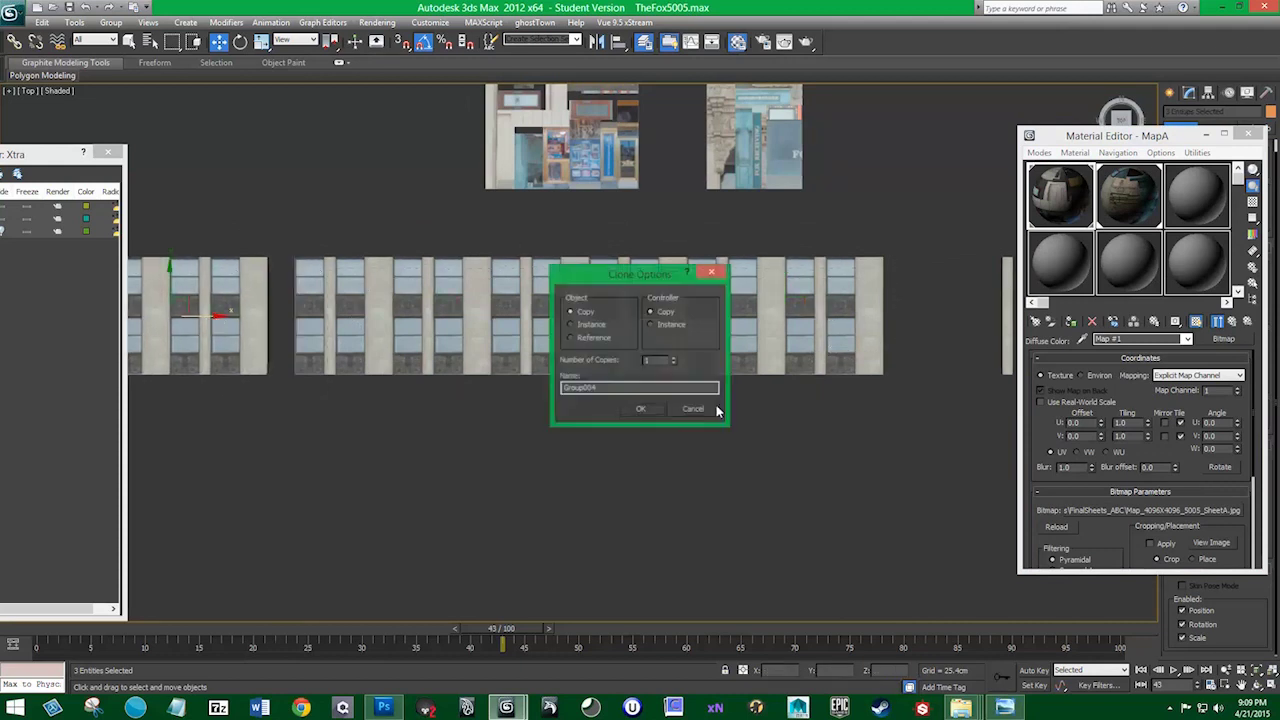
{"action": "left_click", "coordinate": [641, 410]}
{"action": "scroll", "coordinate": [486, 349], "scroll_direction": "up", "scroll_amount": 2}
{"action": "scroll", "coordinate": [537, 371], "scroll_direction": "up", "scroll_amount": 3}
{"action": "scroll", "coordinate": [471, 429], "scroll_direction": "up", "scroll_amount": 2}
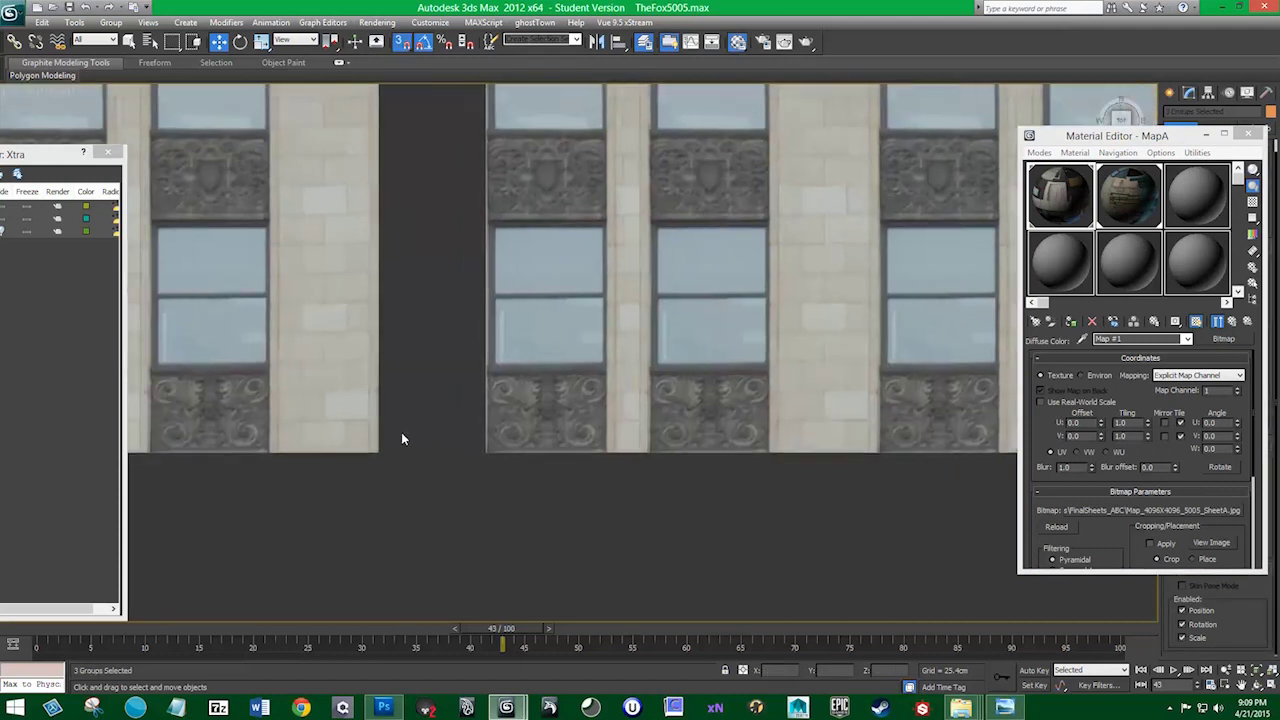
{"action": "scroll", "coordinate": [401, 438], "scroll_direction": "up", "scroll_amount": 3}
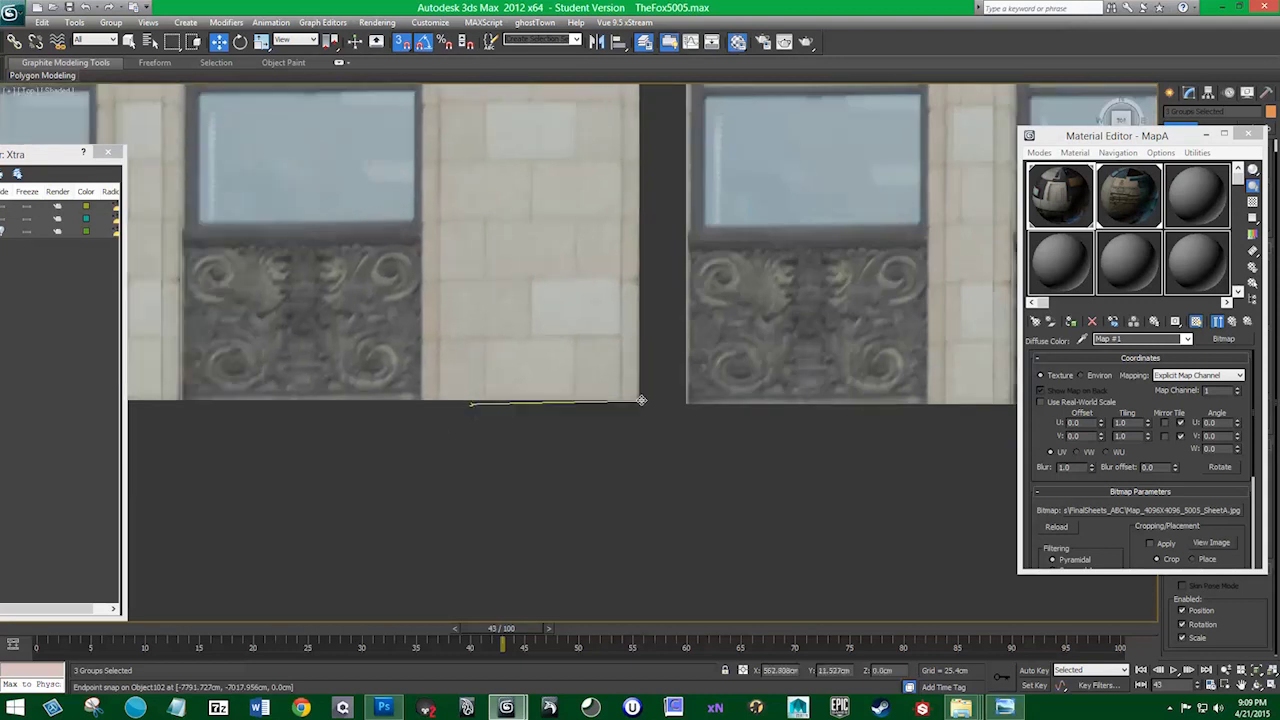
{"action": "left_click_drag", "start_coordinate": [470, 404], "coordinate": [686, 404]}
{"action": "scroll", "coordinate": [571, 416], "scroll_direction": "down", "scroll_amount": 3}
{"action": "scroll", "coordinate": [437, 410], "scroll_direction": "down", "scroll_amount": 1}
{"action": "scroll", "coordinate": [437, 410], "scroll_direction": "down", "scroll_amount": 2}
{"action": "middle_click_drag", "start_coordinate": [437, 410], "coordinate": [585, 422]}
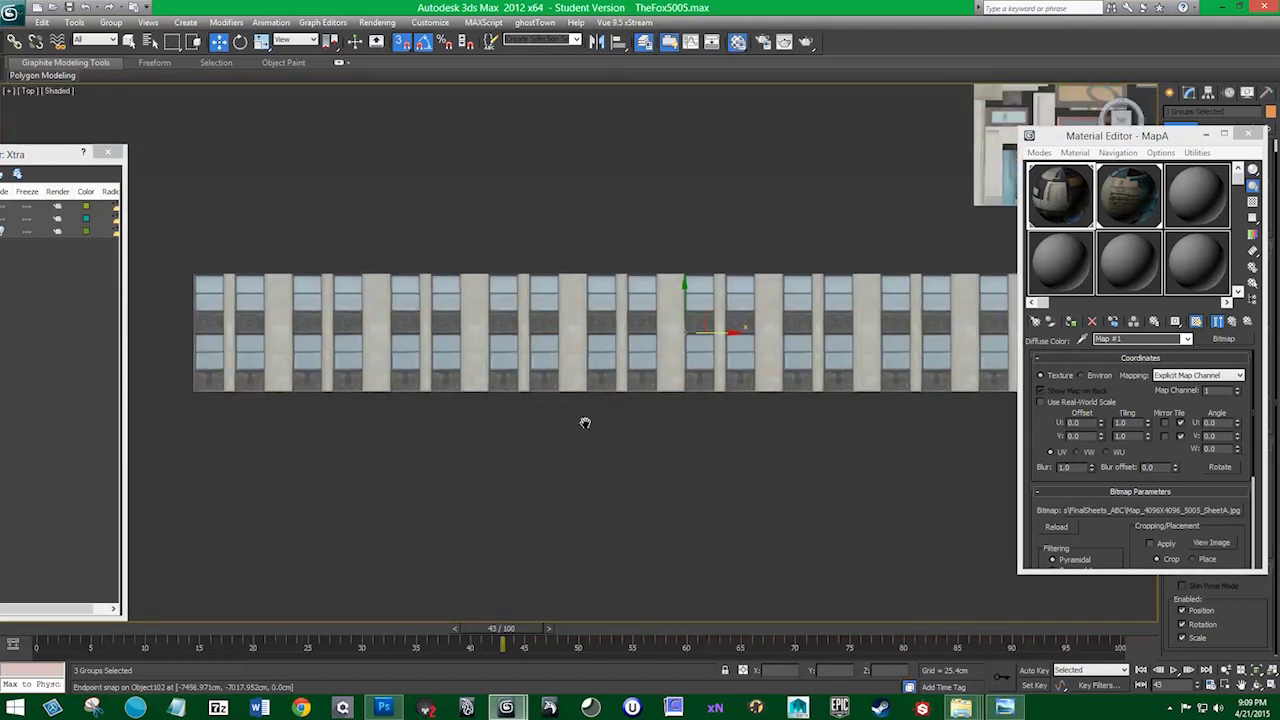
{"action": "scroll", "coordinate": [531, 417], "scroll_direction": "down", "scroll_amount": 2}
{"action": "scroll", "coordinate": [471, 397], "scroll_direction": "down", "scroll_amount": 1}
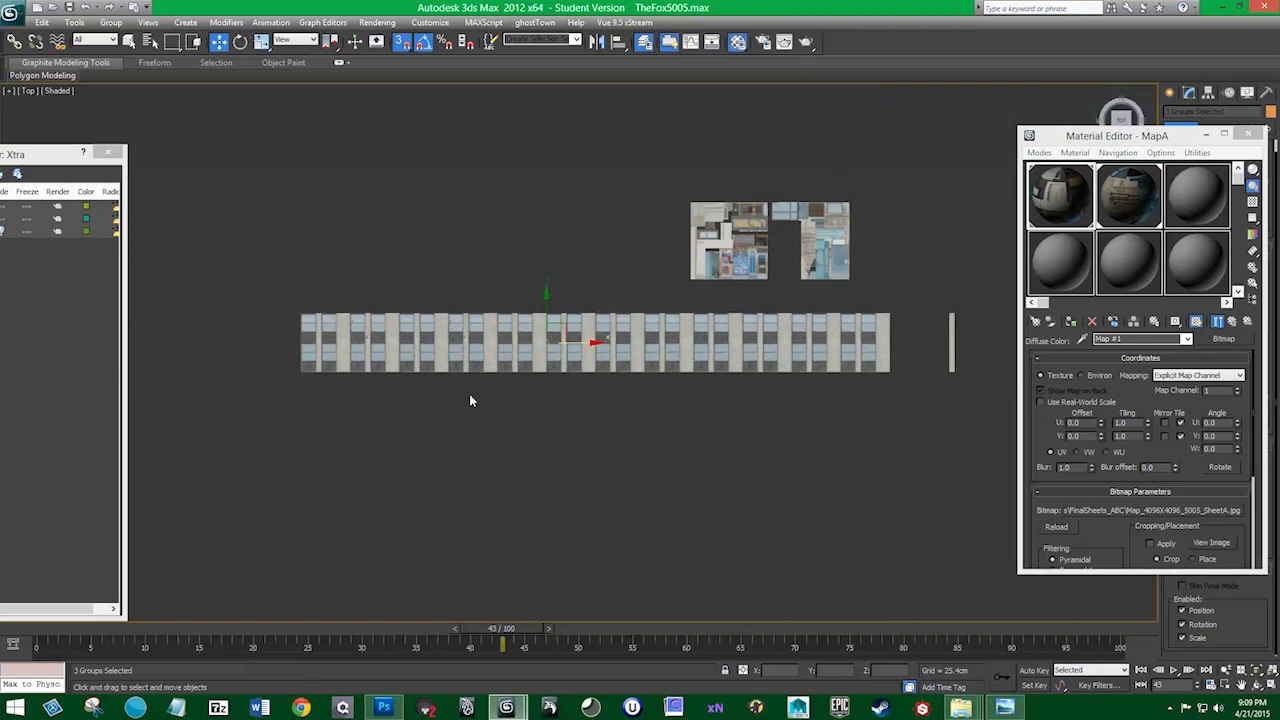
{"action": "scroll", "coordinate": [428, 342], "scroll_direction": "up", "scroll_amount": 1}
{"action": "key", "text": "s"}
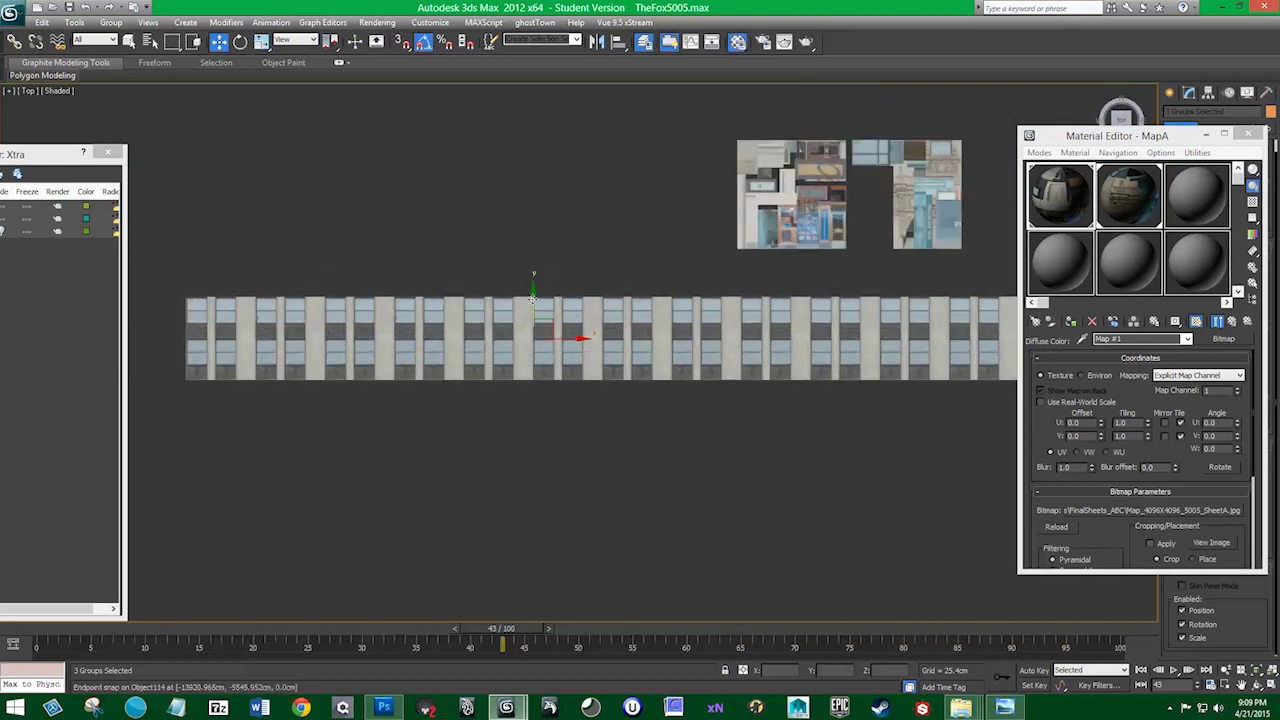
Ungroup the facade and snap a copy of one window piece onto the strip's left end
{"action": "left_click", "coordinate": [110, 22]}
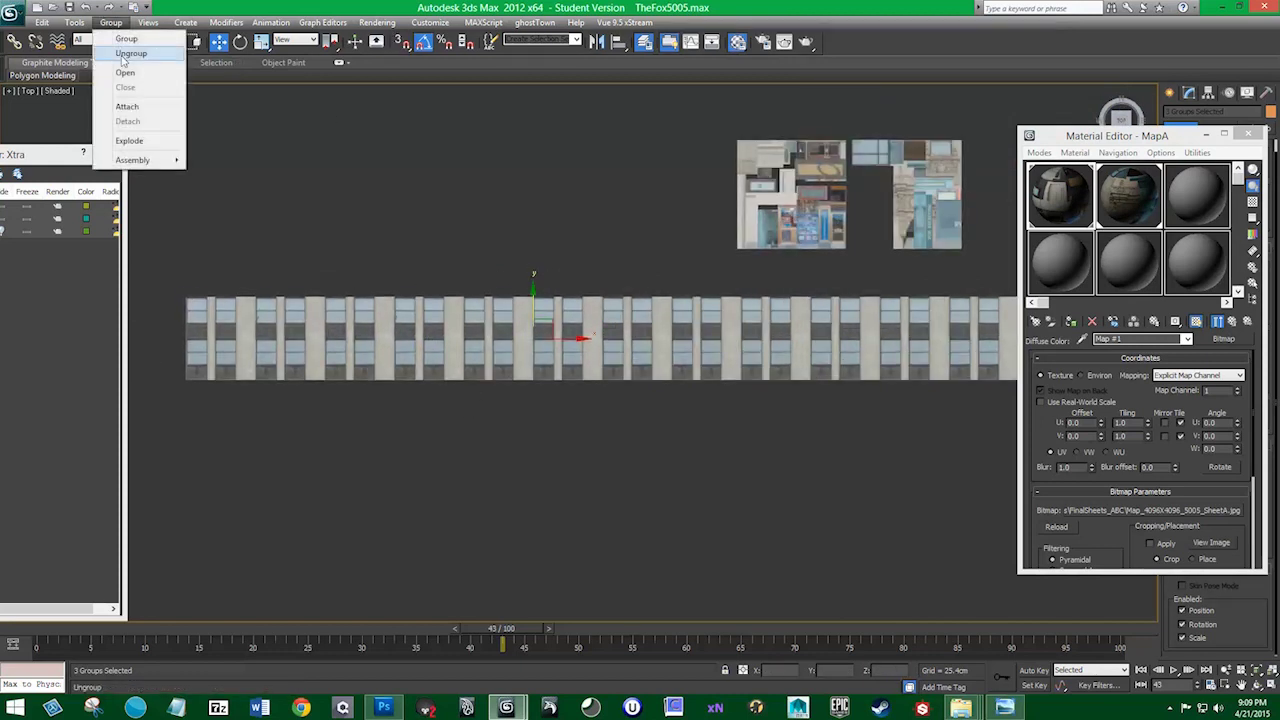
{"action": "left_click", "coordinate": [130, 53]}
{"action": "middle_click_drag", "start_coordinate": [843, 409], "coordinate": [811, 403]}
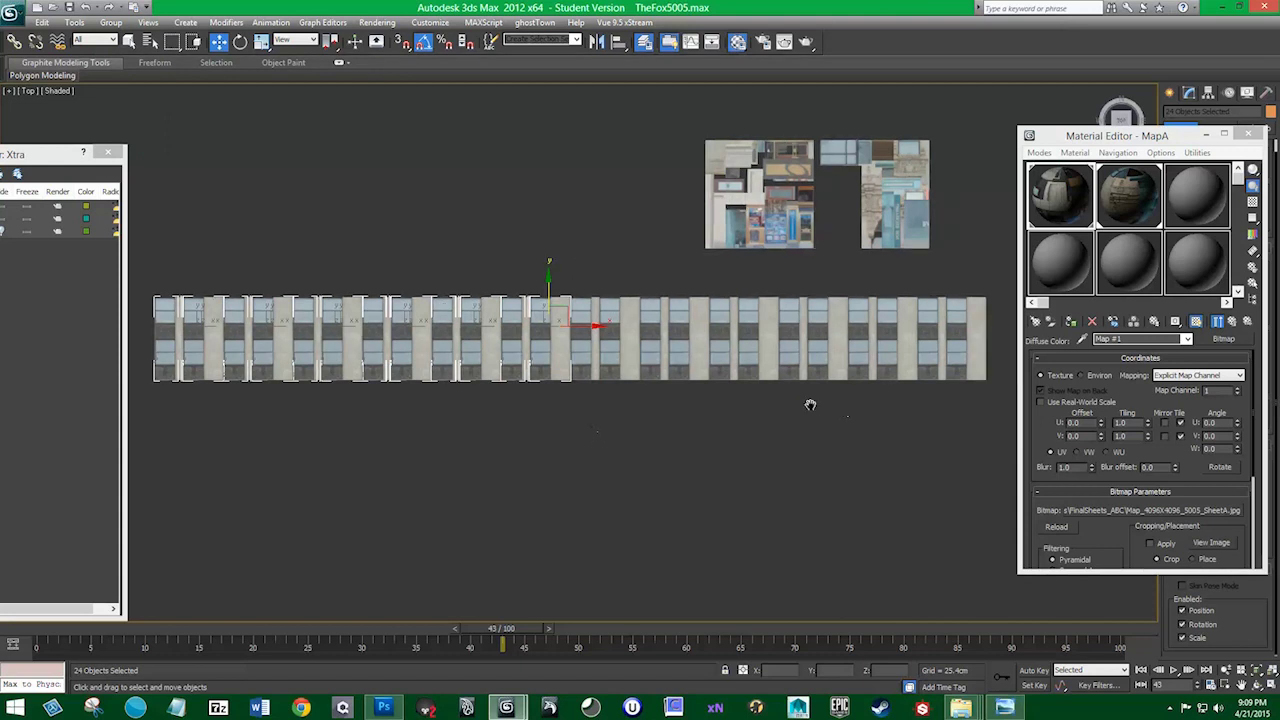
{"action": "middle_click_drag", "start_coordinate": [255, 399], "coordinate": [330, 408]}
{"action": "left_click", "coordinate": [256, 392]}
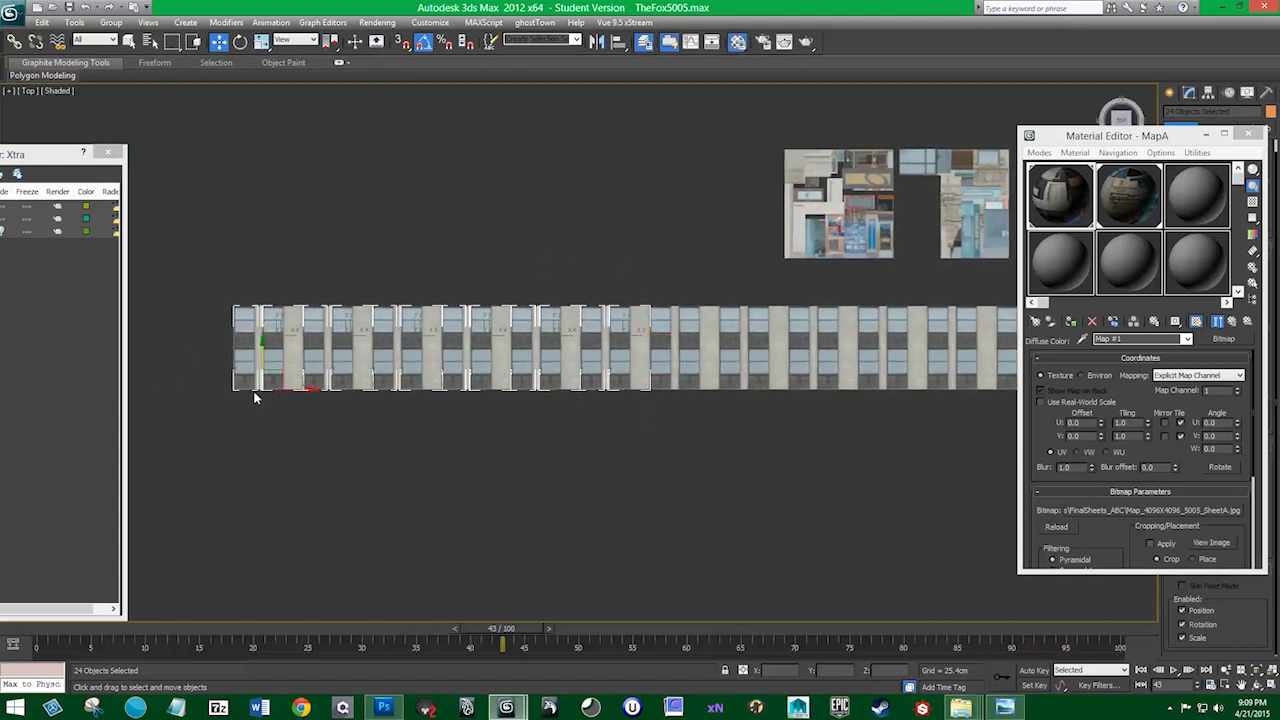
{"action": "left_click", "coordinate": [646, 384]}
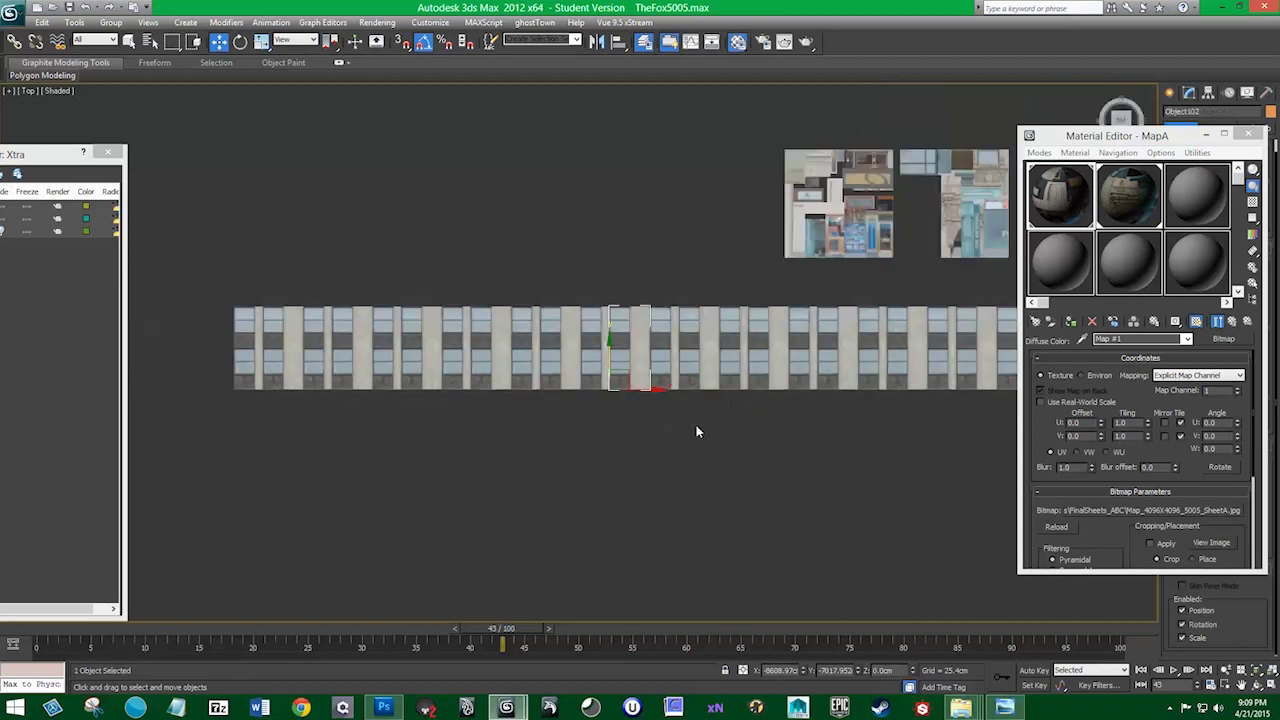
{"action": "left_click_drag", "start_coordinate": [654, 393], "coordinate": [228, 393], "text": "shift"}
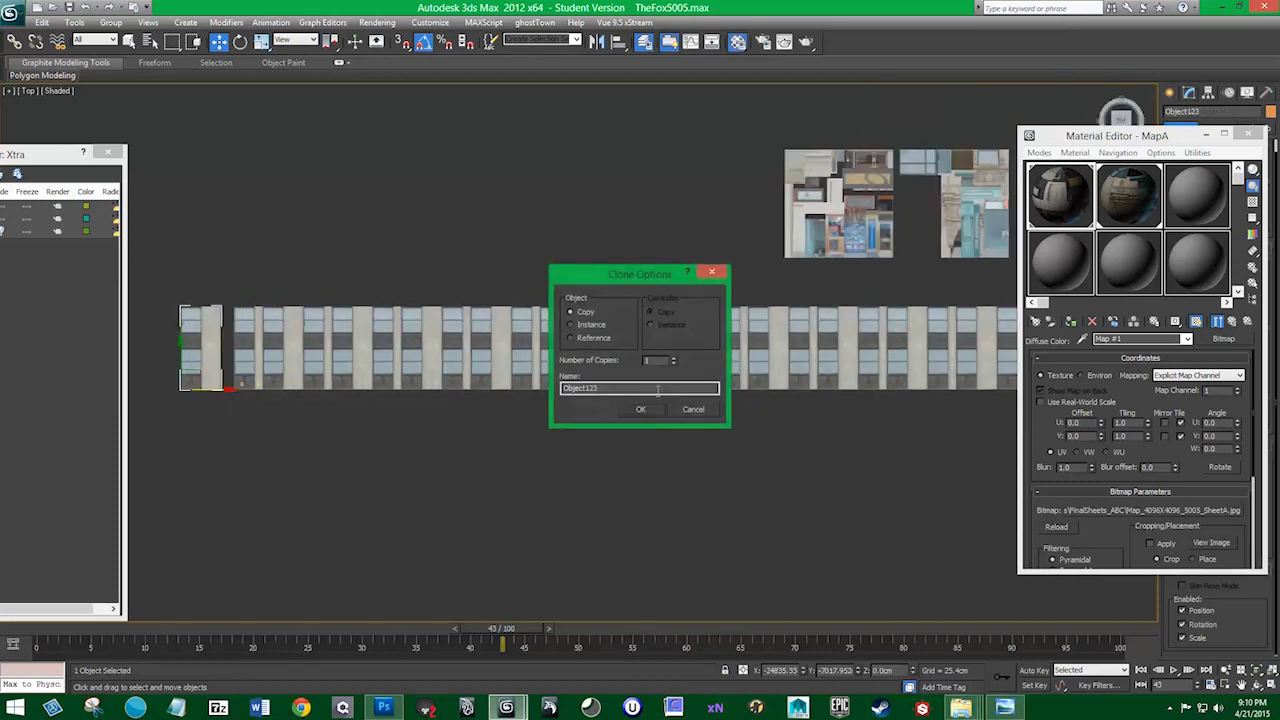
{"action": "key", "text": "Return"}
{"action": "scroll", "coordinate": [298, 384], "scroll_direction": "up", "scroll_amount": 1}
{"action": "scroll", "coordinate": [657, 394], "scroll_direction": "up", "scroll_amount": 3}
{"action": "scroll", "coordinate": [611, 473], "scroll_direction": "up", "scroll_amount": 3}
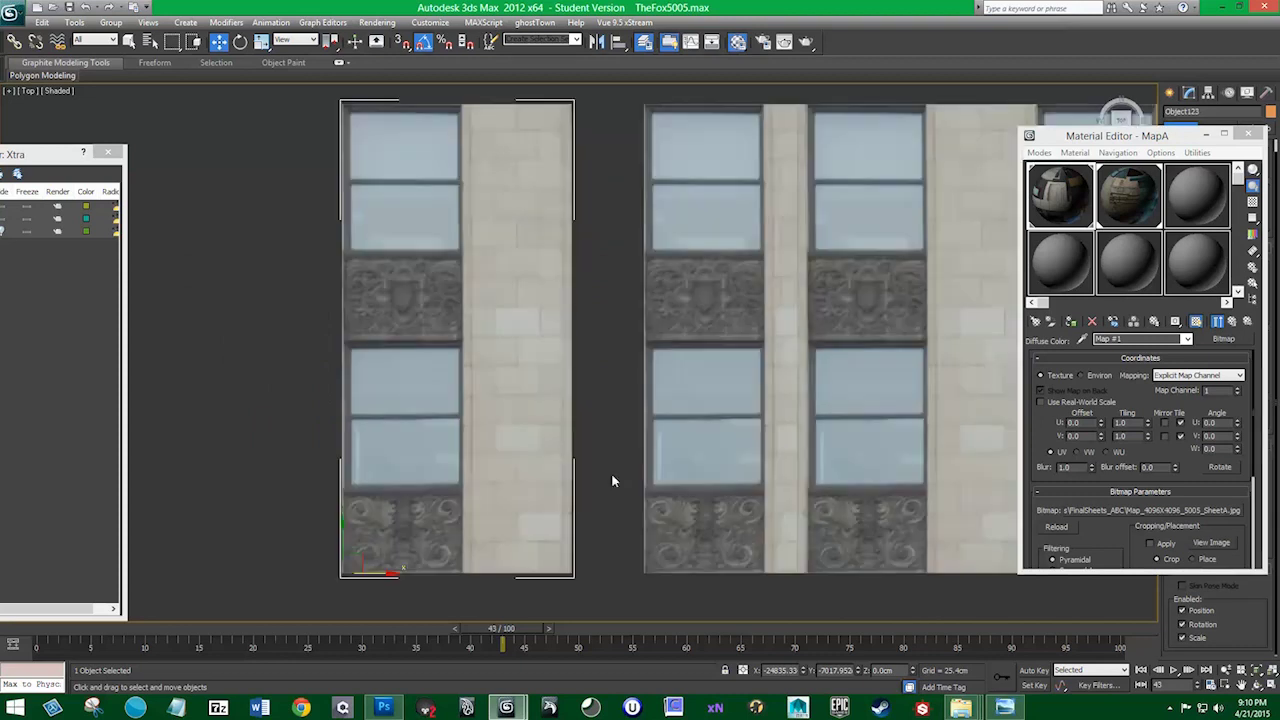
{"action": "key", "text": "s"}
{"action": "left_click_drag", "start_coordinate": [540, 479], "coordinate": [613, 479]}
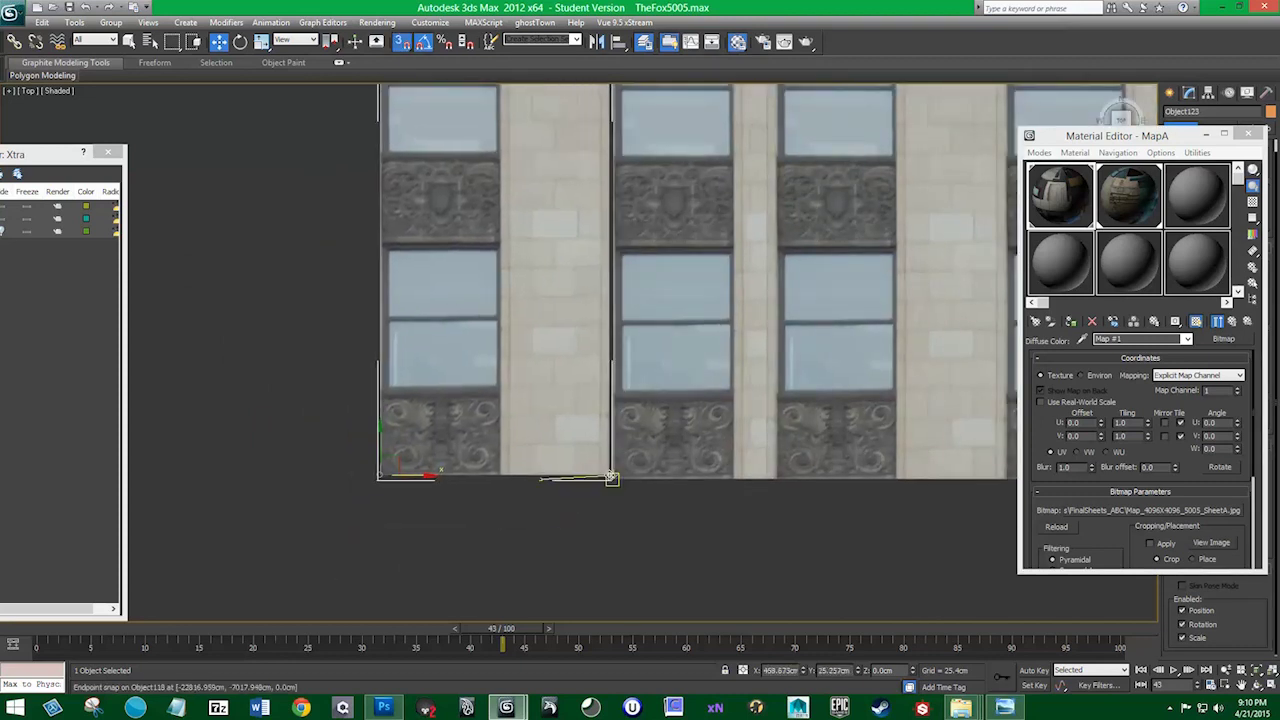
{"action": "scroll", "coordinate": [600, 360], "scroll_direction": "down", "scroll_amount": 1}
{"action": "scroll", "coordinate": [600, 360], "scroll_direction": "down", "scroll_amount": 1}
Delete the copied piece's window polygons in Editable Poly, leaving a plain pillar
{"action": "middle_click_drag", "start_coordinate": [588, 480], "coordinate": [536, 520]}
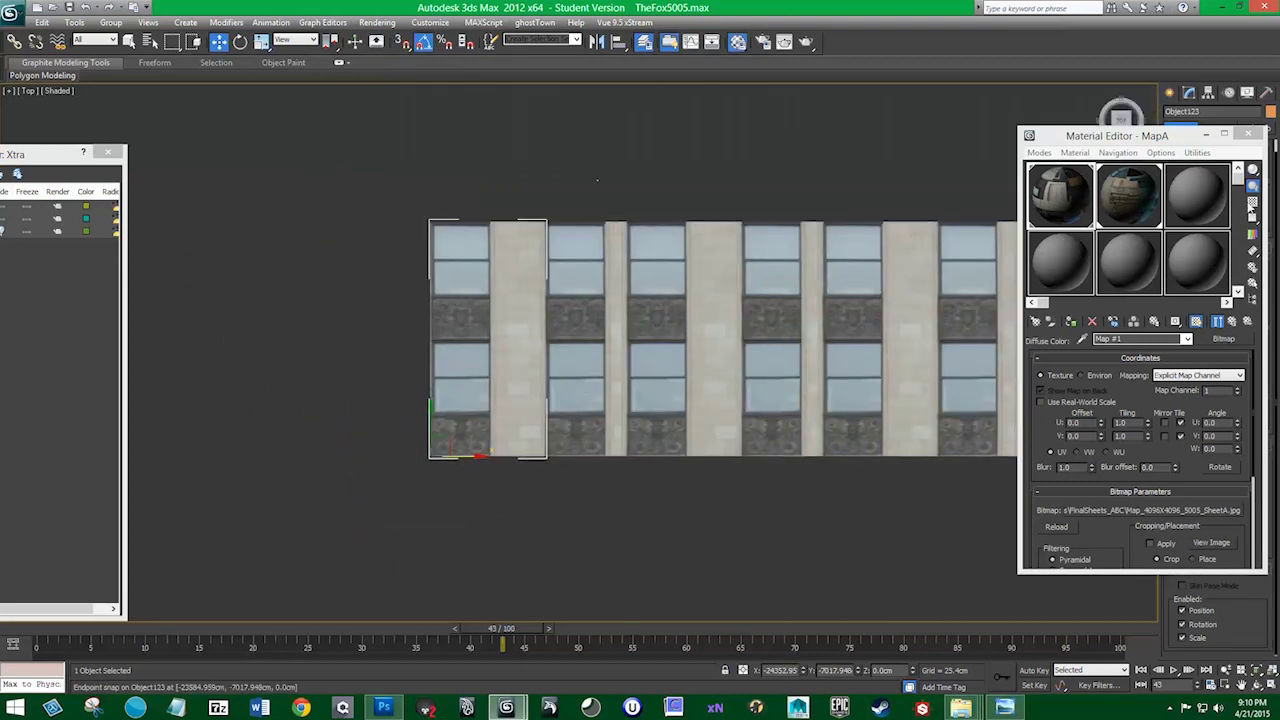
{"action": "left_click_drag", "start_coordinate": [1150, 135], "coordinate": [1034, 135]}
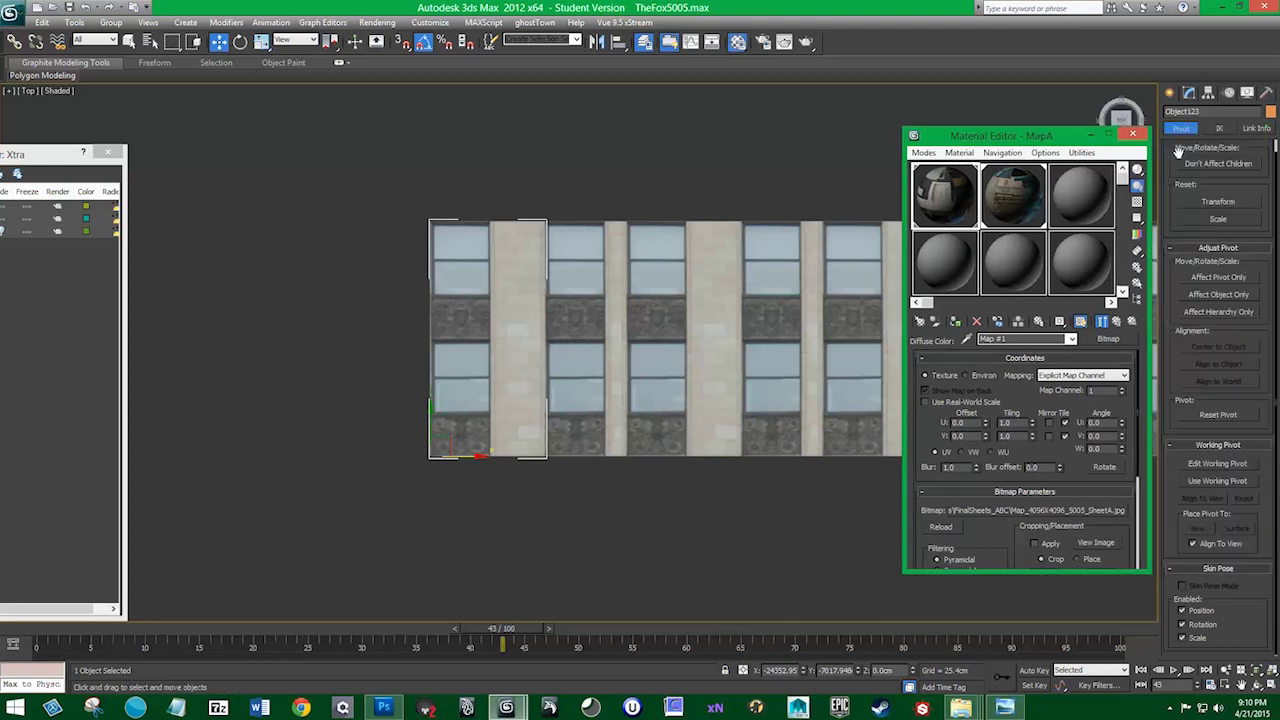
{"action": "left_click", "coordinate": [1189, 92]}
{"action": "left_click", "coordinate": [1232, 327]}
{"action": "mouse_move", "coordinate": [401, 208]}
{"action": "left_mouse_down"}
{"action": "mouse_move", "coordinate": [524, 463]}
{"action": "mouse_move", "coordinate": [491, 472]}
{"action": "left_mouse_up"}
{"action": "key", "text": "Delete"}
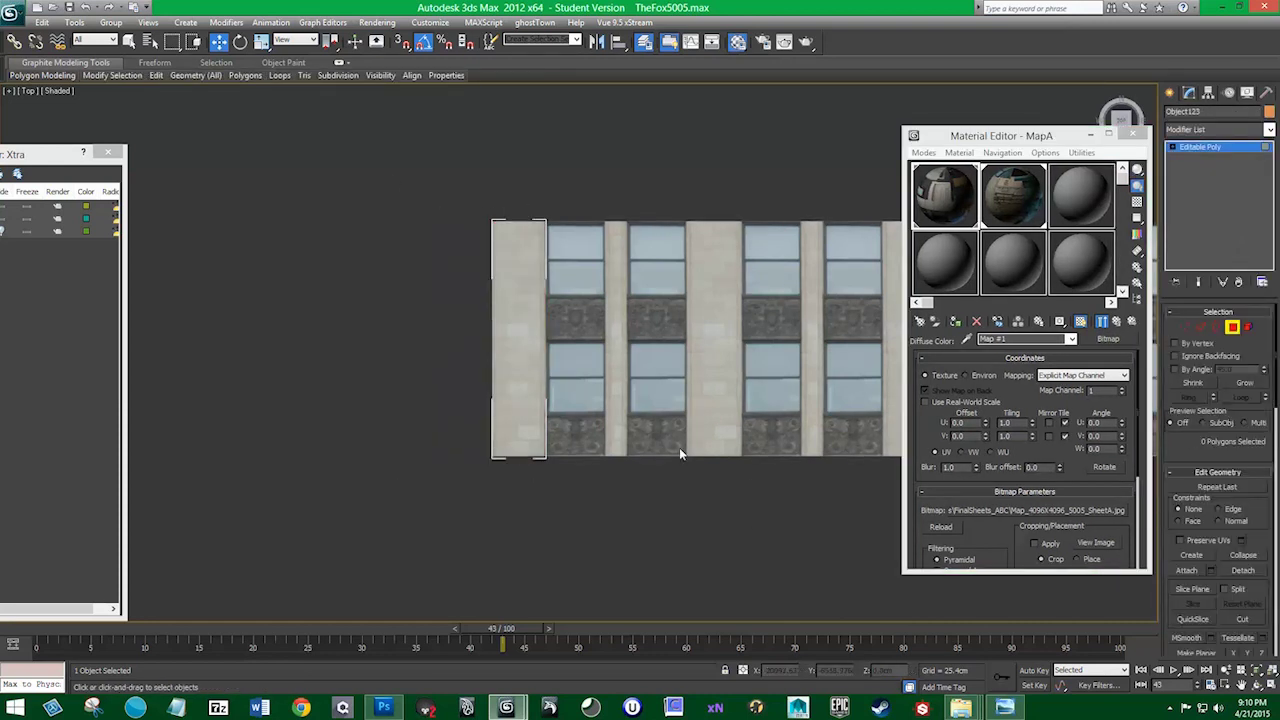
{"action": "scroll", "coordinate": [560, 456], "scroll_direction": "down", "scroll_amount": 2}
{"action": "scroll", "coordinate": [543, 449], "scroll_direction": "down", "scroll_amount": 2}
{"action": "scroll", "coordinate": [543, 449], "scroll_direction": "down", "scroll_amount": 1}
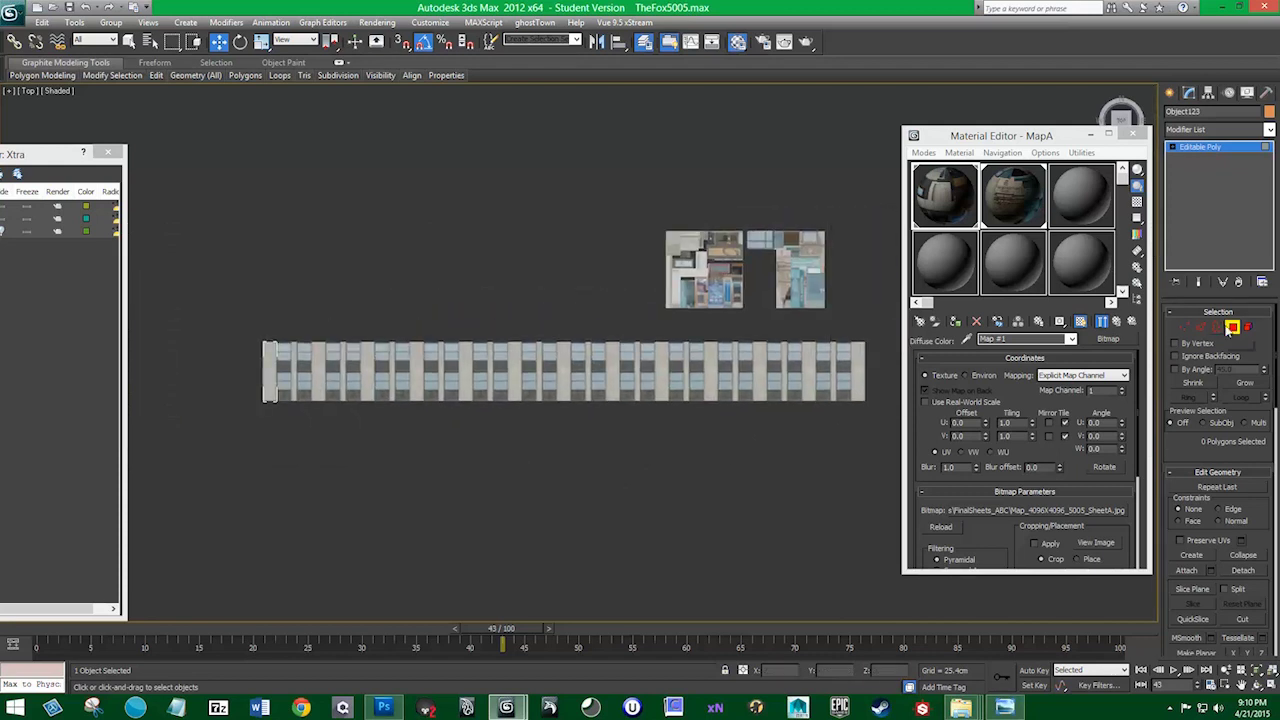
{"action": "left_click", "coordinate": [1232, 327]}
{"action": "middle_click_drag", "start_coordinate": [783, 422], "coordinate": [777, 434]}
{"action": "left_click", "coordinate": [835, 398]}
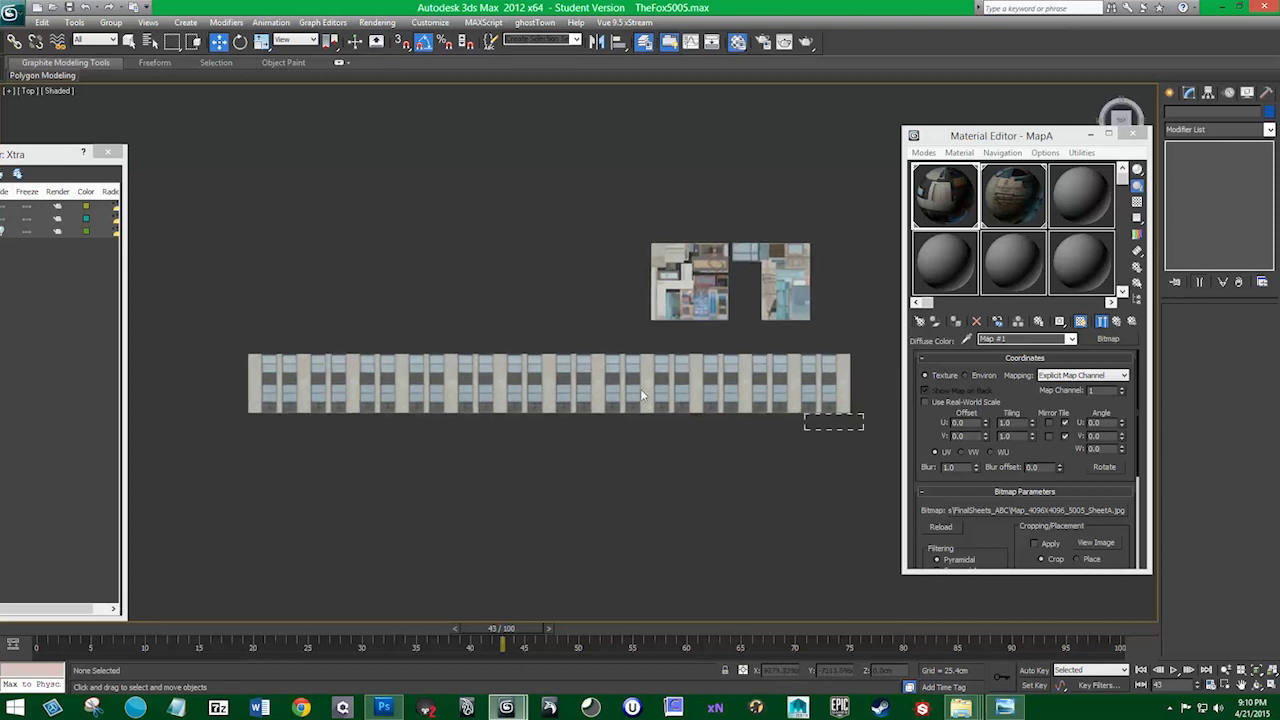
{"action": "left_click_drag", "start_coordinate": [855, 425], "coordinate": [212, 149]}
{"action": "left_click", "coordinate": [110, 22]}
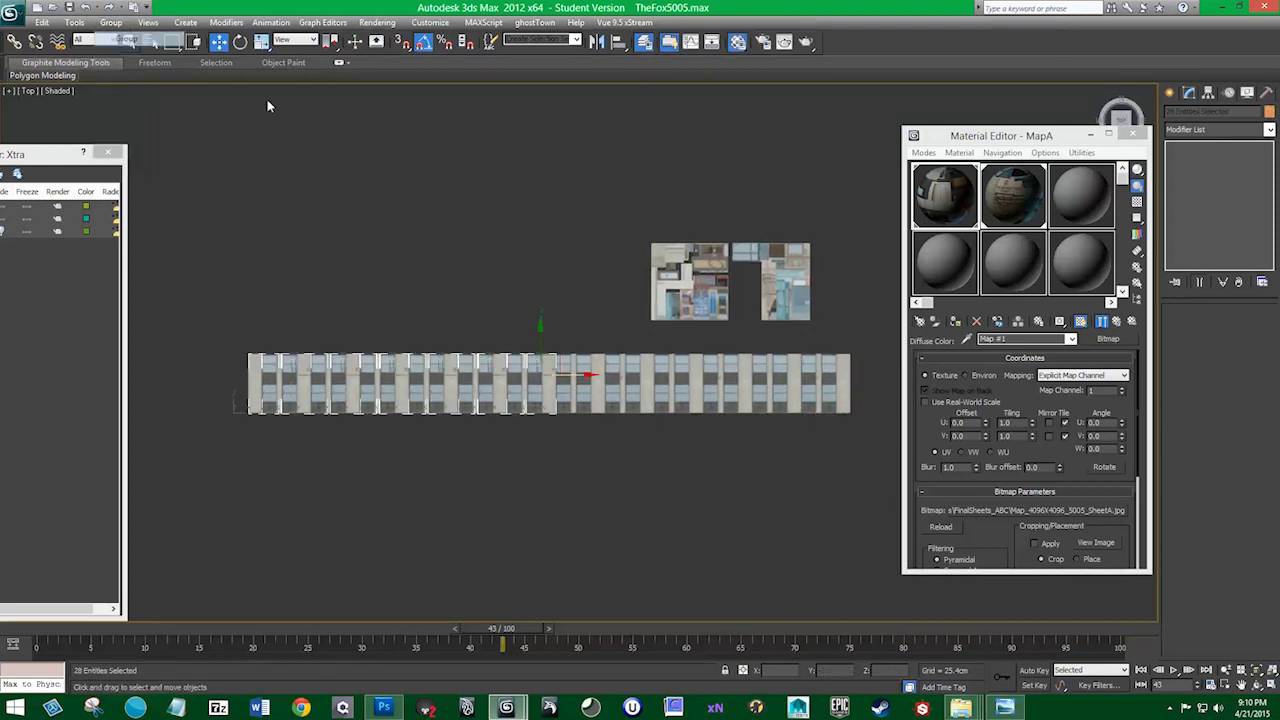
{"action": "left_click", "coordinate": [649, 375]}
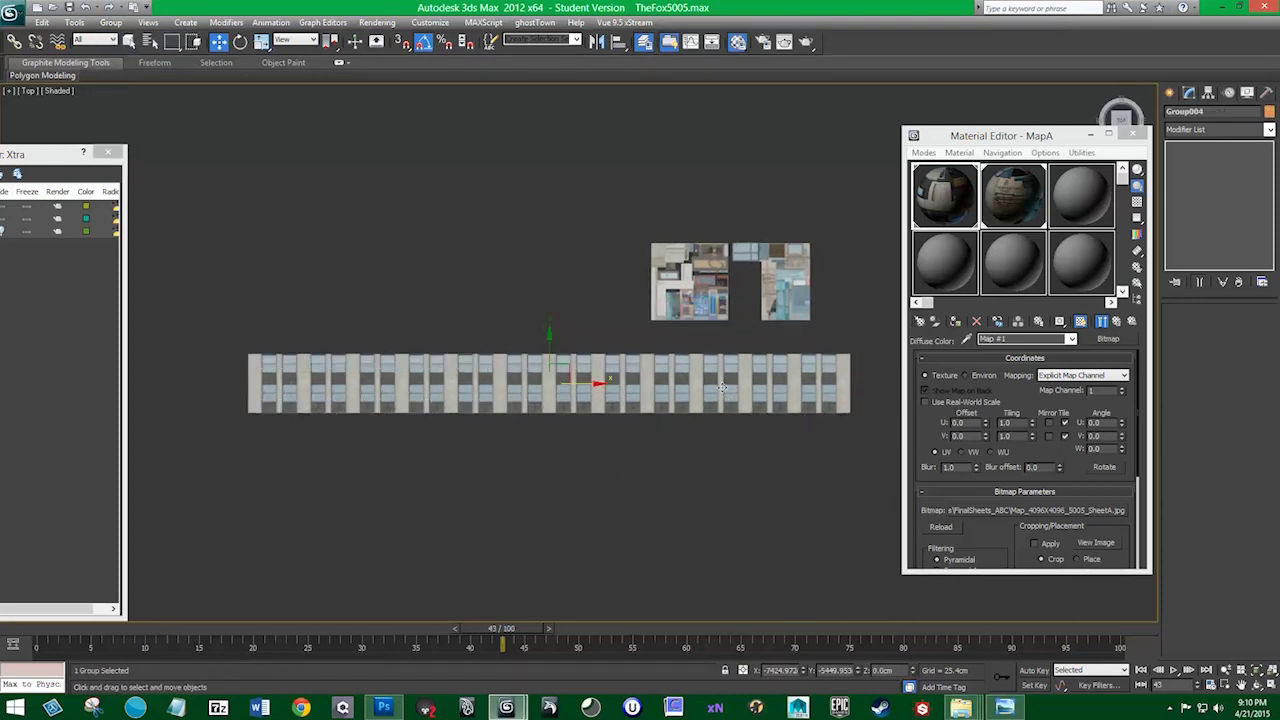
{"action": "middle_click_drag", "start_coordinate": [722, 388], "coordinate": [714, 358]}
{"action": "scroll", "coordinate": [722, 380], "scroll_direction": "up", "scroll_amount": 3}
{"action": "scroll", "coordinate": [729, 374], "scroll_direction": "down", "scroll_amount": 3}
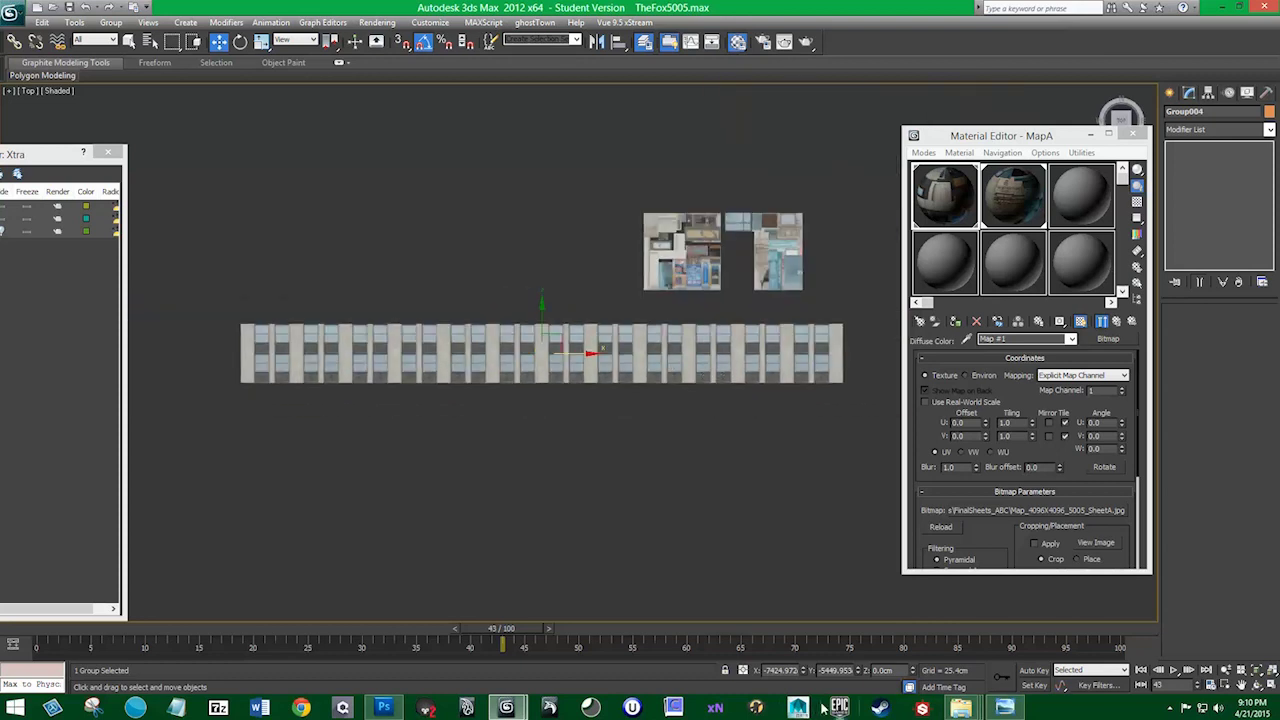
{"action": "middle_click_drag", "start_coordinate": [800, 418], "coordinate": [683, 469]}
{"action": "middle_click_drag", "start_coordinate": [617, 437], "coordinate": [637, 426]}
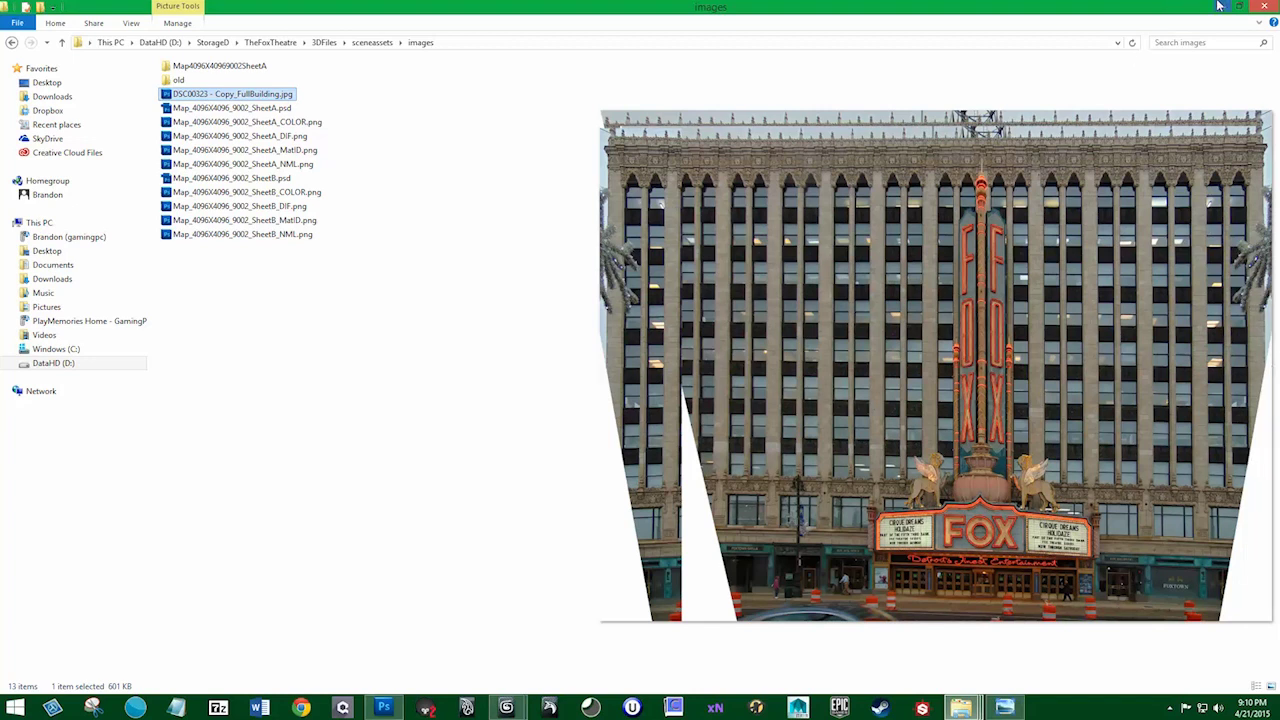
{"action": "mouse_move", "coordinate": [506, 707]}
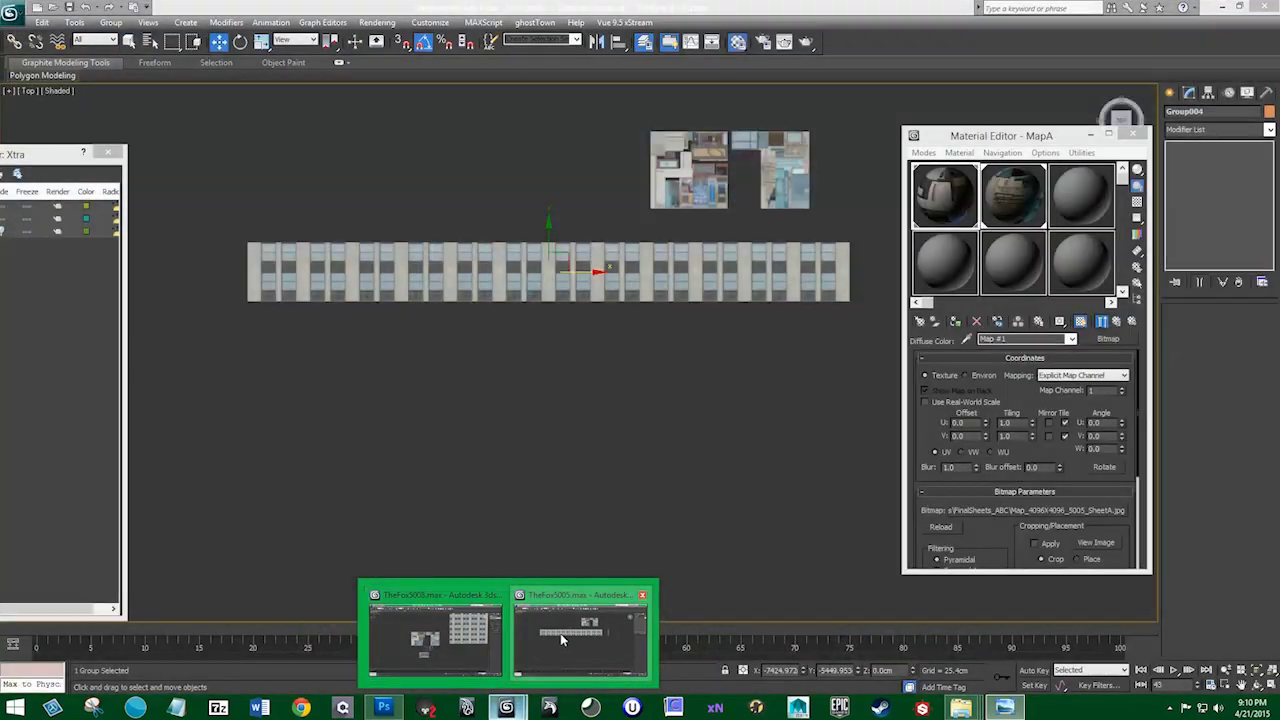
Clone the facade strip directly below it to form a second row
{"action": "left_click", "coordinate": [560, 633]}
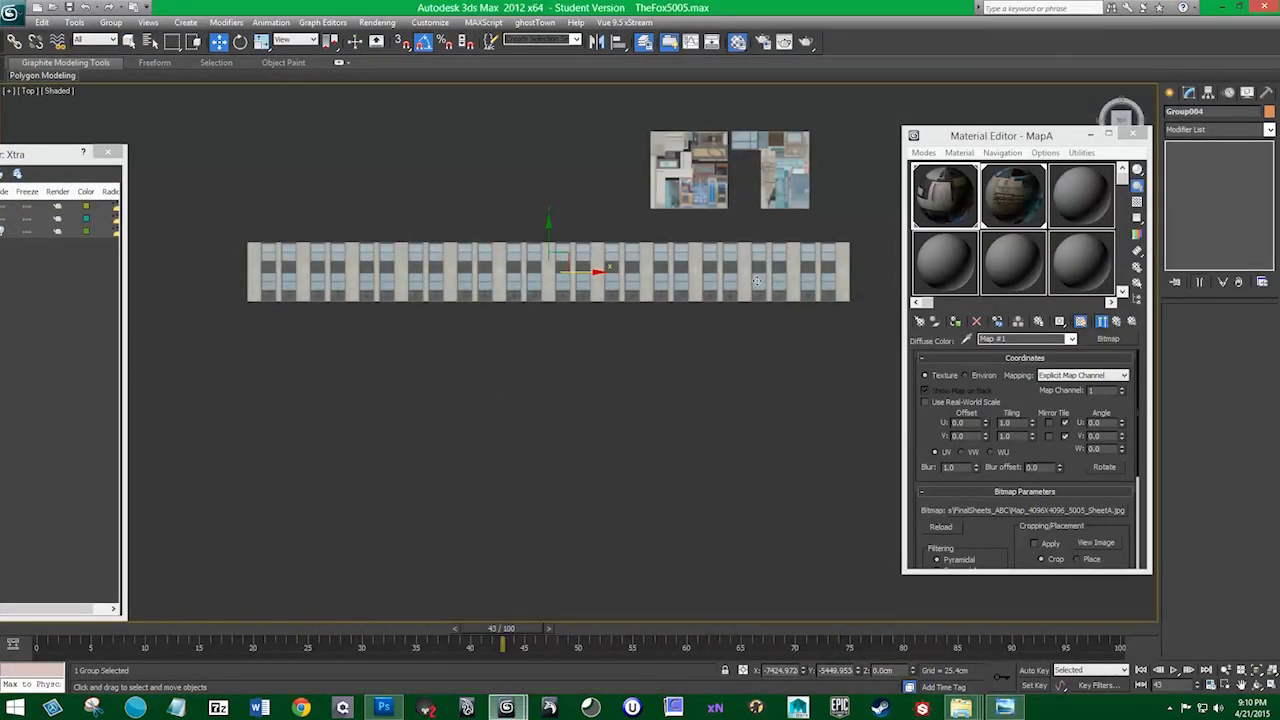
{"action": "scroll", "coordinate": [692, 314], "scroll_direction": "up", "scroll_amount": 3}
{"action": "scroll", "coordinate": [646, 351], "scroll_direction": "up", "scroll_amount": 3}
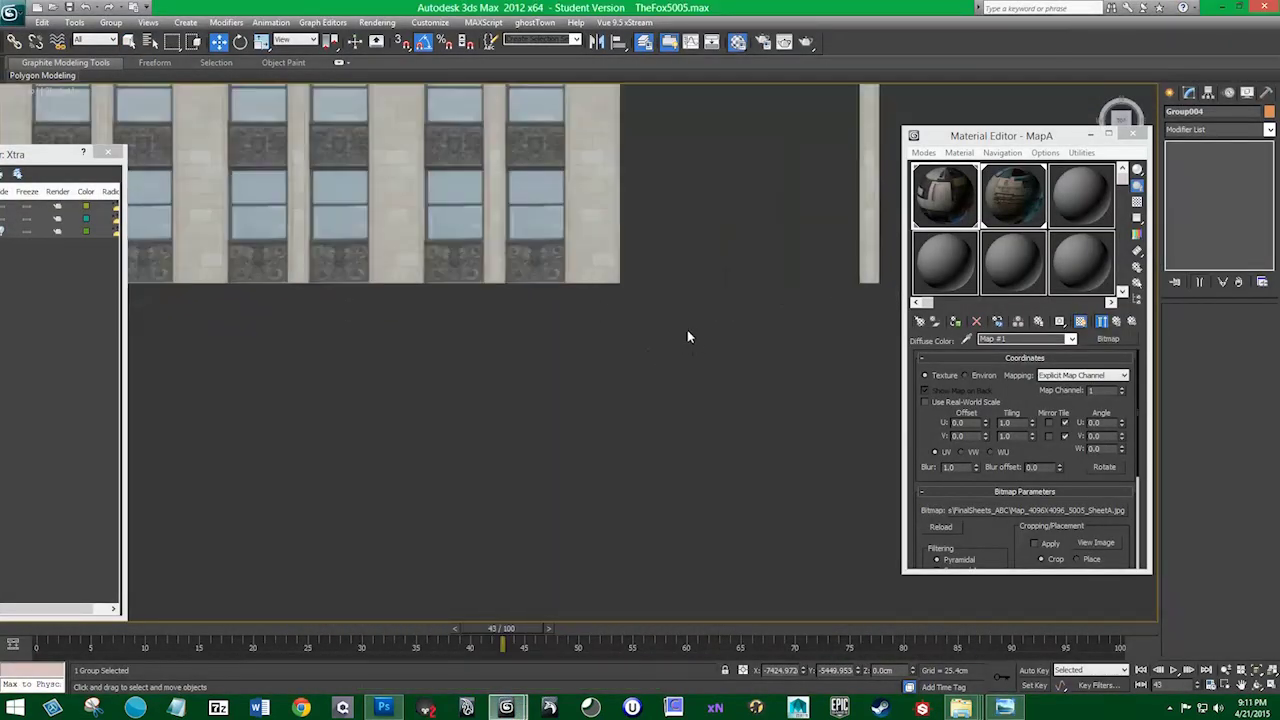
{"action": "scroll", "coordinate": [634, 316], "scroll_direction": "up", "scroll_amount": 2}
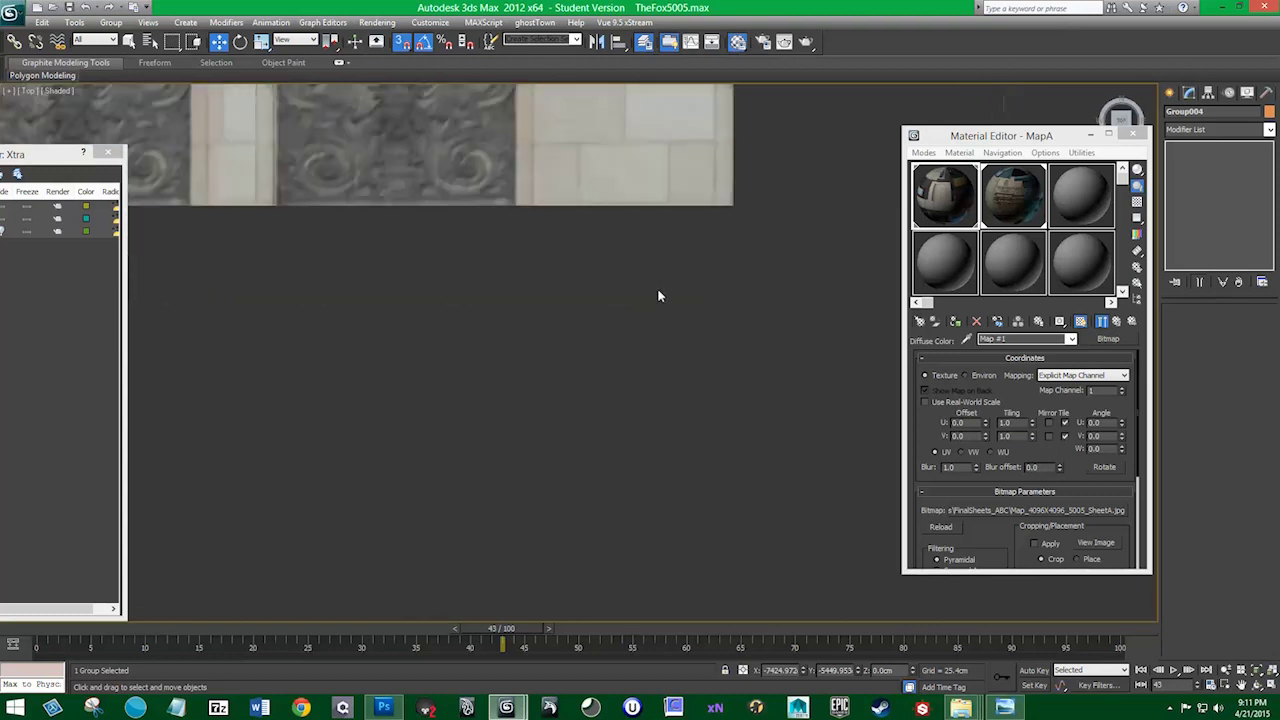
{"action": "scroll", "coordinate": [651, 286], "scroll_direction": "down", "scroll_amount": 2}
{"action": "scroll", "coordinate": [606, 250], "scroll_direction": "up", "scroll_amount": 1}
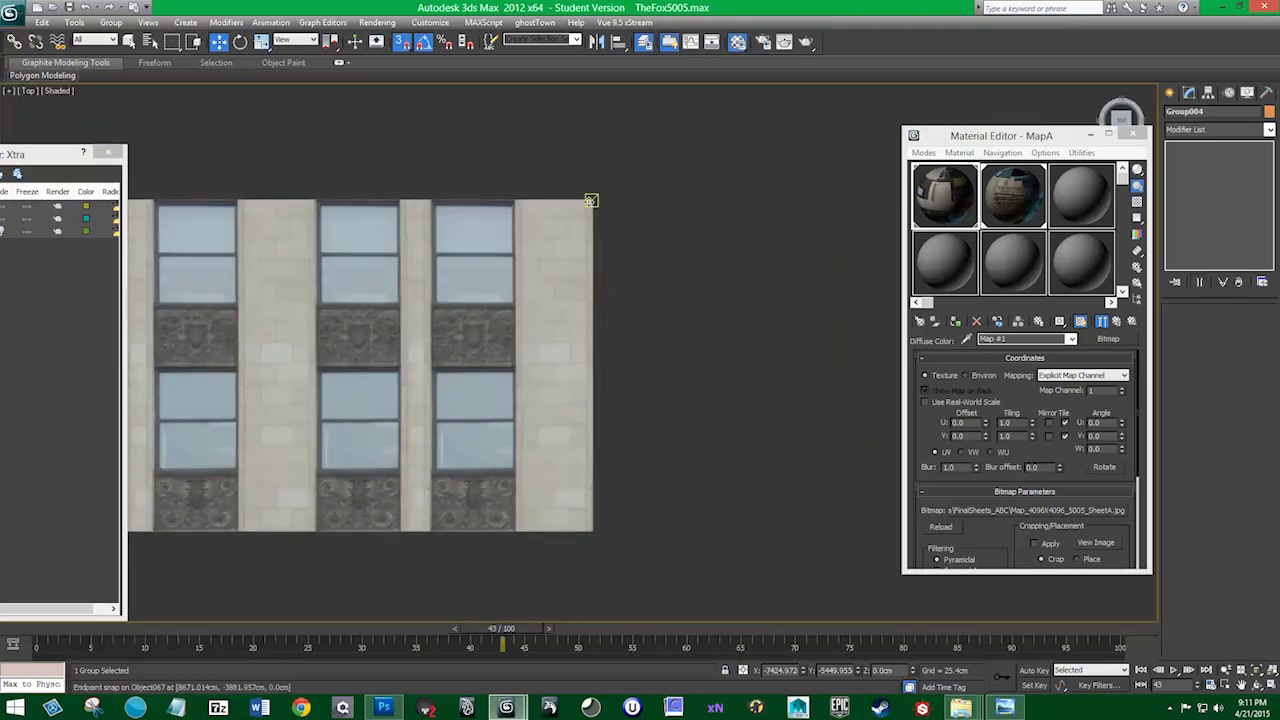
{"action": "left_click_drag", "start_coordinate": [591, 200], "coordinate": [591, 532], "text": "shift"}
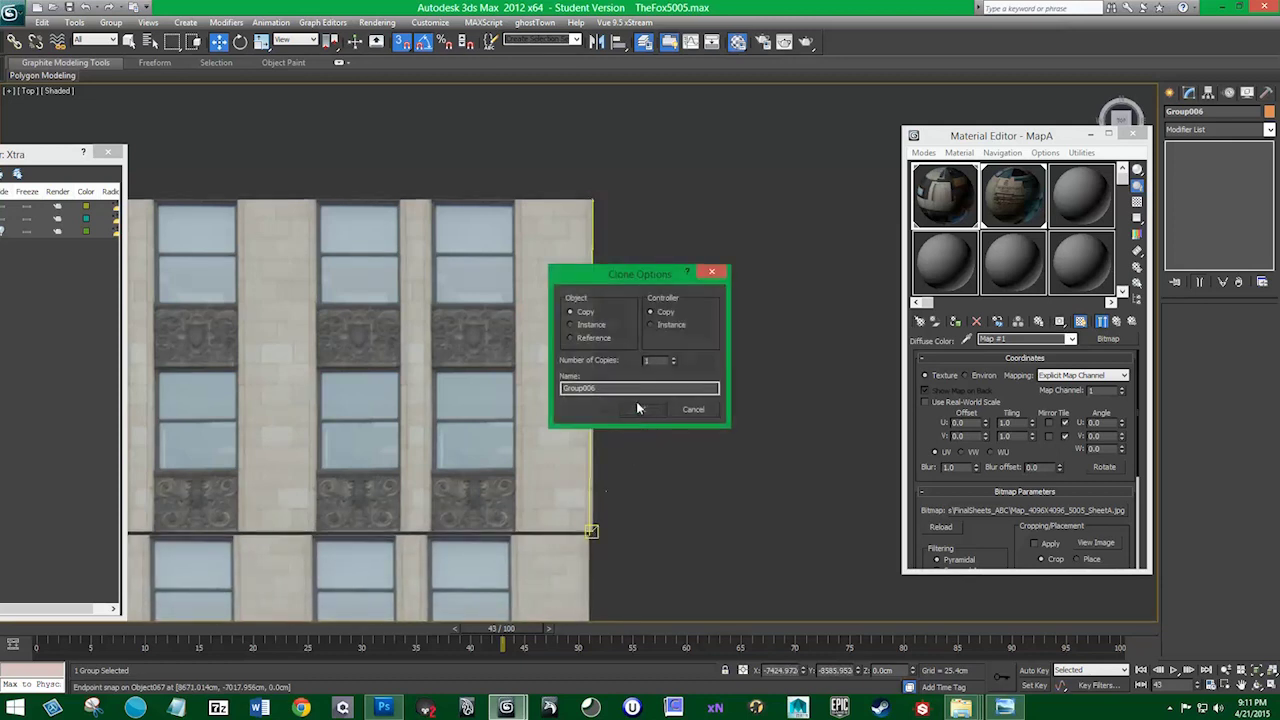
{"action": "left_click", "coordinate": [644, 405]}
Copy both rows downward to make the facade four rows high
{"action": "middle_click_drag", "start_coordinate": [610, 516], "coordinate": [613, 371]}
{"action": "scroll", "coordinate": [613, 371], "scroll_direction": "down", "scroll_amount": 1}
{"action": "scroll", "coordinate": [611, 300], "scroll_direction": "down", "scroll_amount": 1}
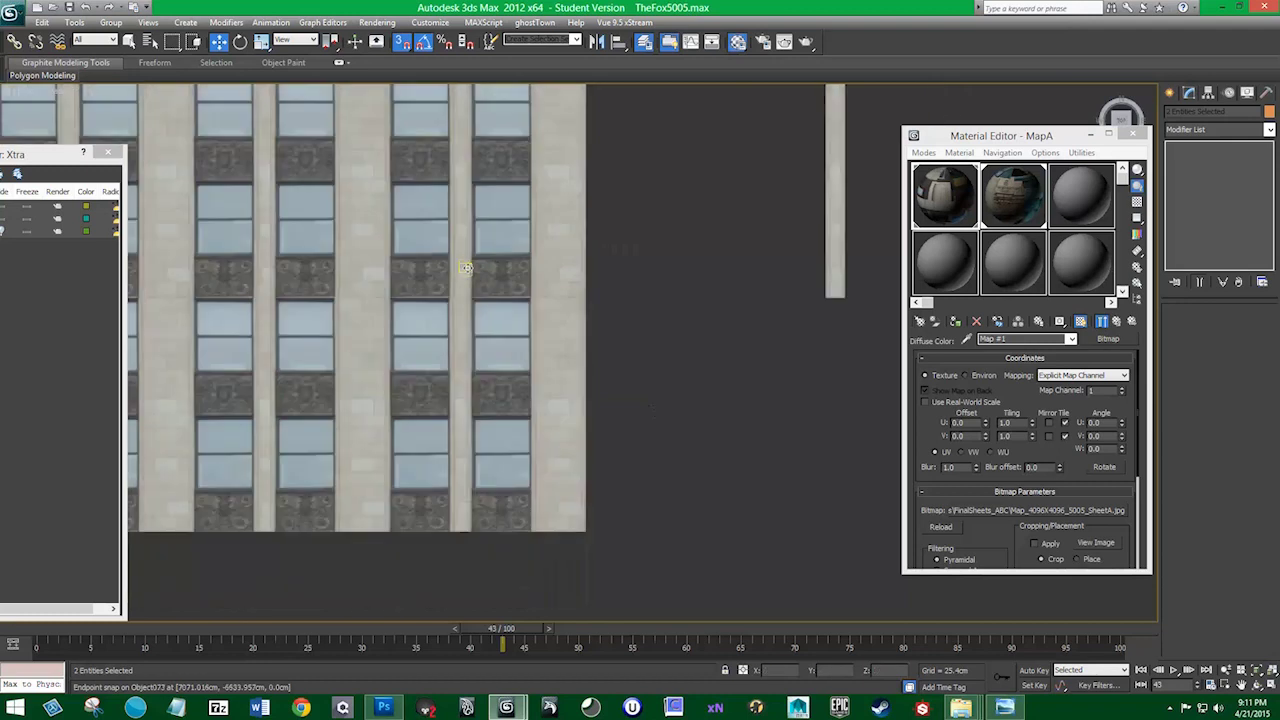
{"action": "scroll", "coordinate": [609, 237], "scroll_direction": "down", "scroll_amount": 1}
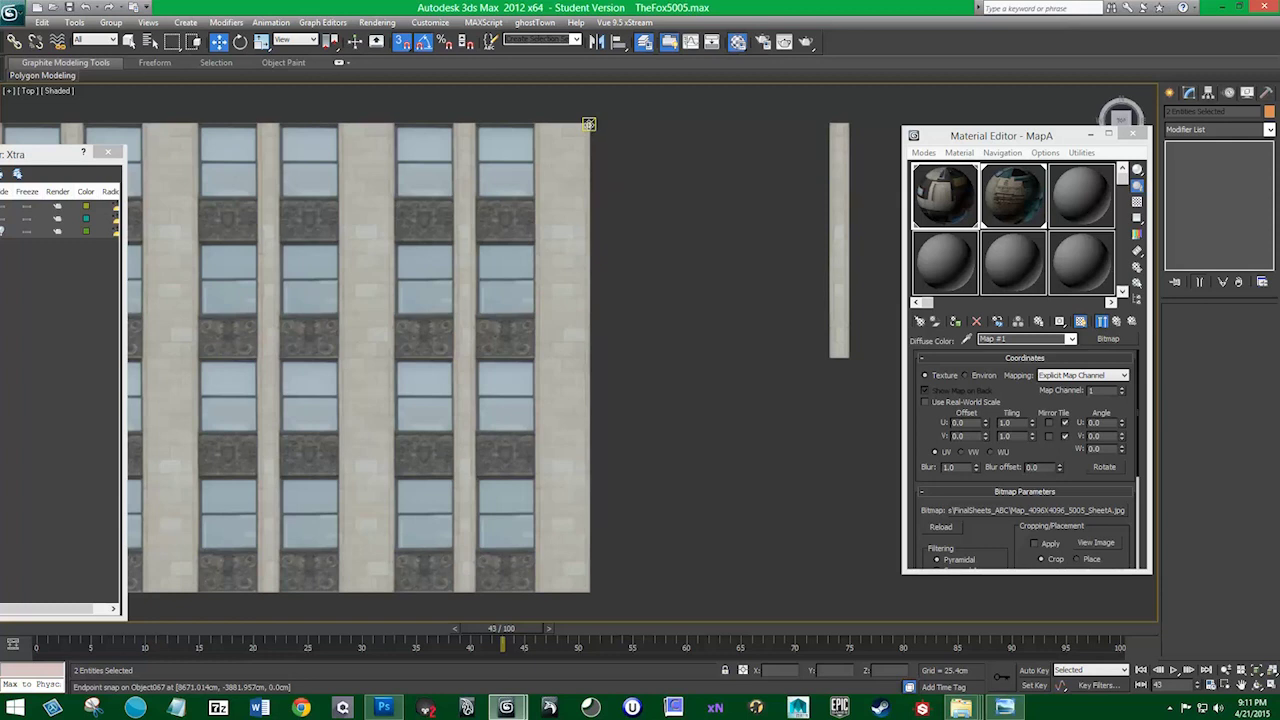
{"action": "left_click_drag", "start_coordinate": [589, 124], "coordinate": [589, 592]}
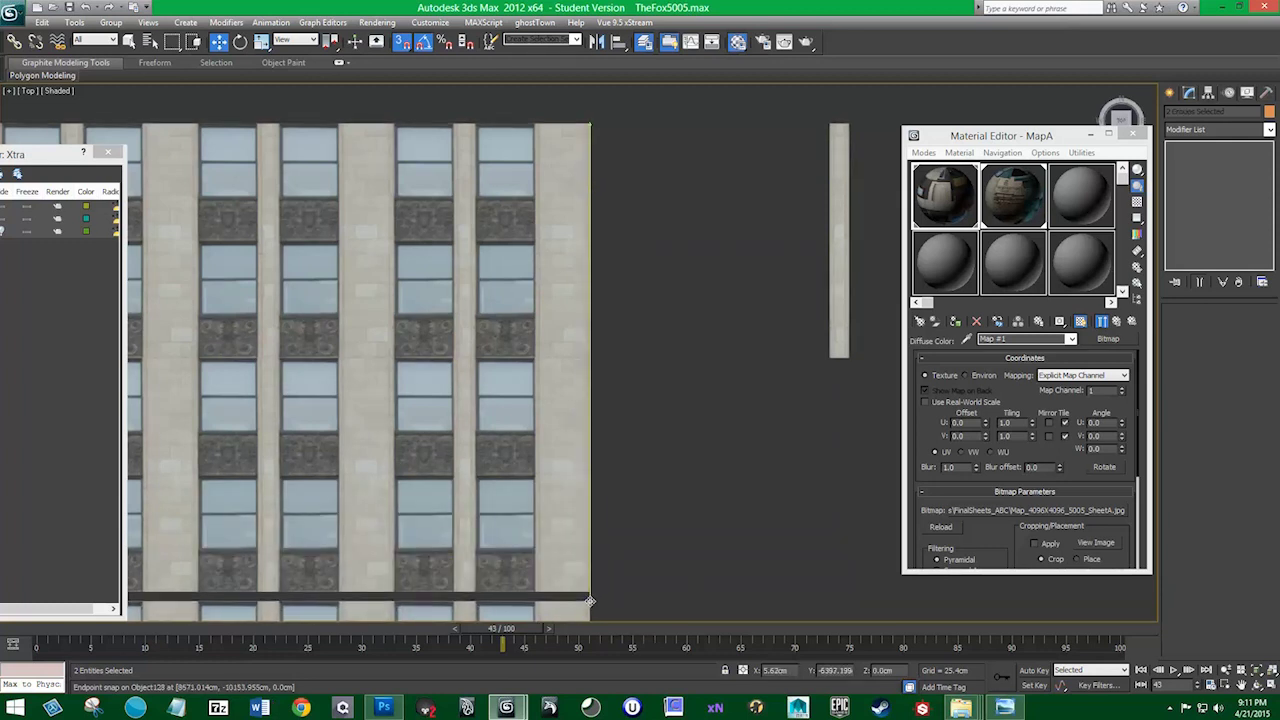
{"action": "left_click", "coordinate": [638, 408]}
{"action": "scroll", "coordinate": [606, 444], "scroll_direction": "down", "scroll_amount": 3}
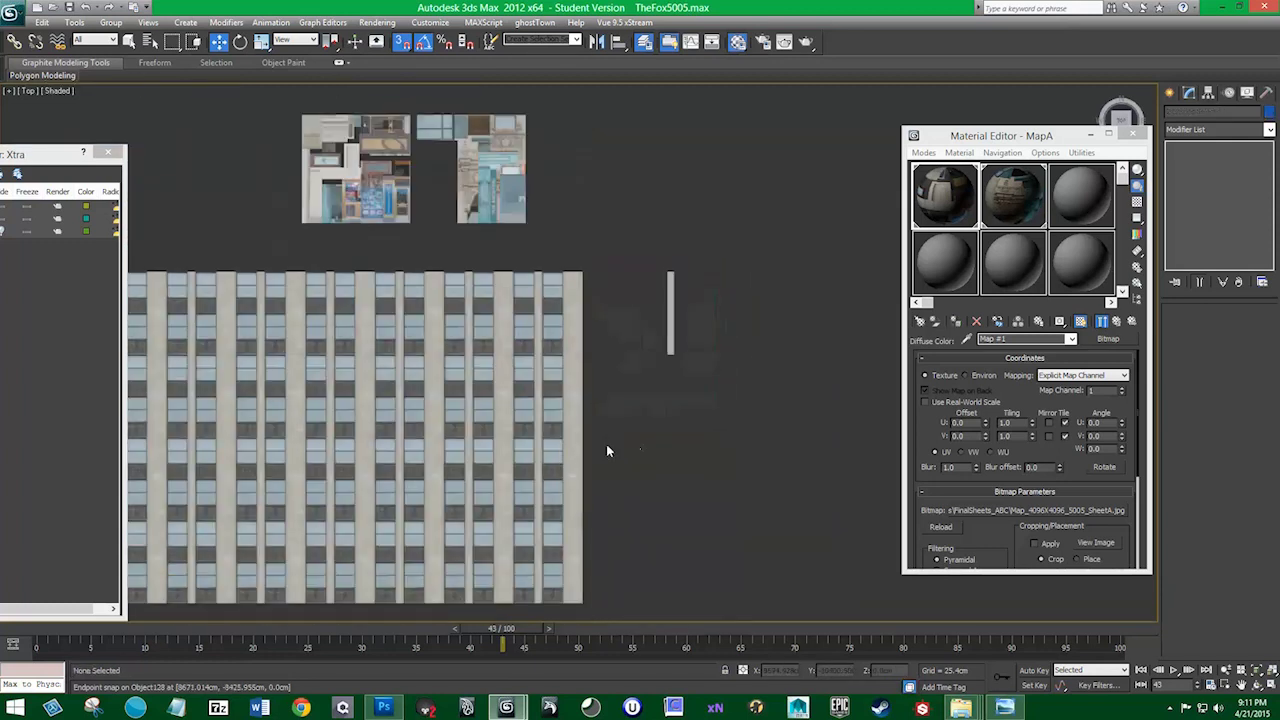
{"action": "scroll", "coordinate": [691, 419], "scroll_direction": "down", "scroll_amount": 2}
{"action": "middle_click_drag", "start_coordinate": [691, 419], "coordinate": [781, 415]}
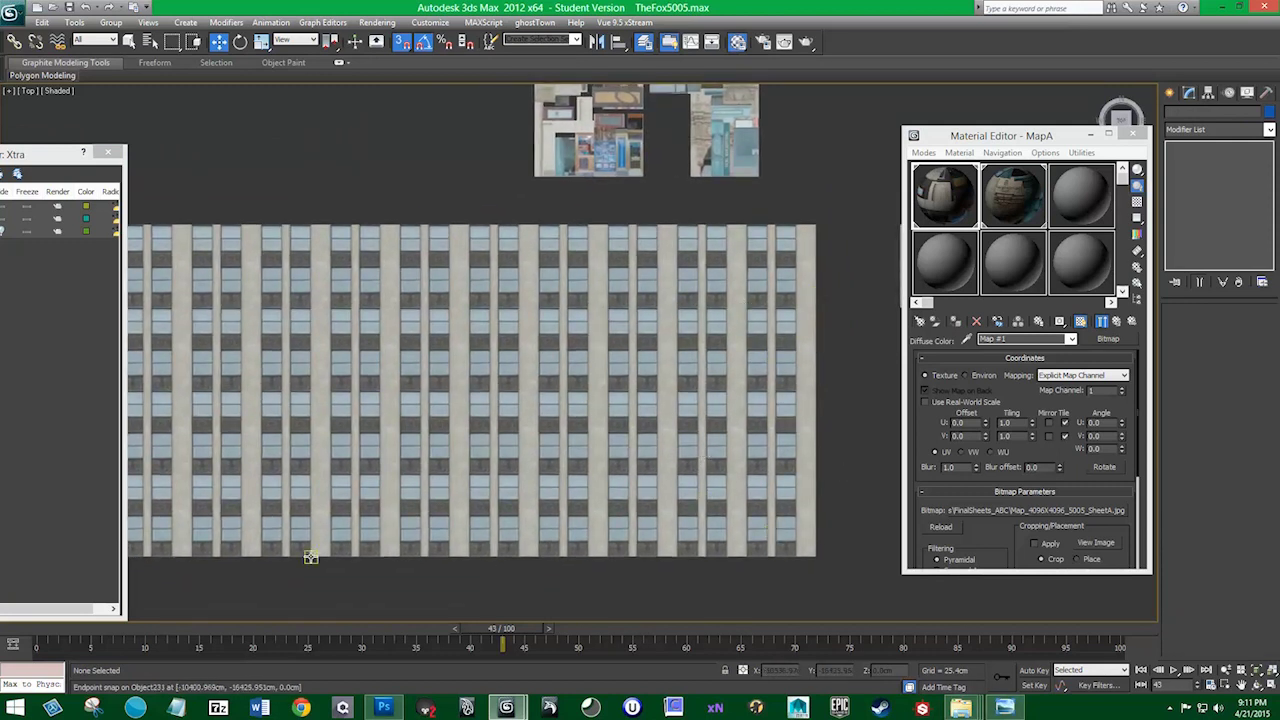
{"action": "middle_click_drag", "start_coordinate": [437, 493], "coordinate": [469, 471]}
{"action": "scroll", "coordinate": [469, 471], "scroll_direction": "down", "scroll_amount": 1}
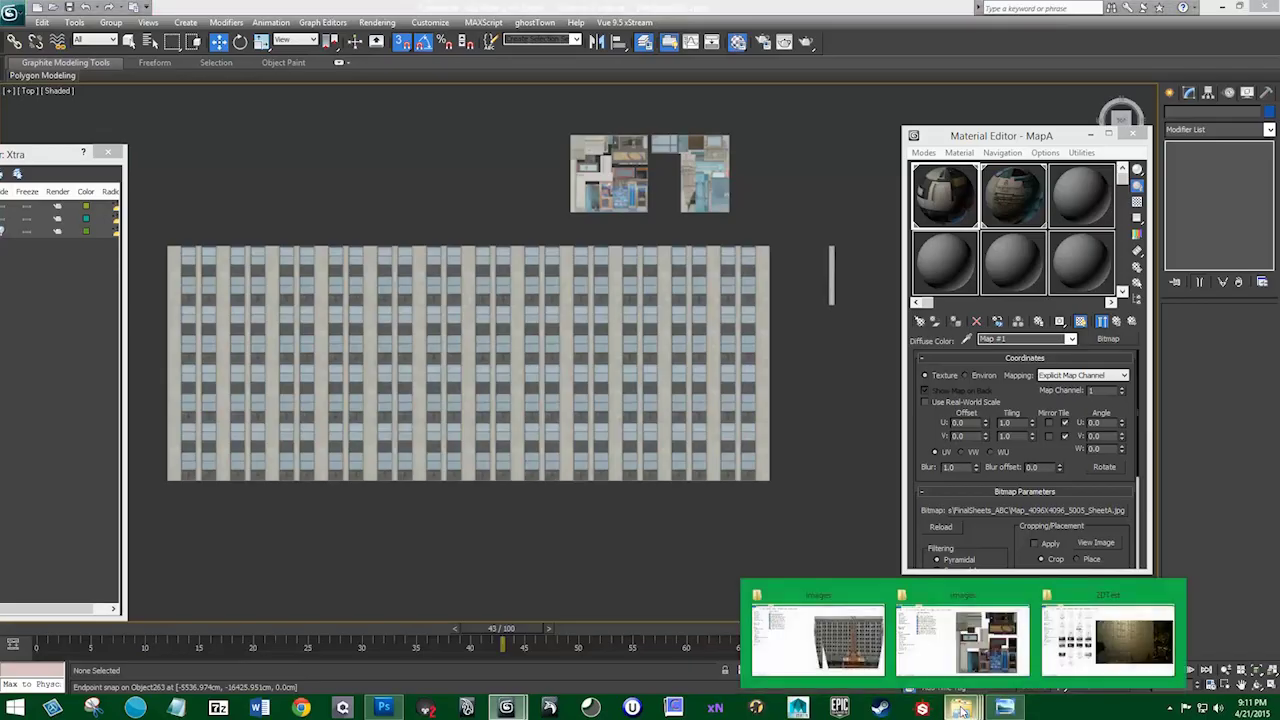
{"action": "key", "text": "alt+Tab"}
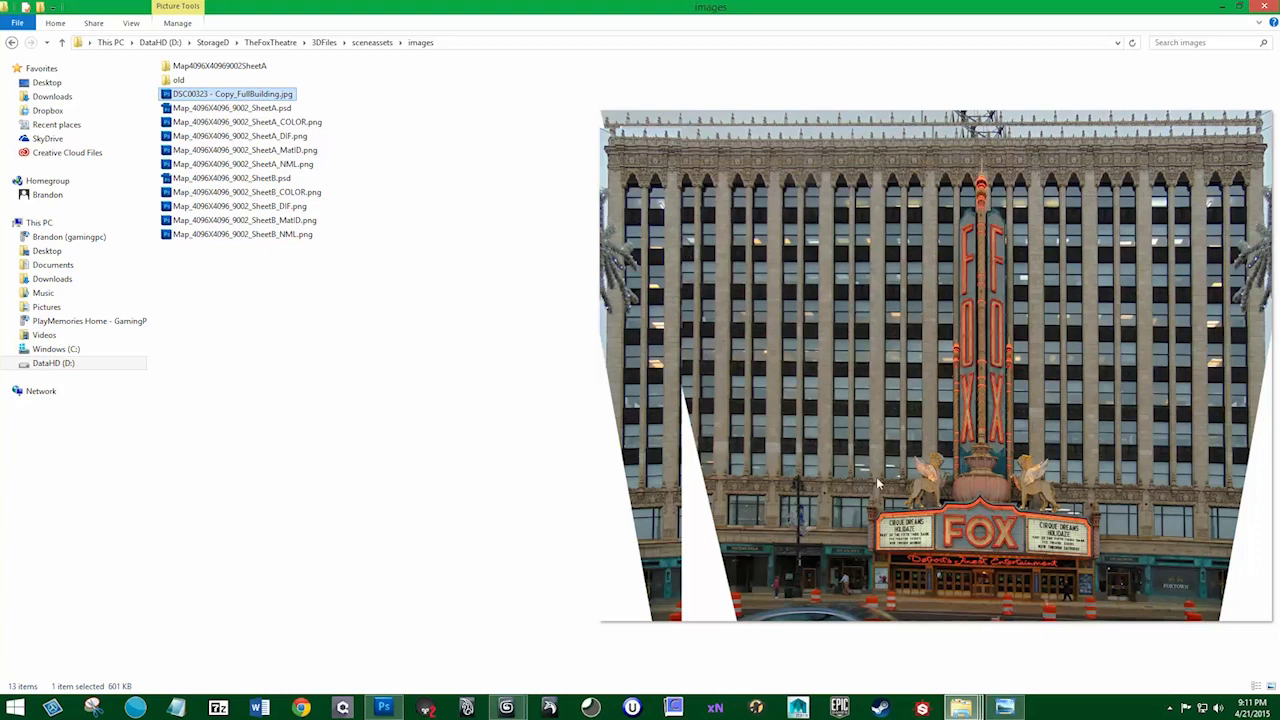
{"action": "left_click", "coordinate": [1215, 8]}
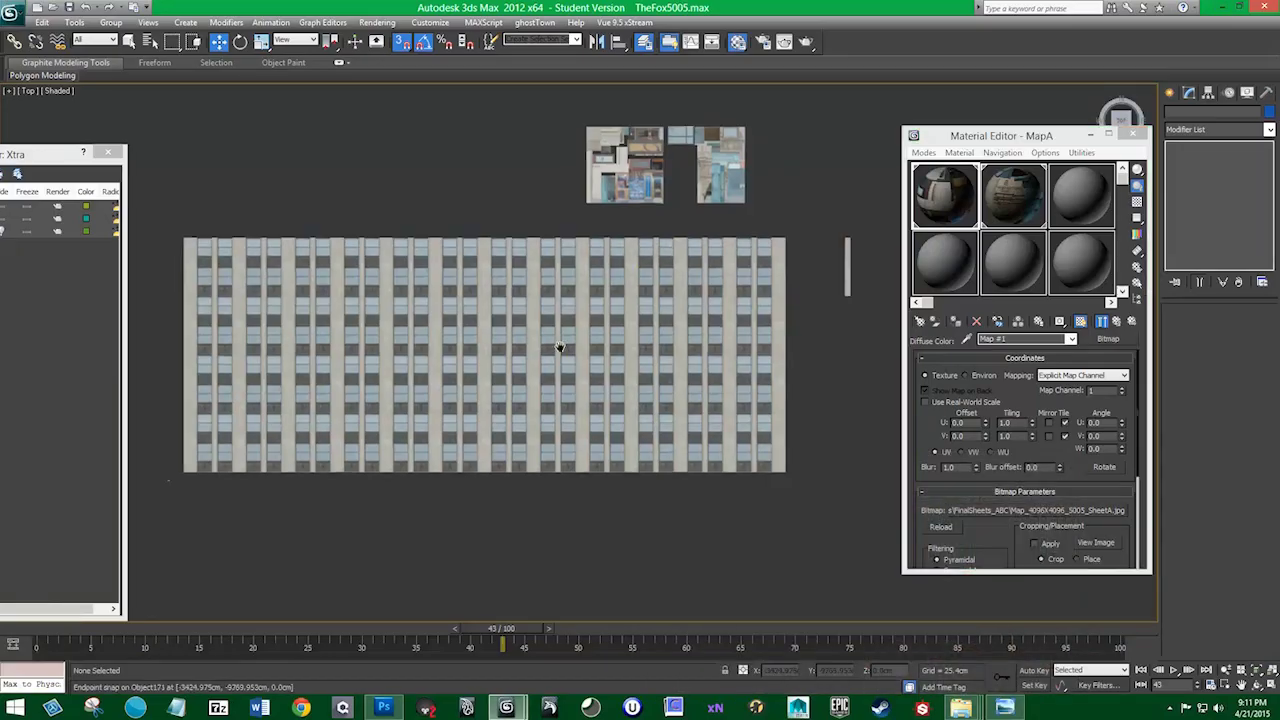
{"action": "scroll", "coordinate": [512, 421], "scroll_direction": "up", "scroll_amount": 1}
{"action": "scroll", "coordinate": [512, 421], "scroll_direction": "down", "scroll_amount": 1}
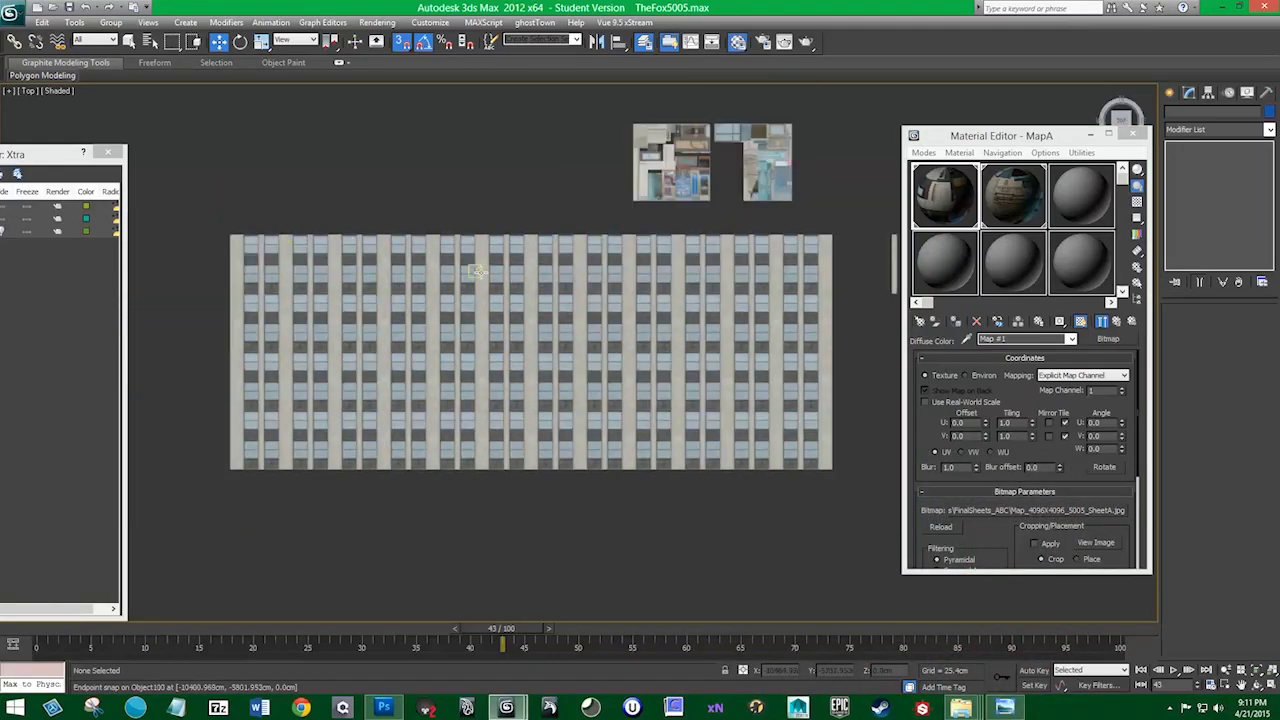
{"action": "left_click", "coordinate": [36, 168]}
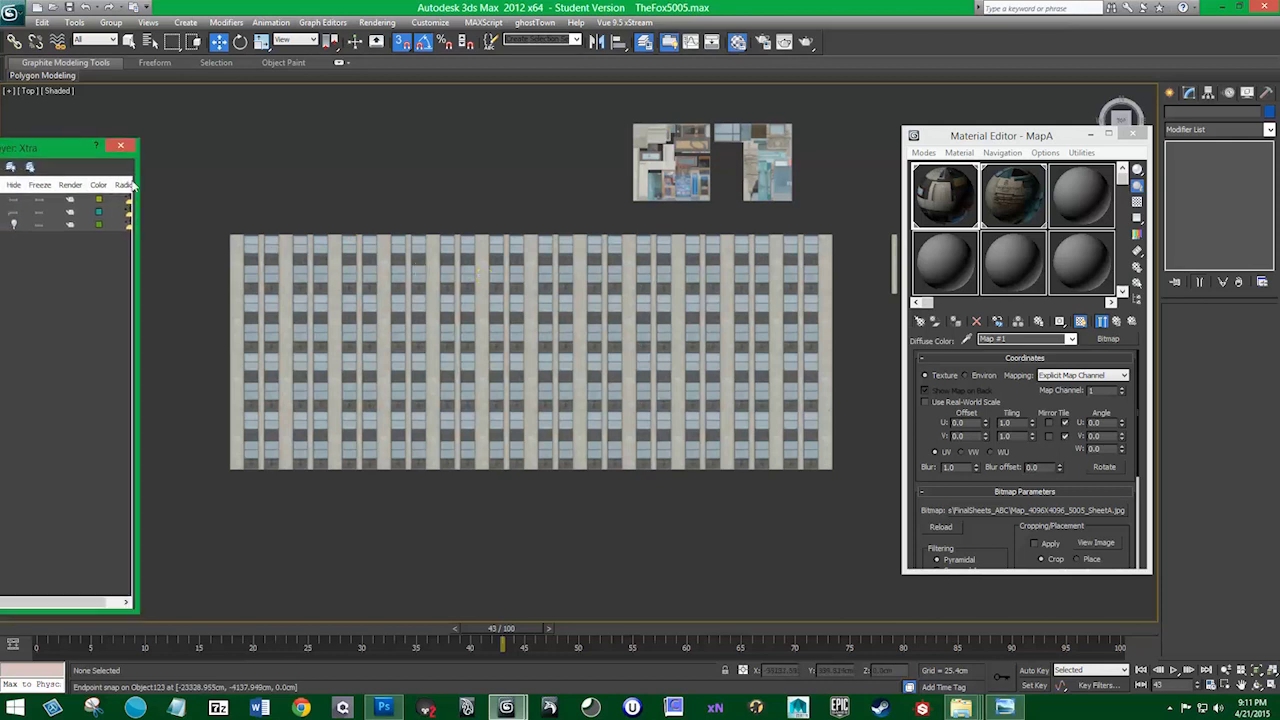
{"action": "left_click", "coordinate": [58, 90]}
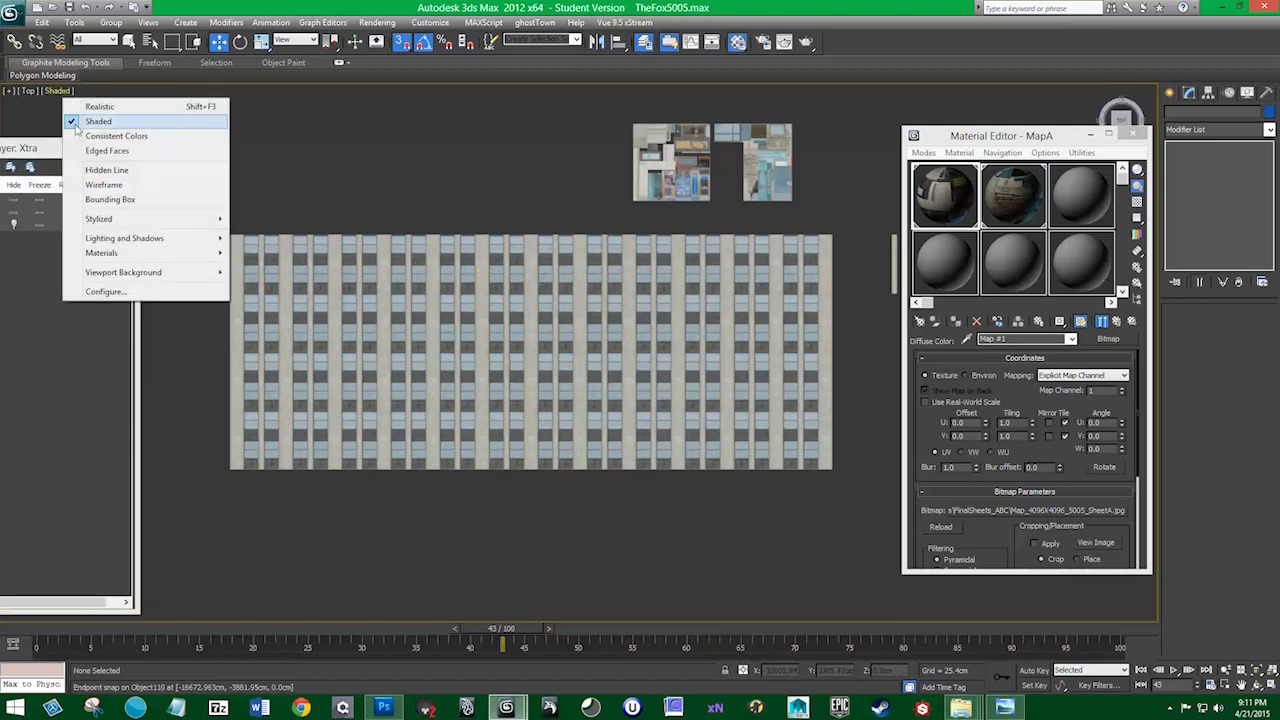
{"action": "left_click", "coordinate": [100, 212]}
{"action": "scroll", "coordinate": [521, 318], "scroll_direction": "up", "scroll_amount": 5}
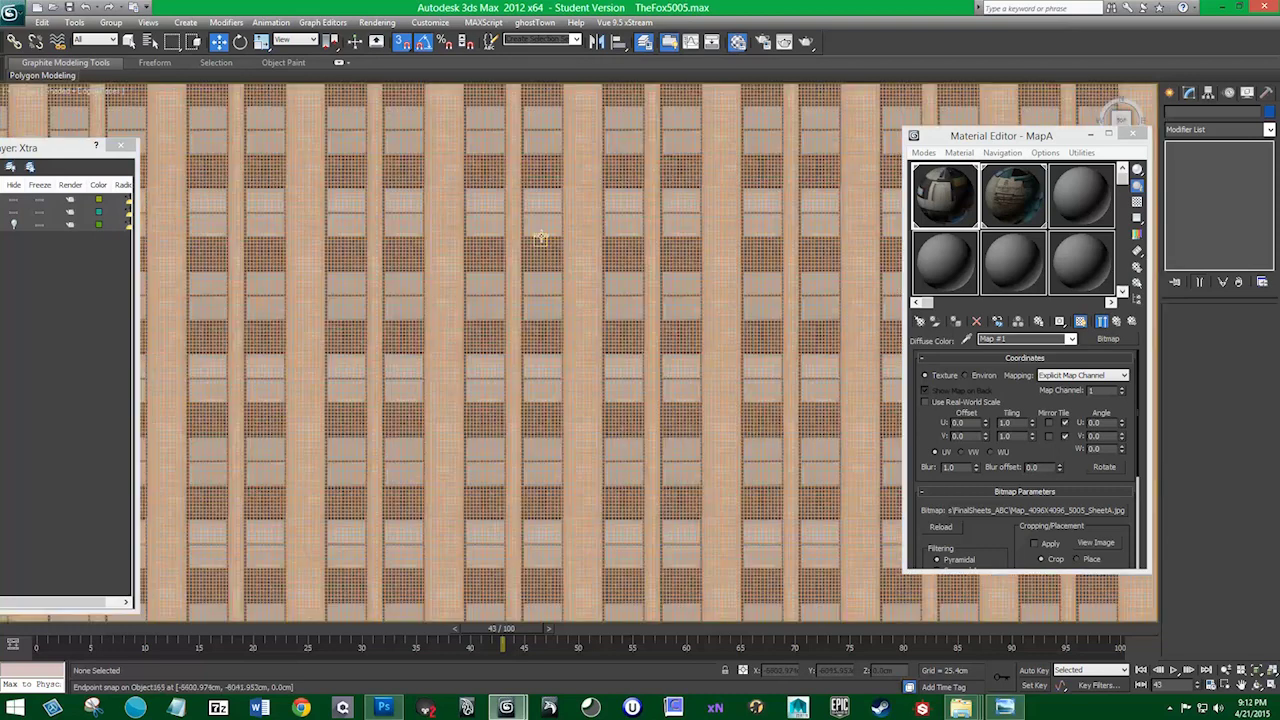
{"action": "left_click", "coordinate": [537, 245]}
{"action": "left_click", "coordinate": [539, 378]}
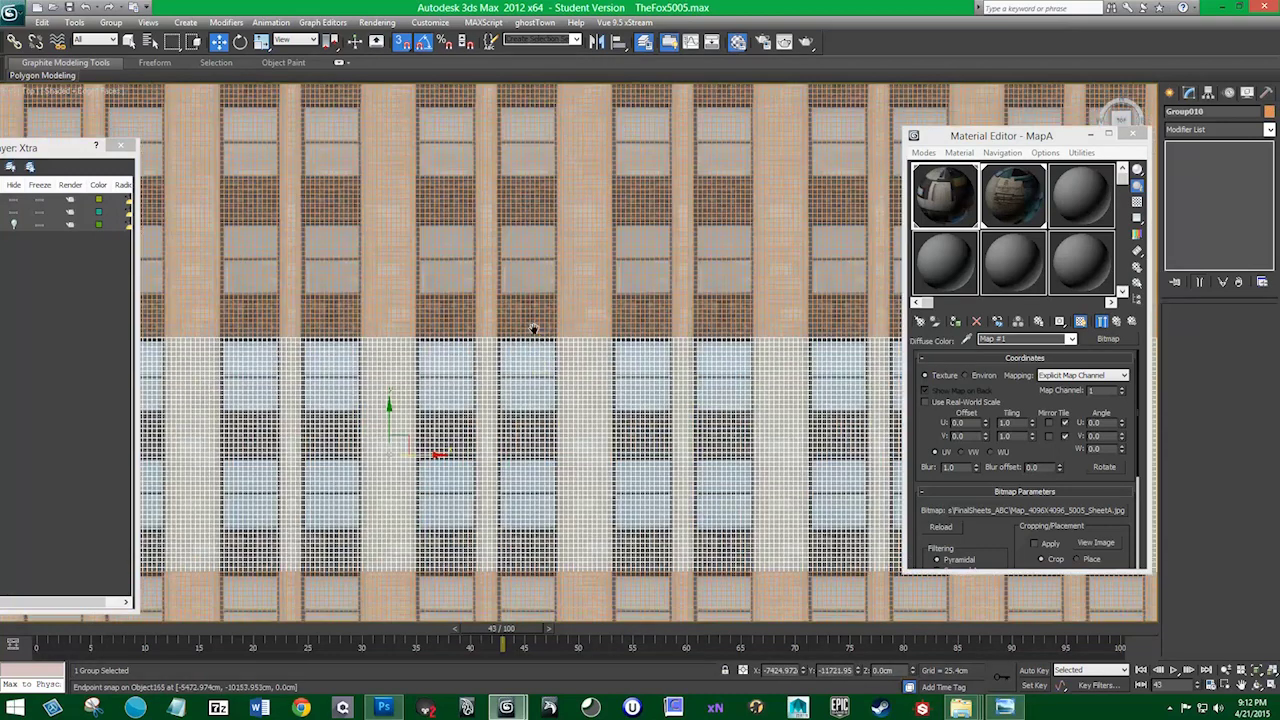
{"action": "left_click", "coordinate": [528, 323]}
{"action": "left_click", "coordinate": [531, 487]}
{"action": "key", "text": "t"}
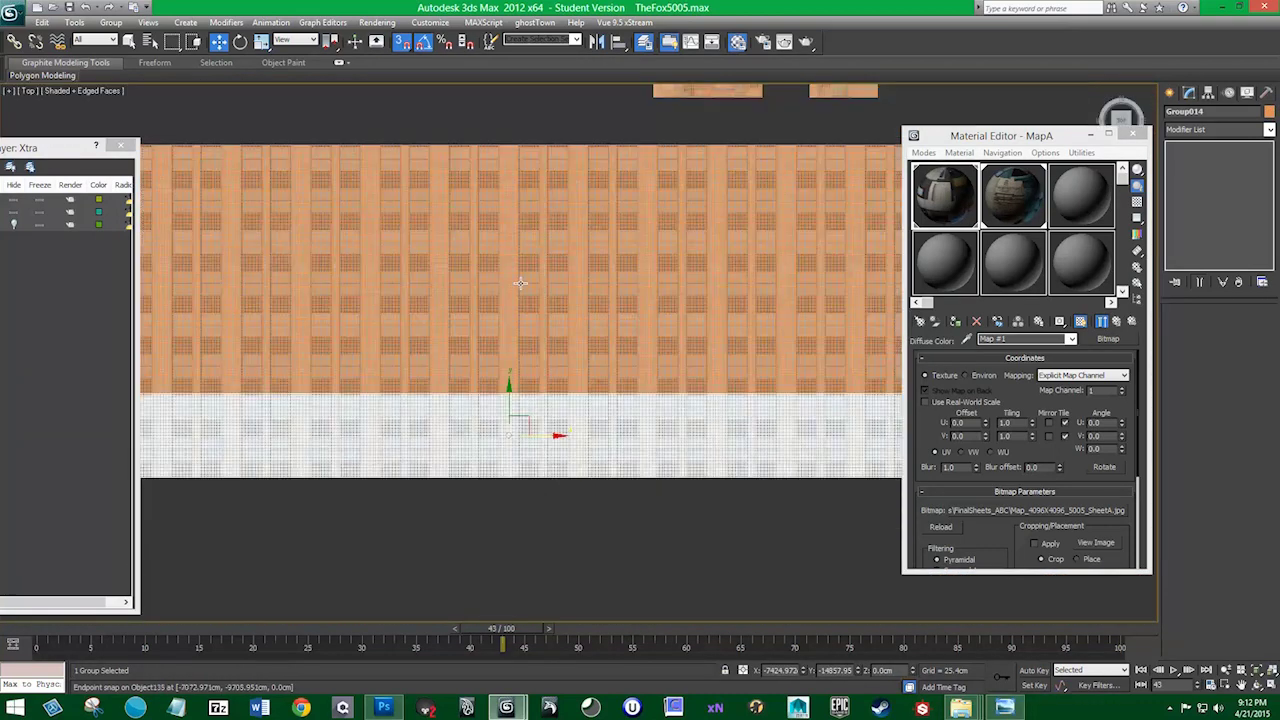
{"action": "left_click", "coordinate": [538, 178]}
{"action": "left_click", "coordinate": [587, 433]}
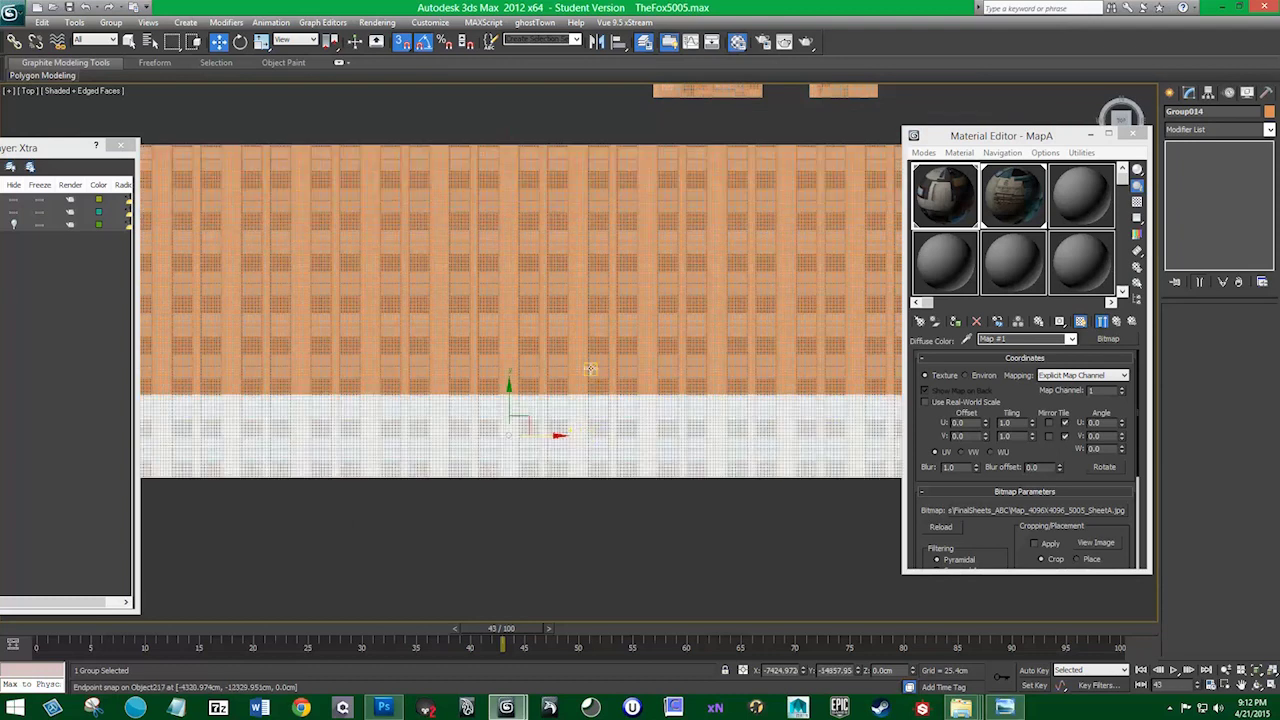
{"action": "middle_click_drag", "start_coordinate": [591, 369], "coordinate": [589, 300]}
{"action": "left_click", "coordinate": [575, 302]}
{"action": "scroll", "coordinate": [573, 302], "scroll_direction": "down", "scroll_amount": 5}
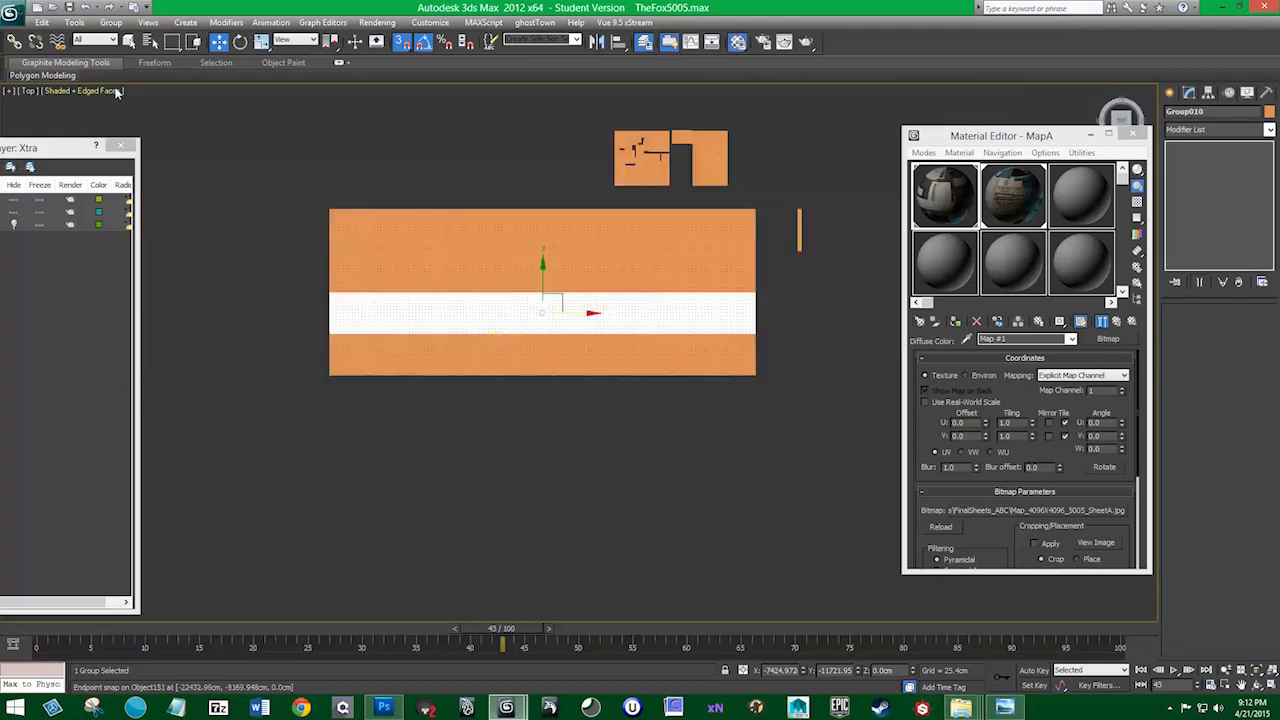
{"action": "left_click", "coordinate": [115, 91]}
{"action": "left_click", "coordinate": [125, 152]}
{"action": "scroll", "coordinate": [620, 240], "scroll_direction": "up", "scroll_amount": 3}
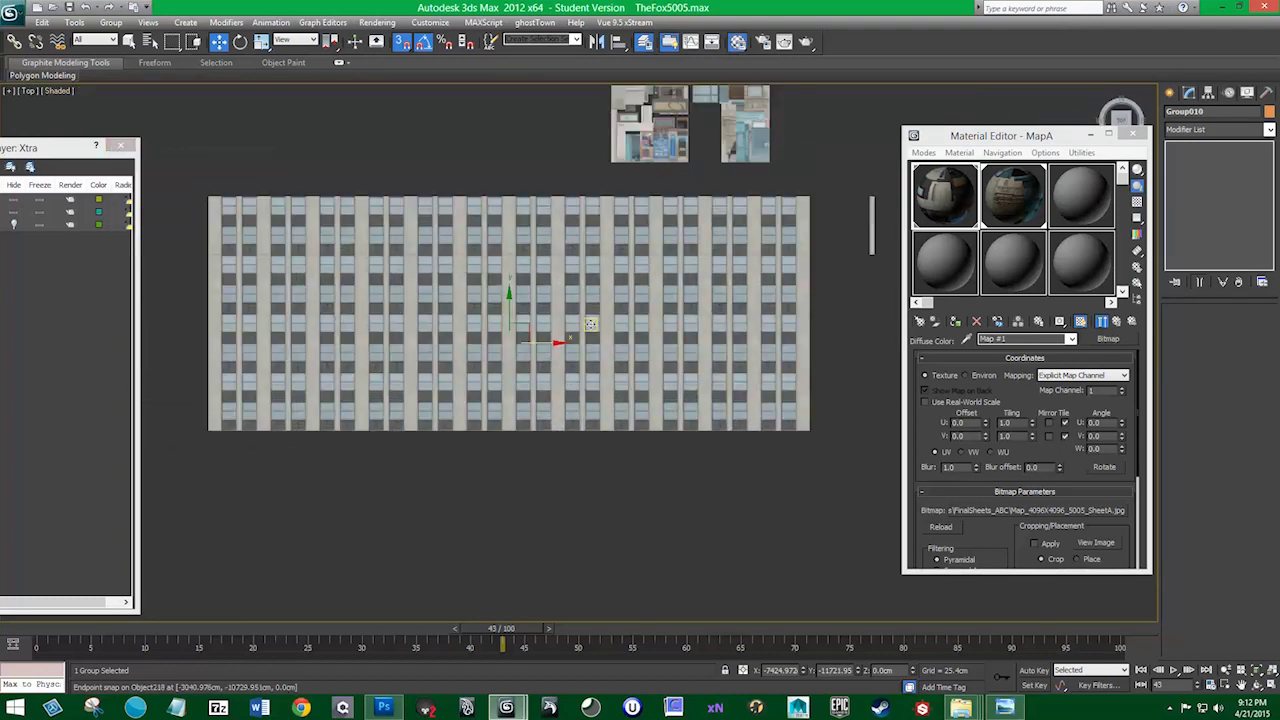
Save As to the Desktop under the name TheFoxTest2DPaper.max
{"action": "left_click", "coordinate": [17, 15]}
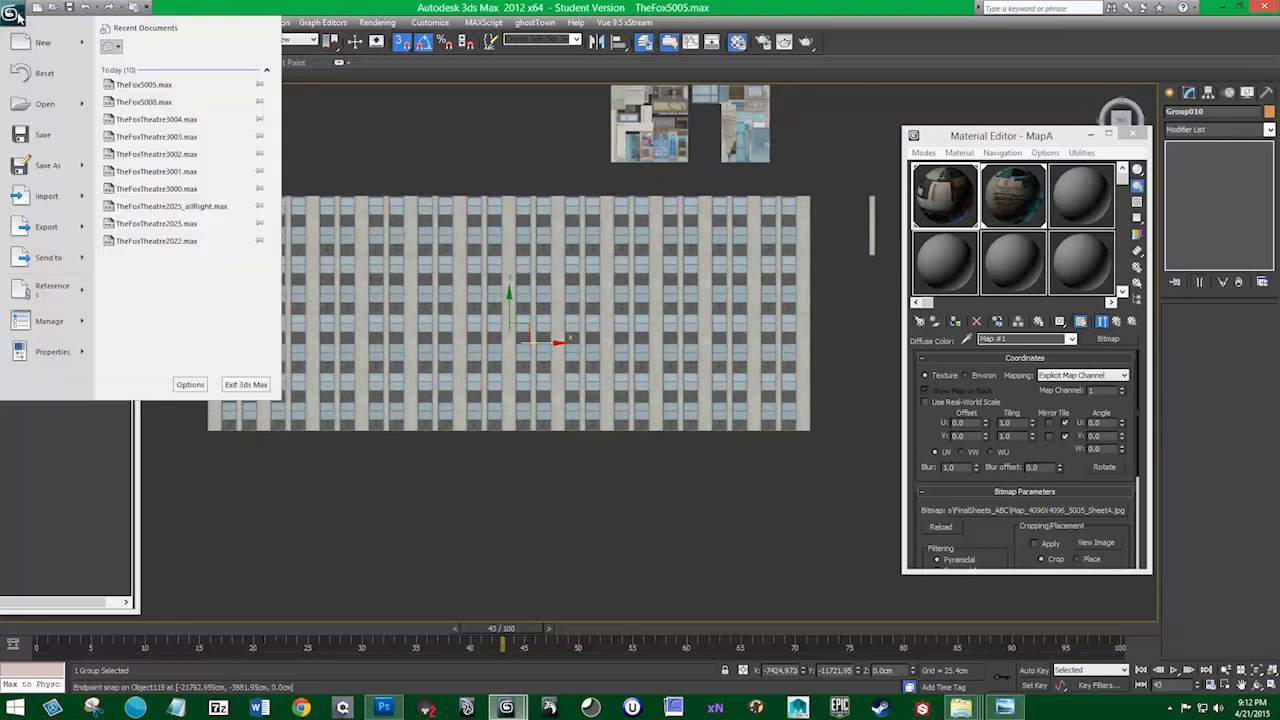
{"action": "left_click", "coordinate": [59, 167]}
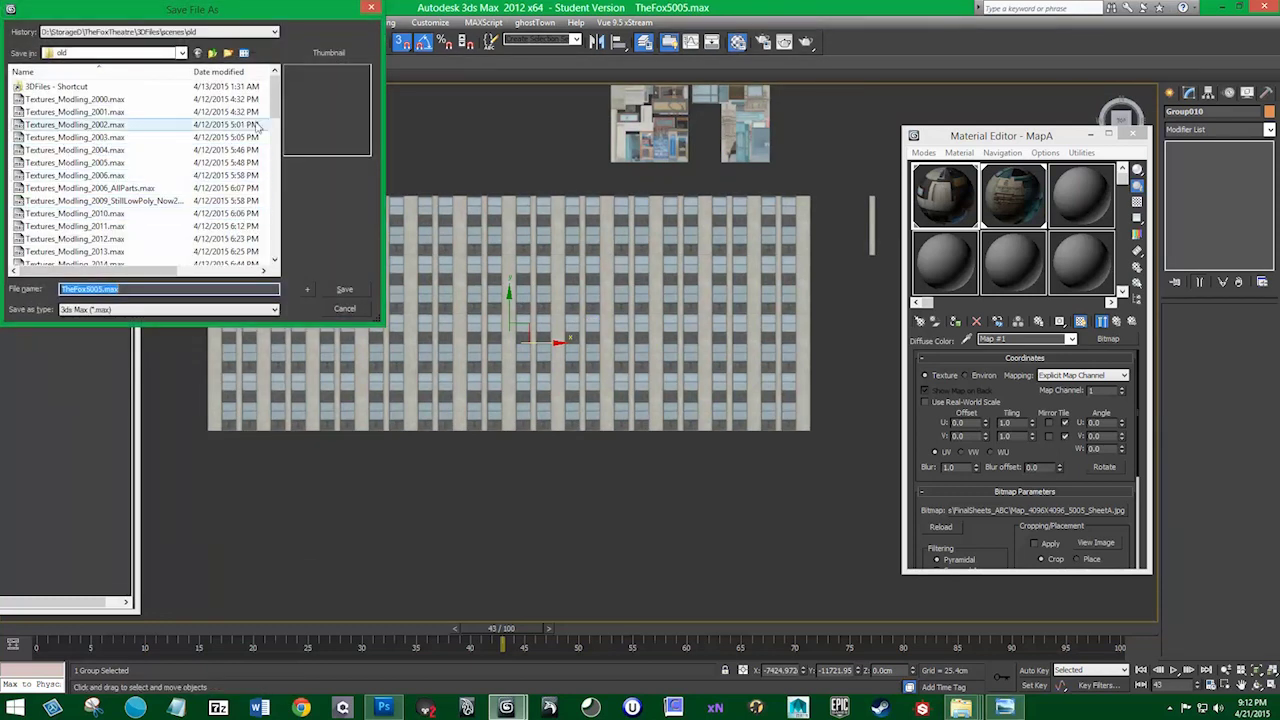
{"action": "left_click", "coordinate": [150, 52]}
{"action": "left_click", "coordinate": [102, 68]}
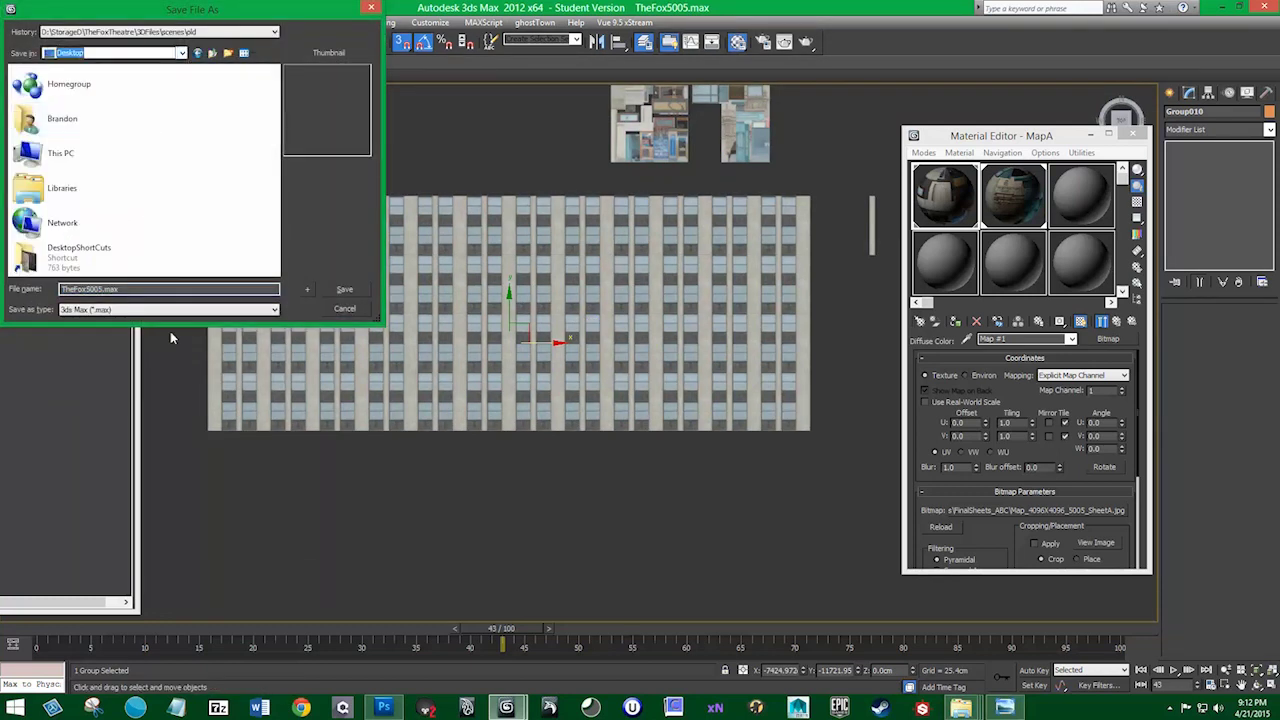
{"action": "left_click", "coordinate": [120, 290]}
{"action": "type", "text": "Test2DPaper"}
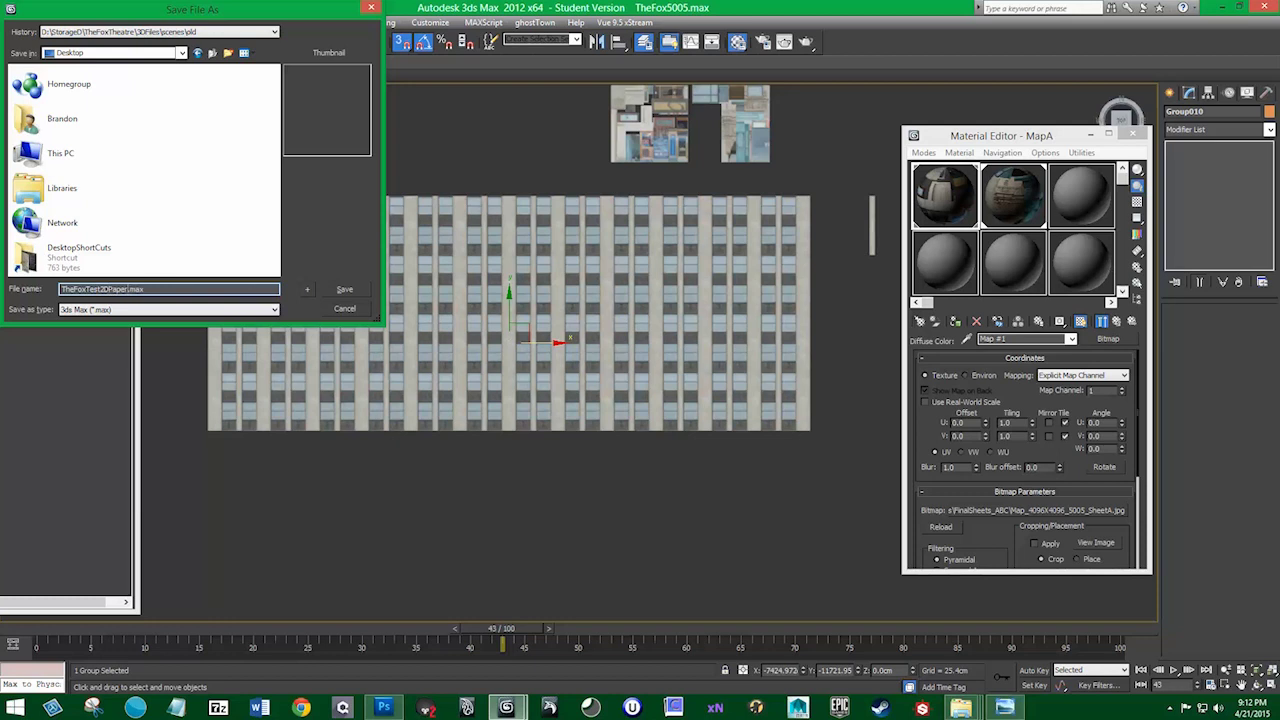
{"action": "left_click", "coordinate": [340, 289]}
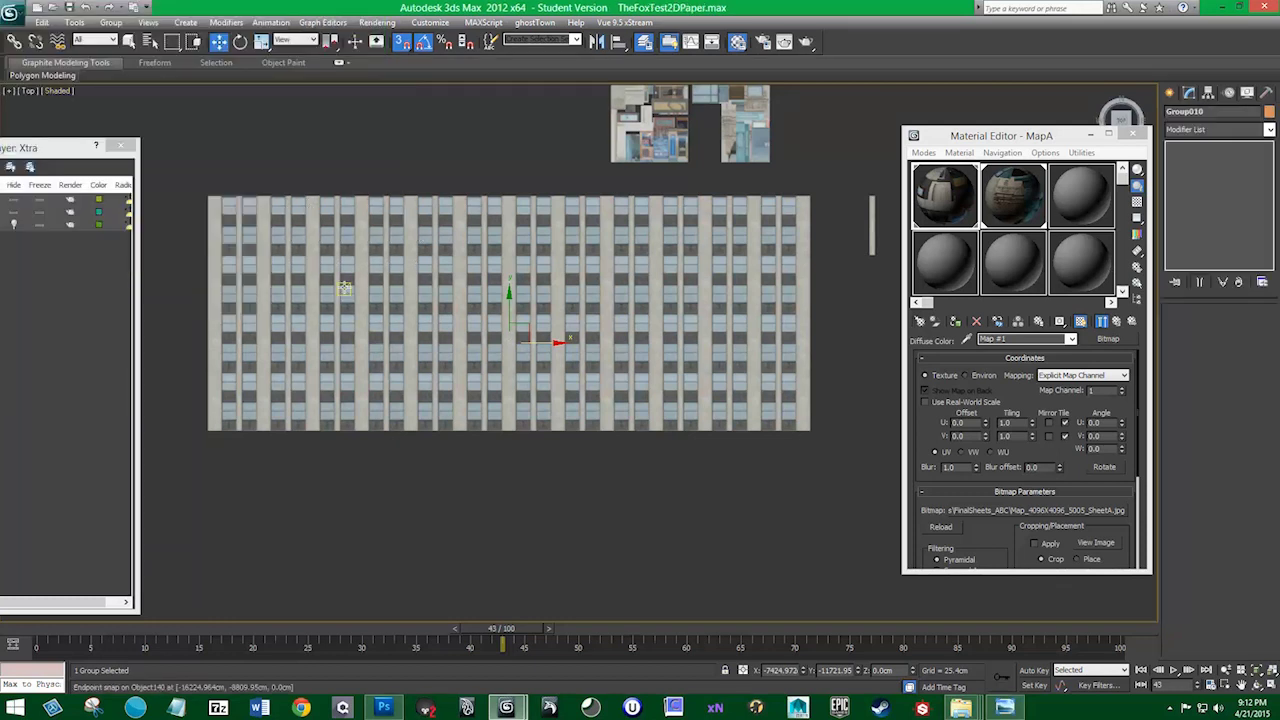